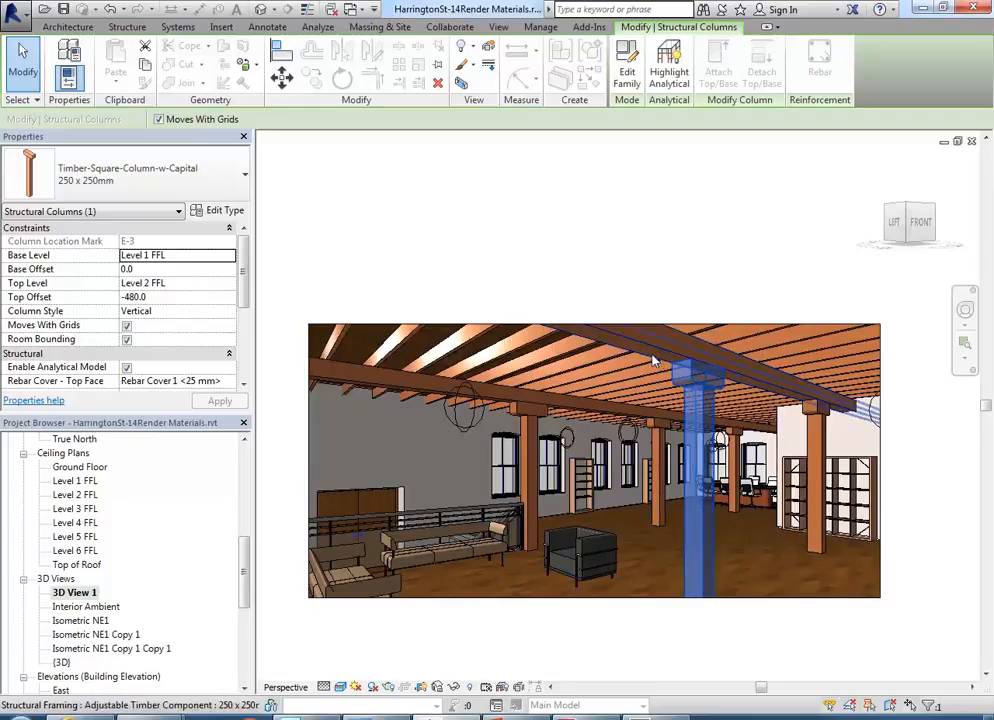
Check the Structural Material in the selected timber column's type properties, and fit the perspective view to the window
click(218, 210)
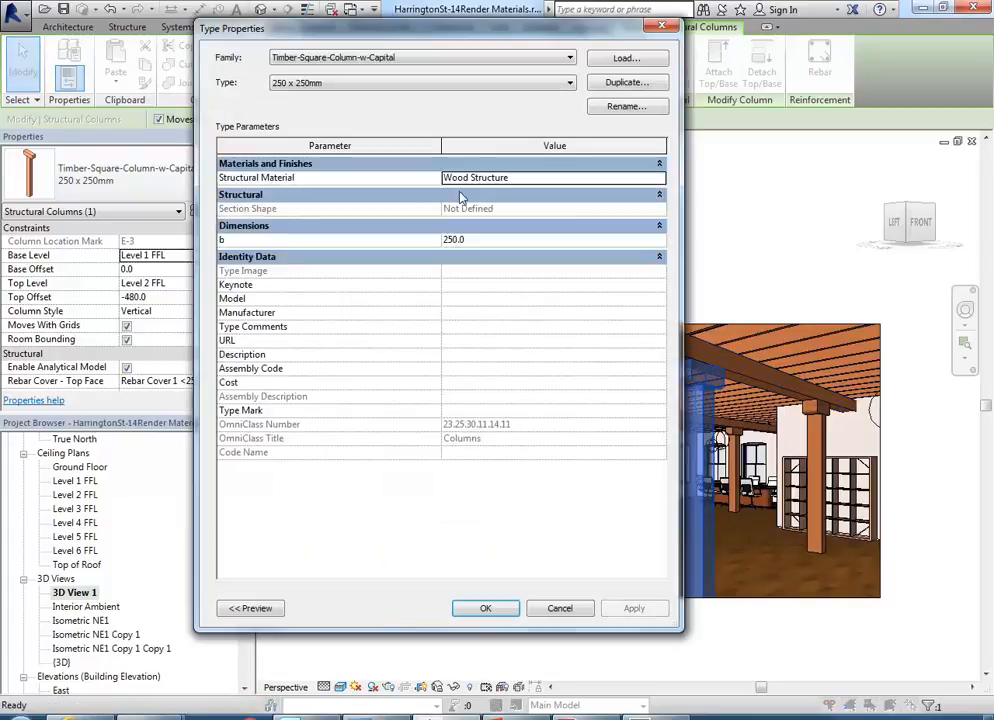
click(535, 178)
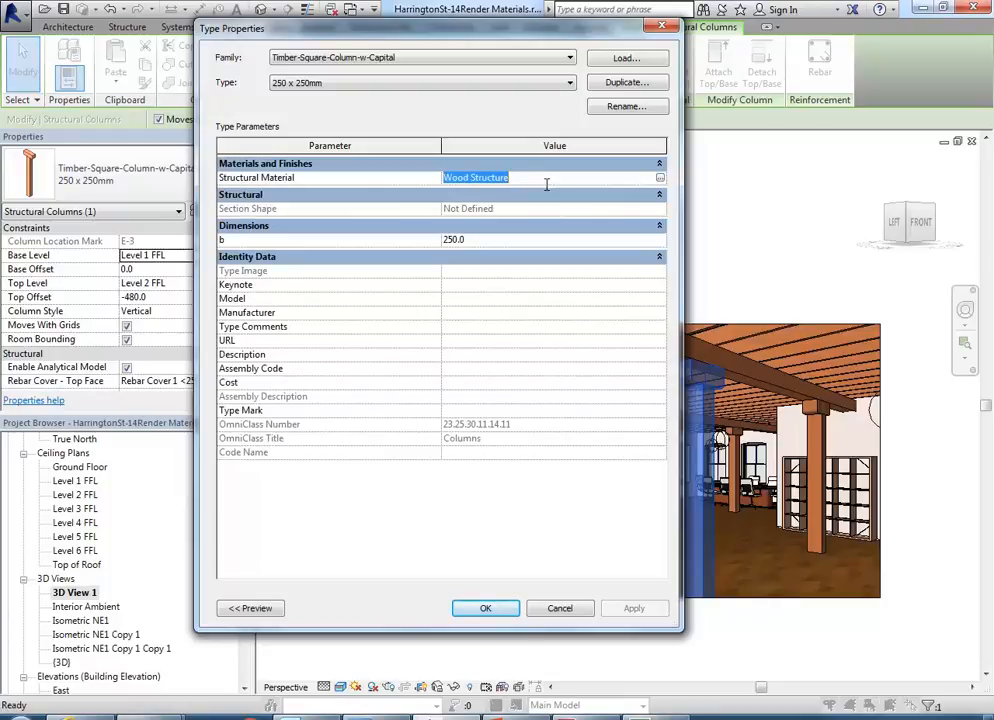
click(560, 608)
click(566, 251)
key(z)
key(f)
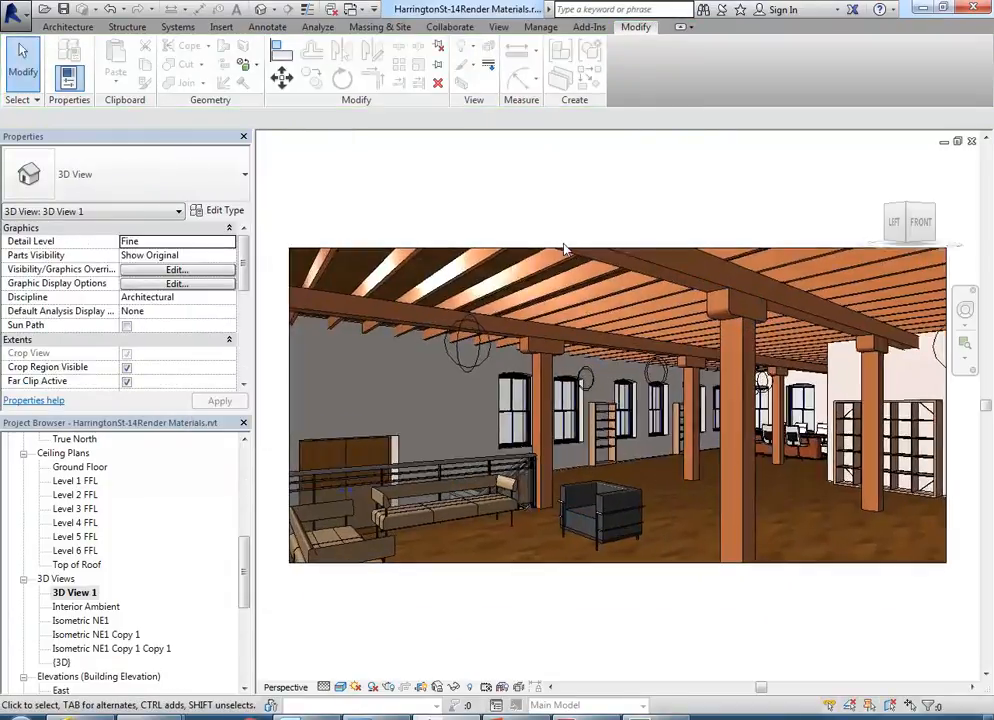
Open the project's materials and examine the graphics settings of the Wood Structure material
click(541, 28)
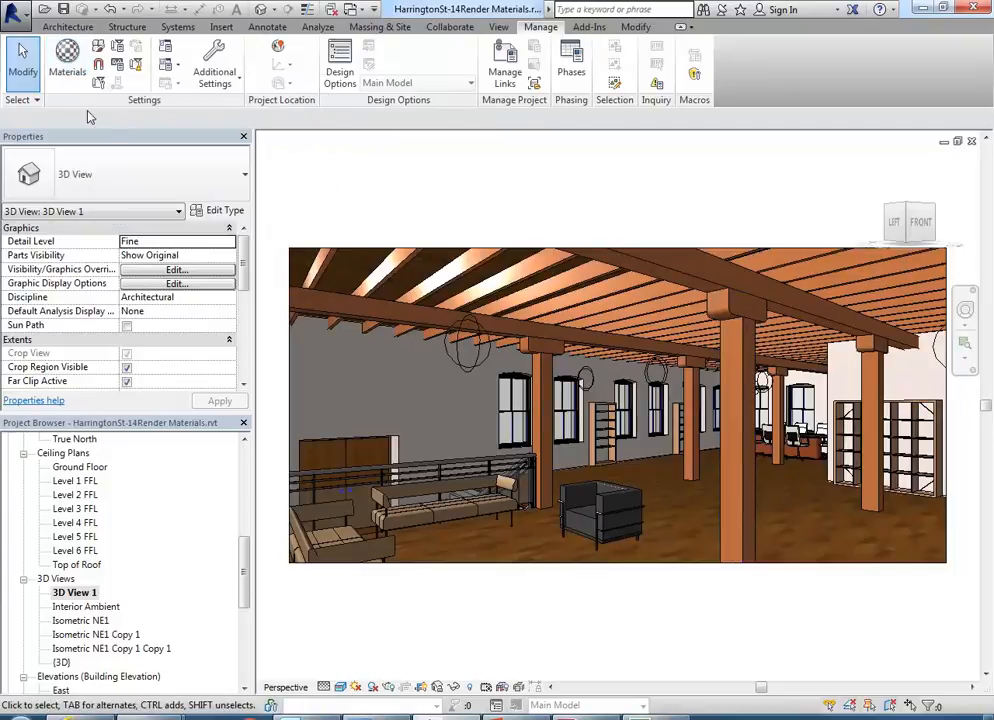
click(67, 62)
click(66, 62)
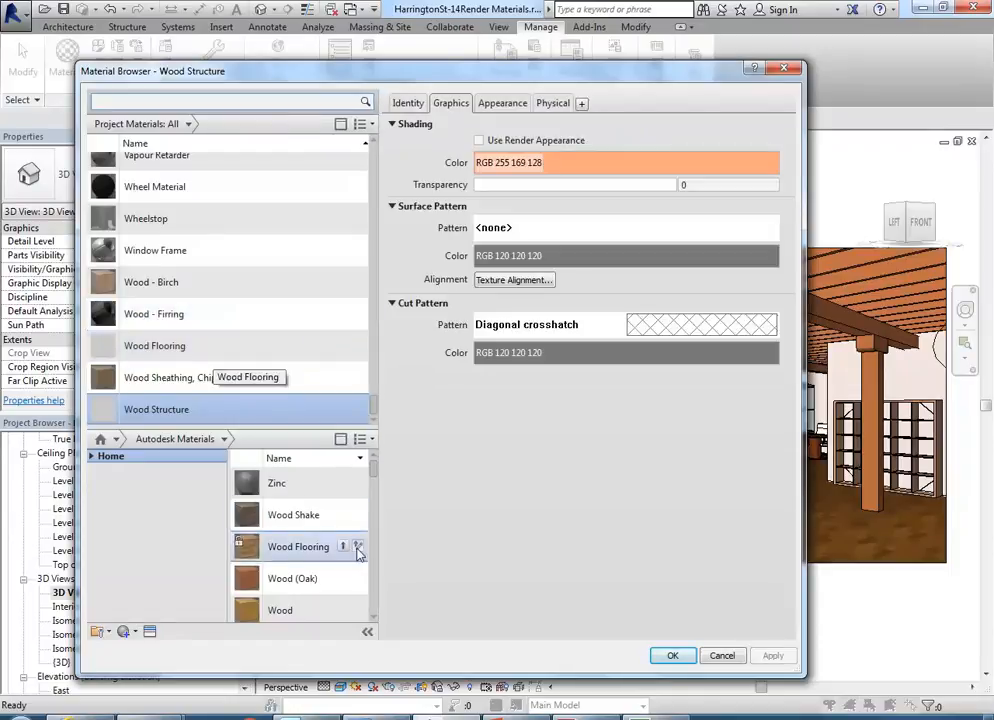
click(170, 360)
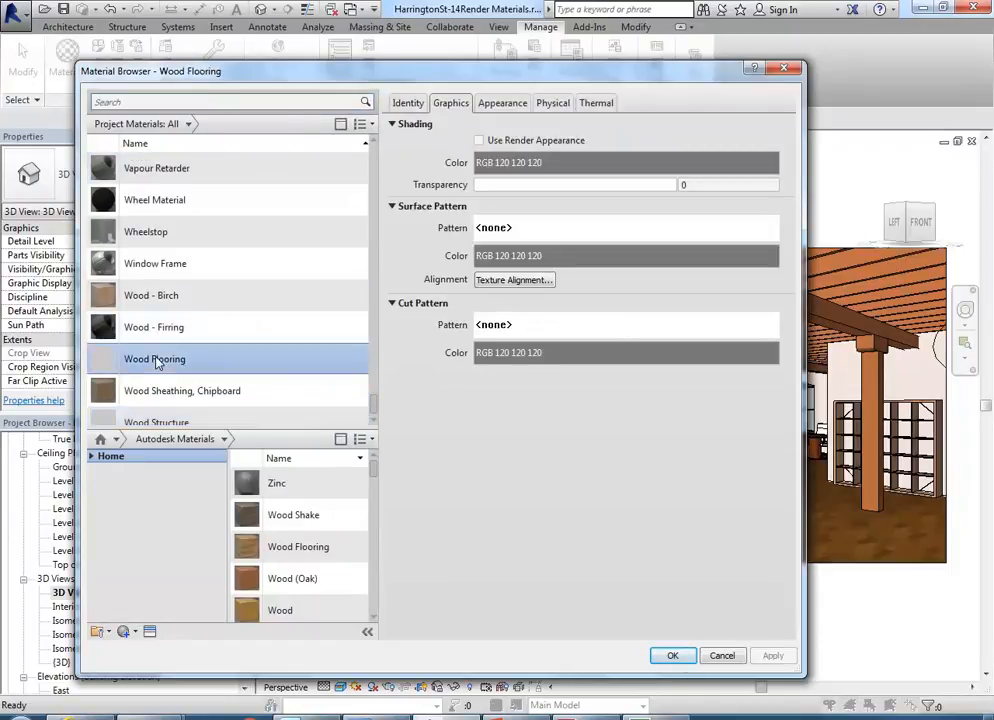
click(162, 391)
scroll(162, 354, down, 1)
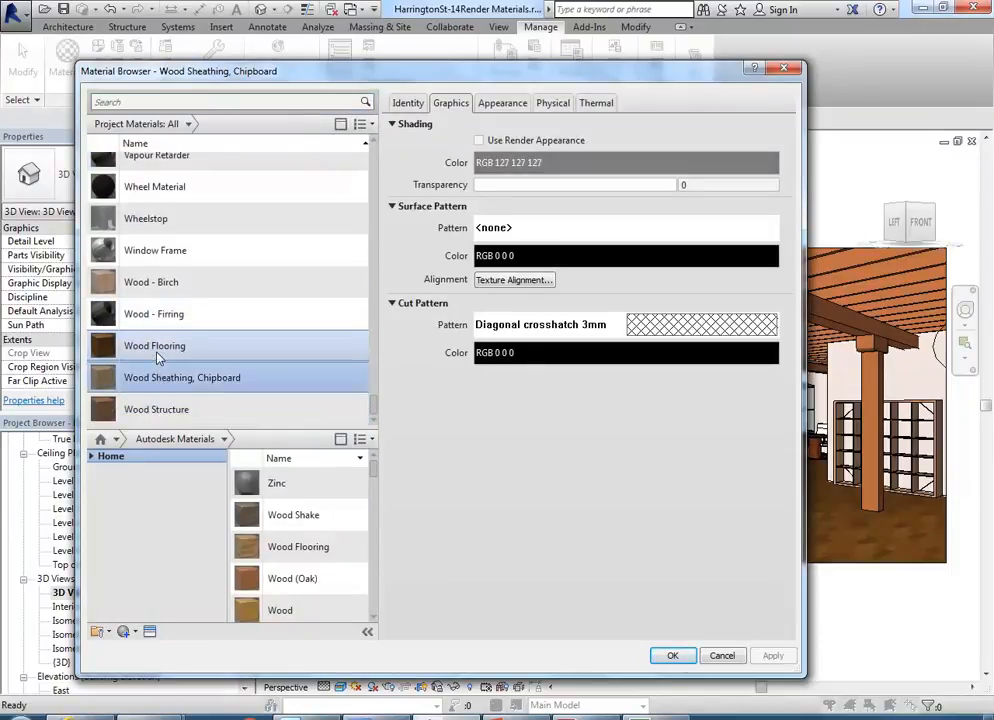
click(148, 412)
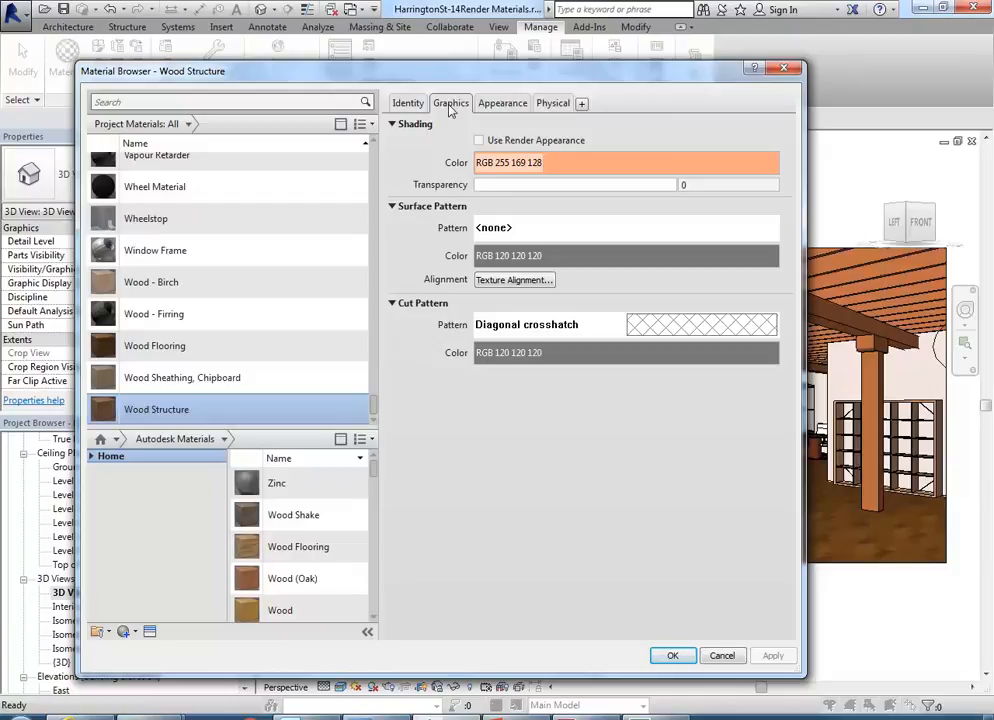
click(596, 179)
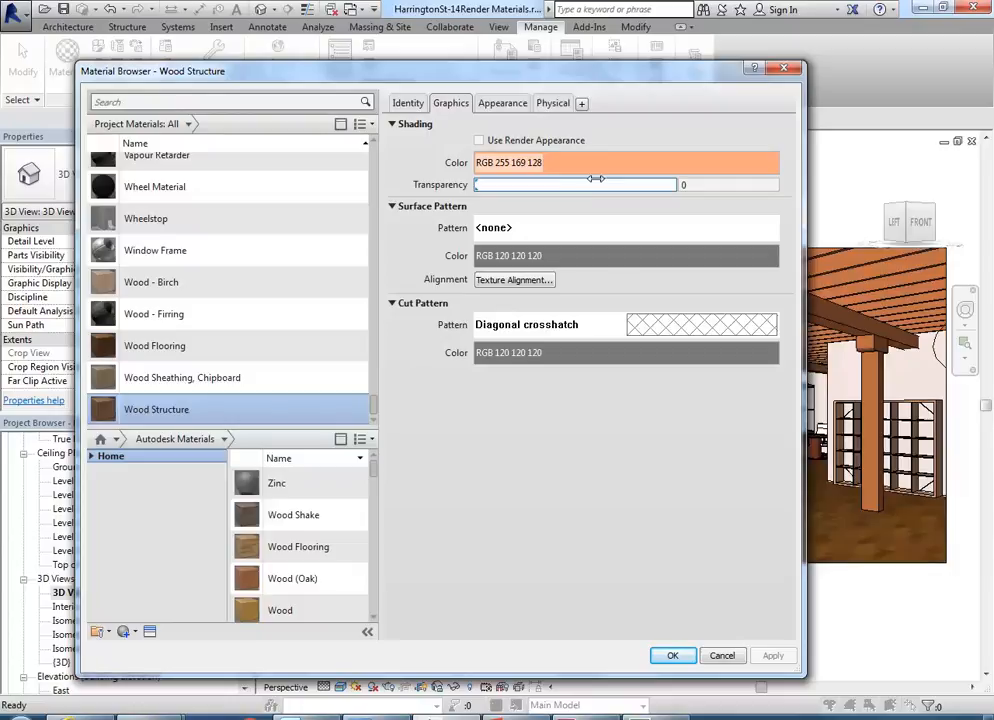
Show the Wood Structure material's appearance settings and bring up the Asset Browser for replacing its appearance asset
click(497, 105)
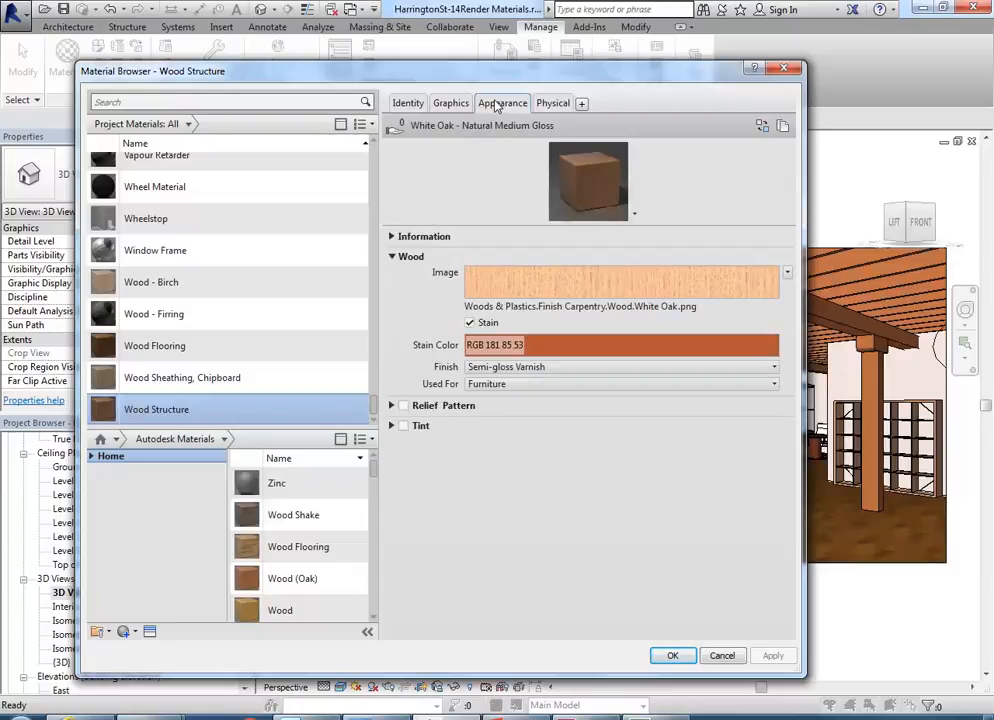
right_click(497, 107)
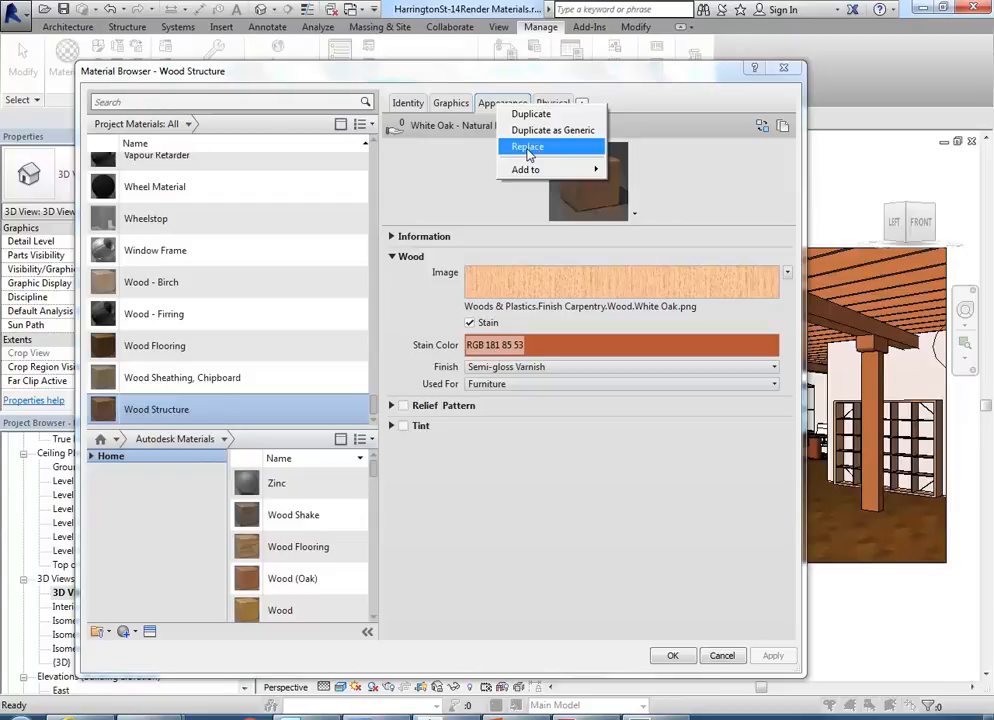
click(490, 235)
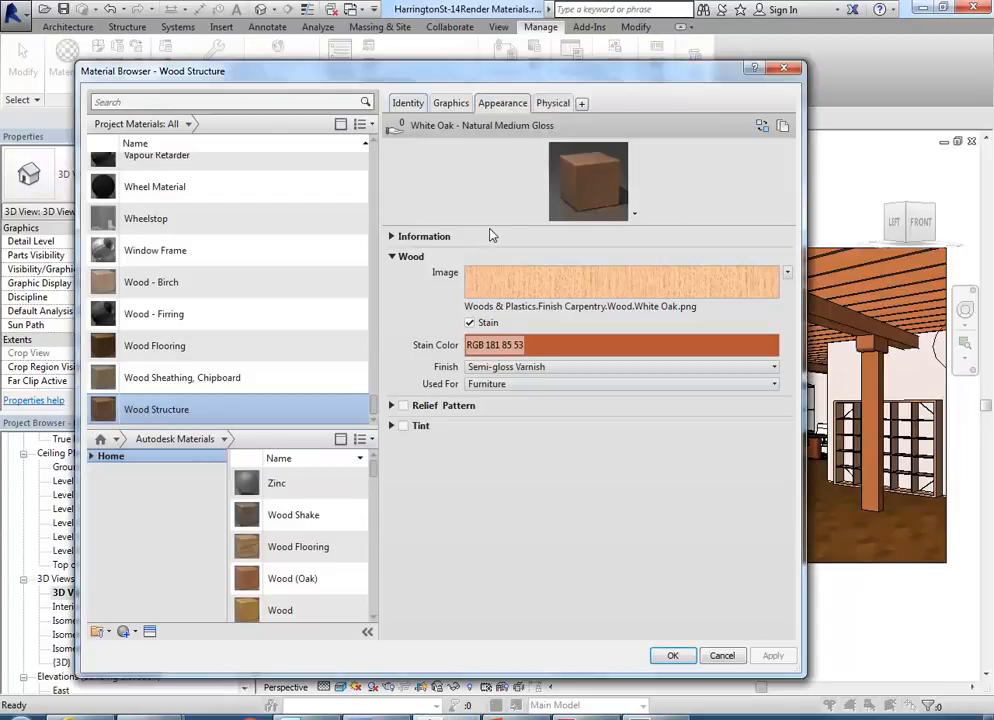
right_click(496, 108)
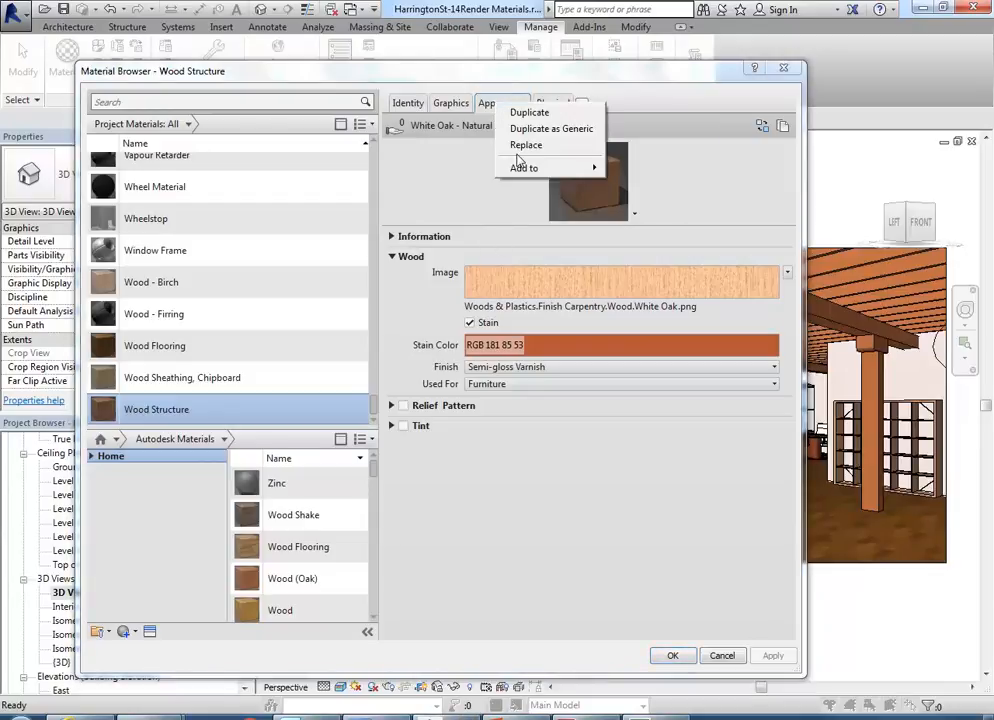
click(520, 146)
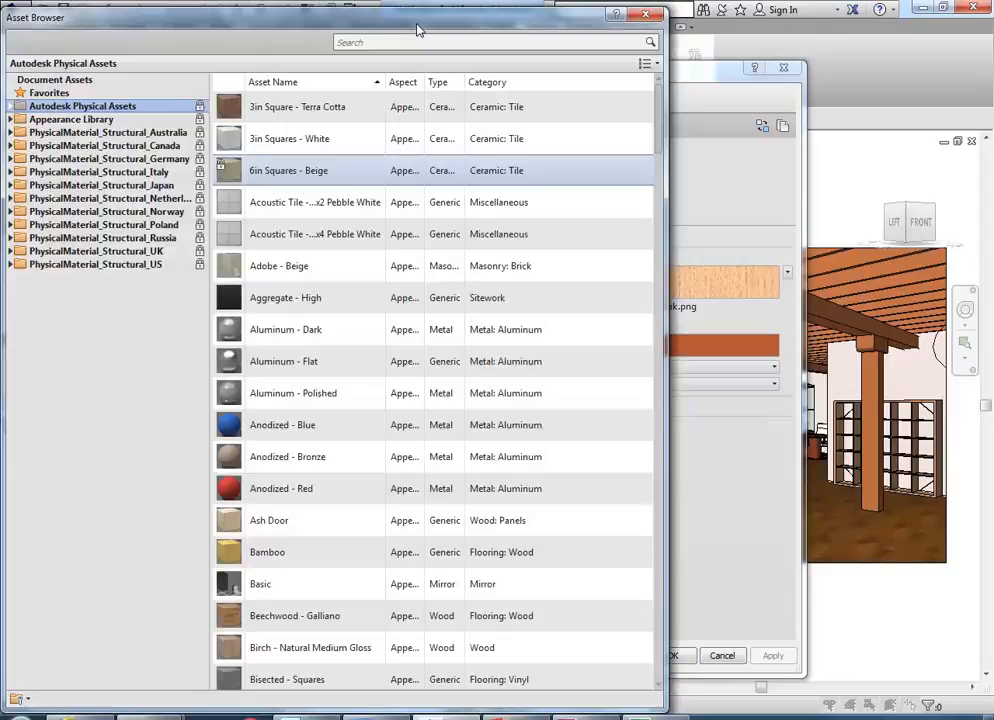
drag(402, 27, 559, 11)
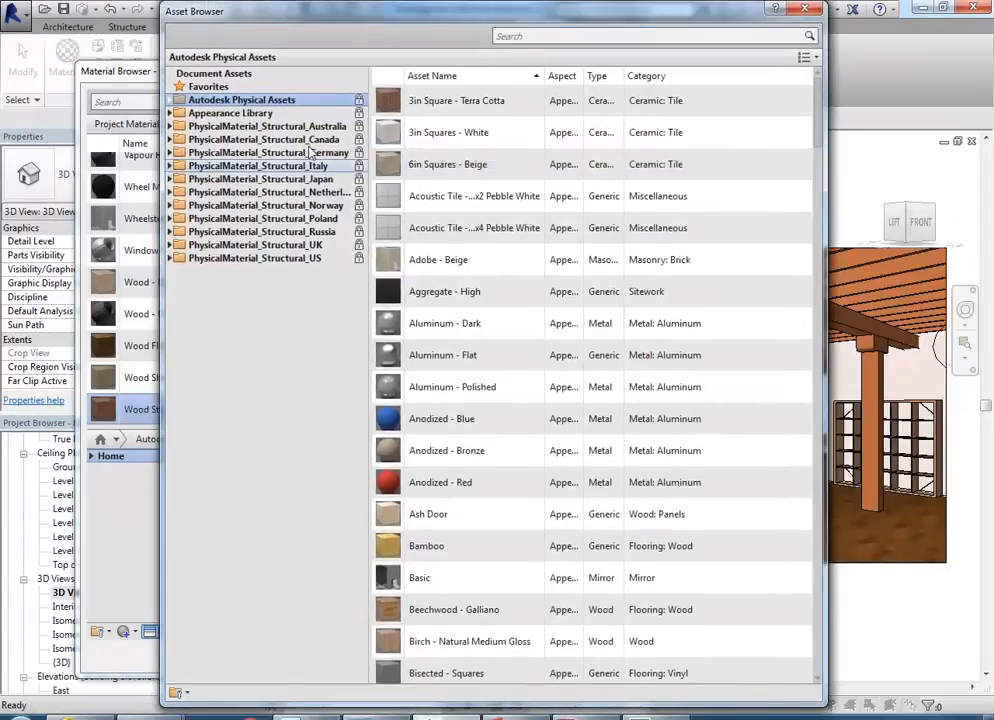
Browse the Wood category of the Appearance Library for alternative wood assets, and close the Asset Browser without replacing the appearance
click(171, 114)
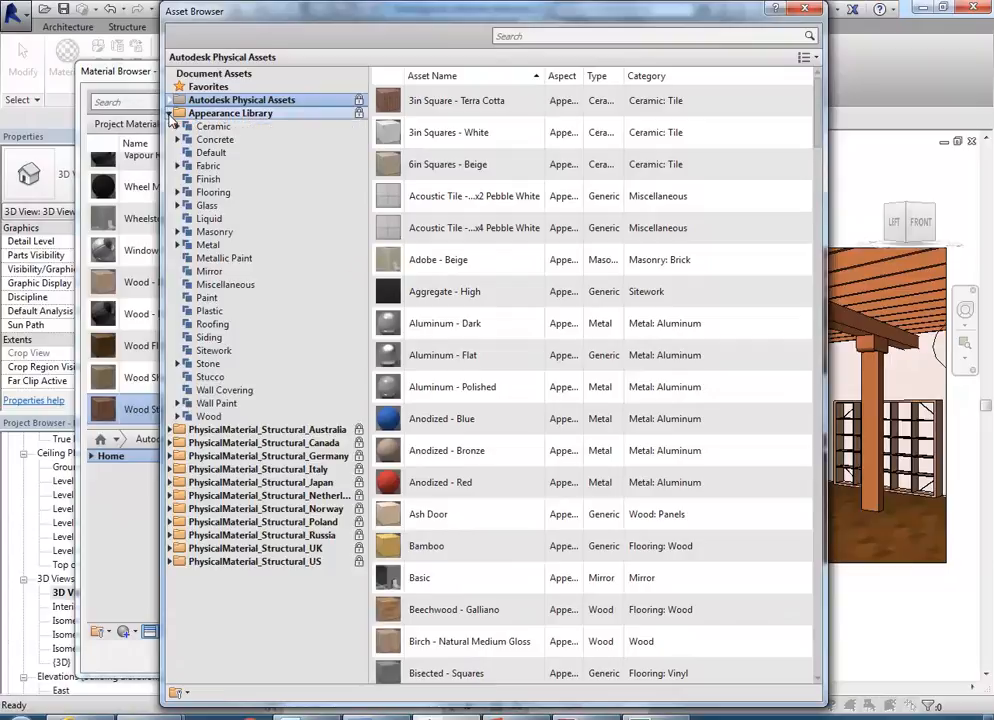
click(224, 115)
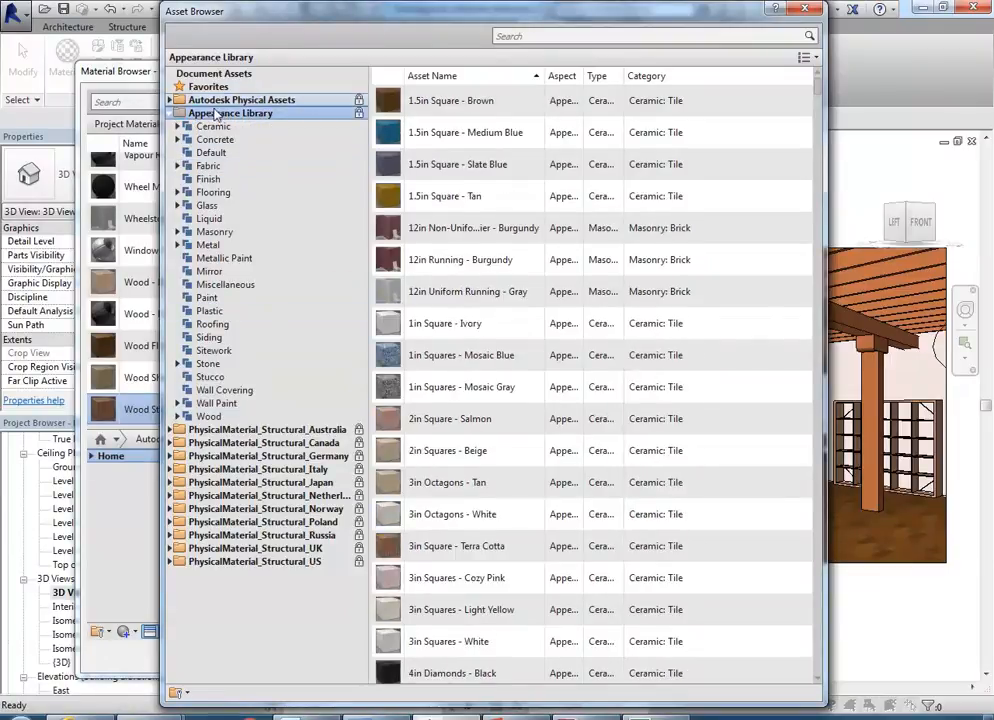
click(177, 416)
click(207, 416)
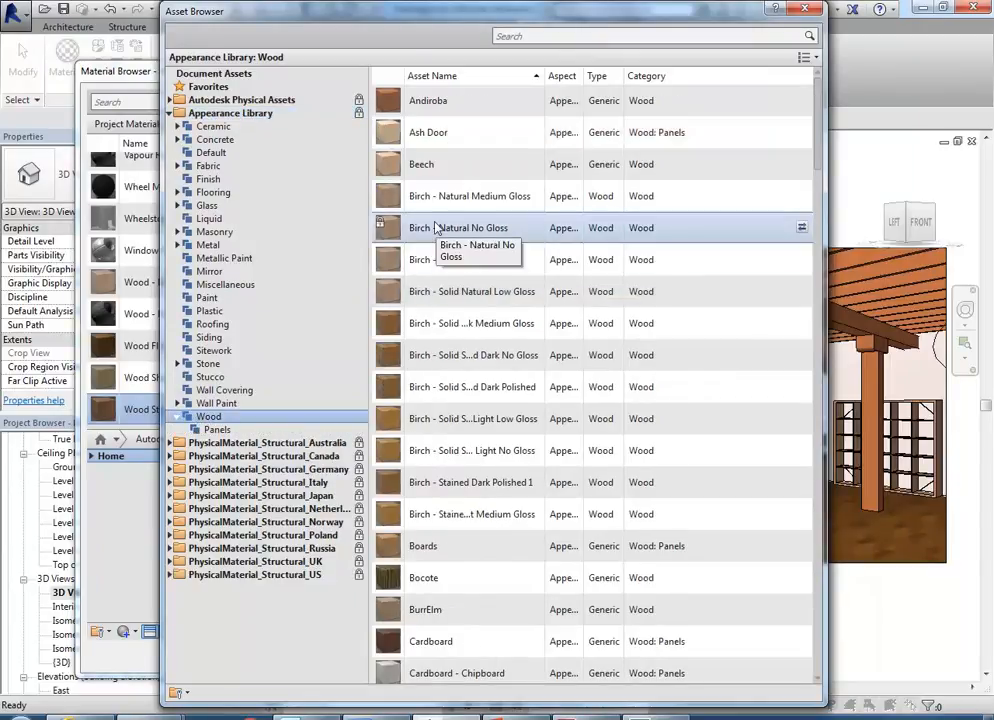
scroll(435, 228, down, 10)
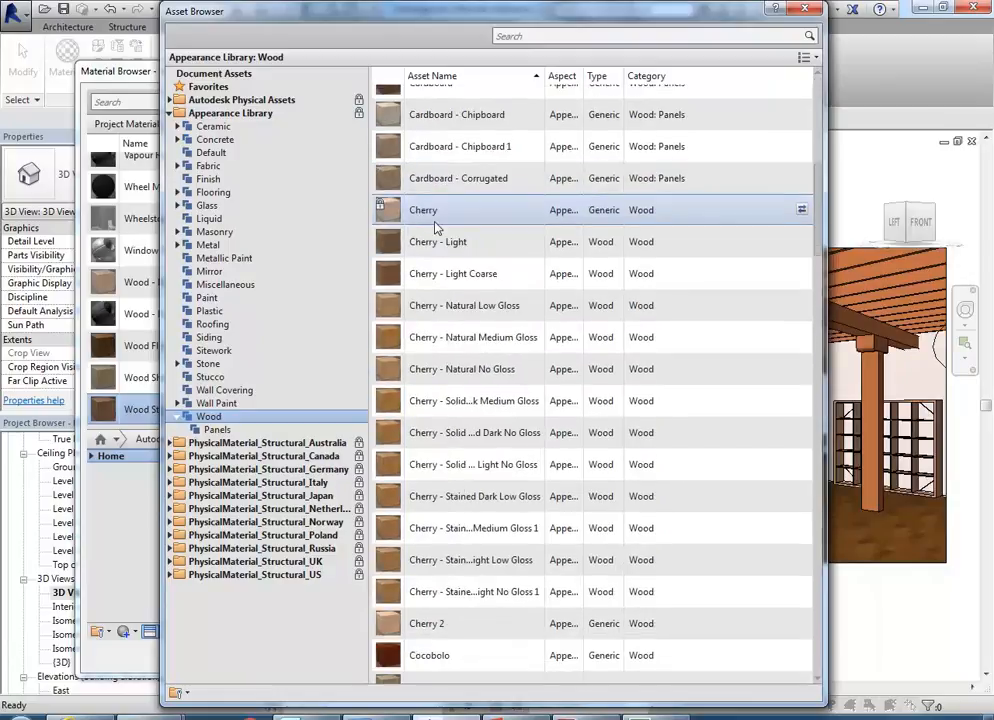
scroll(436, 227, down, 2)
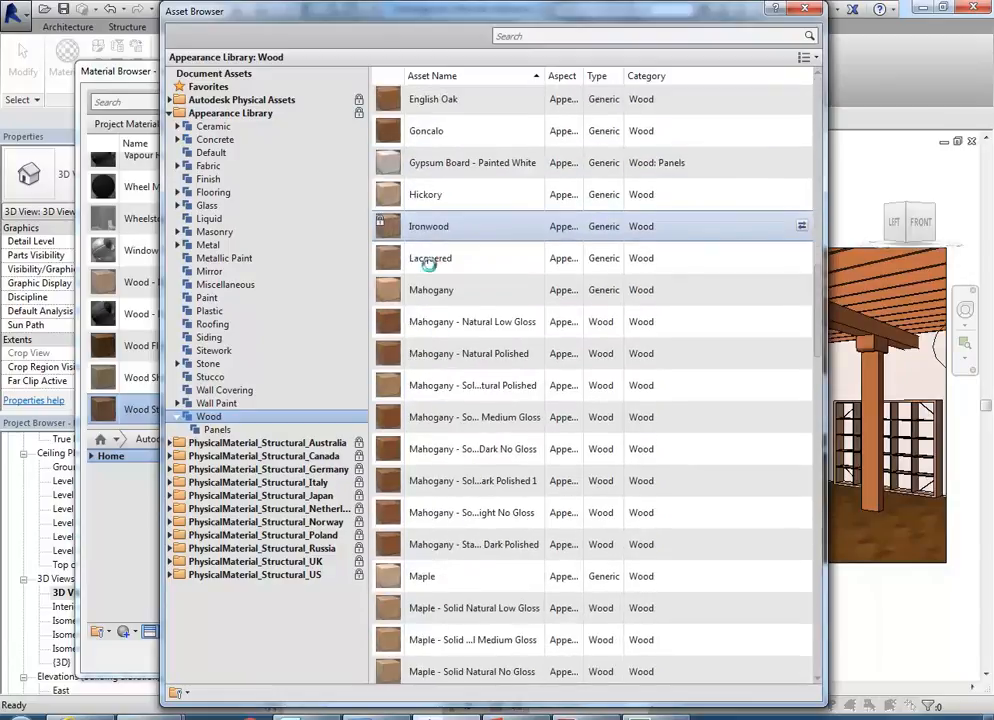
scroll(440, 300, down, 4)
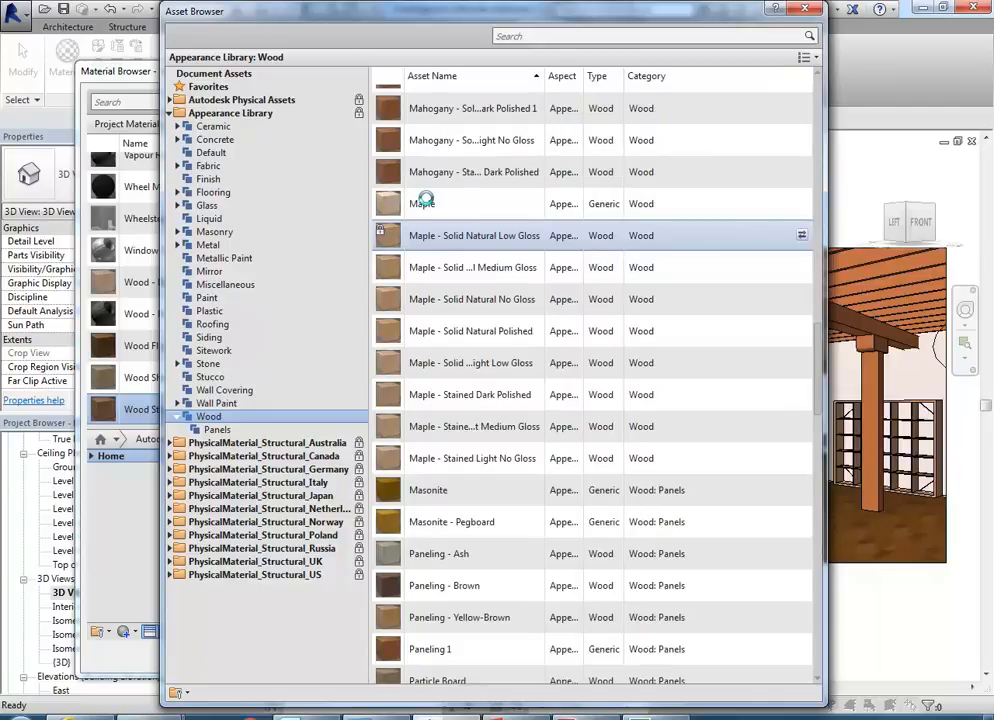
scroll(424, 203, down, 4)
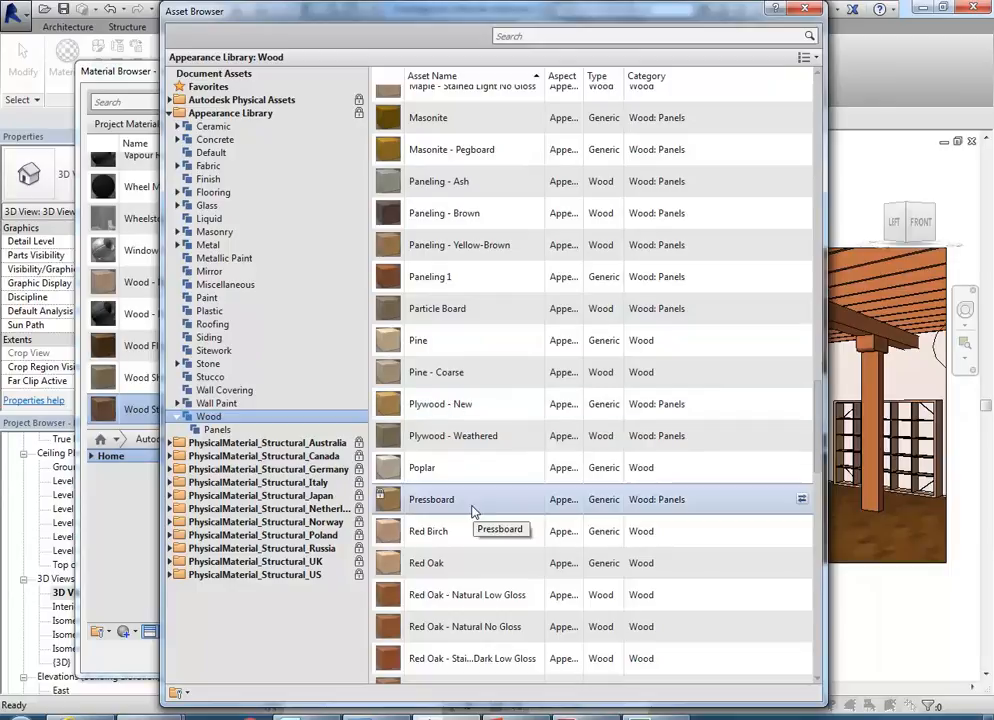
scroll(815, 408, down, 5)
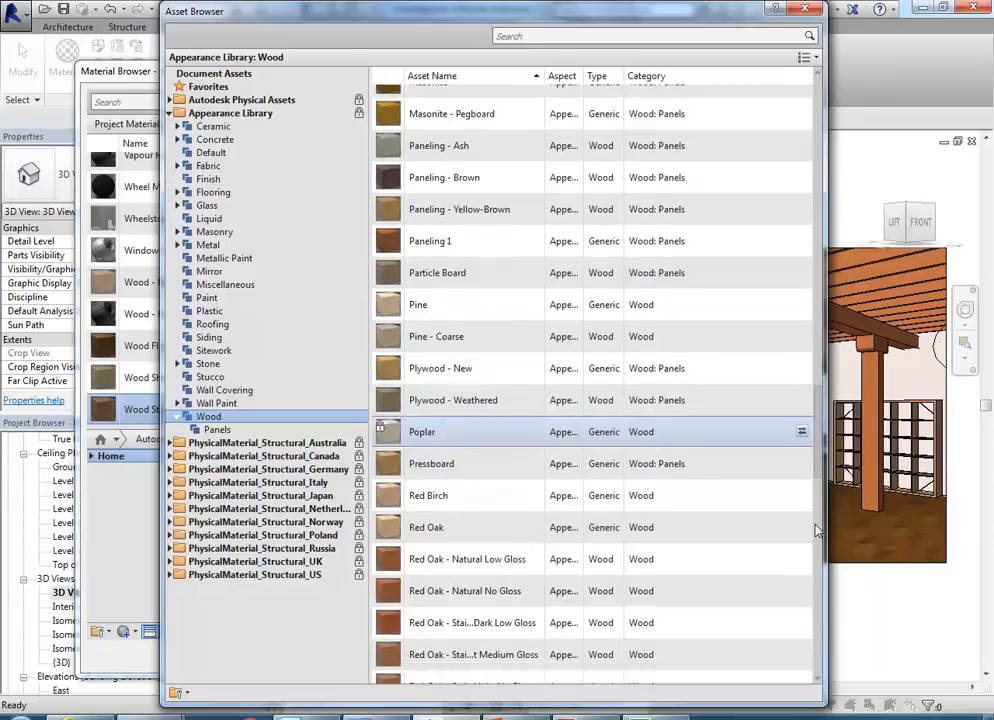
scroll(818, 551, down, 10)
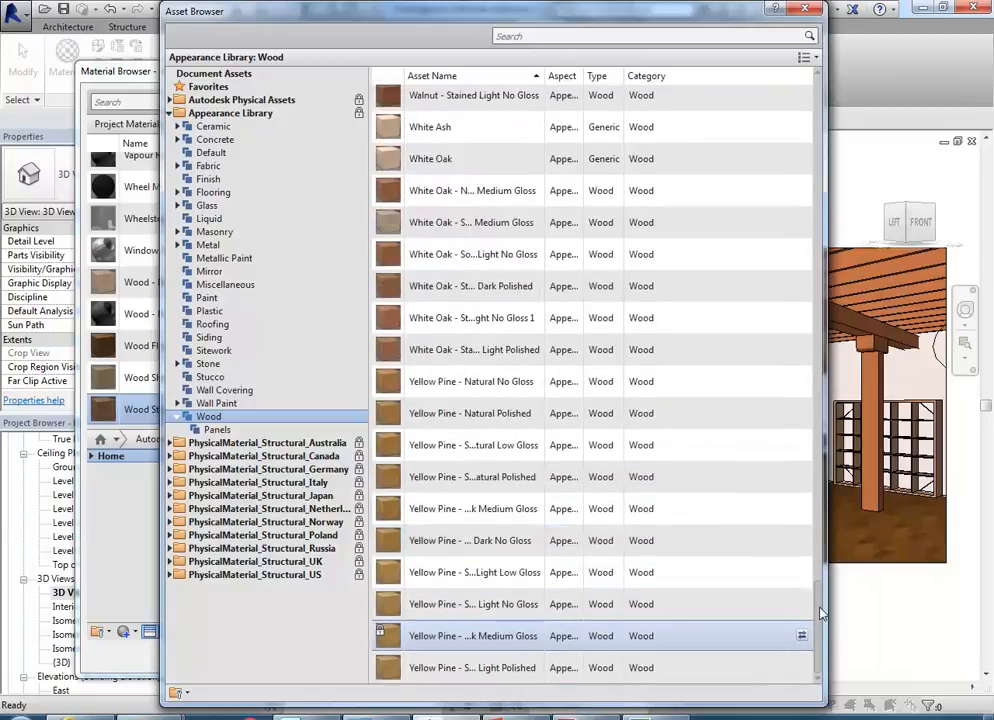
drag(818, 604, 820, 450)
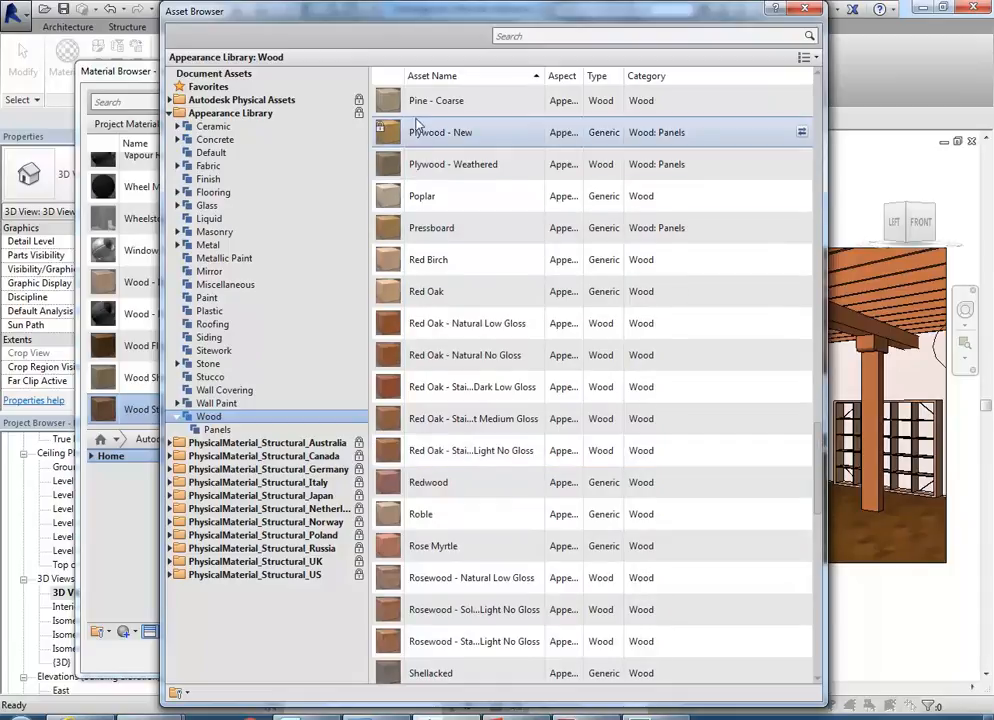
click(805, 9)
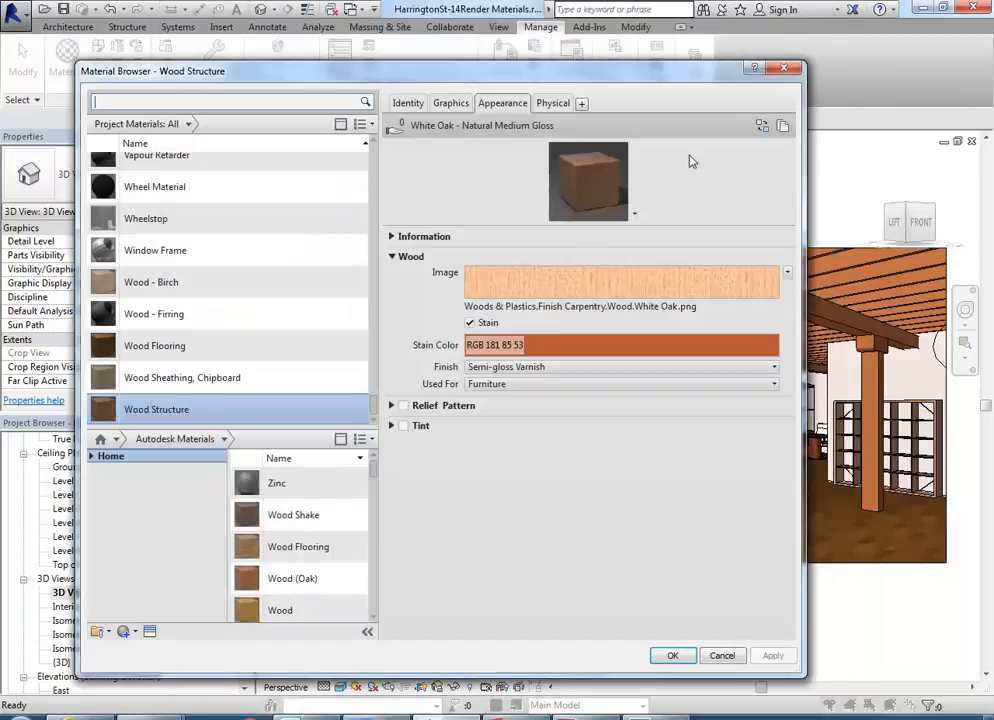
Examine the Wood Structure appearance's replacement option and the source file of its wood image
right_click(503, 110)
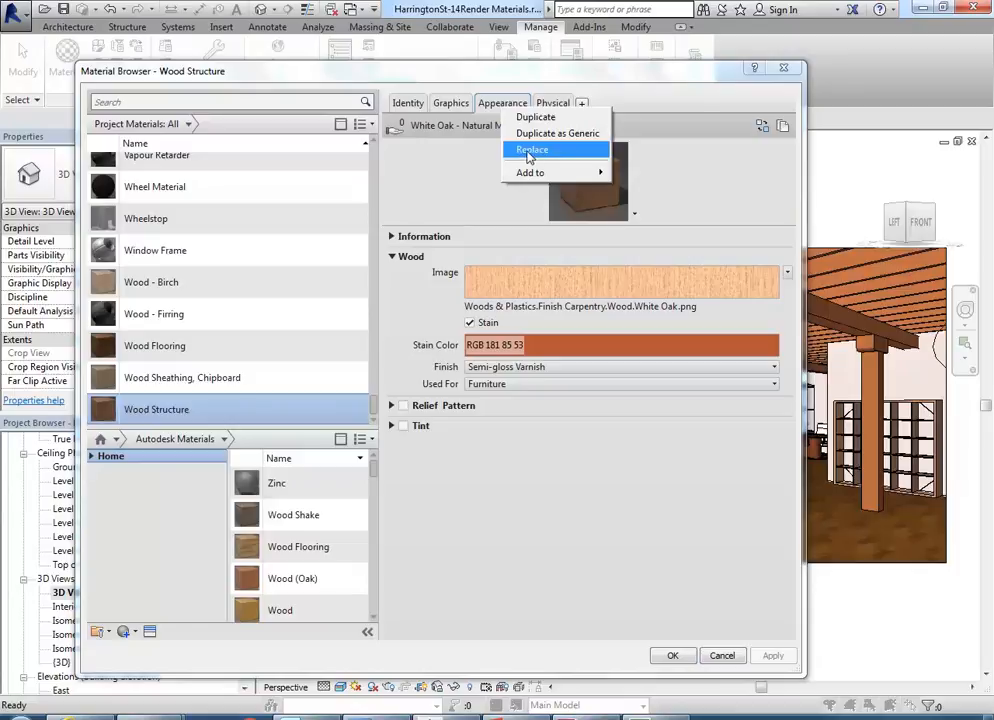
click(402, 295)
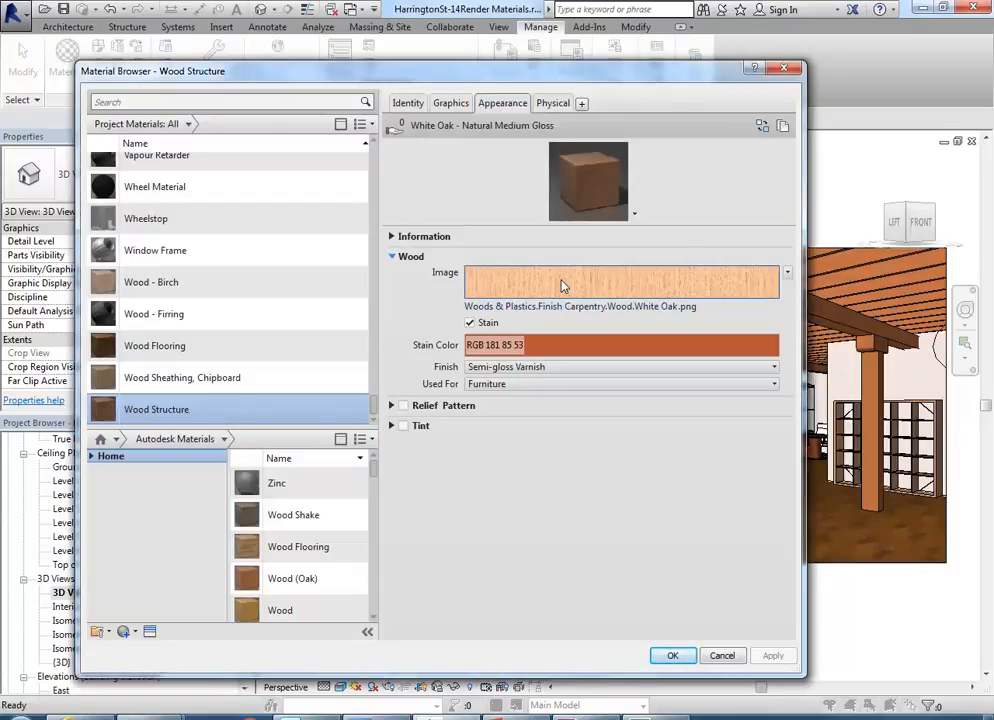
mouse_move(562, 285)
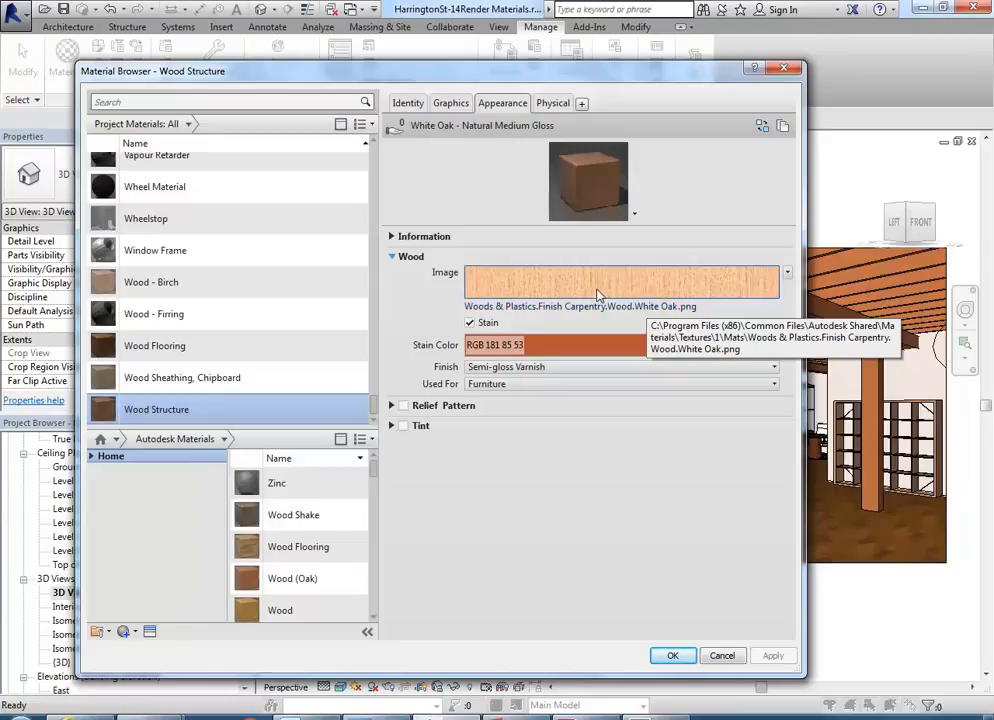
mouse_move(592, 290)
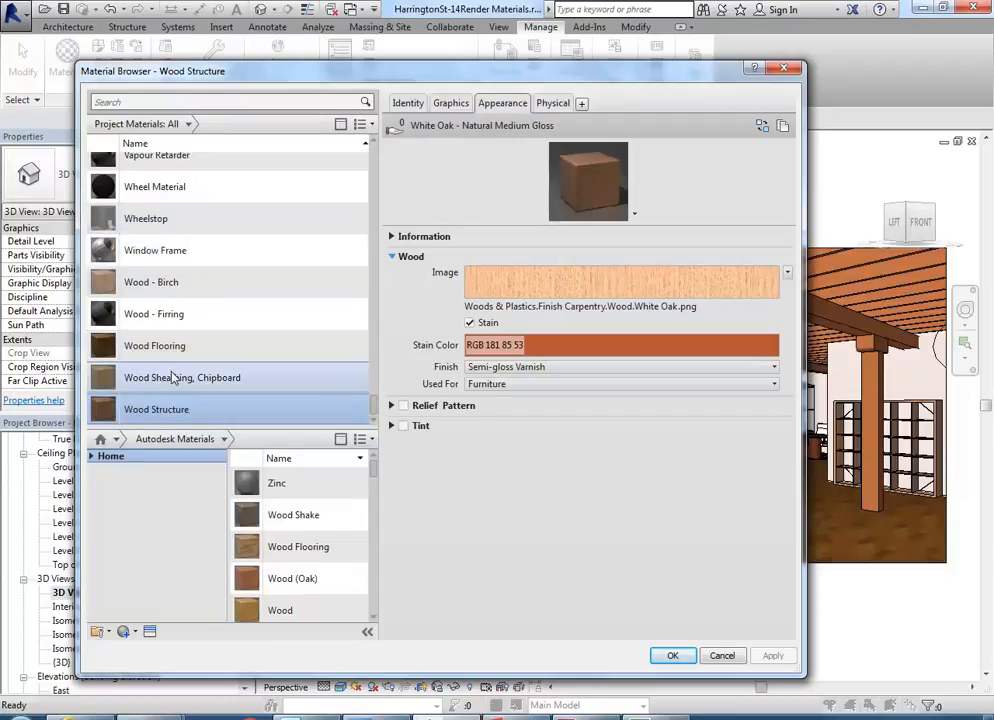
Compare the appearance settings of the Window Frame, Wood - Birch and Wheelstop materials, including Wheelstop's asset replacement option
click(140, 251)
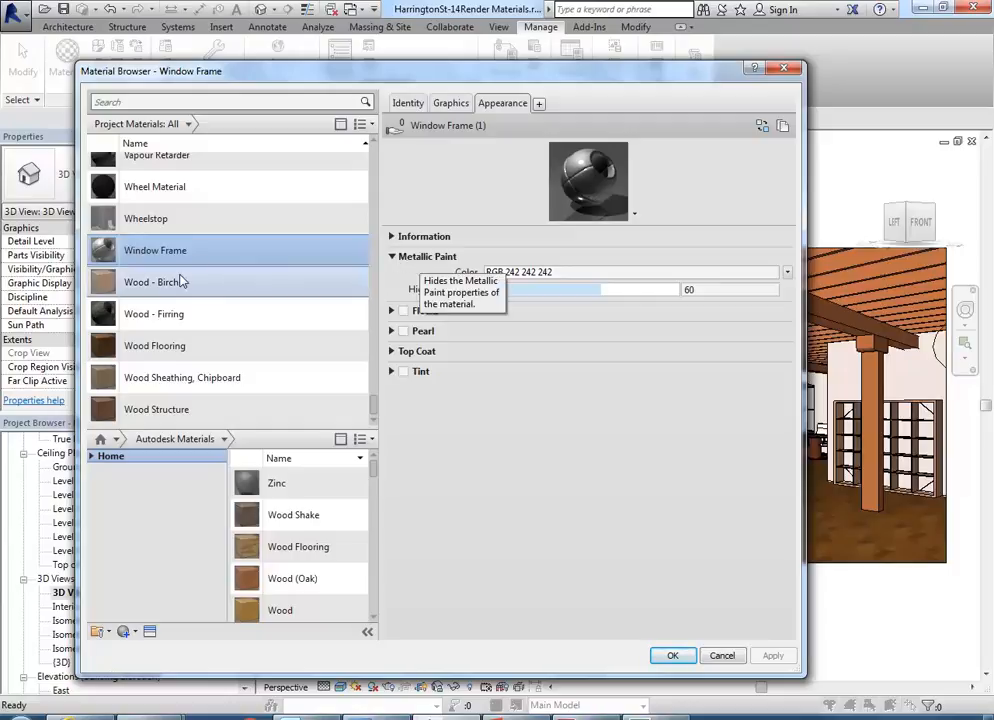
click(151, 286)
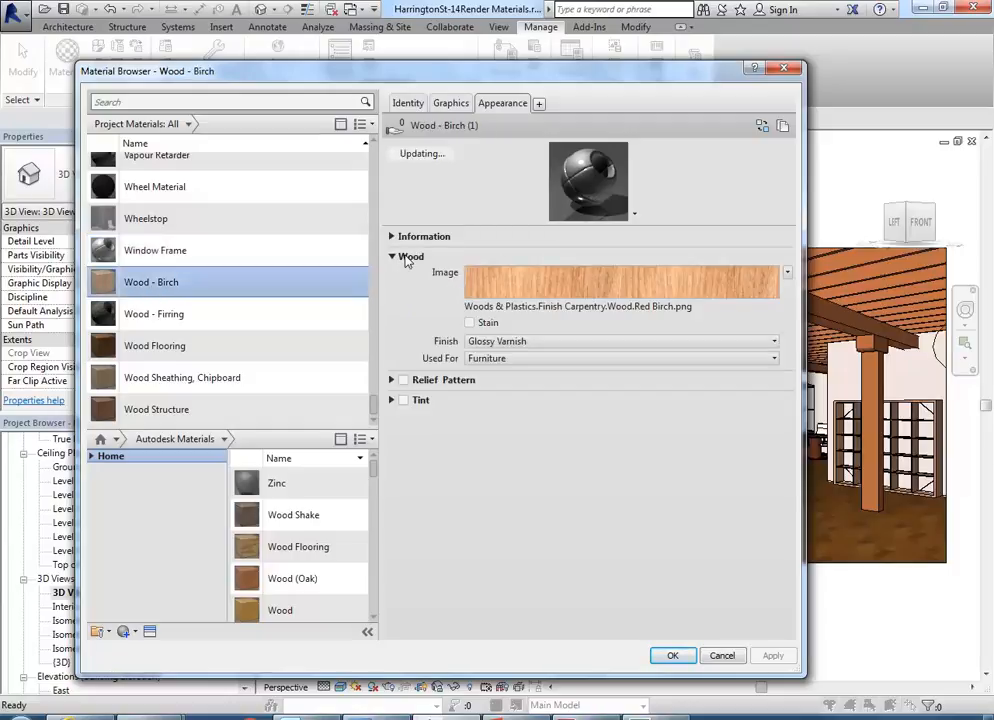
click(137, 219)
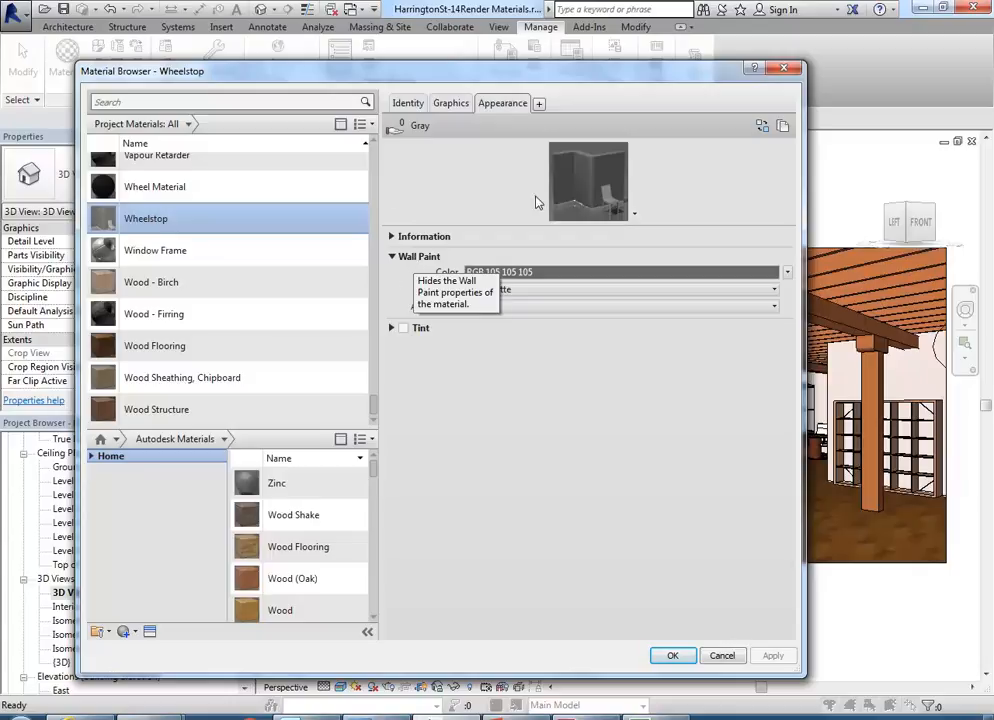
right_click(504, 108)
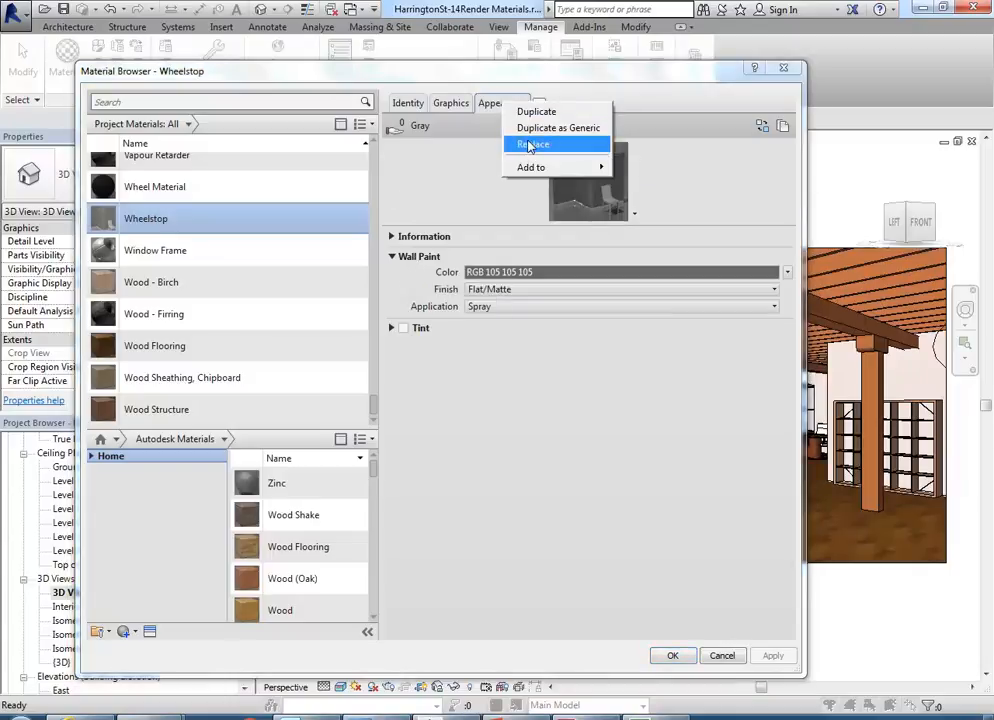
click(435, 207)
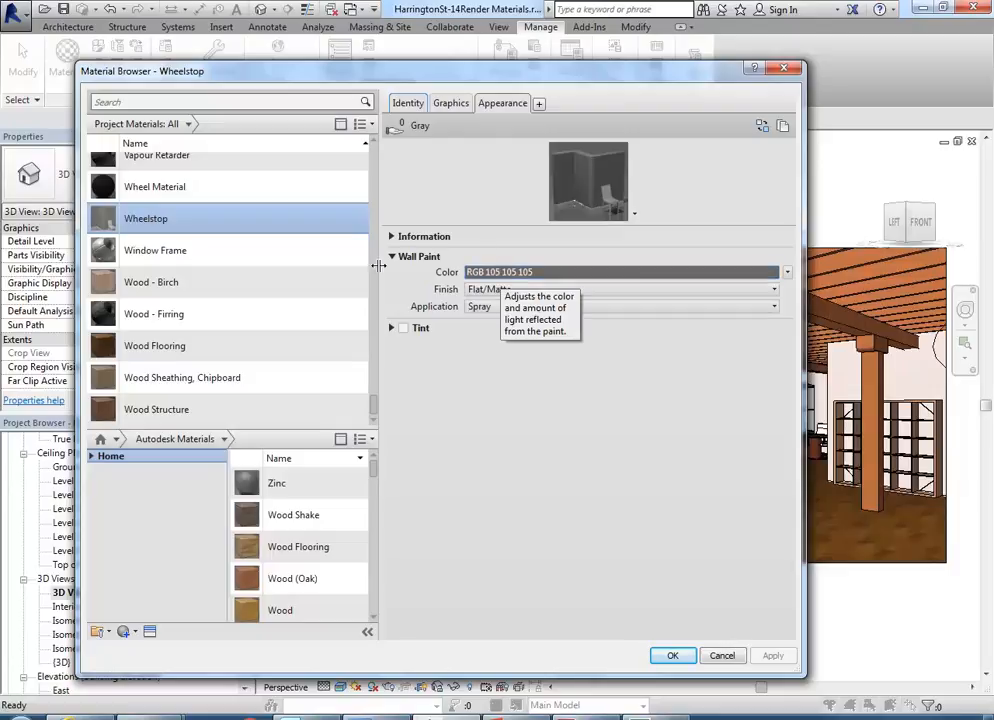
Review the edit, duplicate and rename options for the Wood Structure material without applying any of them
click(162, 416)
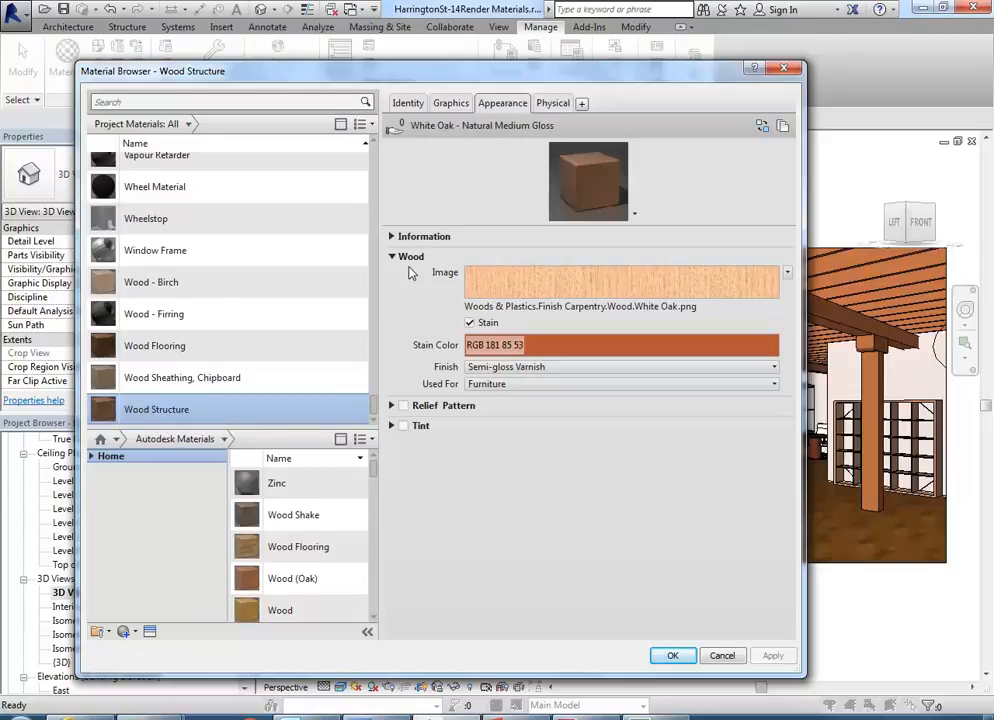
right_click(153, 414)
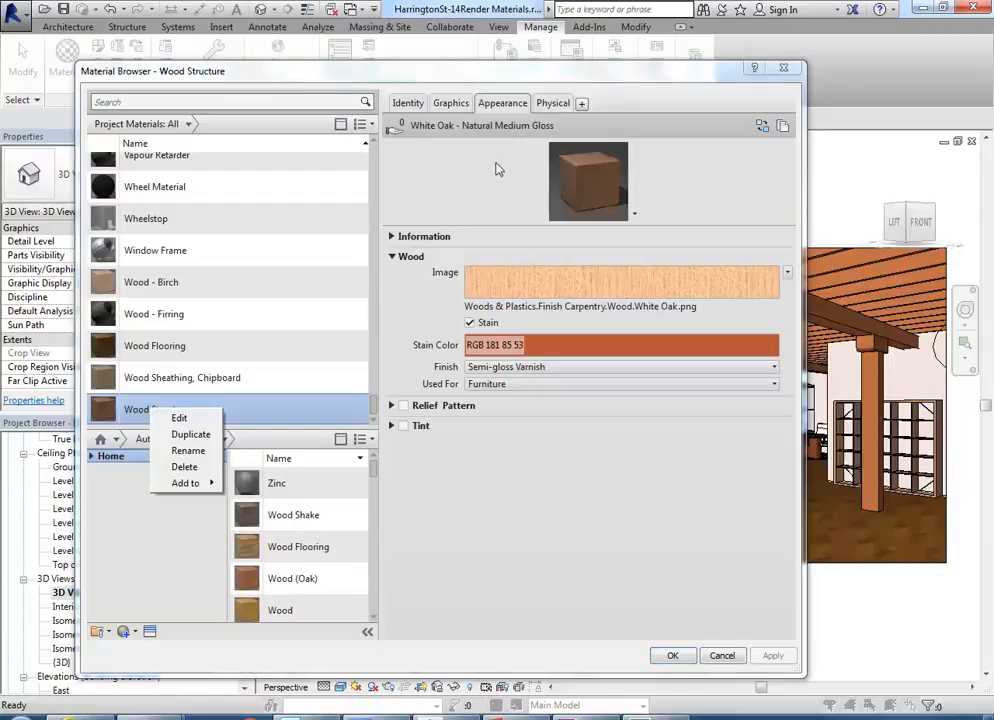
click(440, 222)
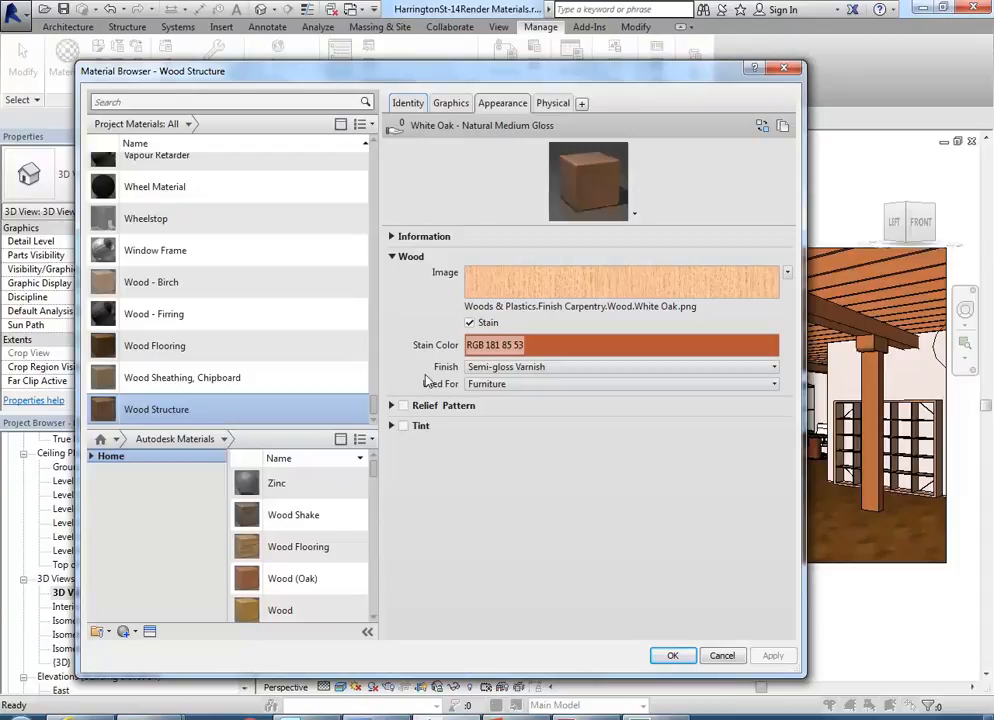
Compare the appearance settings of the Window Frame, Wood Flooring, Wood Sheathing, Wood Structure and Wood - Birch materials
click(162, 250)
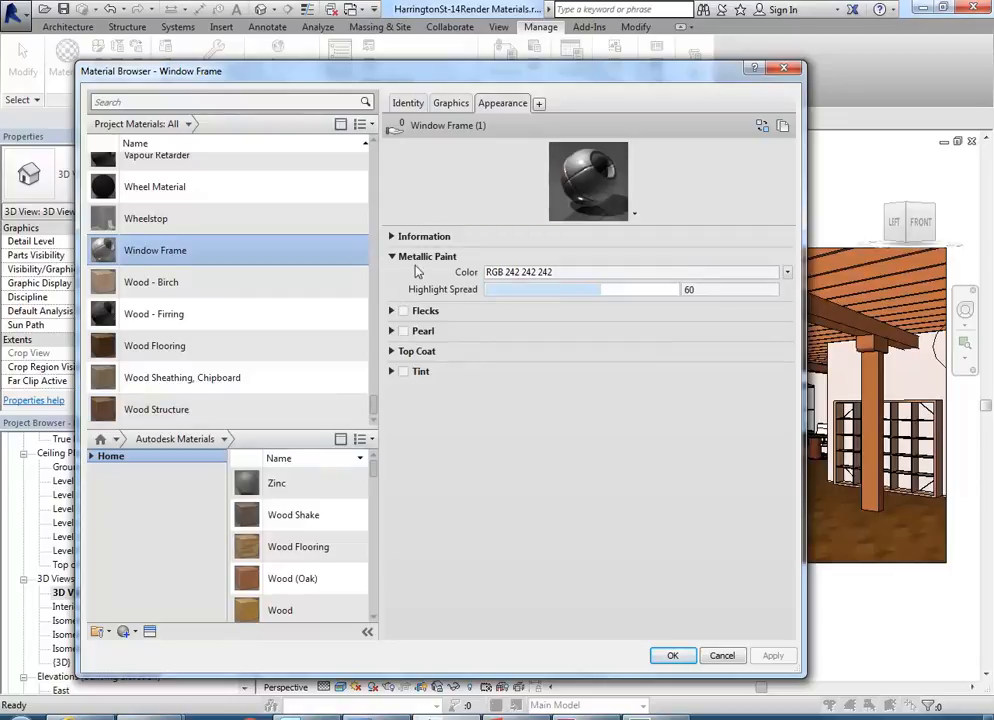
click(155, 350)
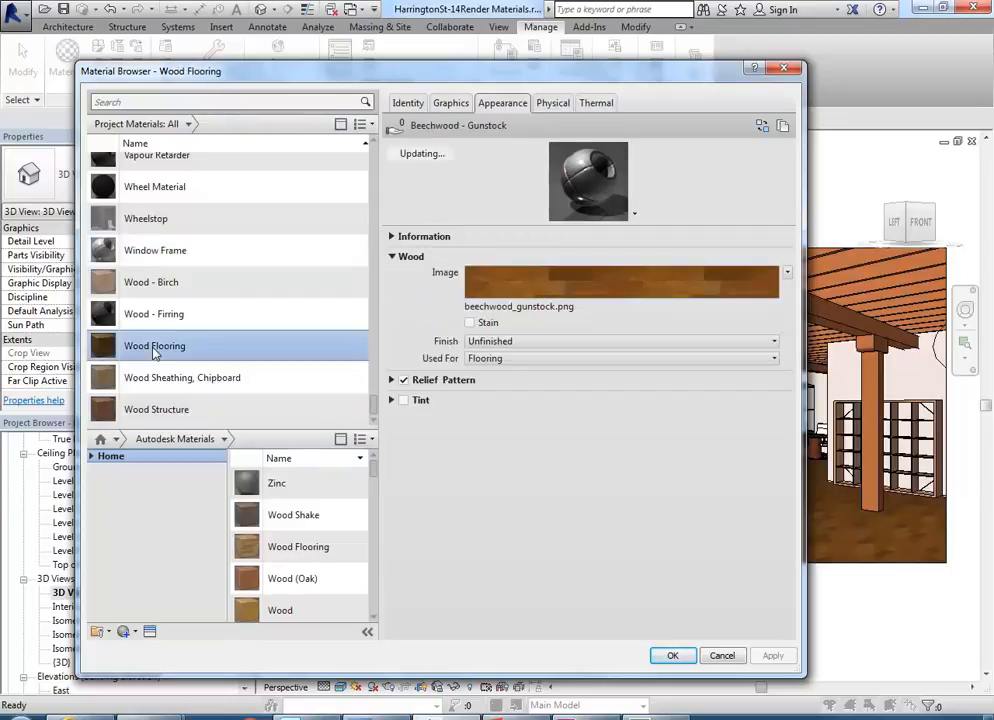
click(128, 378)
click(148, 412)
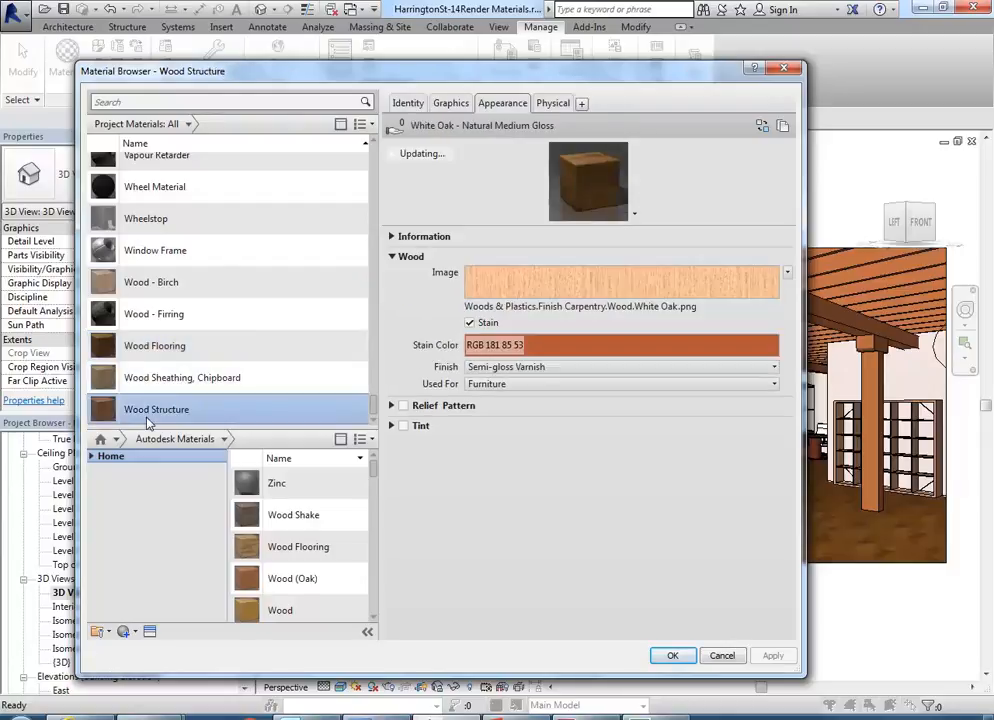
scroll(320, 175, up, 1)
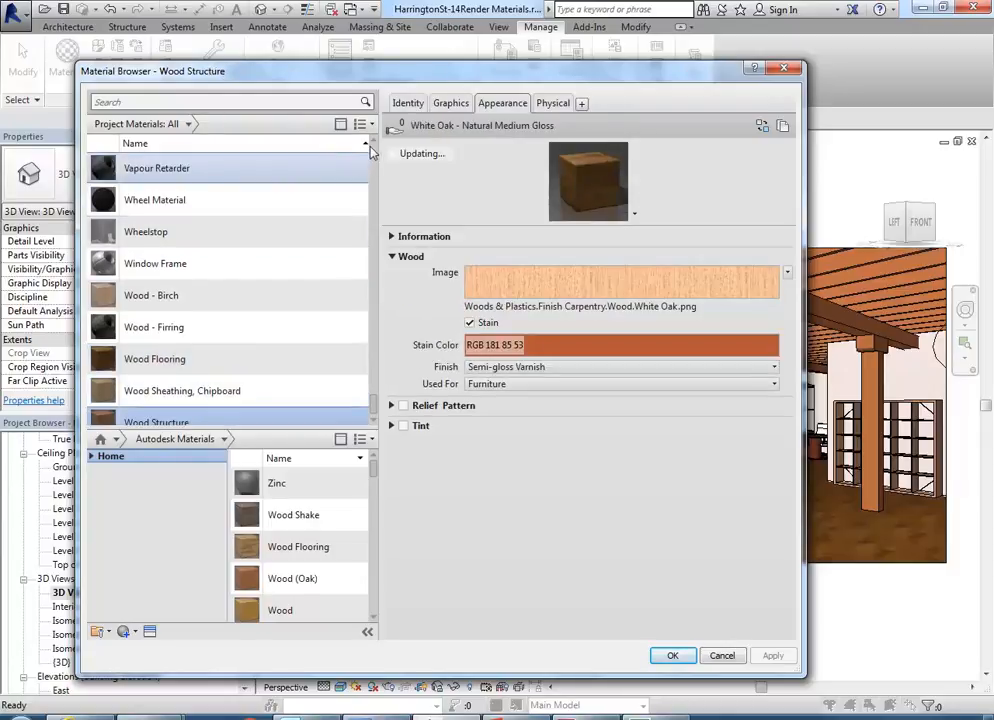
scroll(366, 412, down, 1)
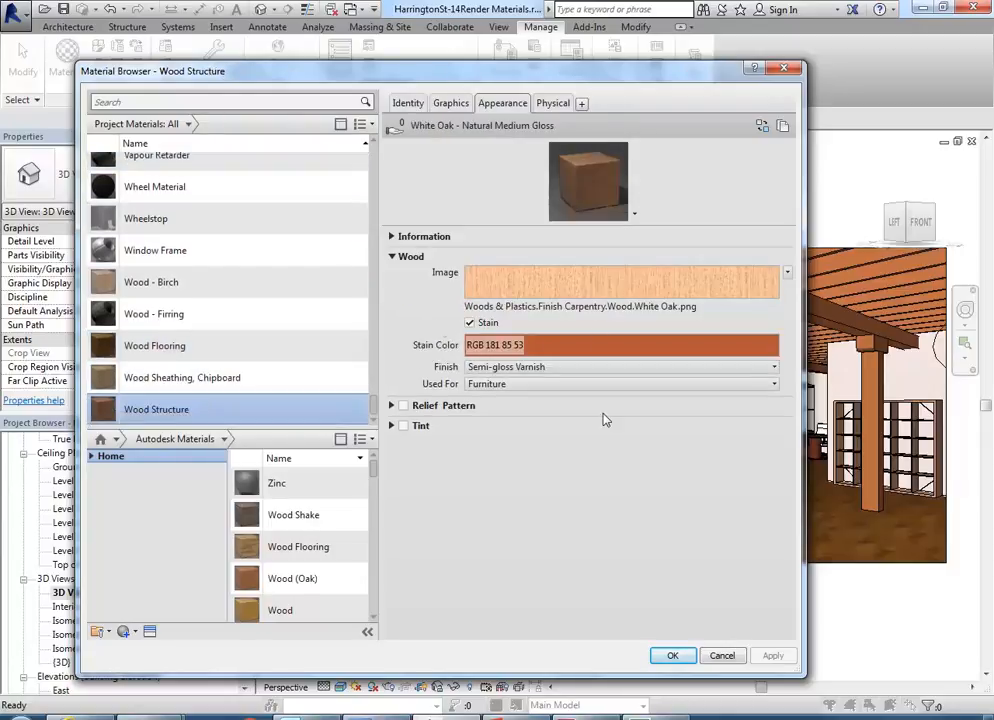
click(141, 283)
Examine the Earth material's generic appearance properties and the duplicate and replace options for its appearance asset
scroll(140, 275, up, 6)
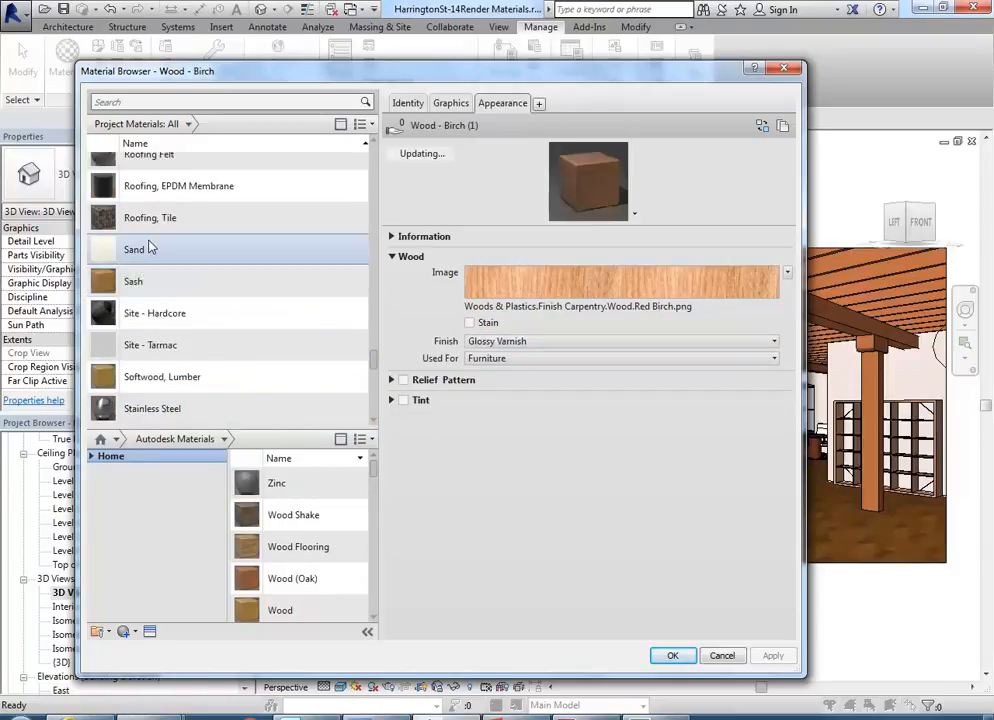
scroll(150, 248, up, 15)
scroll(150, 255, down, 6)
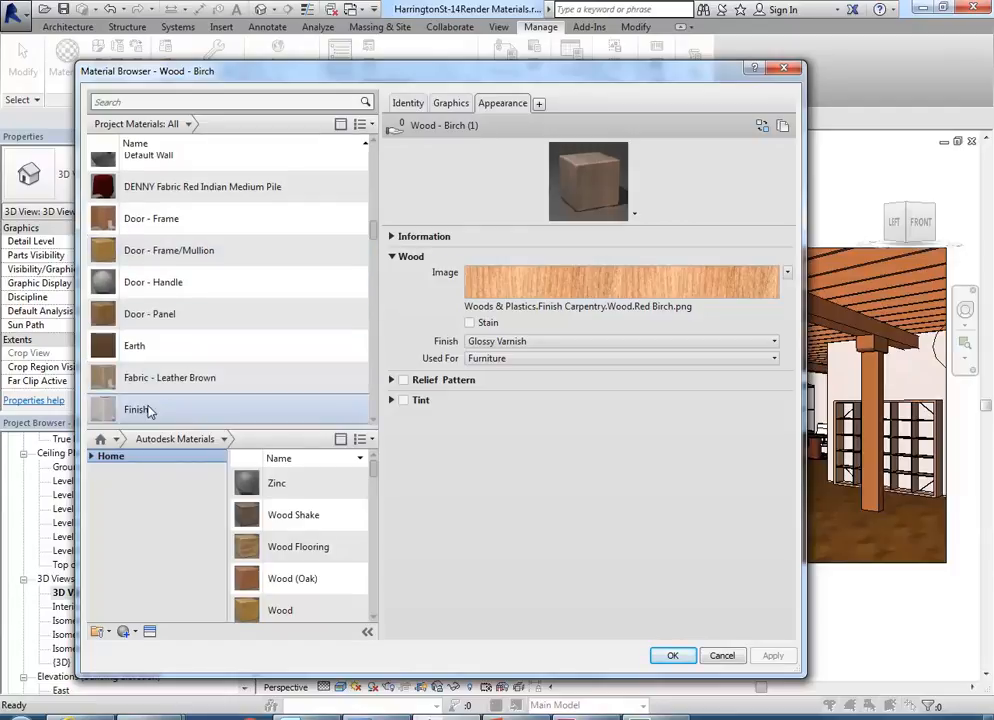
click(148, 410)
click(153, 348)
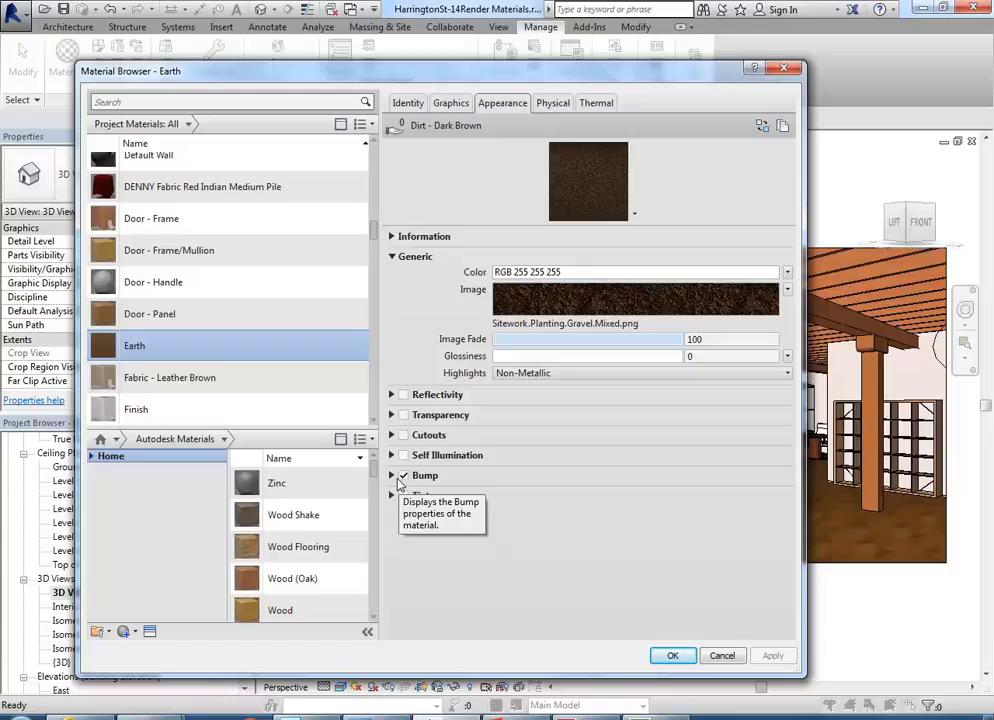
right_click(510, 110)
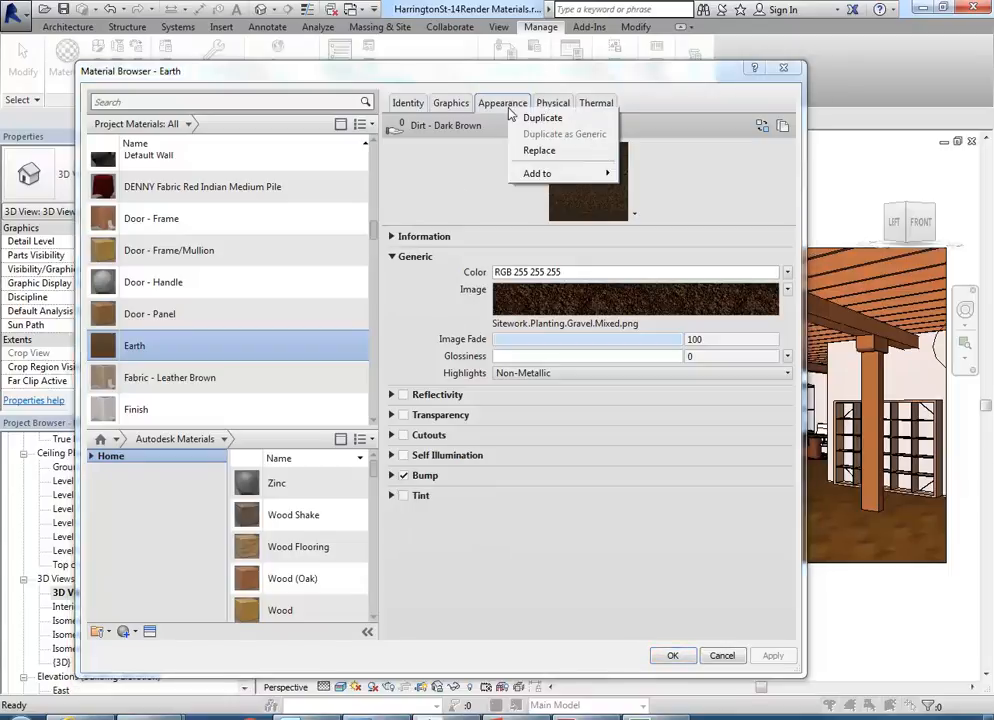
click(555, 135)
Examine the Wood Structure material's wood appearance properties and its Duplicate as Generic option
drag(375, 231, 376, 414)
click(155, 412)
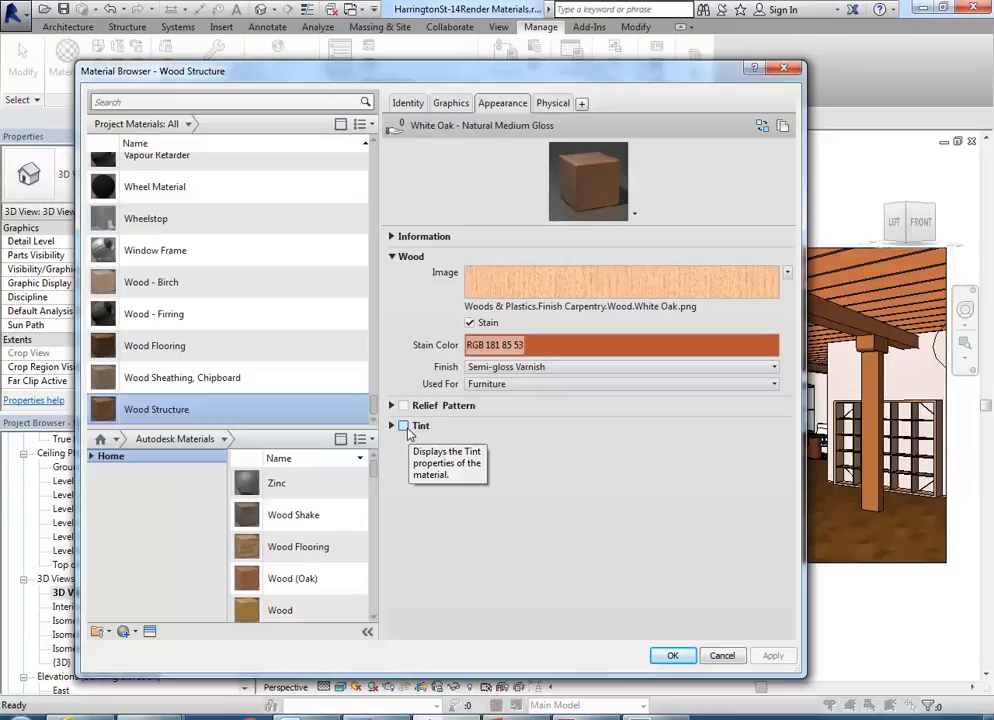
right_click(500, 105)
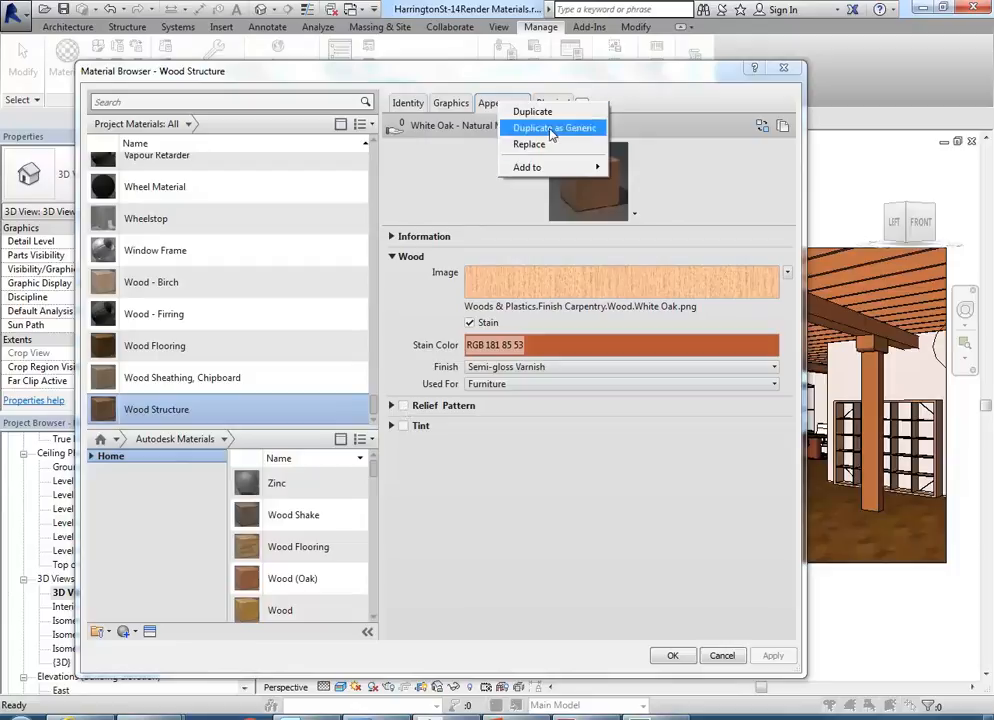
click(539, 541)
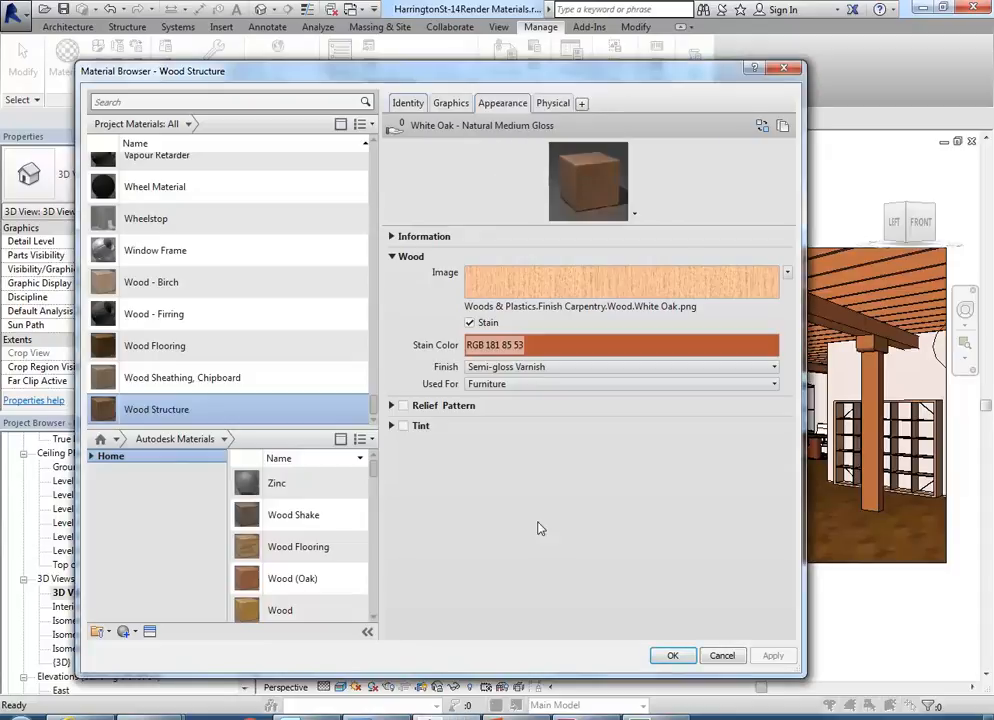
Enlarge the appearance preview and examine the Masonry - Brick material's brick image and its relief pattern settings
drag(669, 227, 670, 373)
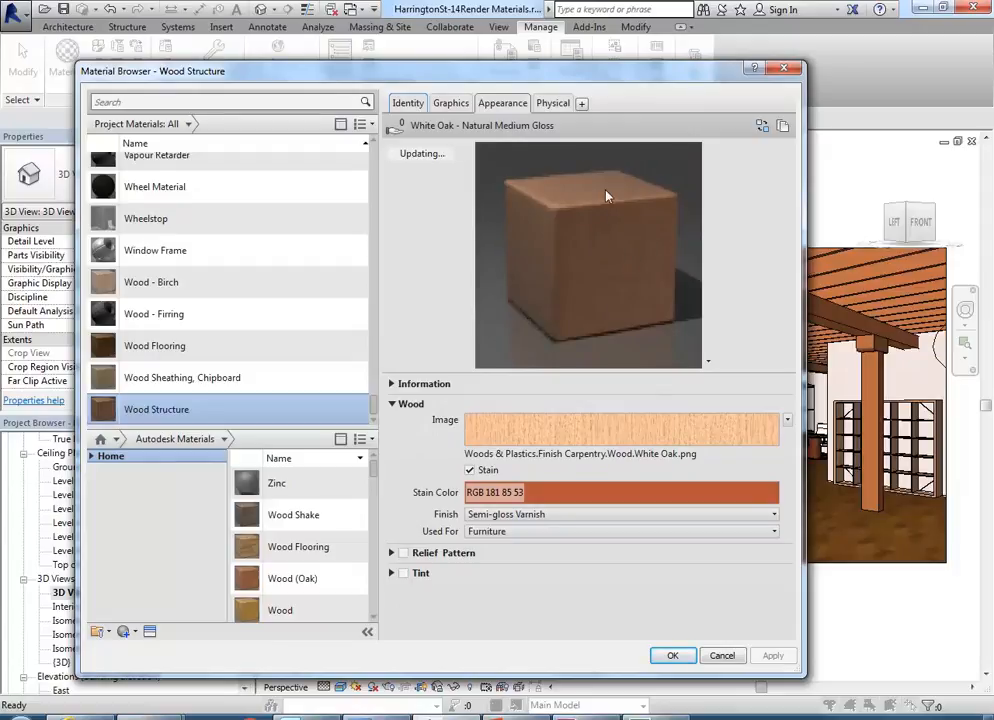
scroll(370, 337, up, 5)
drag(370, 337, 377, 268)
click(152, 330)
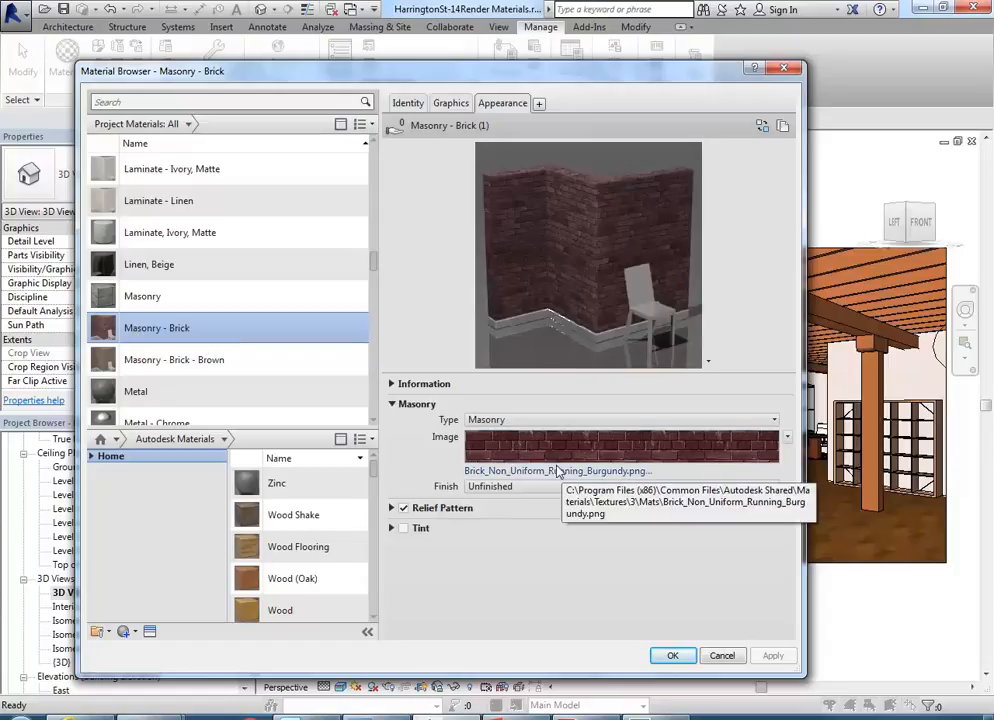
mouse_move(607, 452)
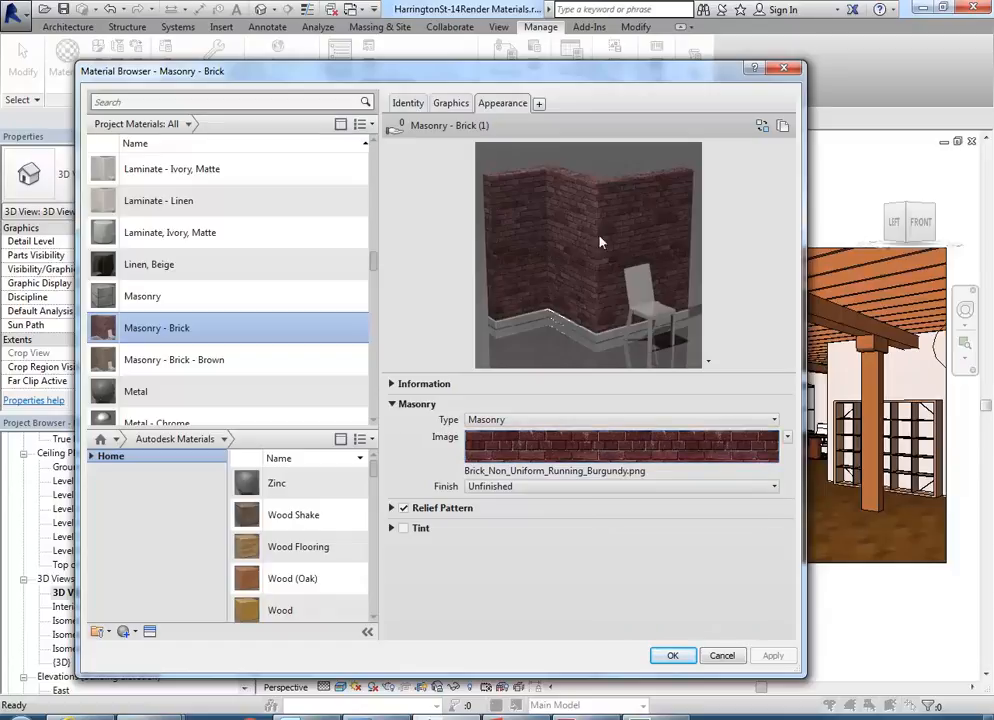
click(391, 508)
mouse_move(549, 543)
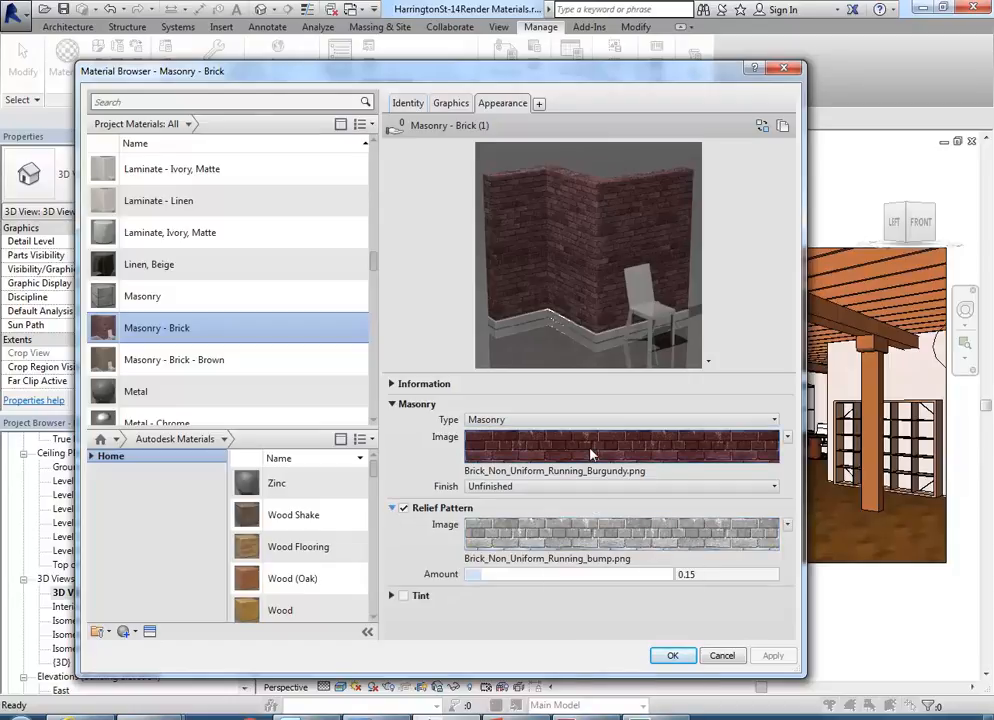
mouse_move(591, 455)
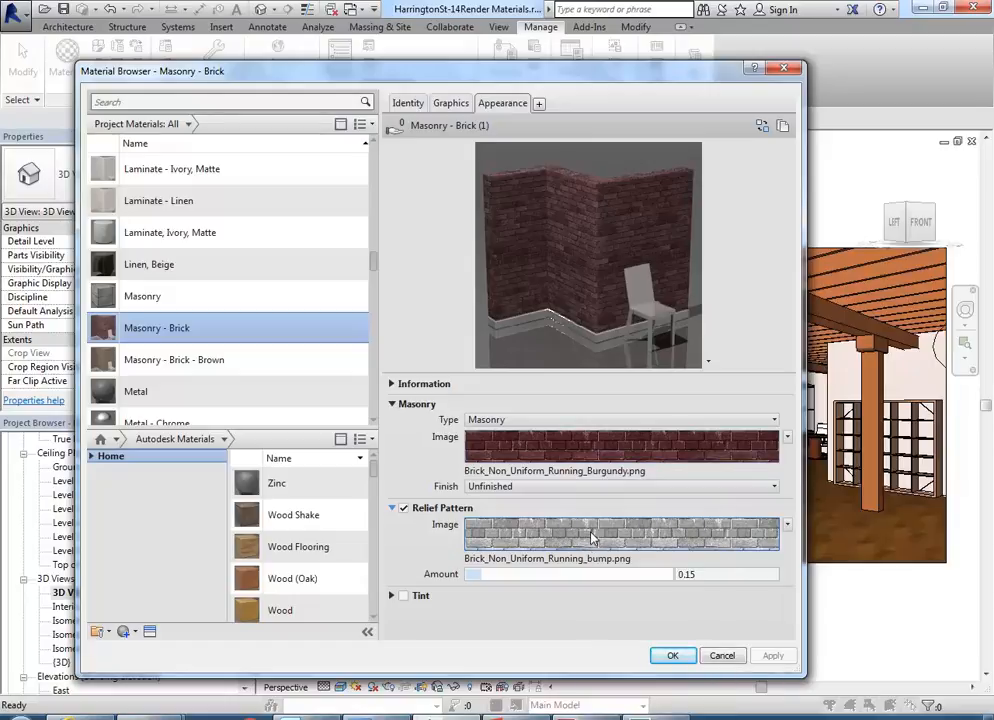
mouse_move(600, 541)
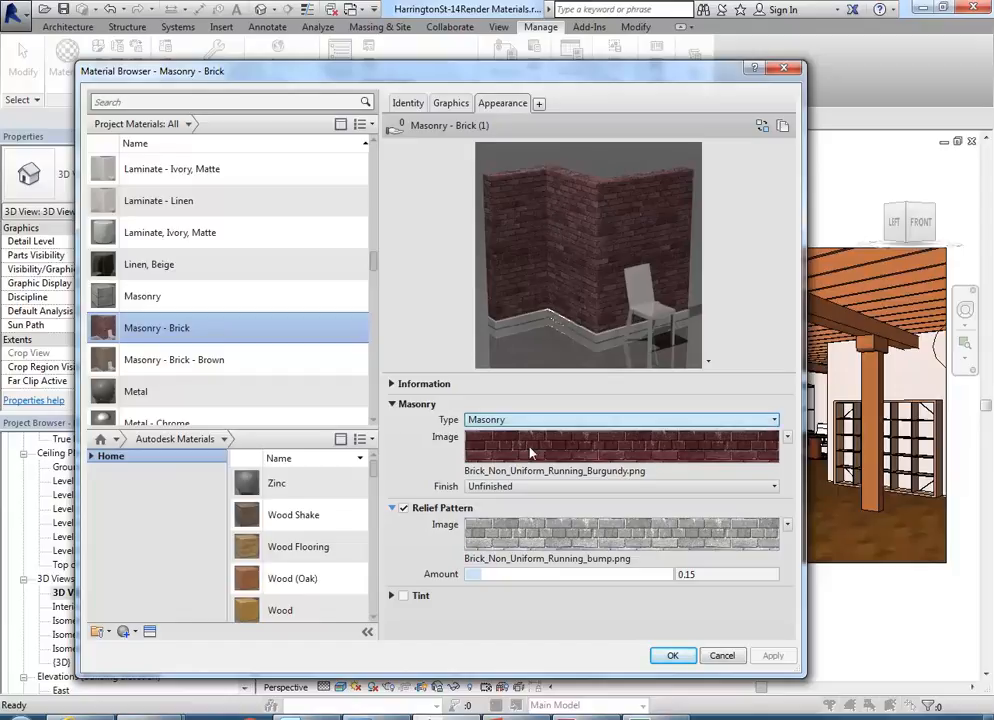
Display the relief pattern settings in the Wood Structure material's appearance
scroll(222, 324, down, 1)
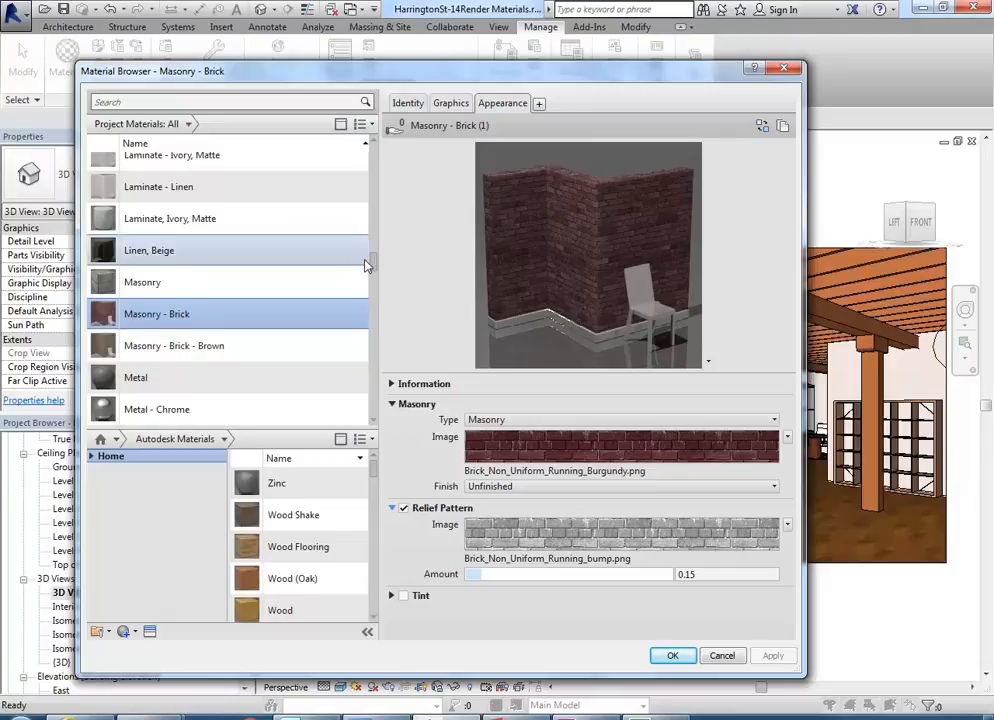
drag(375, 262, 372, 410)
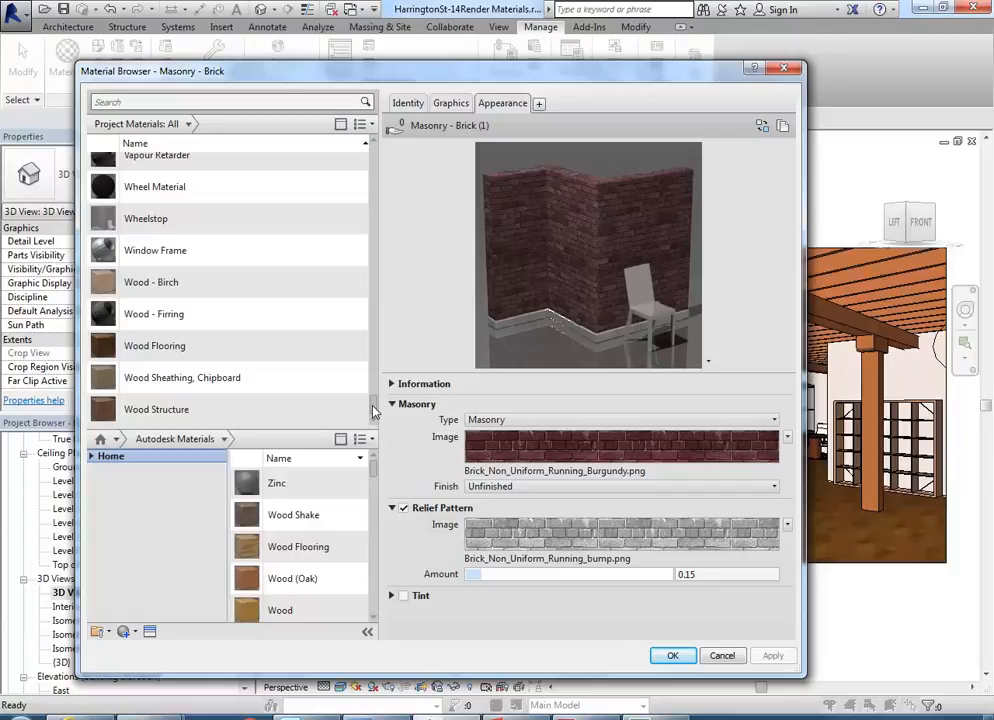
click(188, 411)
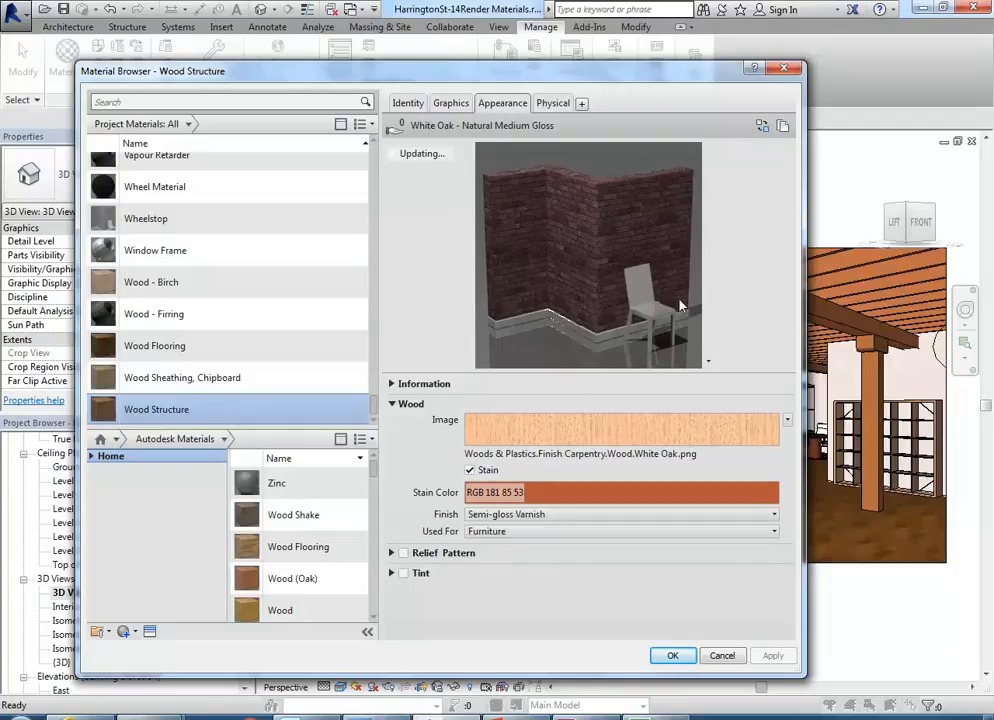
click(392, 553)
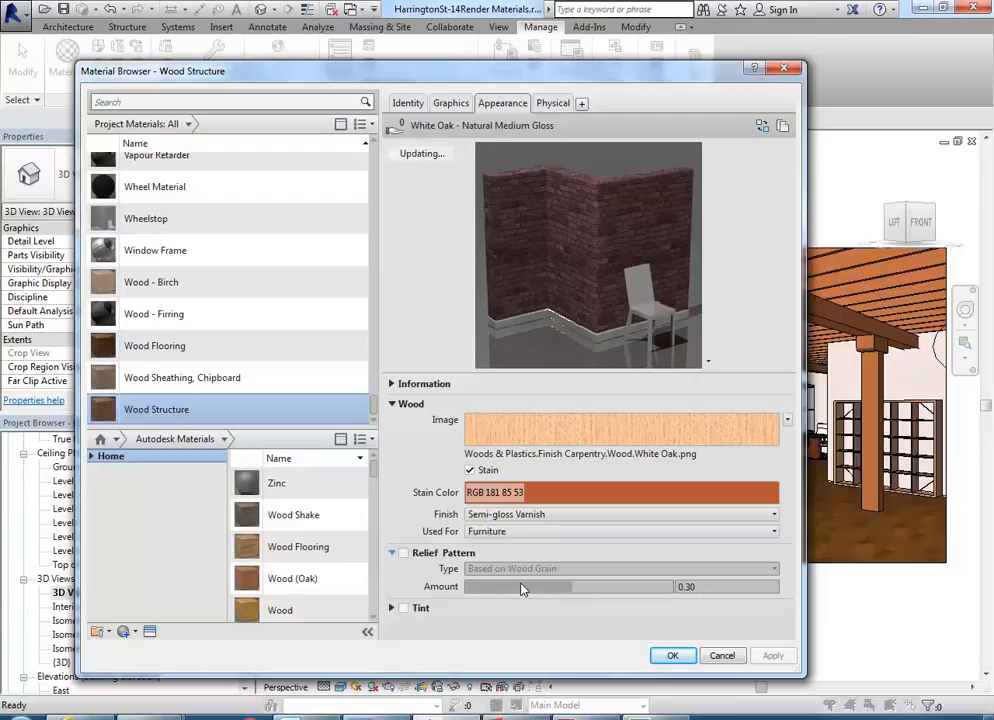
Try a Custom relief pattern for Wood Structure, cancel the image file selection and turn the relief pattern off again
click(404, 553)
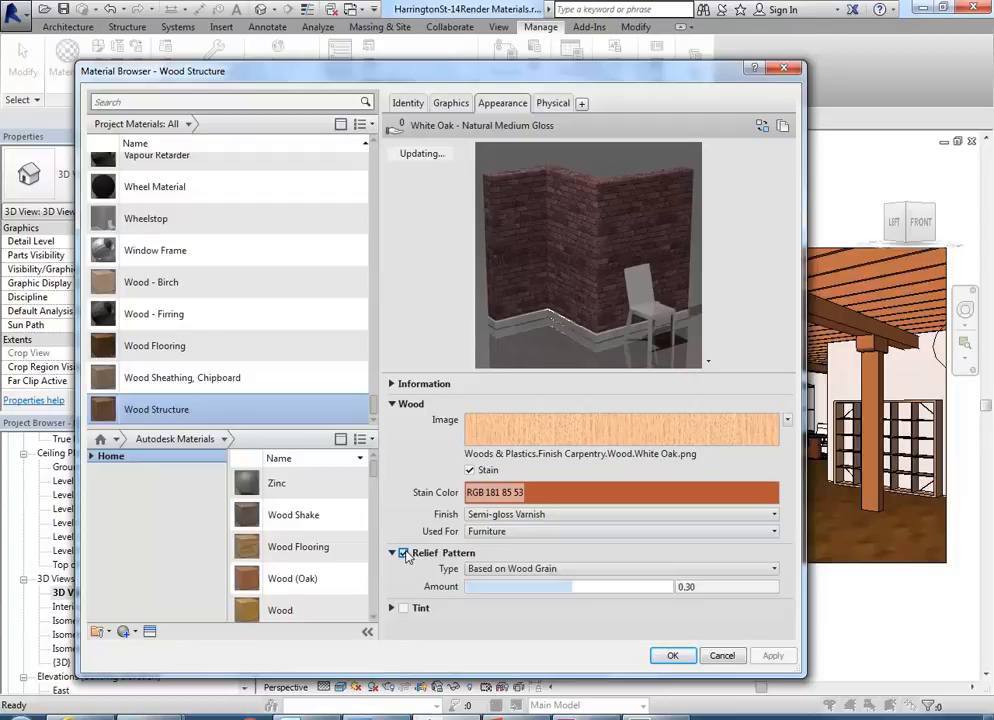
click(525, 569)
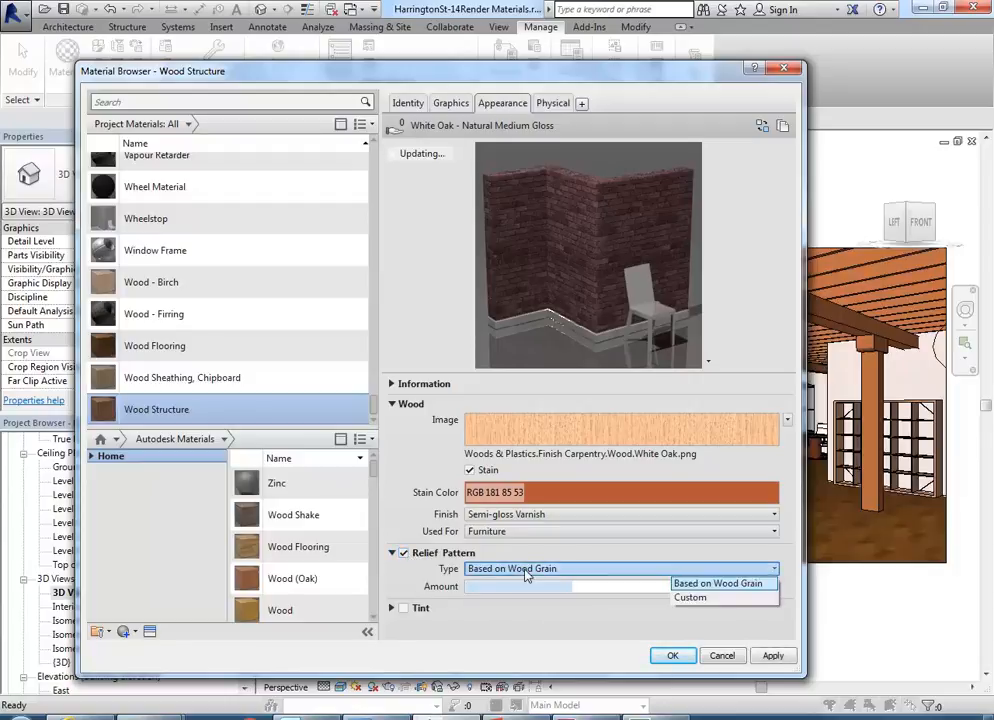
click(703, 597)
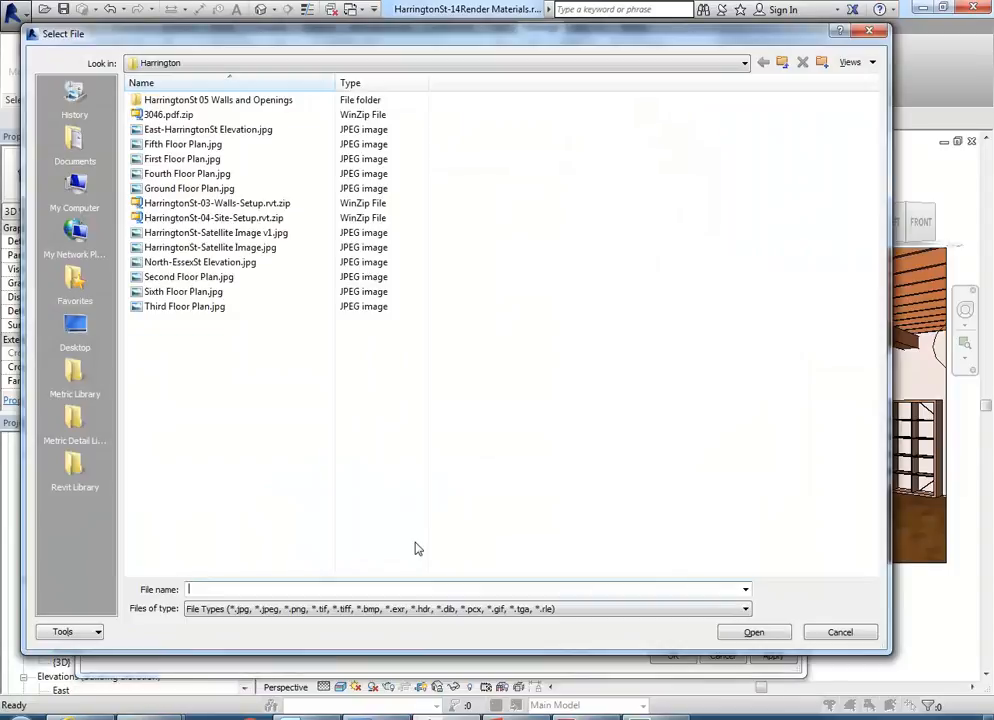
click(838, 632)
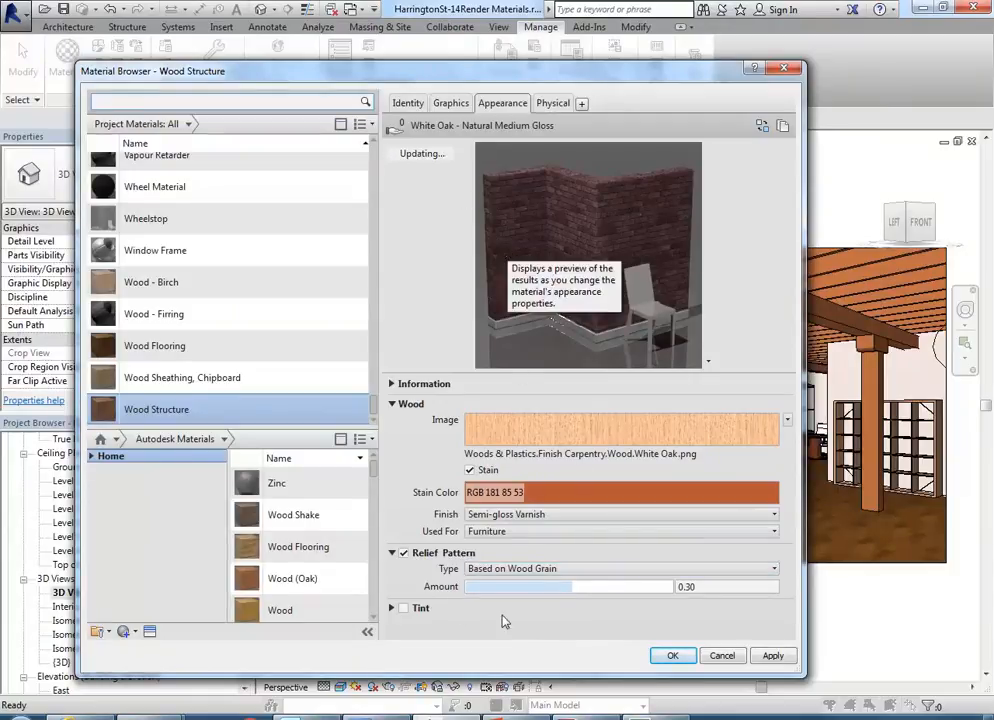
click(403, 553)
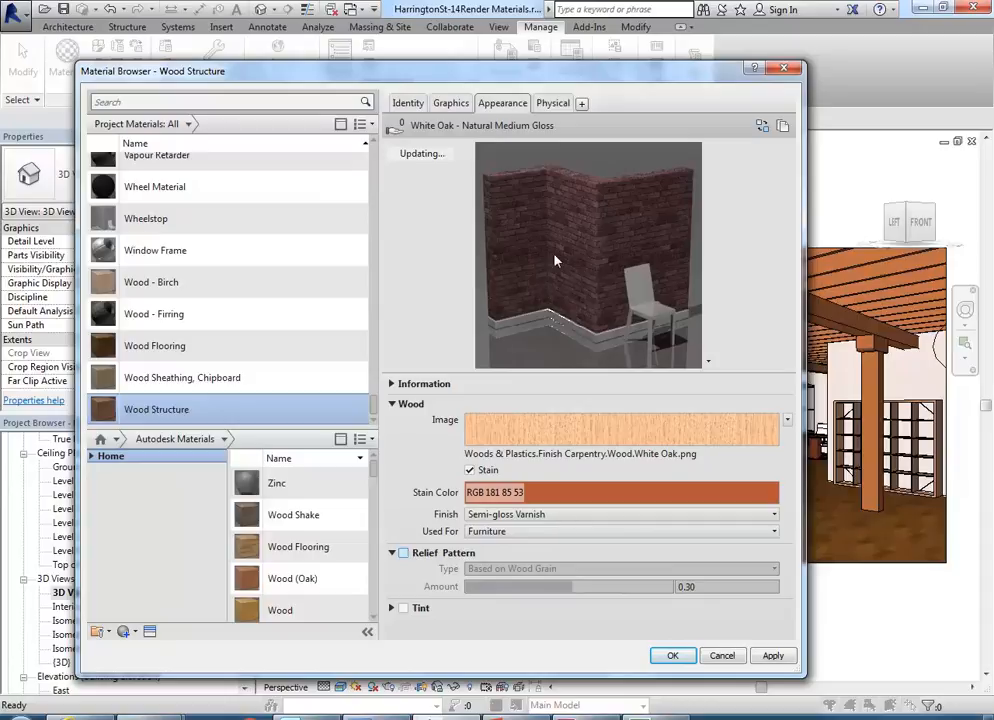
Shrink the enlarged appearance preview and check the duplication options and usage count of Wood Structure's White Oak appearance
drag(515, 372, 533, 287)
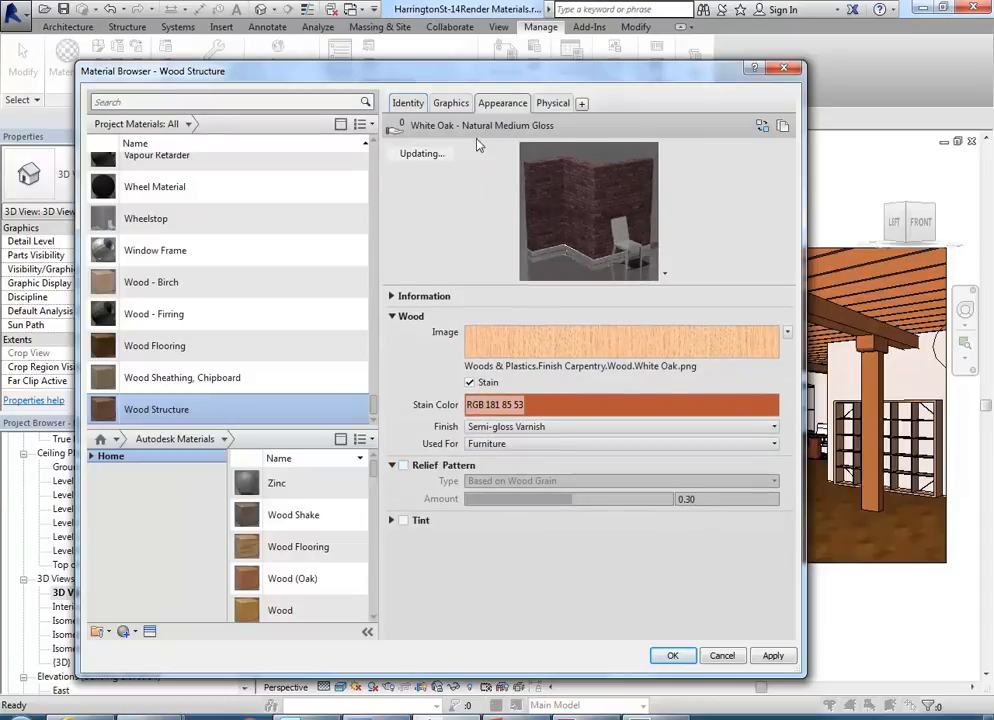
right_click(502, 108)
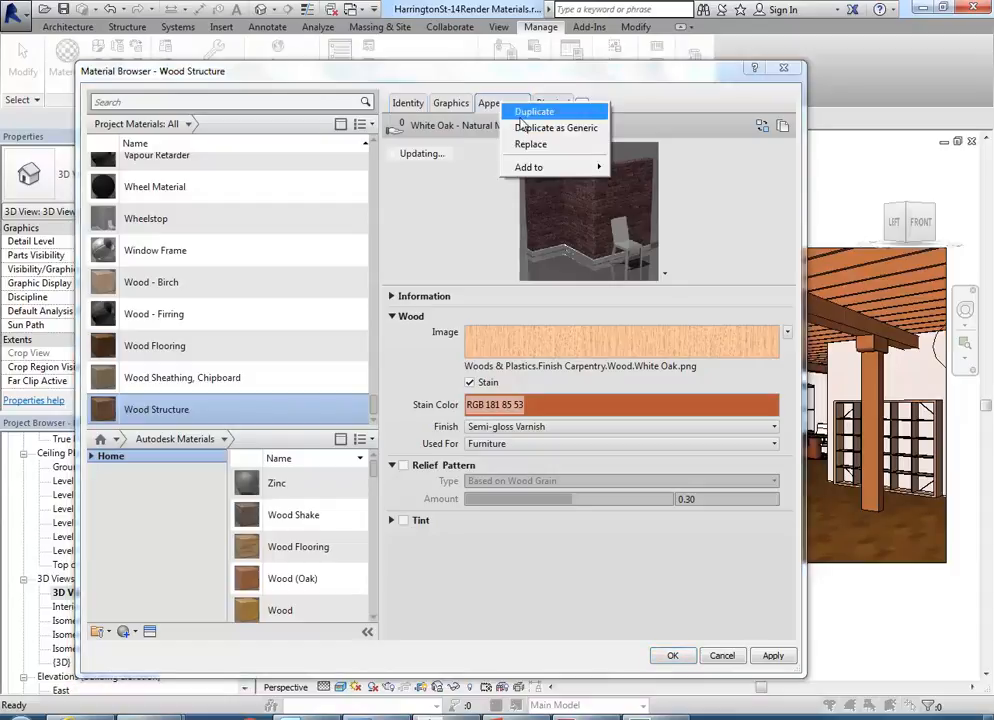
click(446, 124)
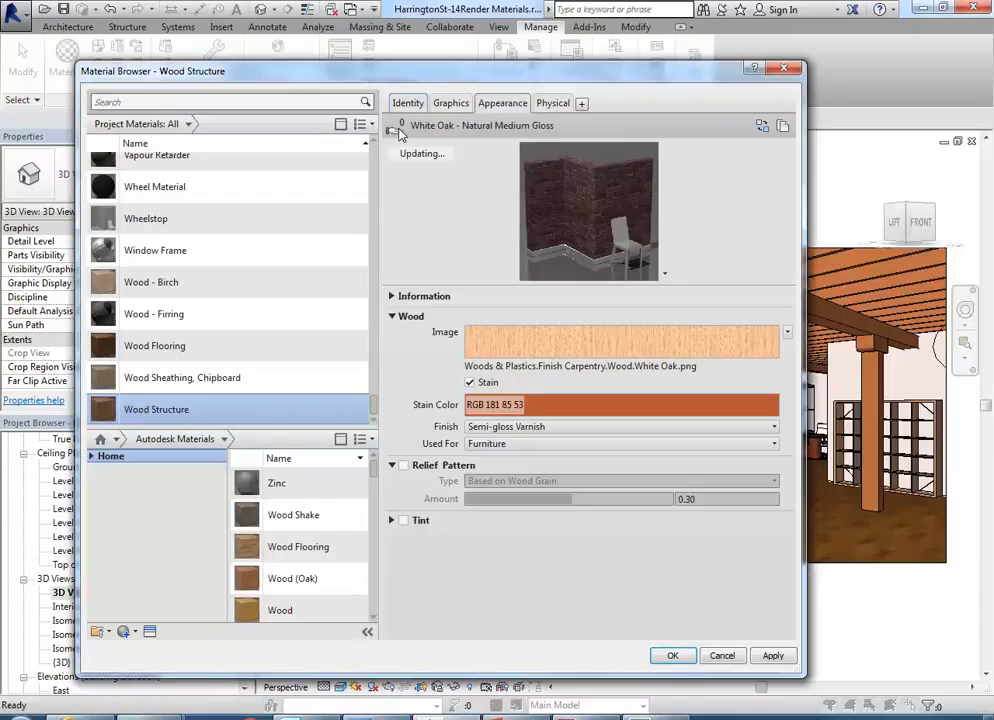
mouse_move(400, 134)
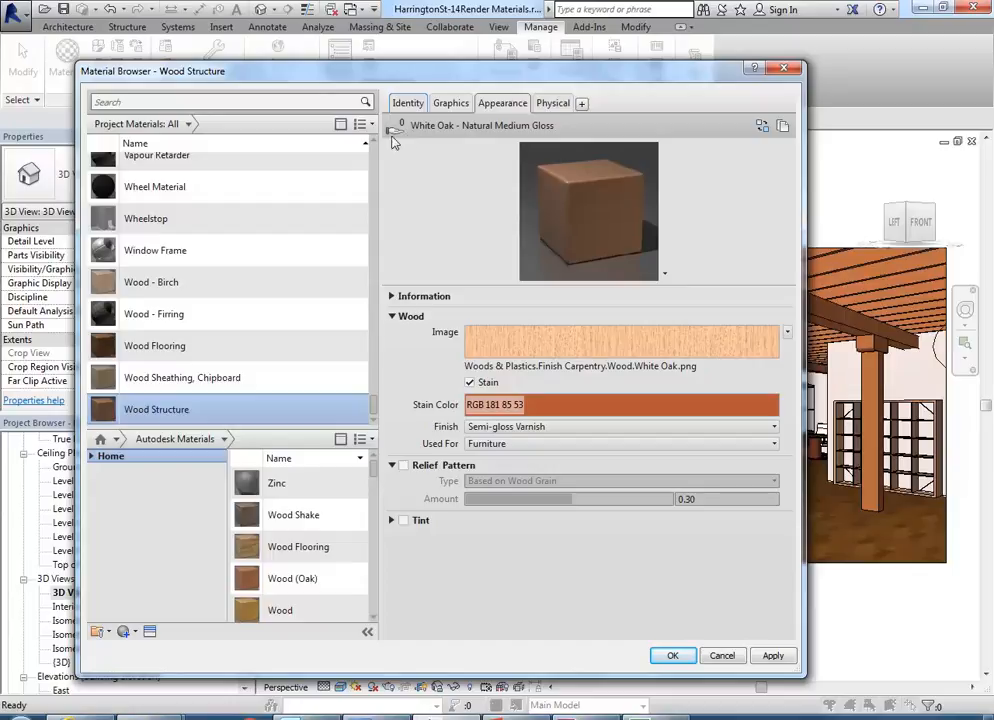
Duplicate Wood Structure's White Oak - Natural Medium Gloss appearance and turn on the copy's Relief Pattern
right_click(500, 106)
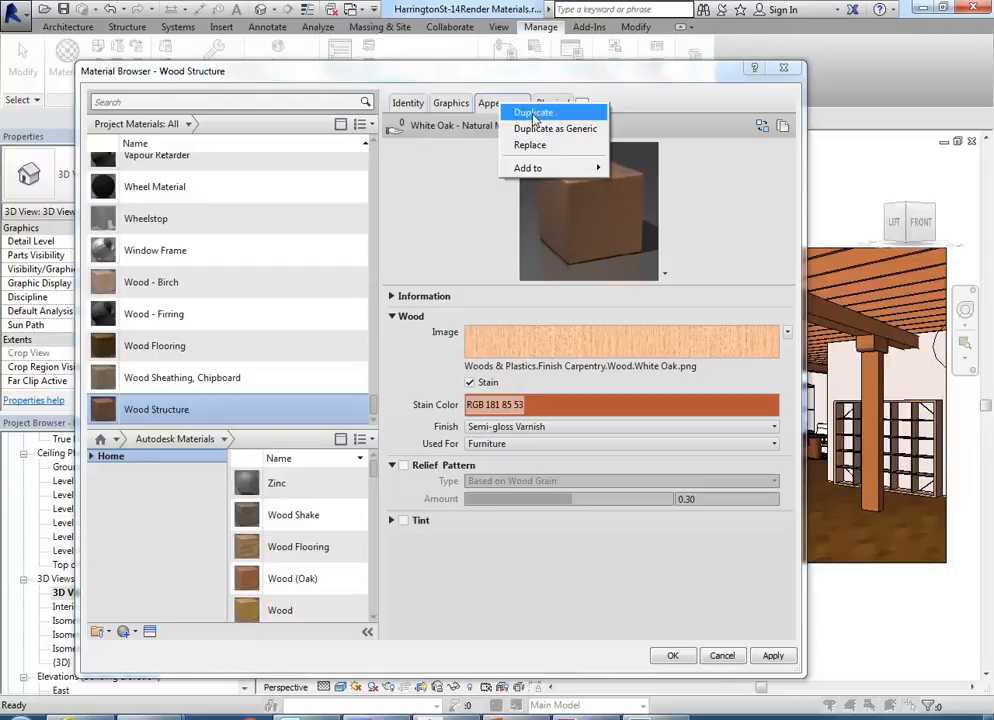
click(533, 115)
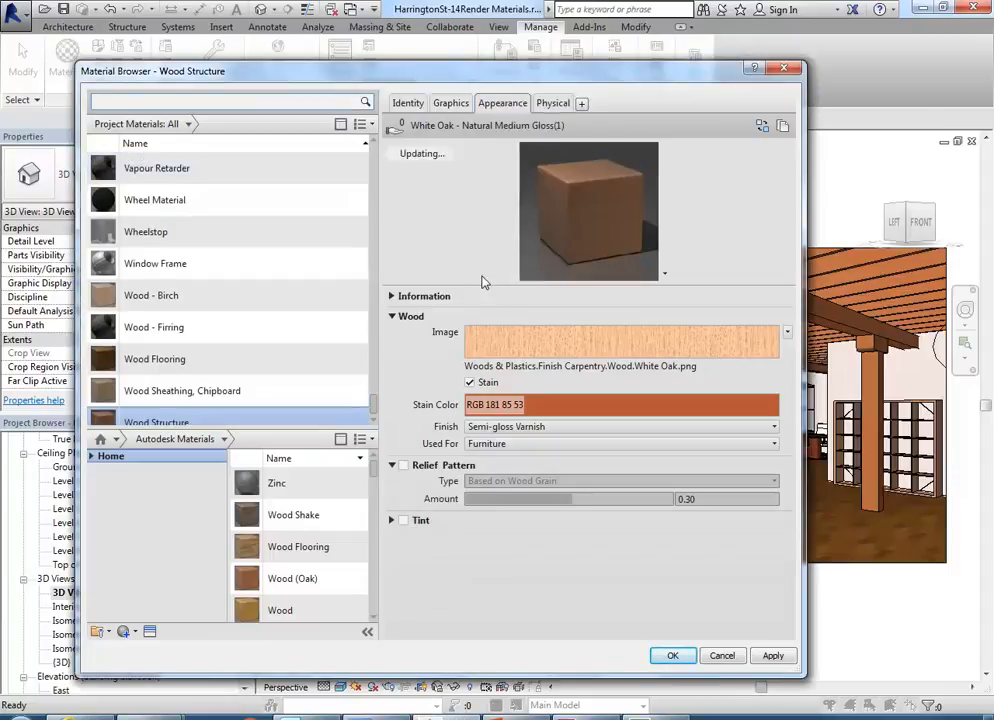
scroll(250, 300, down, 1)
click(403, 466)
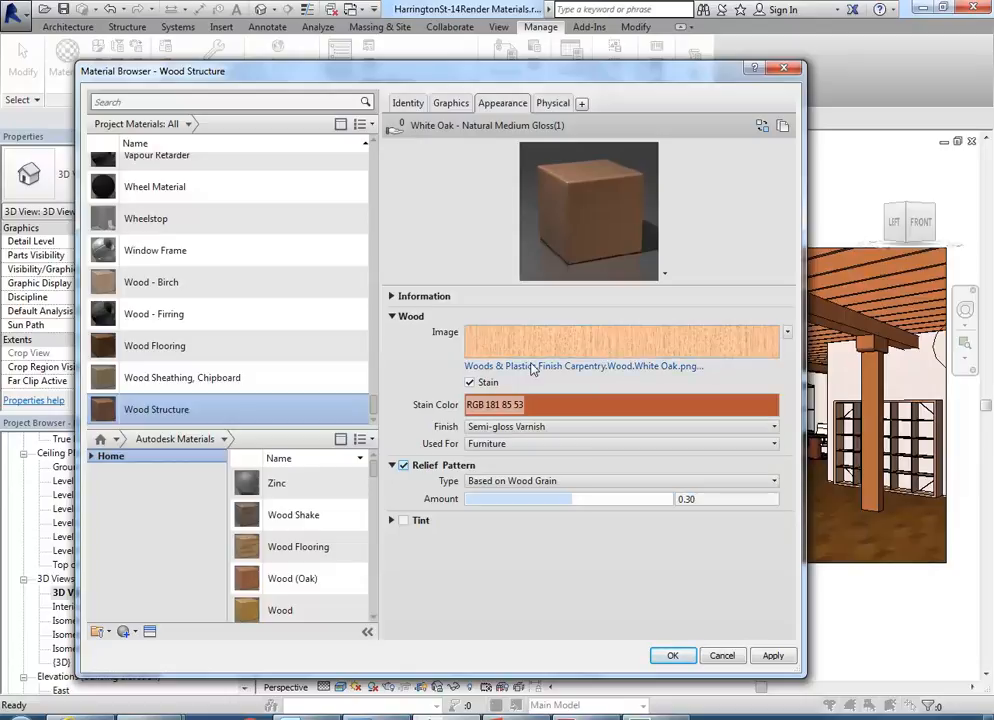
Open the file selection for the duplicated appearance's wood image and show the Mats folder's files as thumbnails
click(524, 368)
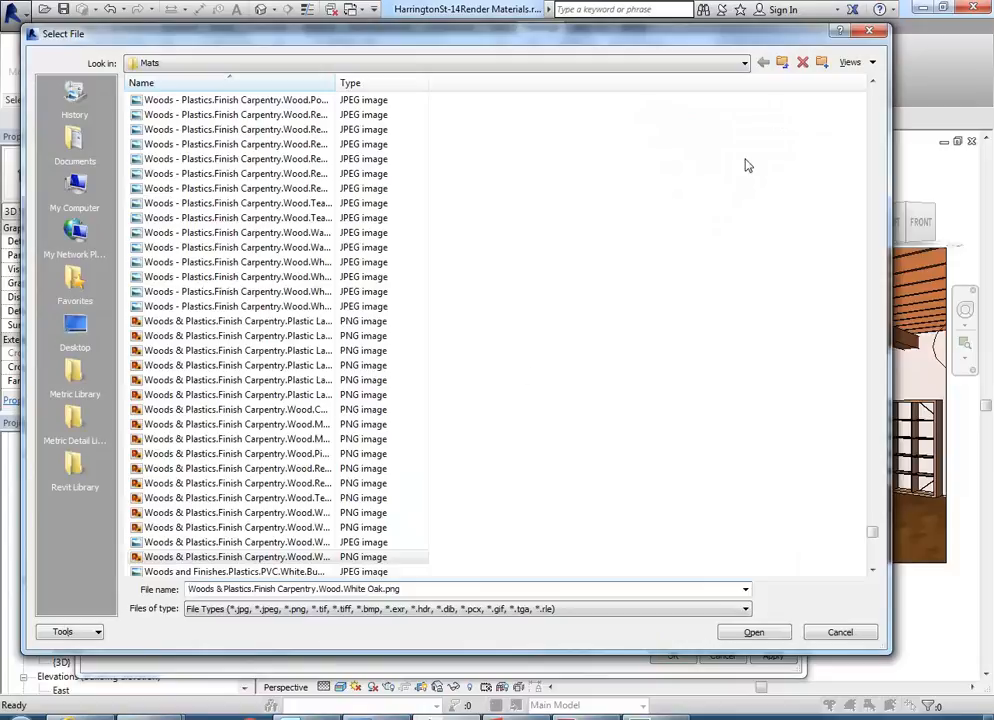
click(853, 63)
click(878, 113)
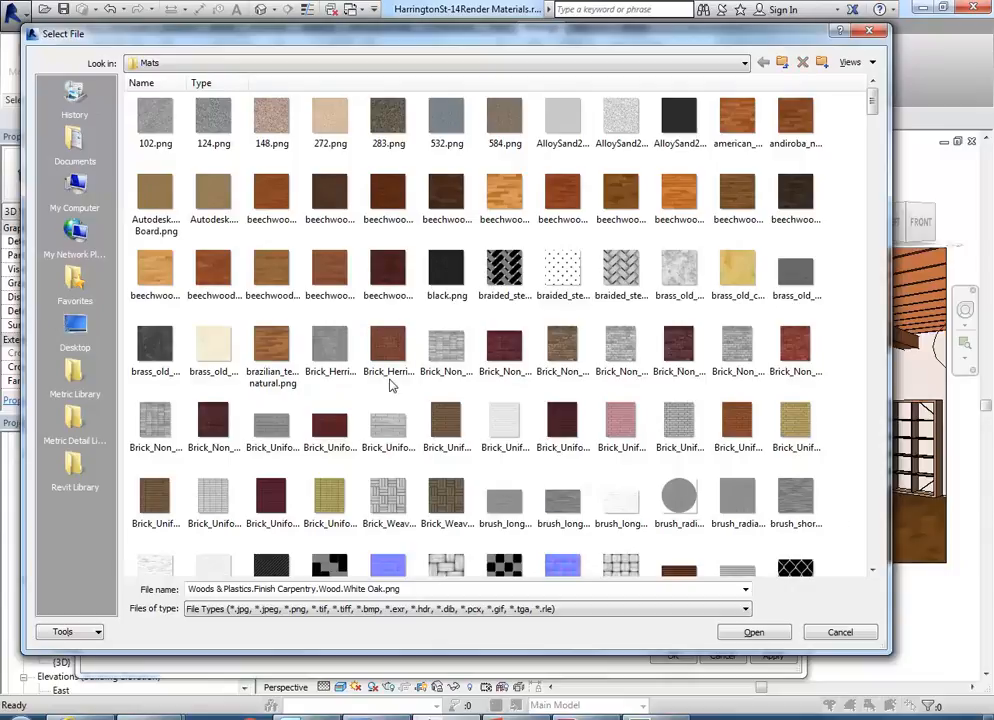
Examine the texture image thumbnails throughout the Mats folder, from concrete and flooring to masonry and sitework
scroll(392, 386, down, 8)
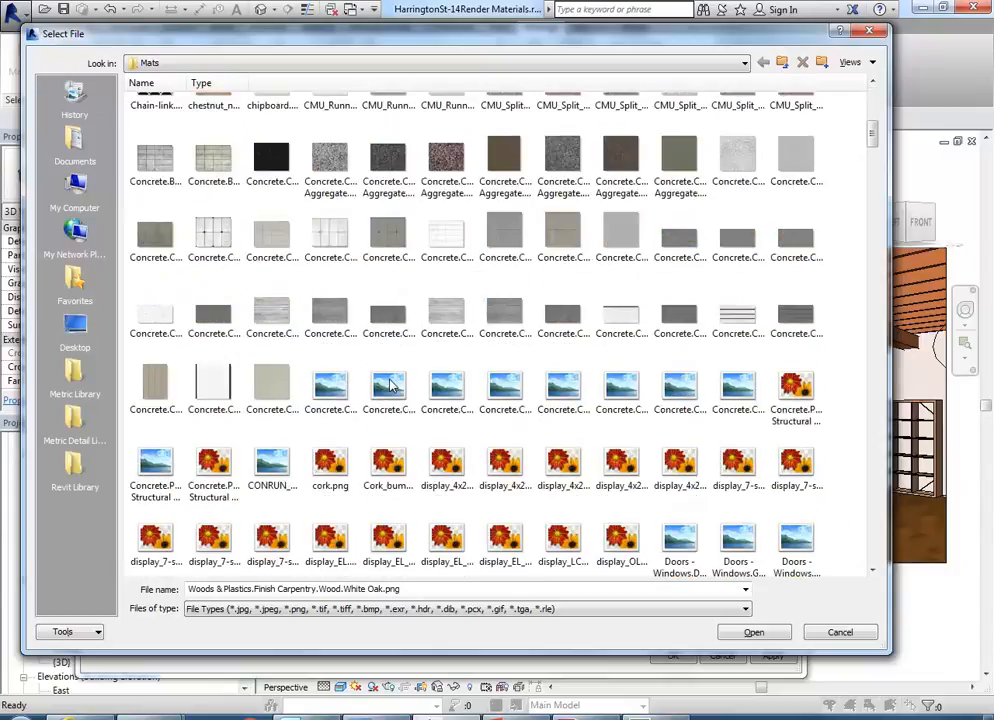
scroll(391, 385, down, 6)
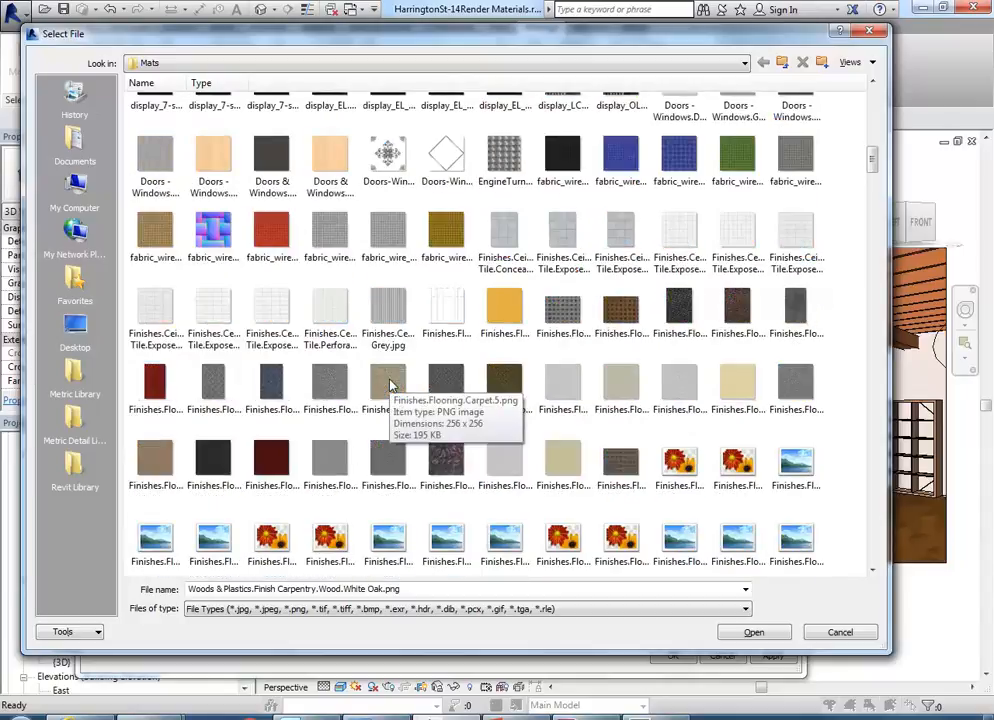
scroll(391, 385, down, 2)
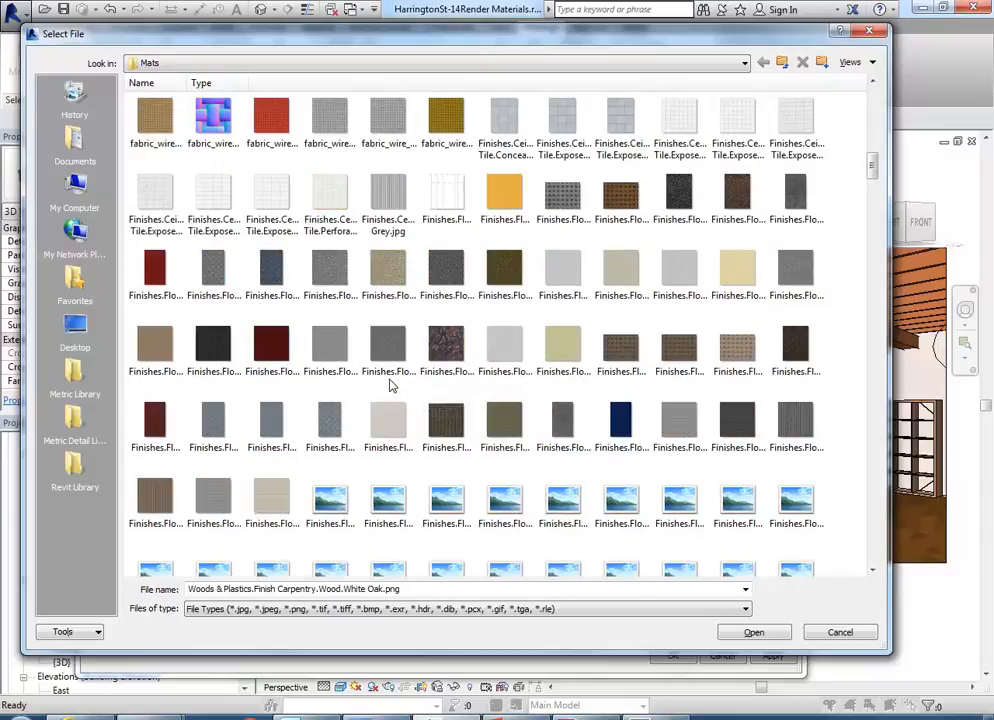
scroll(391, 385, down, 2)
scroll(391, 385, down, 2)
scroll(391, 385, down, 3)
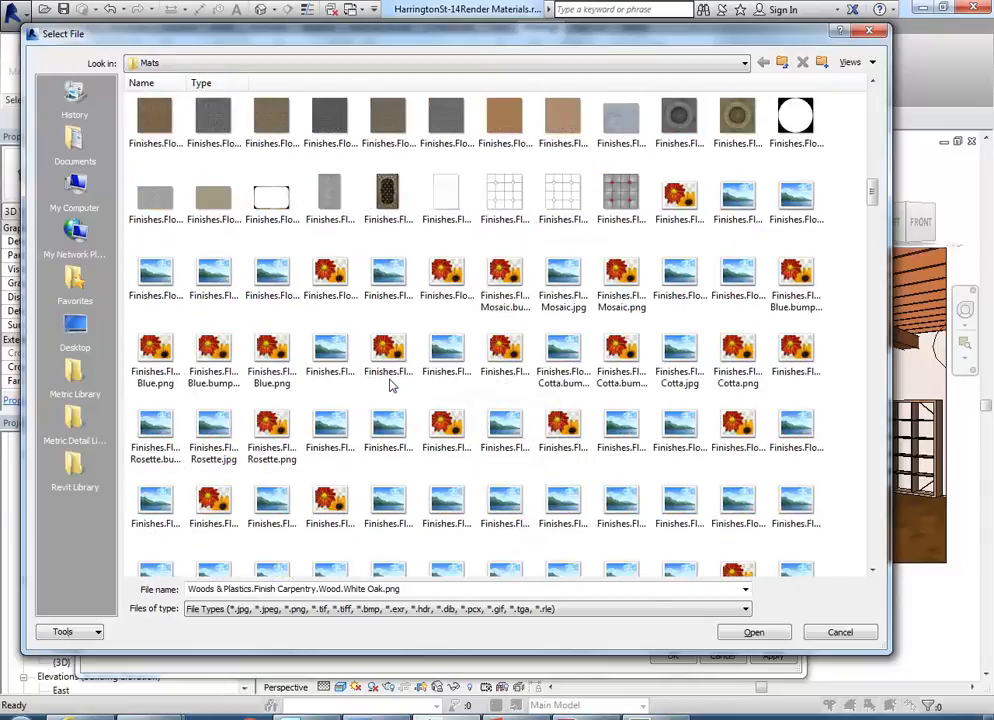
scroll(391, 385, down, 3)
scroll(391, 385, down, 9)
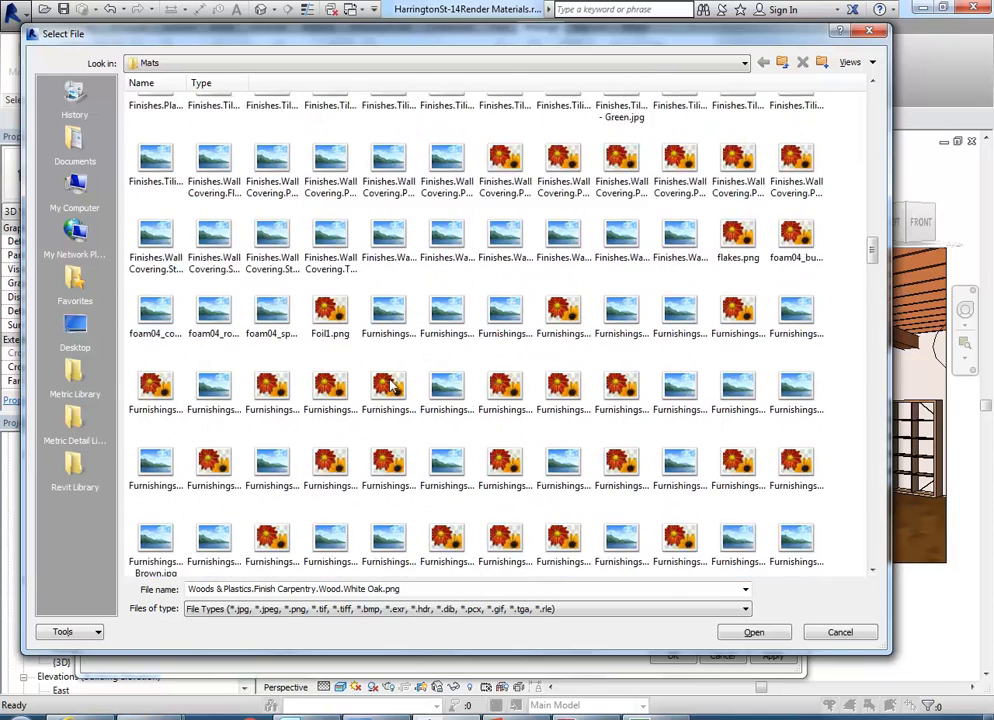
scroll(391, 385, down, 8)
scroll(391, 385, down, 5)
scroll(391, 385, down, 10)
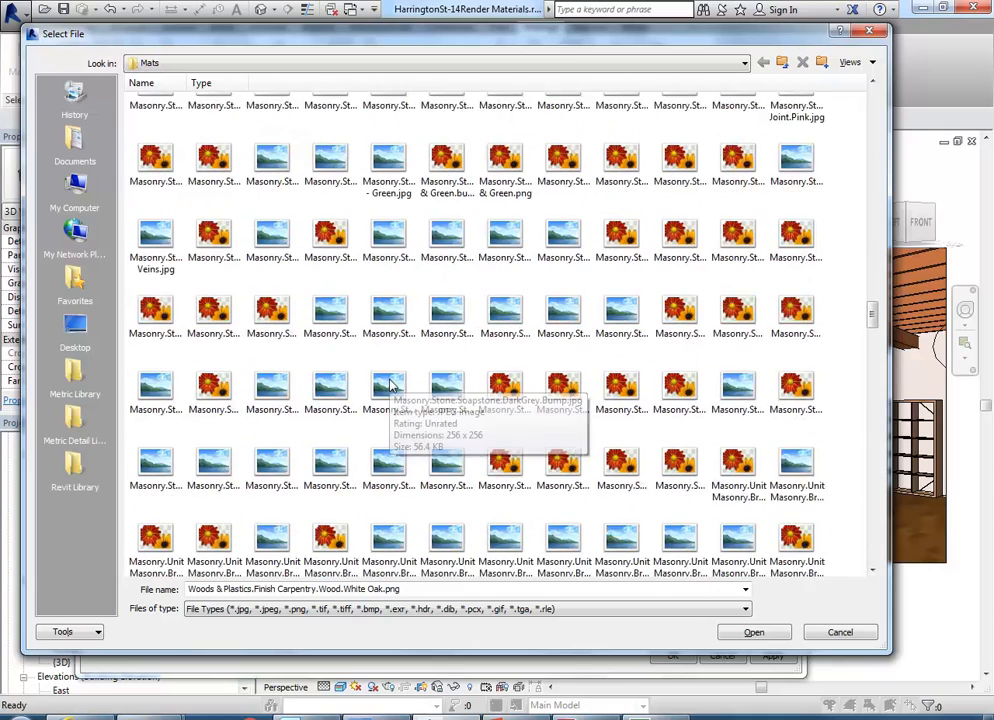
scroll(391, 385, down, 20)
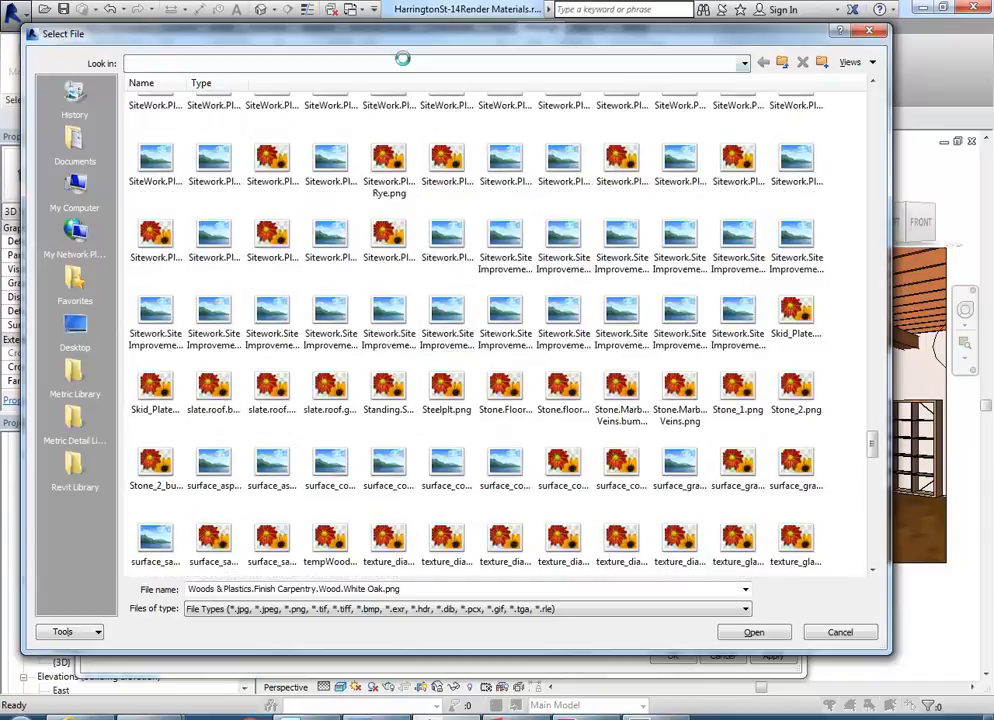
Go to the Material Images folder inside EDU_DC_InteriorDesign on the StudentResources (P:) drive for the wood image selection
click(404, 64)
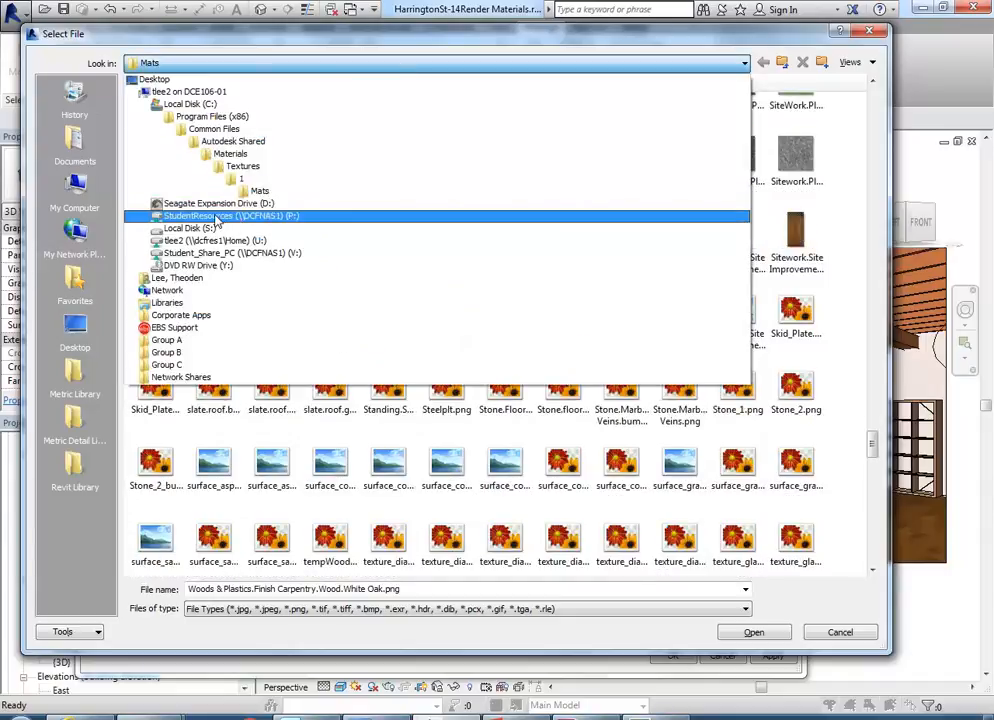
click(215, 217)
double_click(563, 120)
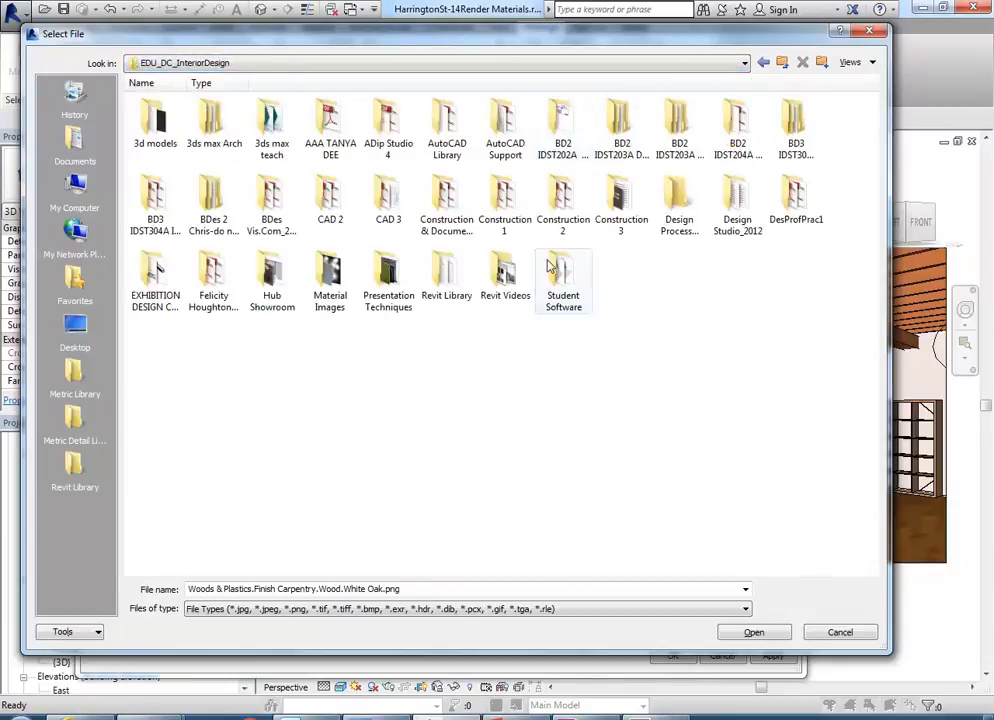
double_click(335, 285)
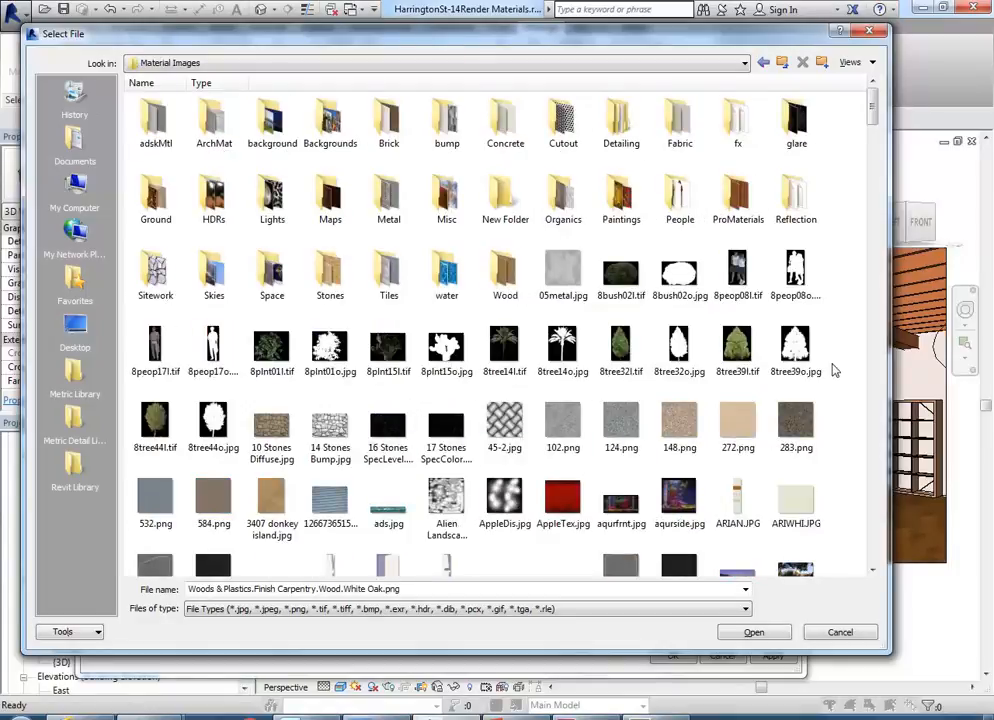
Examine the image thumbnails in the Material Images folder, including its finishes, furnishings and masonry textures
scroll(330, 250, down, 6)
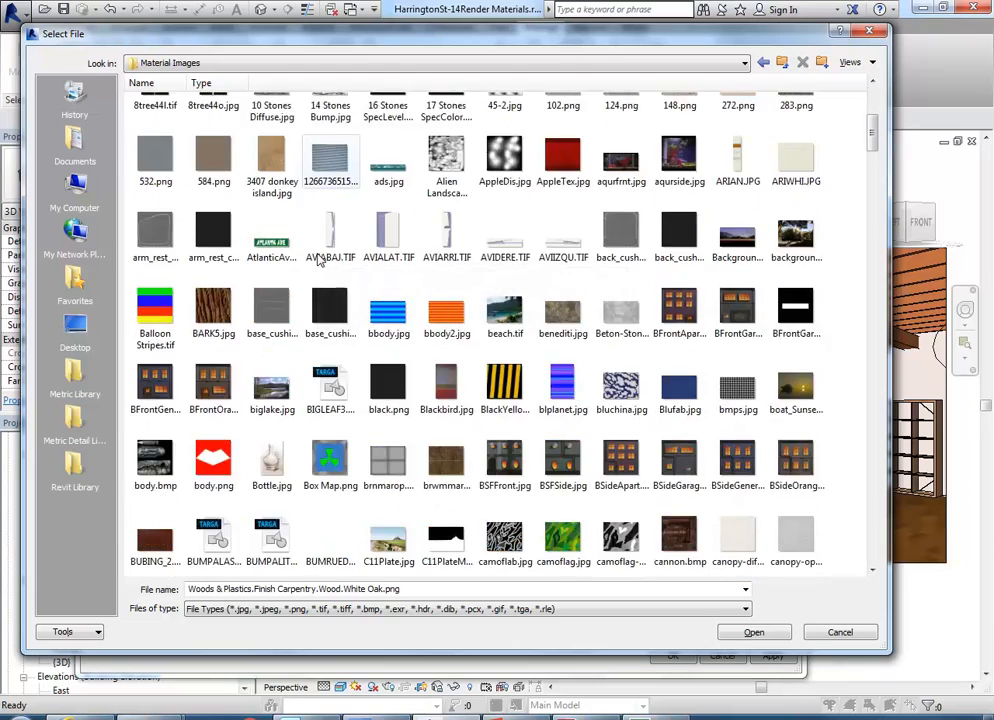
scroll(318, 258, down, 6)
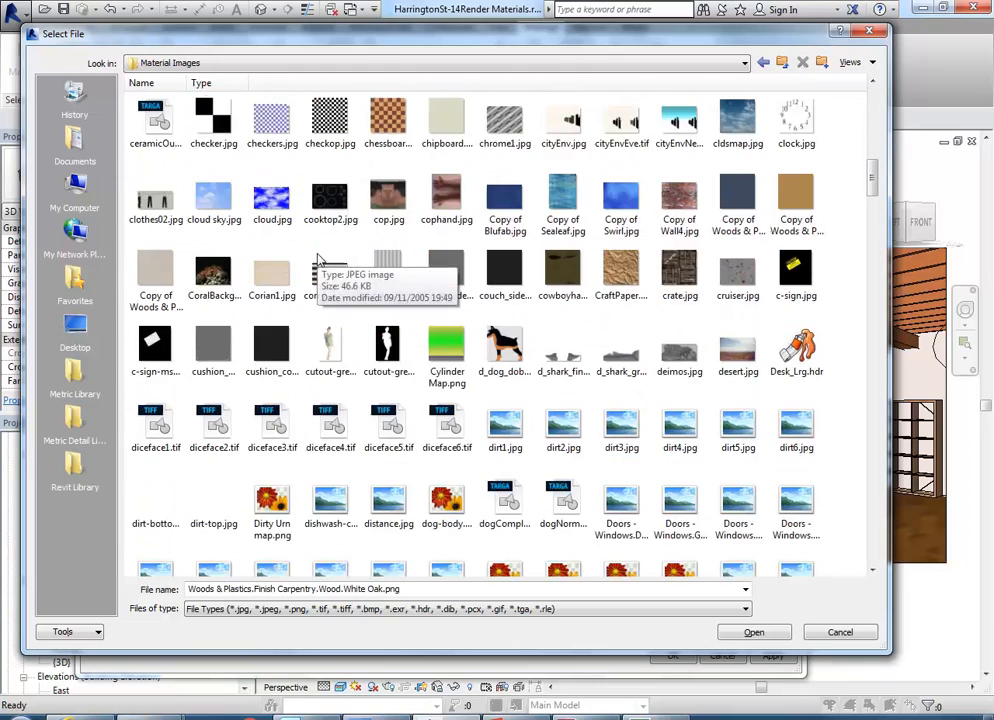
scroll(322, 258, down, 1)
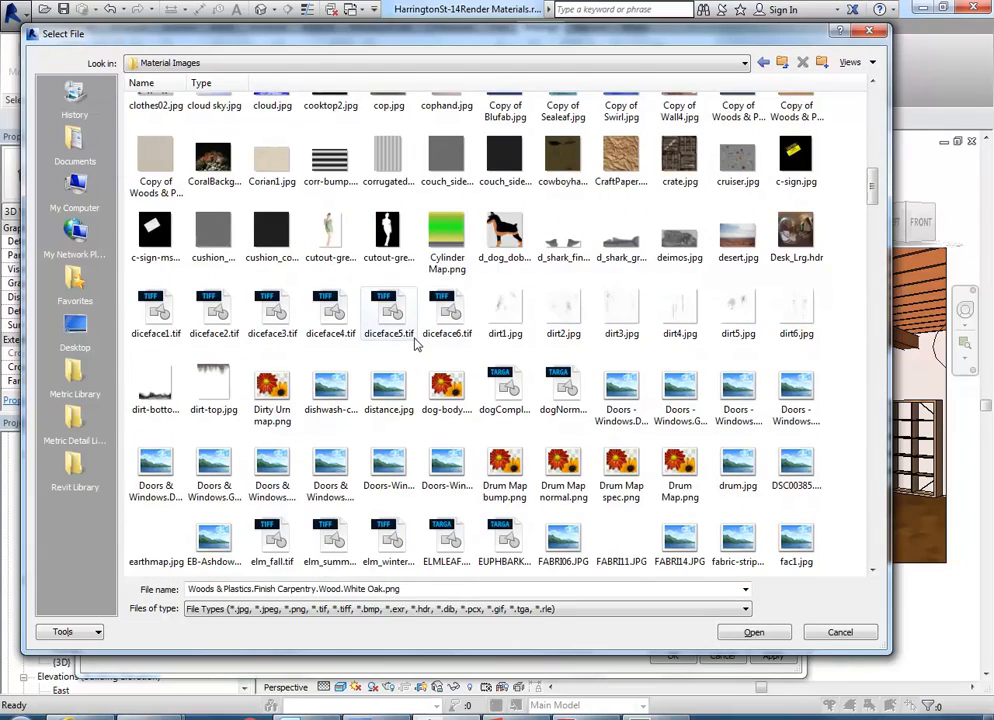
scroll(416, 344, down, 2)
scroll(416, 344, down, 6)
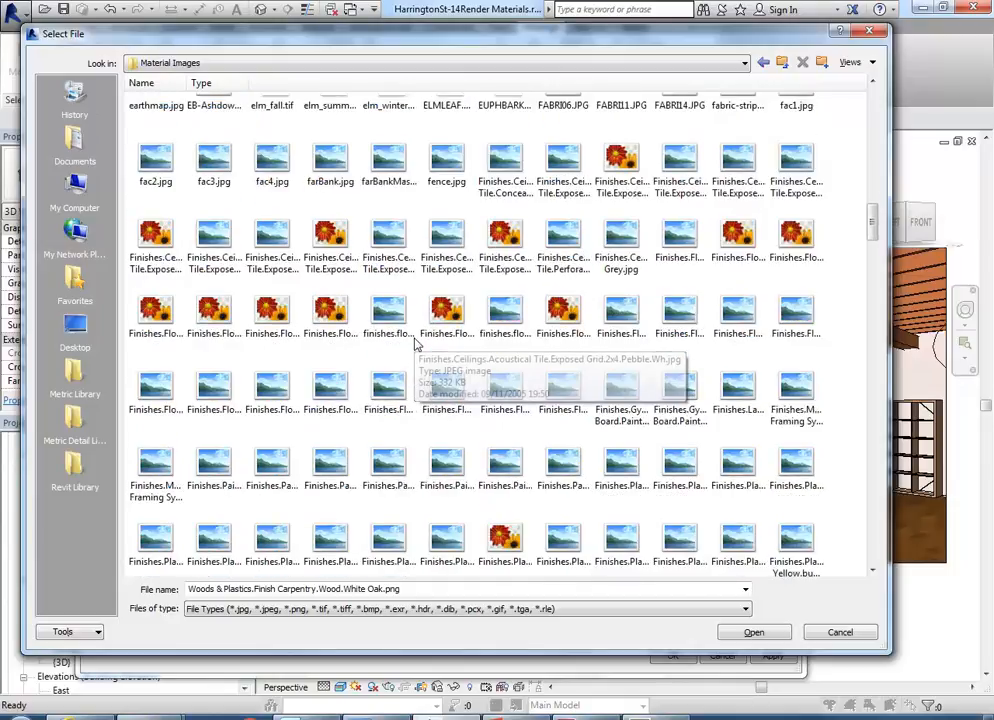
scroll(416, 344, down, 2)
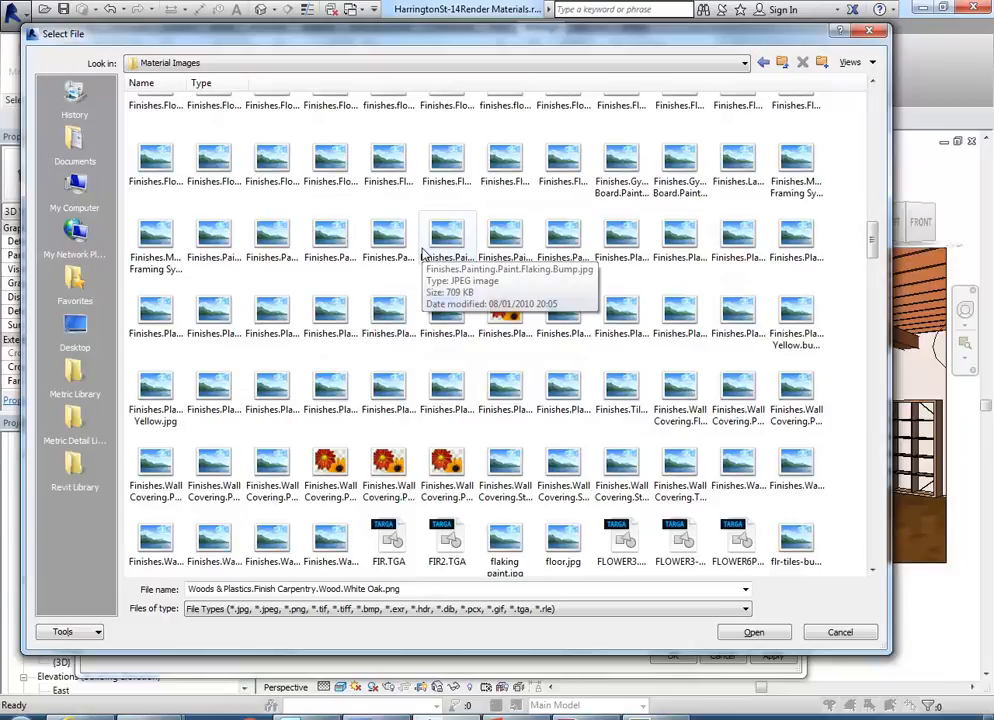
scroll(425, 252, up, 2)
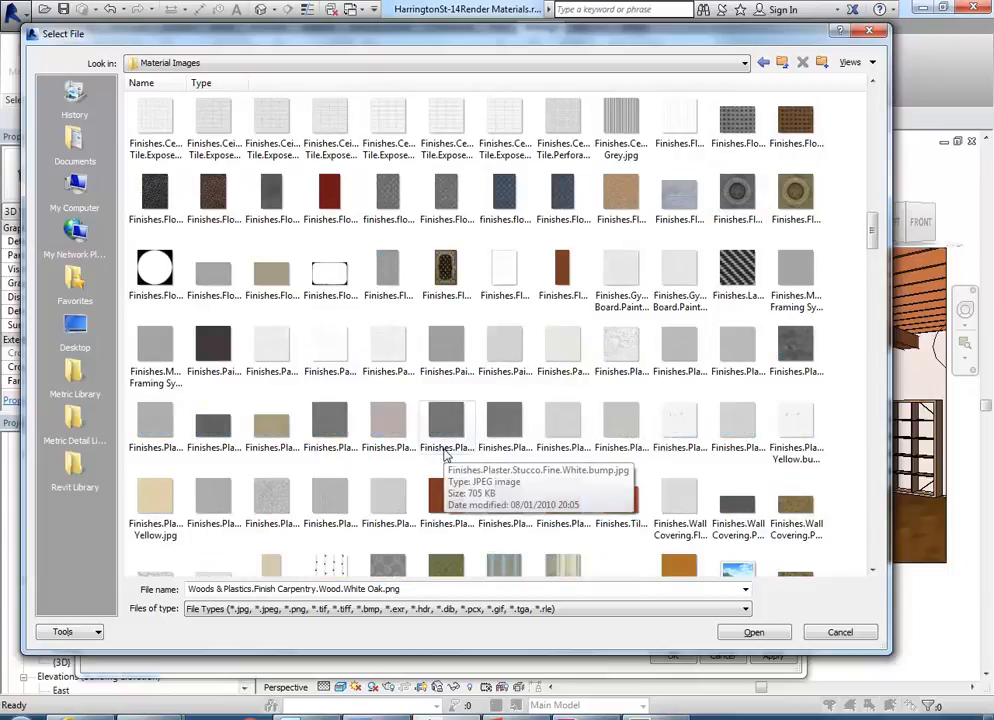
scroll(446, 455, down, 2)
scroll(446, 455, down, 2)
scroll(446, 455, down, 2)
scroll(446, 455, down, 6)
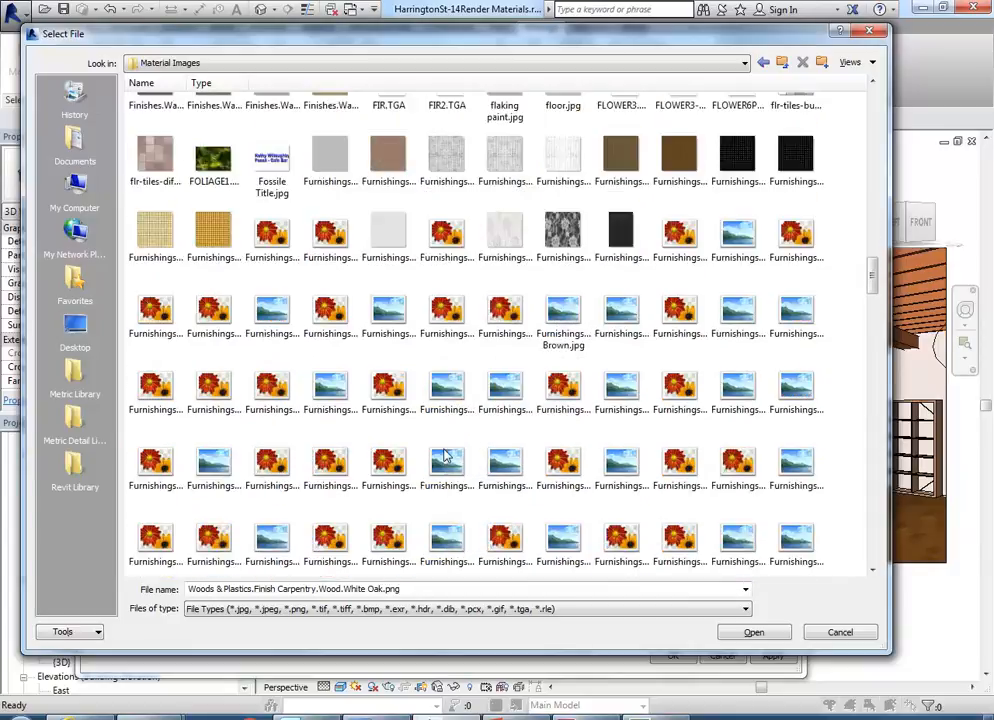
scroll(446, 455, down, 2)
scroll(446, 455, down, 2)
scroll(446, 455, down, 8)
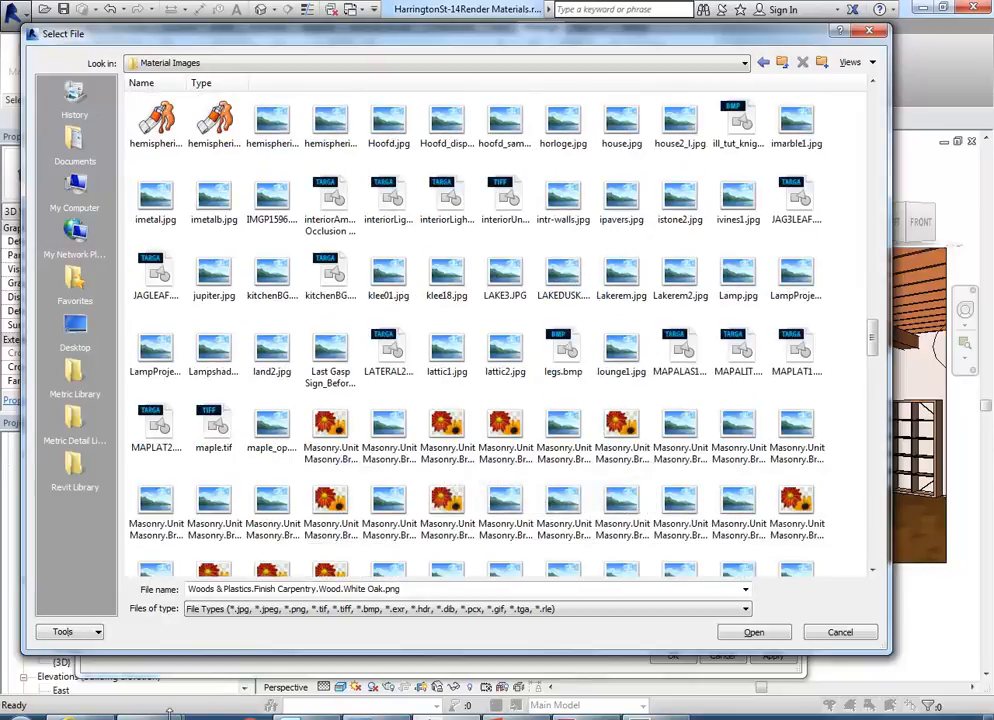
Switch to Windows Explorer and check the size and contents of P:\EDU_DC_InteriorDesign\Material Images in its properties
mouse_move(118, 708)
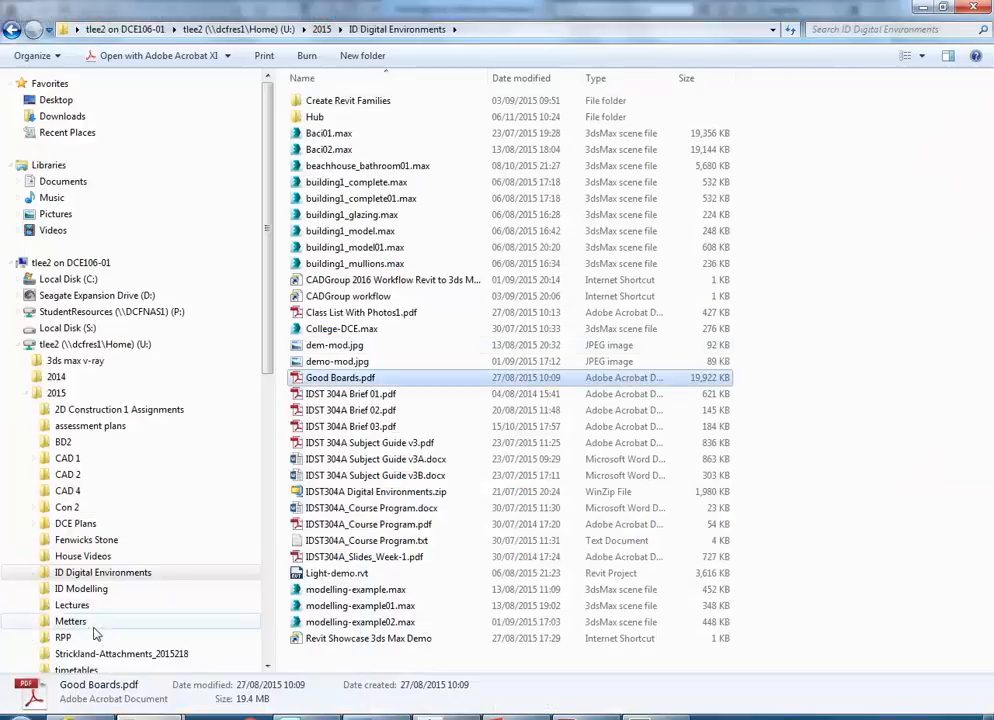
click(133, 628)
click(158, 311)
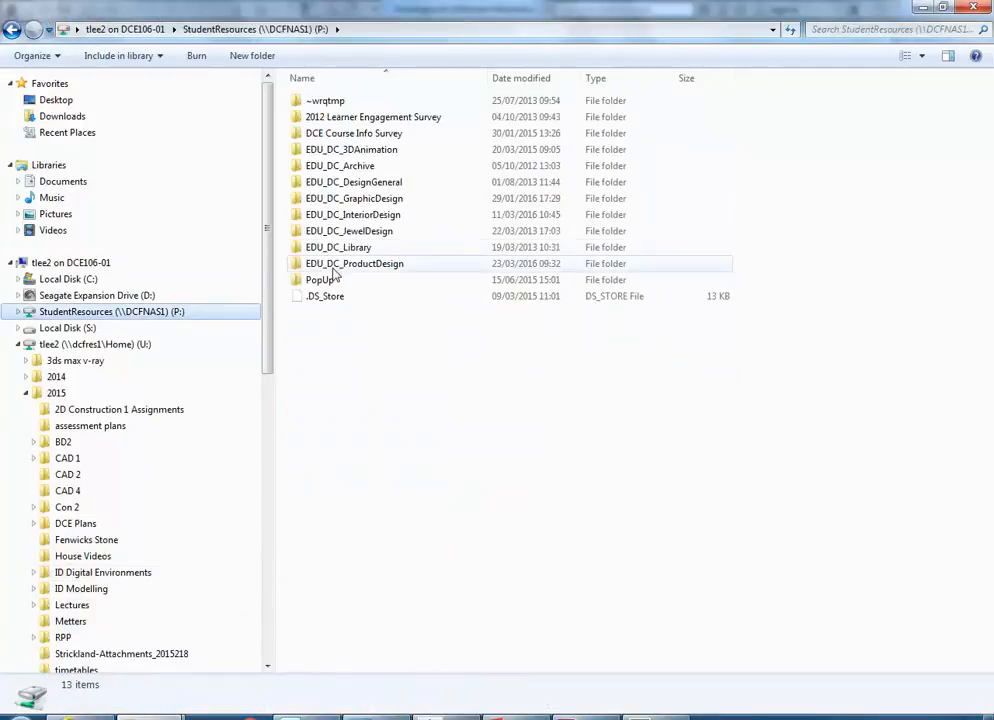
double_click(334, 215)
right_click(334, 541)
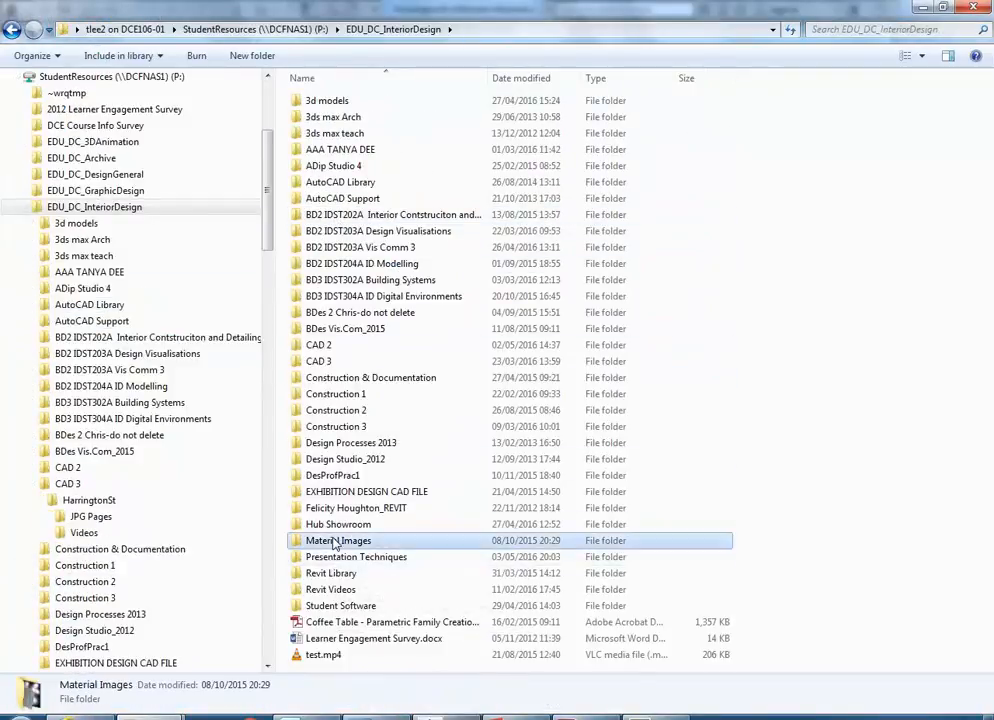
click(378, 525)
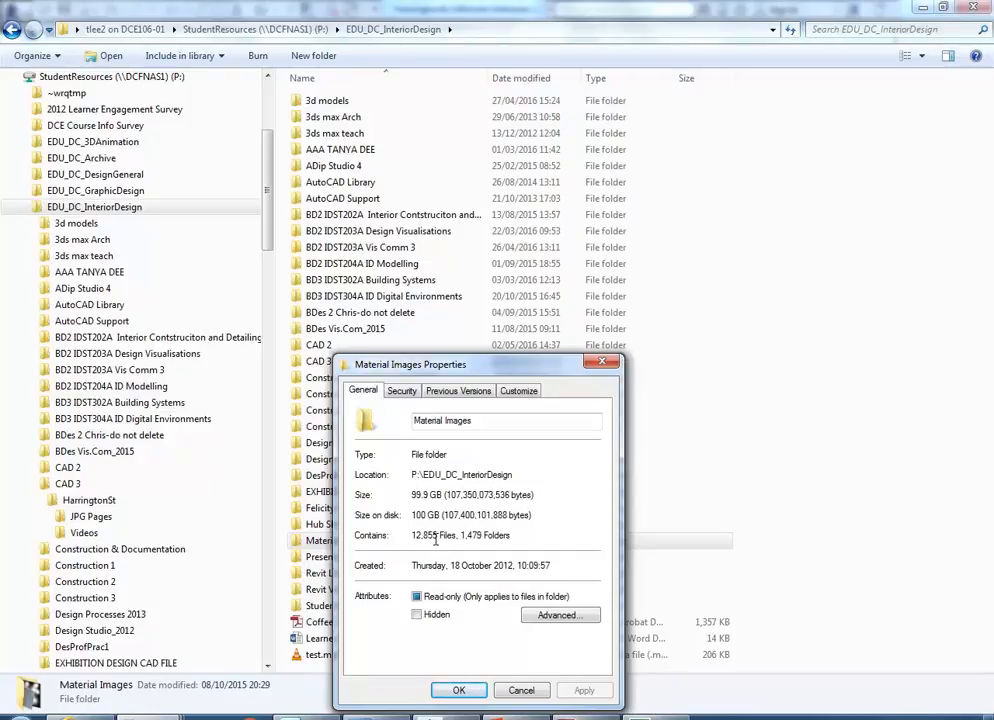
click(520, 691)
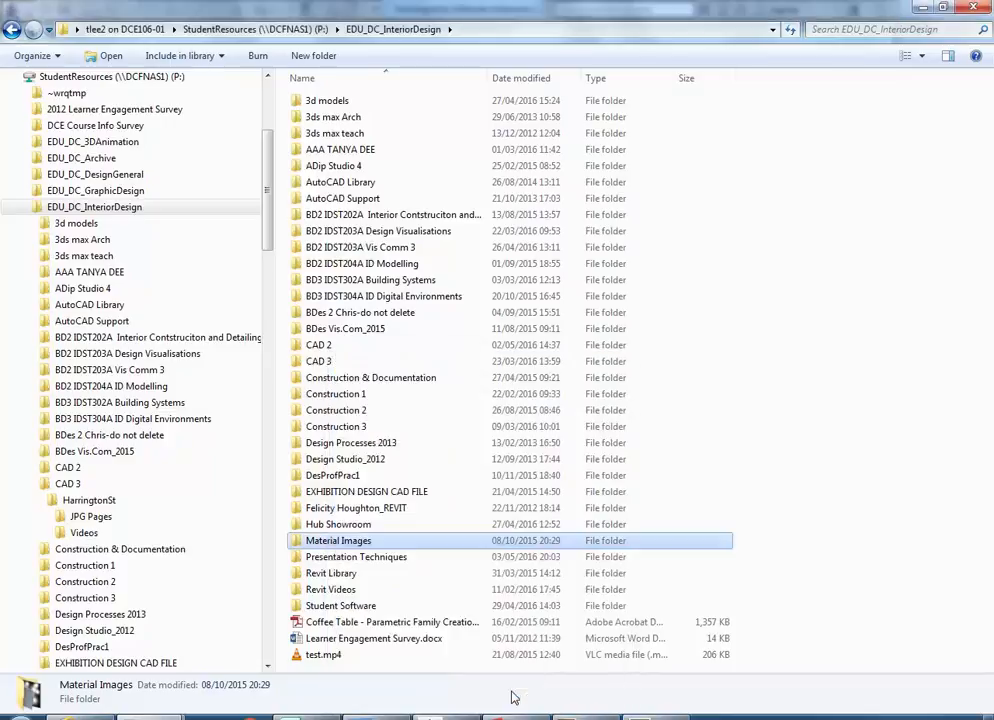
click(806, 382)
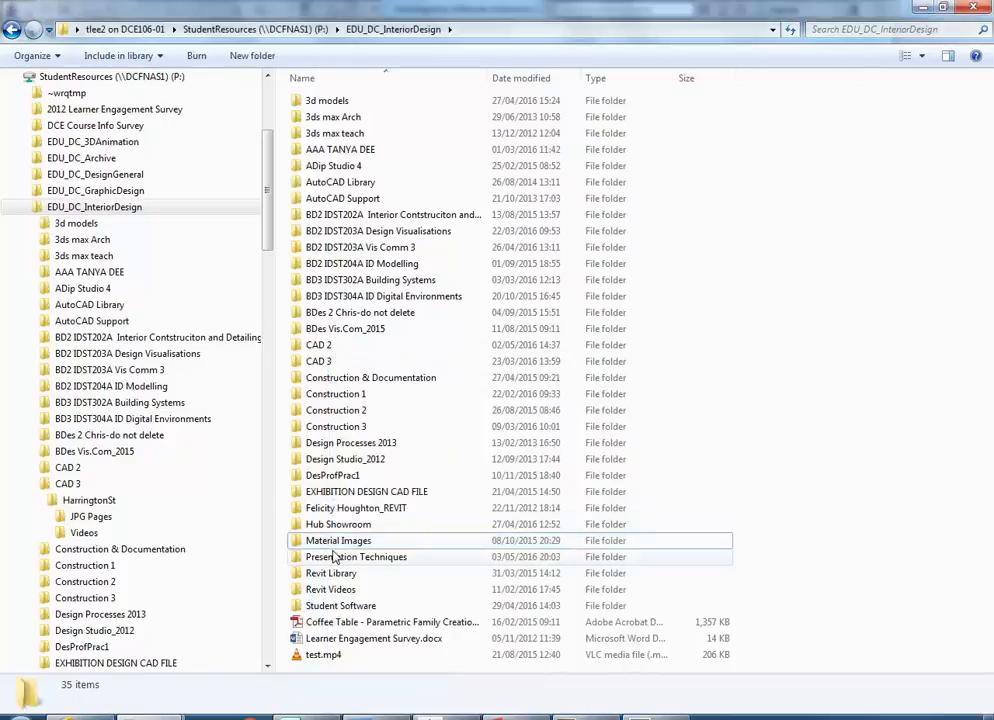
click(325, 545)
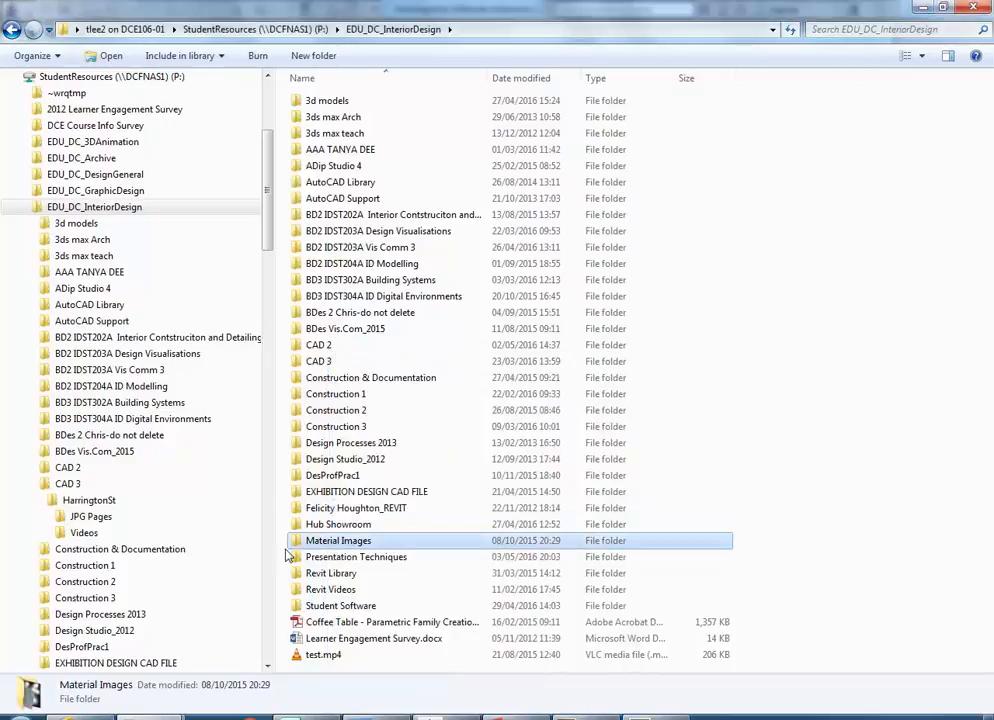
click(806, 174)
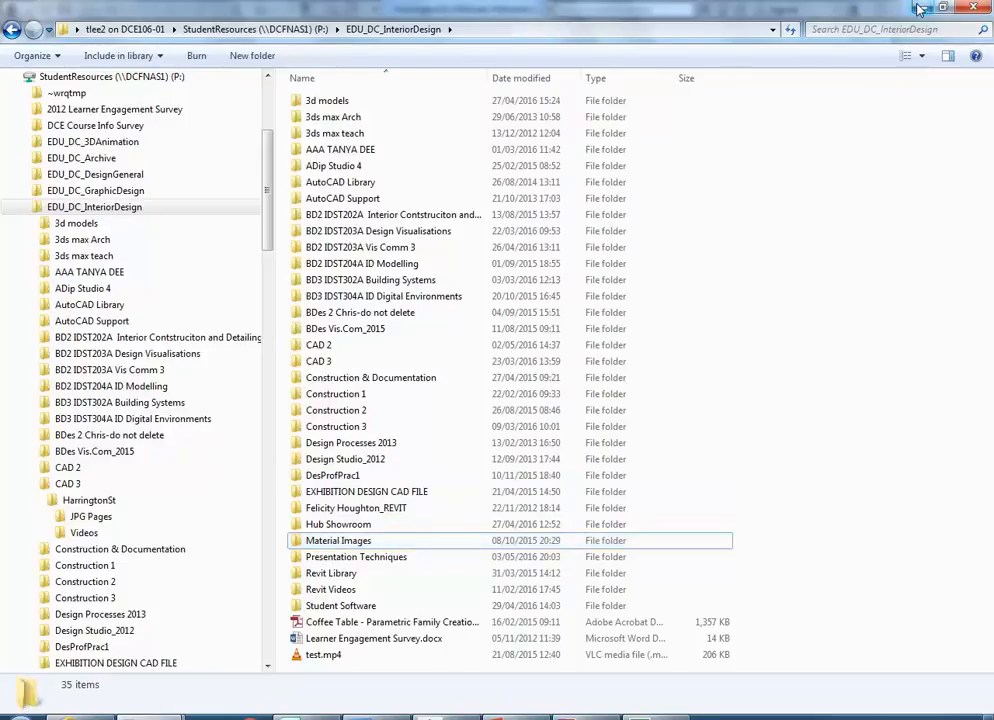
Return to Revit's file selection and examine the Material Images thumbnails, from masonry and painting images through to the Woods & Plastics textures
click(918, 8)
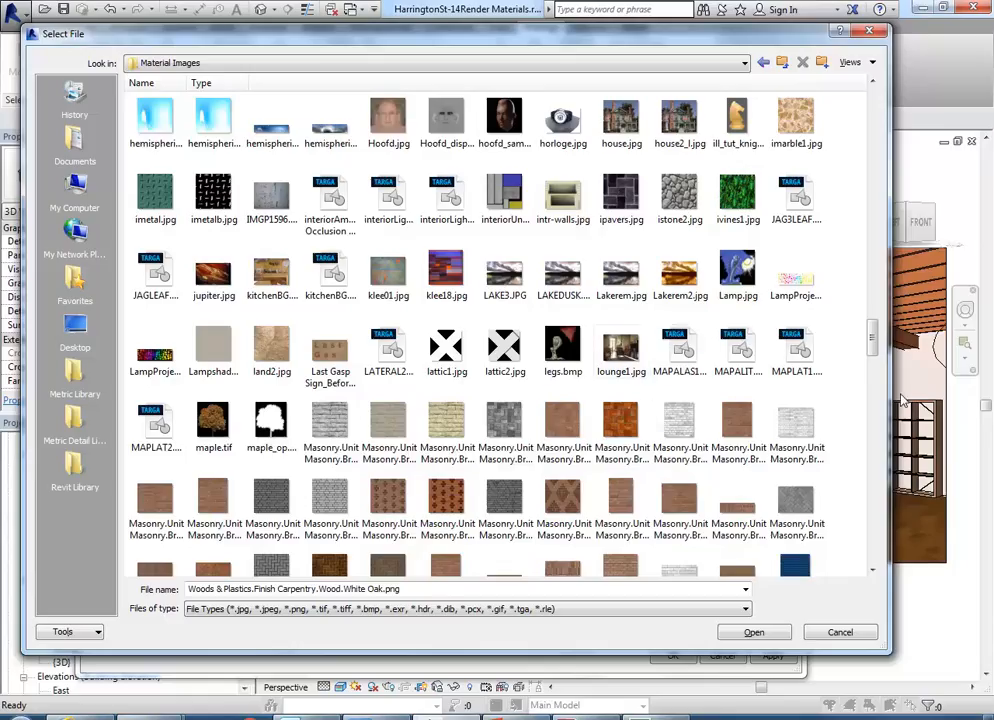
drag(873, 342, 871, 396)
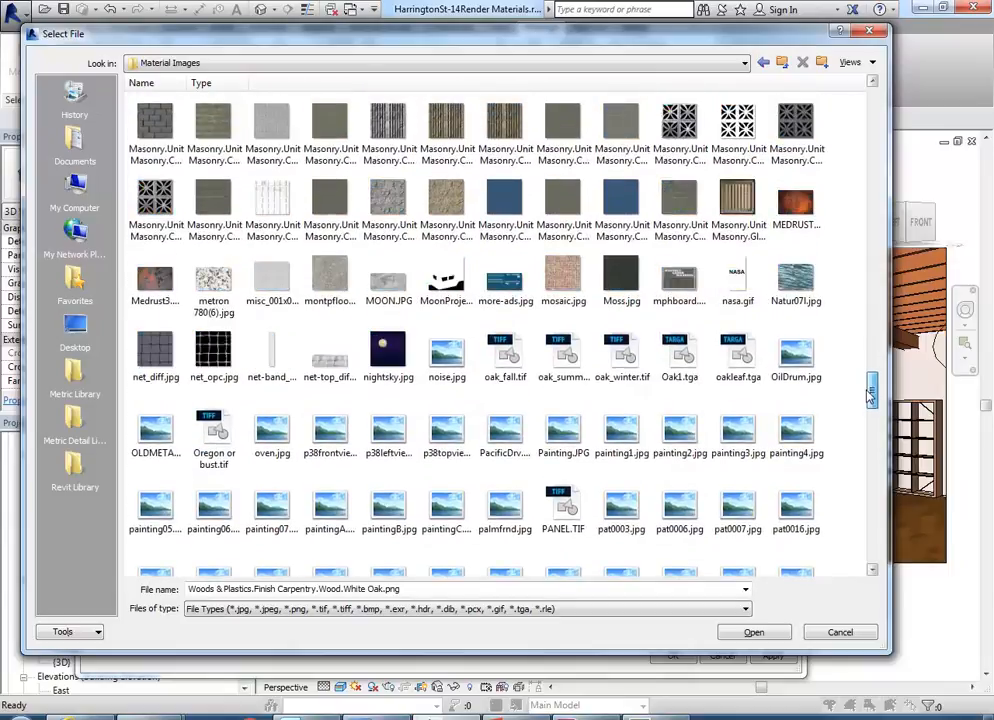
drag(871, 395, 868, 389)
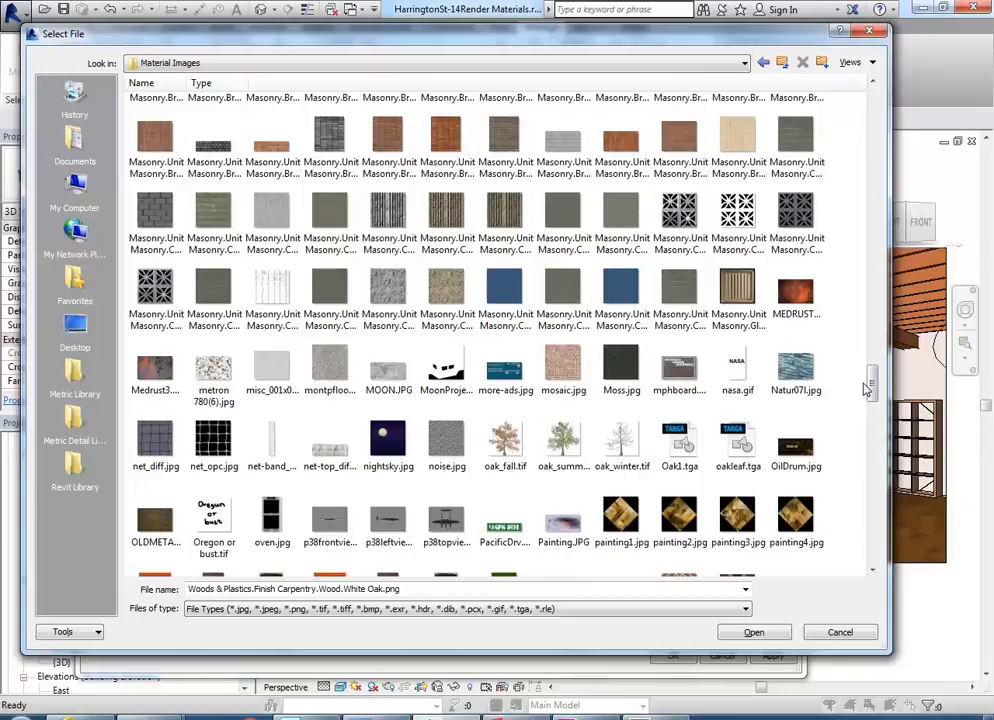
drag(870, 382, 882, 563)
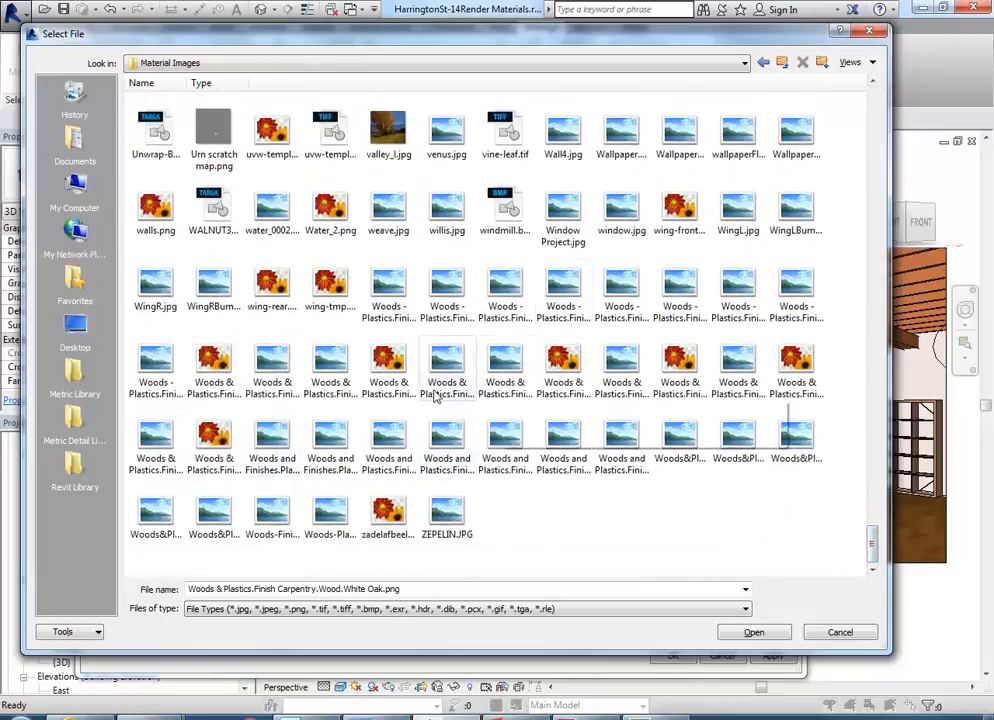
drag(874, 553, 874, 438)
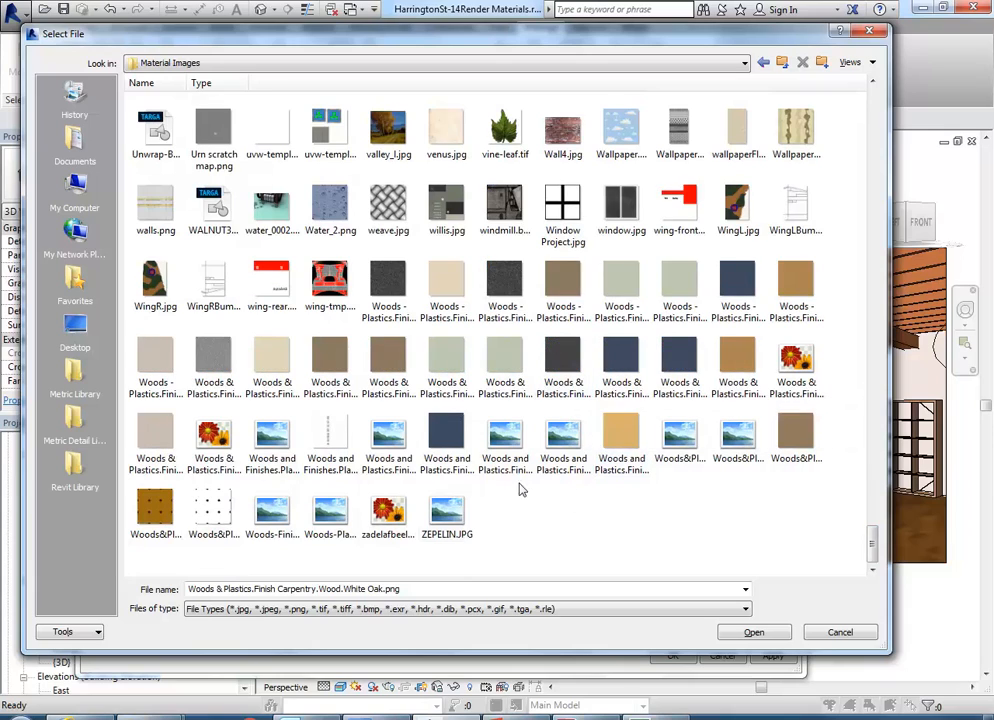
drag(871, 548, 871, 113)
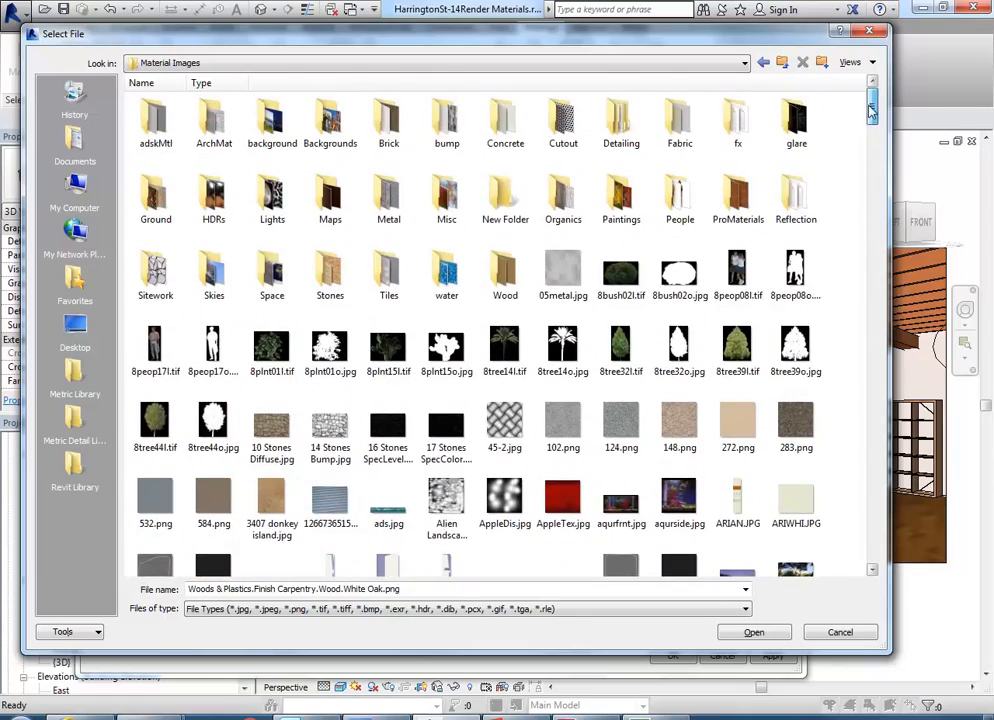
Open the Wood subfolder of Material Images and look through its timber textures, selecting OLDWOOD.JPG
double_click(505, 272)
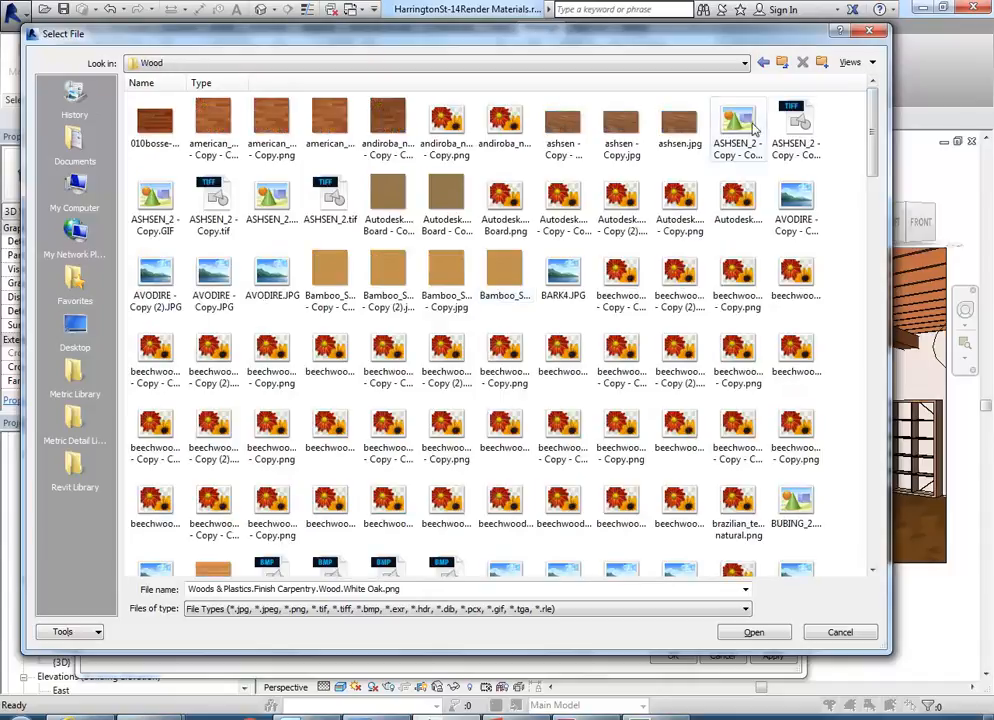
drag(866, 133, 873, 168)
click(797, 350)
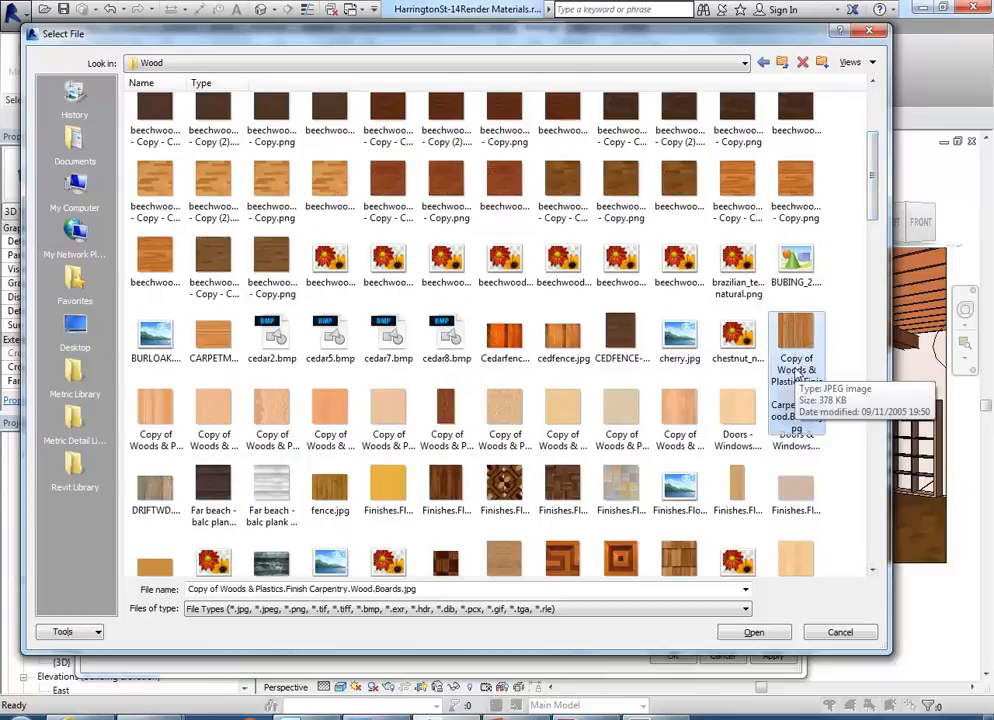
scroll(858, 369, down, 3)
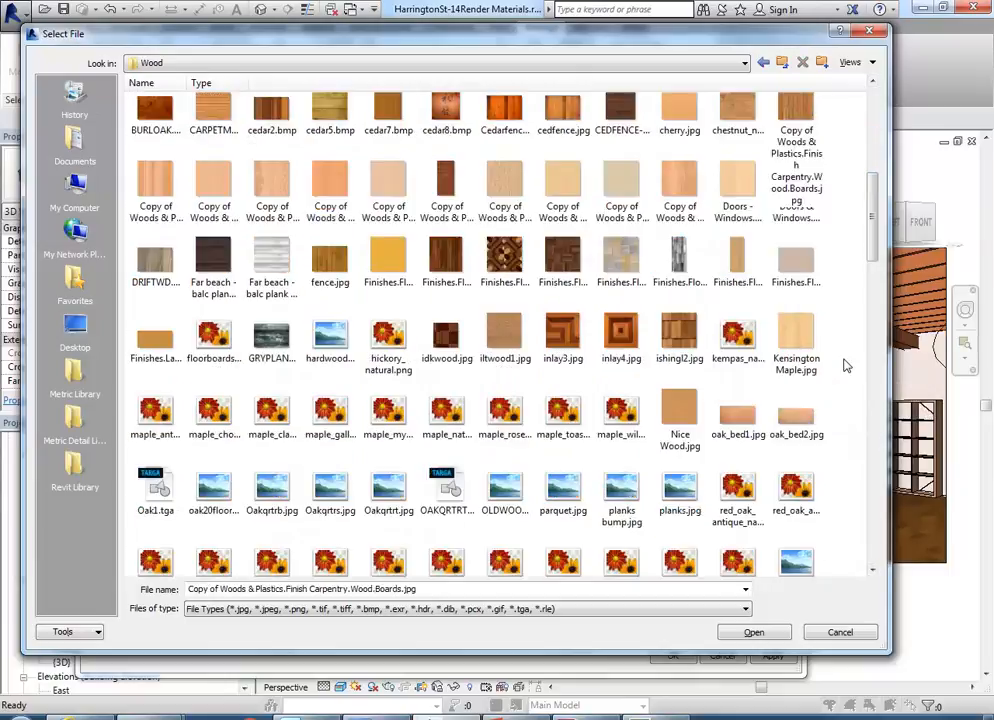
click(502, 378)
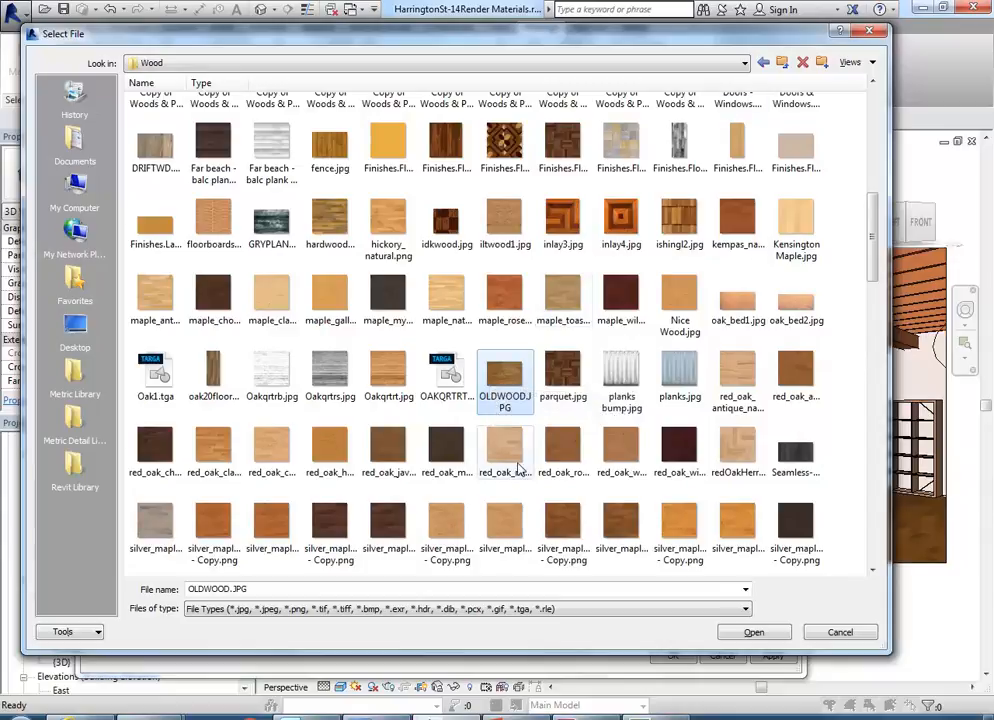
Enlarge the Wood folder's thumbnails and examine the beechwood, cedar, silver maple, walnut and white ash textures
right_click(548, 416)
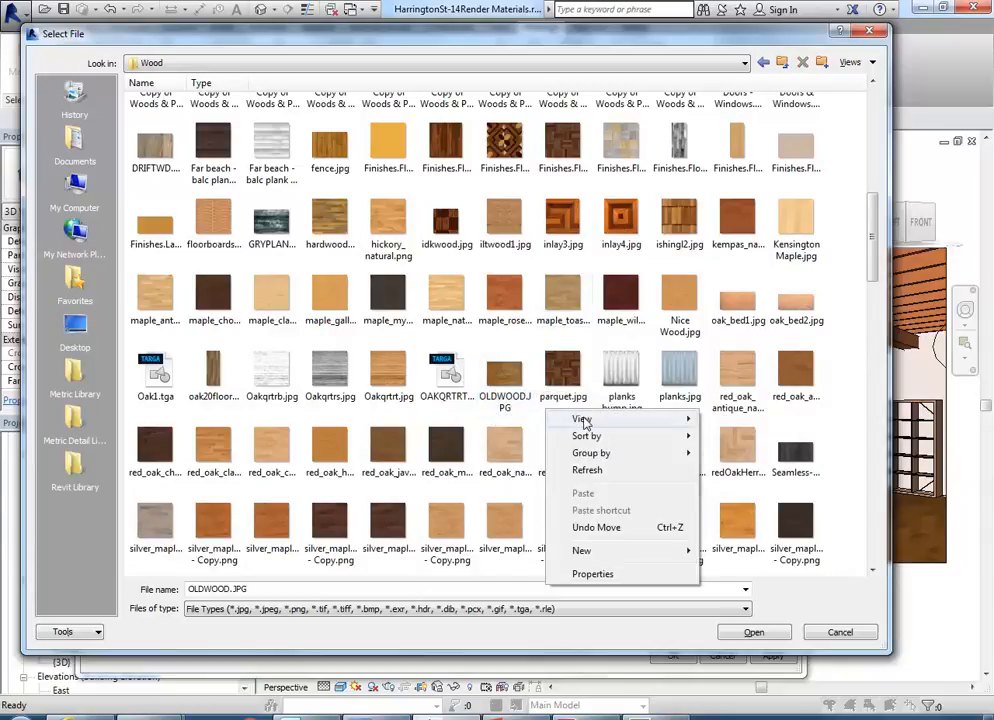
mouse_move(583, 420)
click(736, 437)
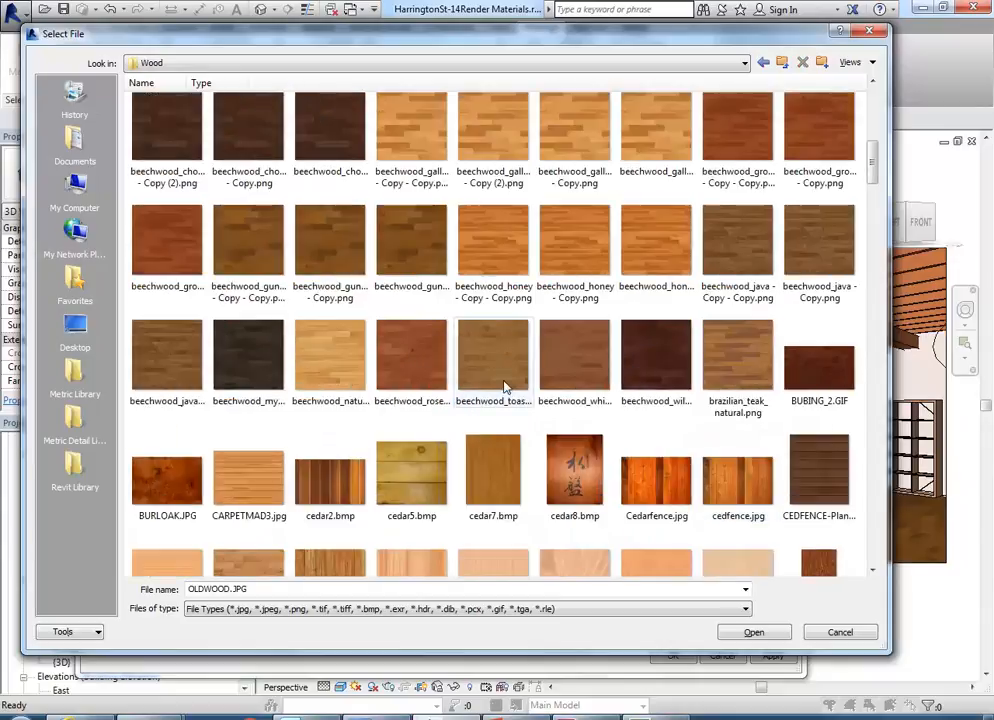
scroll(520, 424, down, 5)
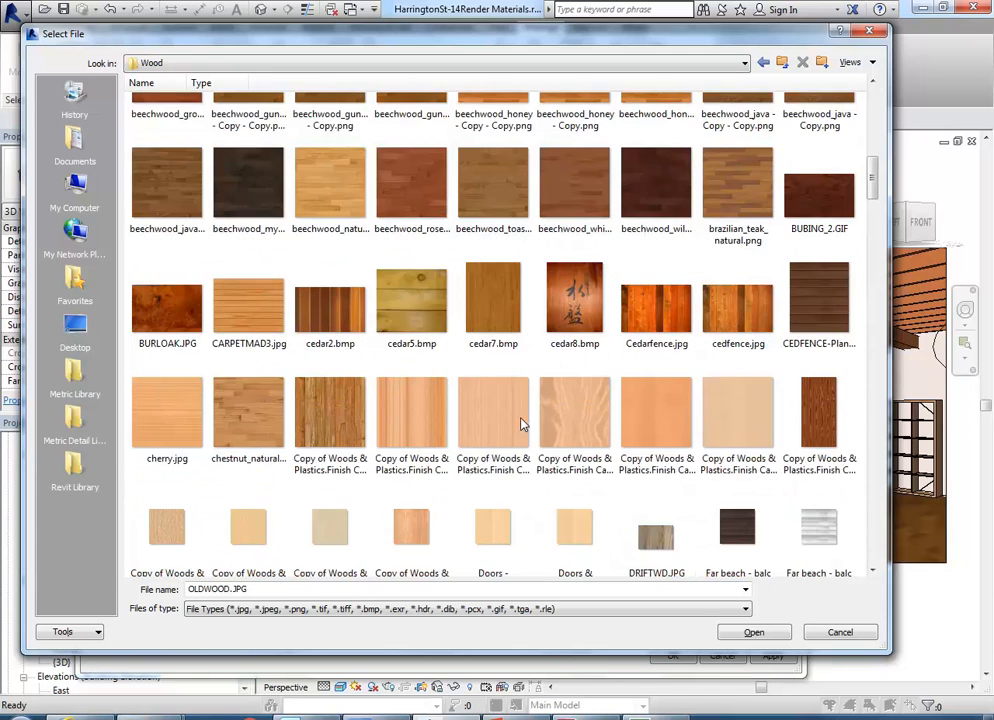
scroll(520, 424, down, 10)
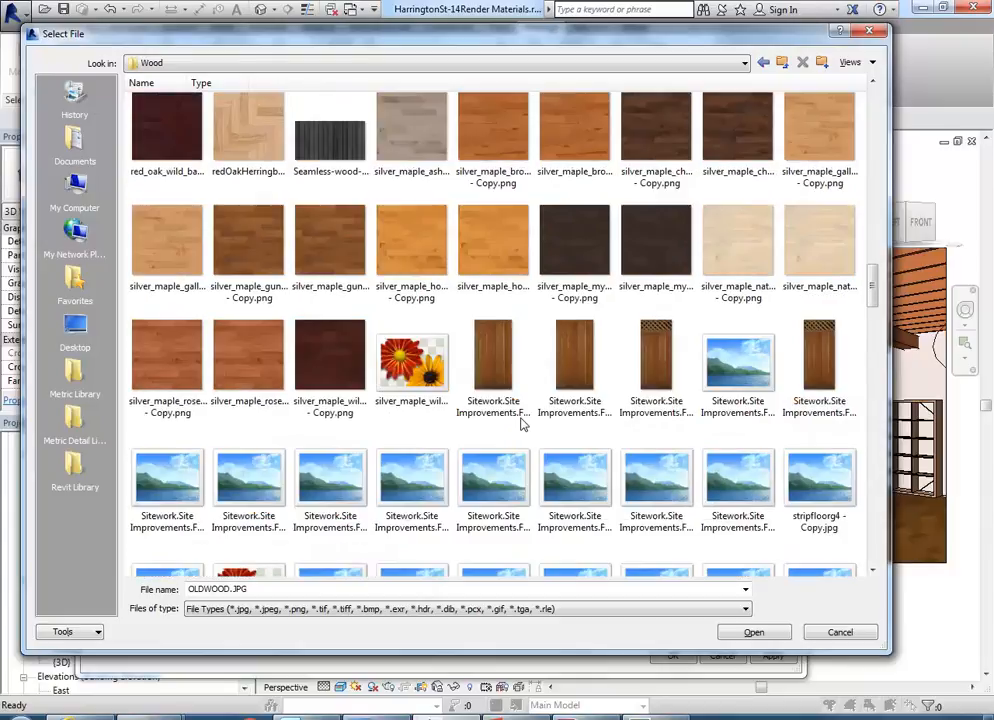
scroll(520, 424, down, 8)
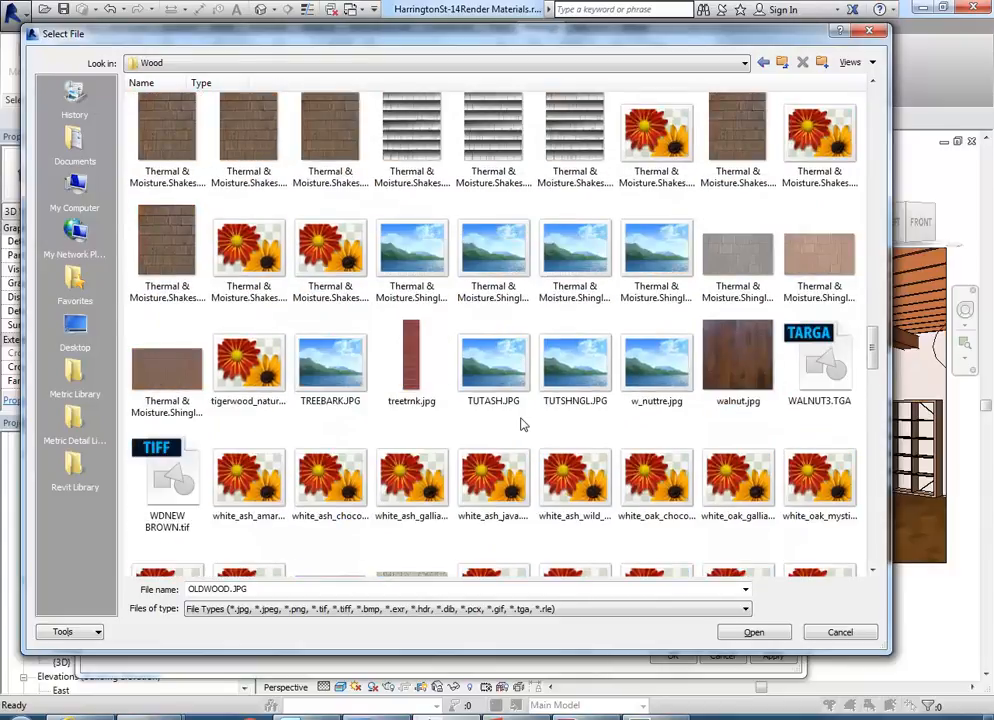
scroll(520, 424, down, 2)
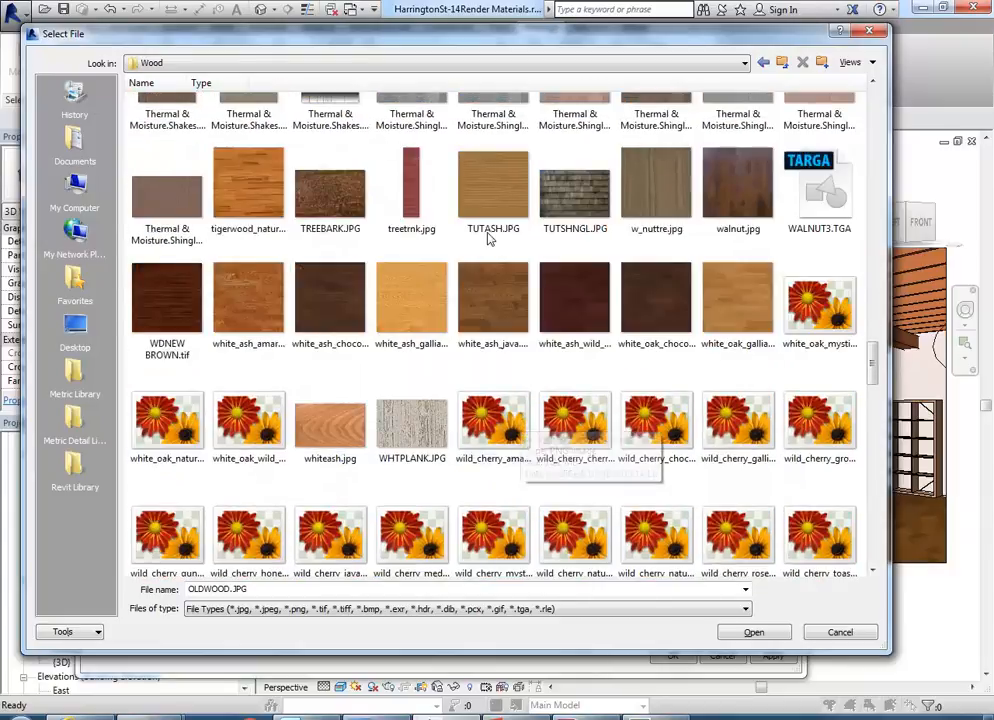
Open white_ash_java.png from the Wood folder in Windows Photo Viewer
click(493, 297)
right_click(493, 297)
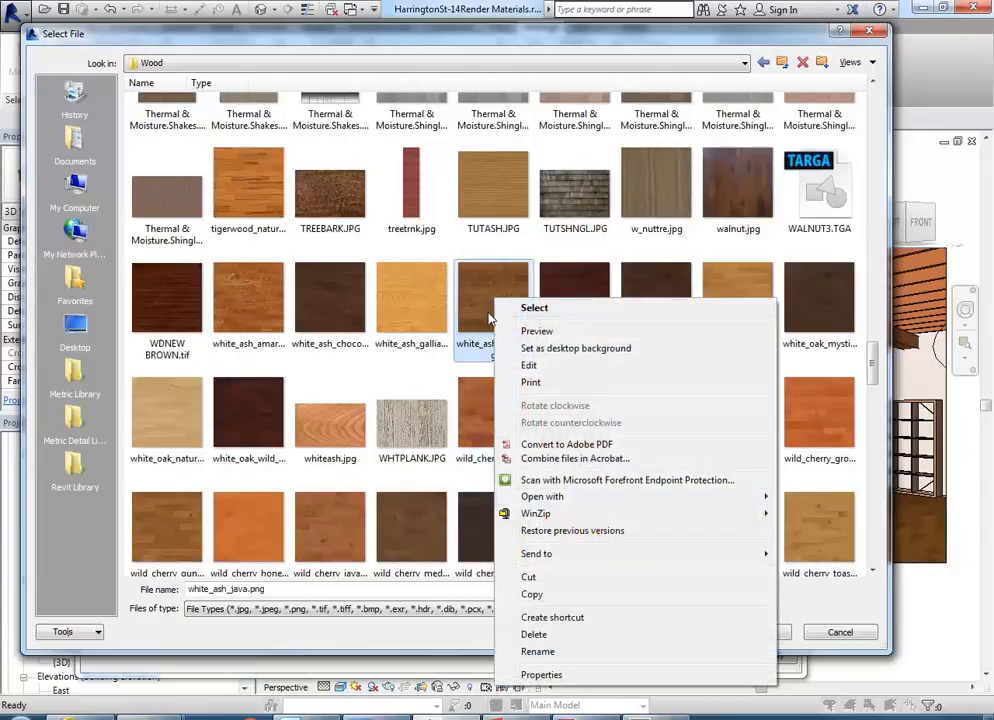
mouse_move(560, 497)
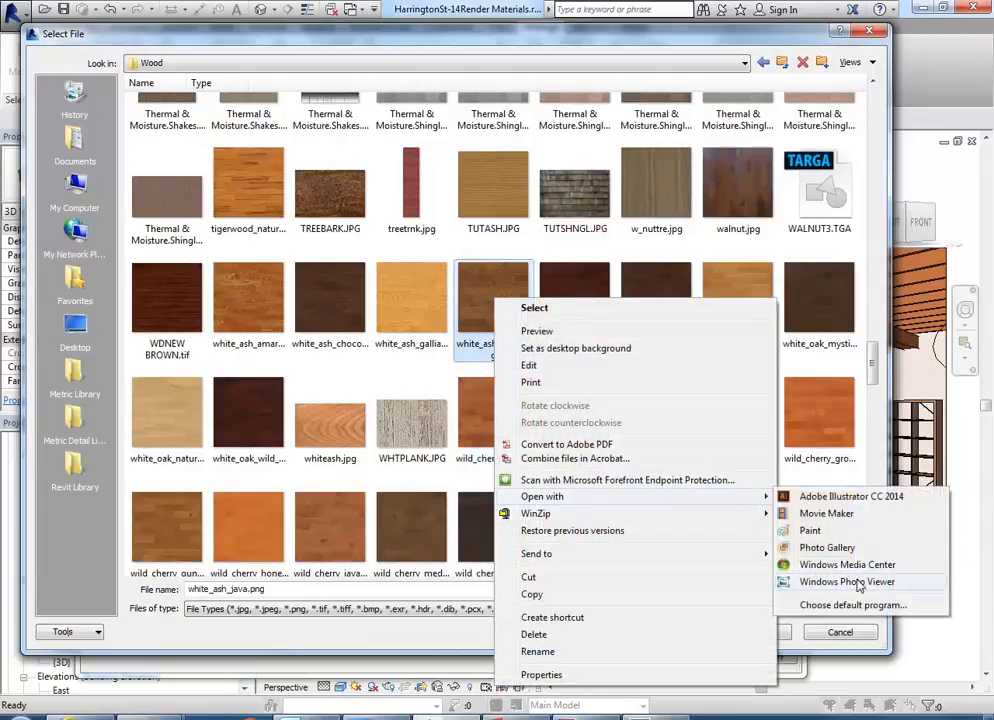
click(847, 582)
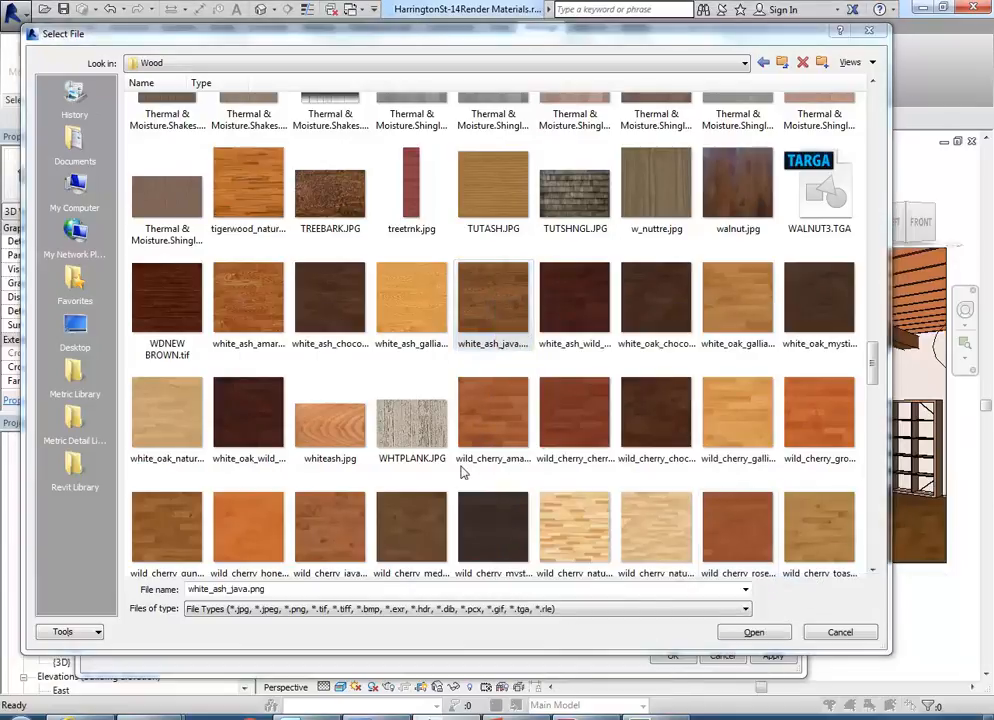
Page through the Wood folder's full-size images up to Woods & Plastics.Finish Carpentry.Wood.White Ash.jpg, and close the viewer
click(552, 704)
click(551, 704)
click(550, 705)
click(549, 706)
click(541, 700)
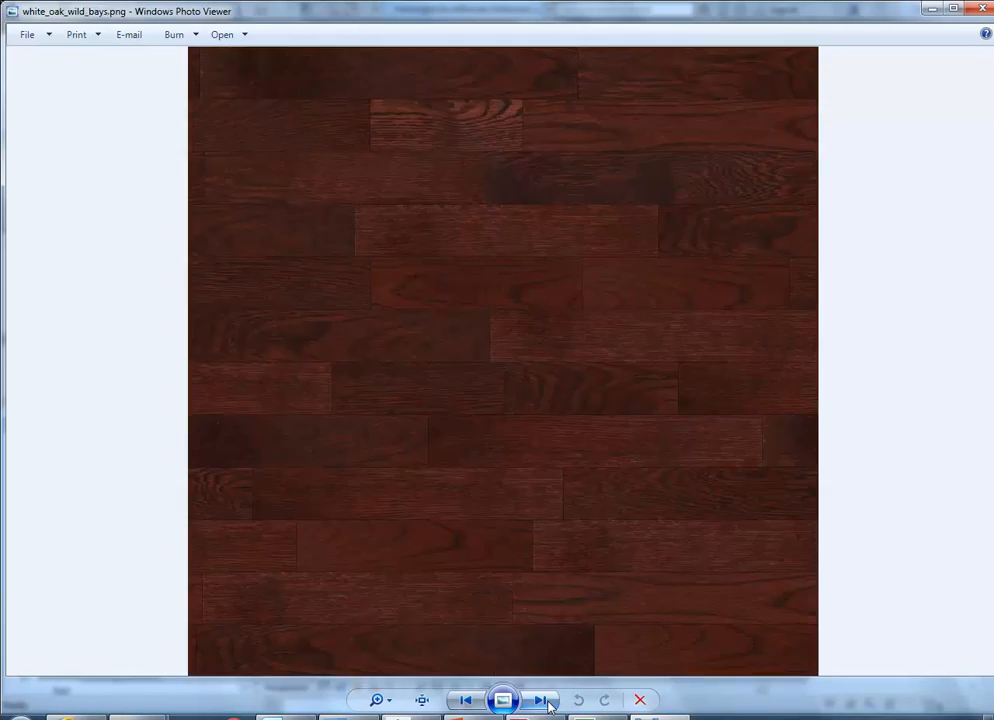
click(541, 700)
click(541, 700)
click(541, 700)
click(541, 700)
click(541, 700)
click(541, 700)
click(541, 700)
click(541, 700)
click(541, 700)
click(541, 700)
click(541, 700)
click(541, 700)
click(541, 700)
click(463, 700)
click(538, 700)
click(538, 700)
click(538, 700)
click(538, 700)
click(538, 700)
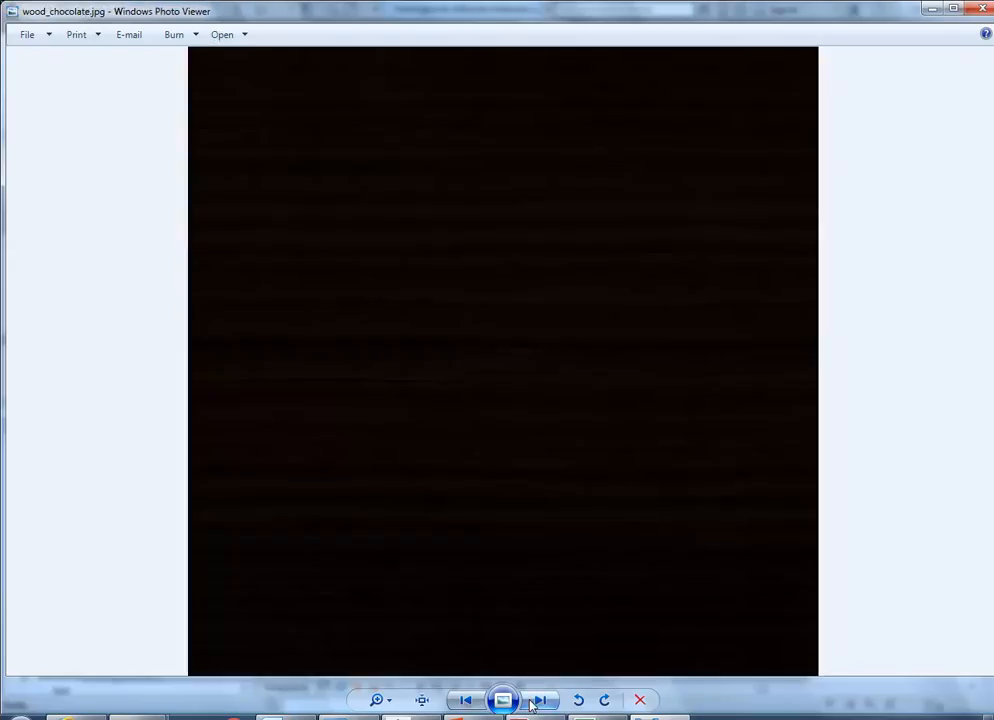
click(538, 700)
click(538, 700)
click(535, 701)
click(535, 701)
click(535, 701)
click(535, 701)
click(535, 701)
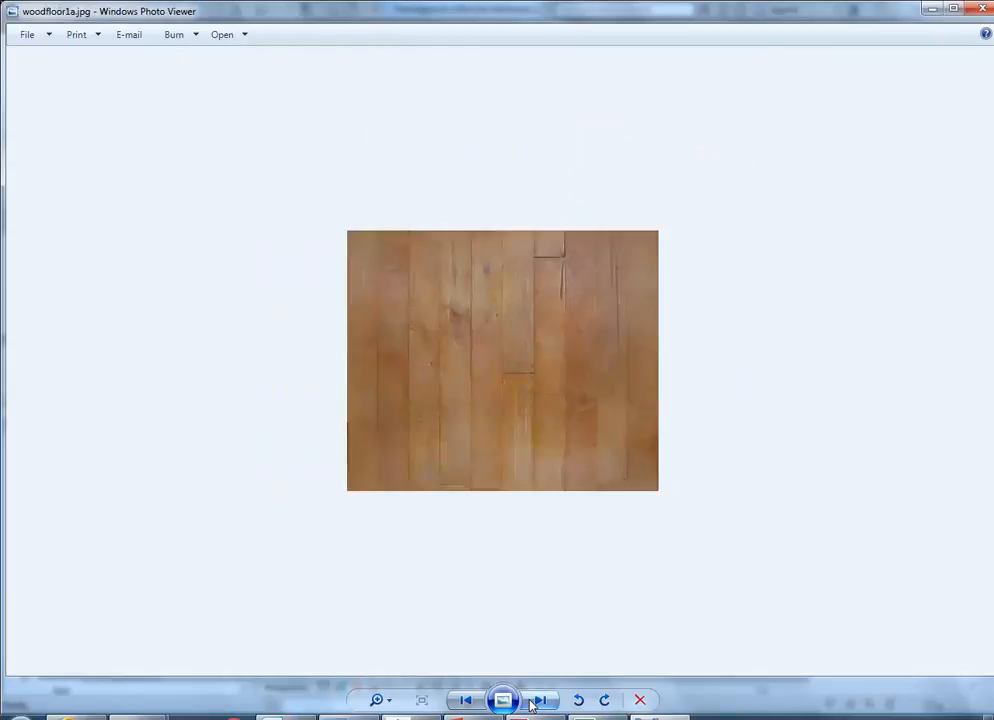
click(535, 701)
click(535, 701)
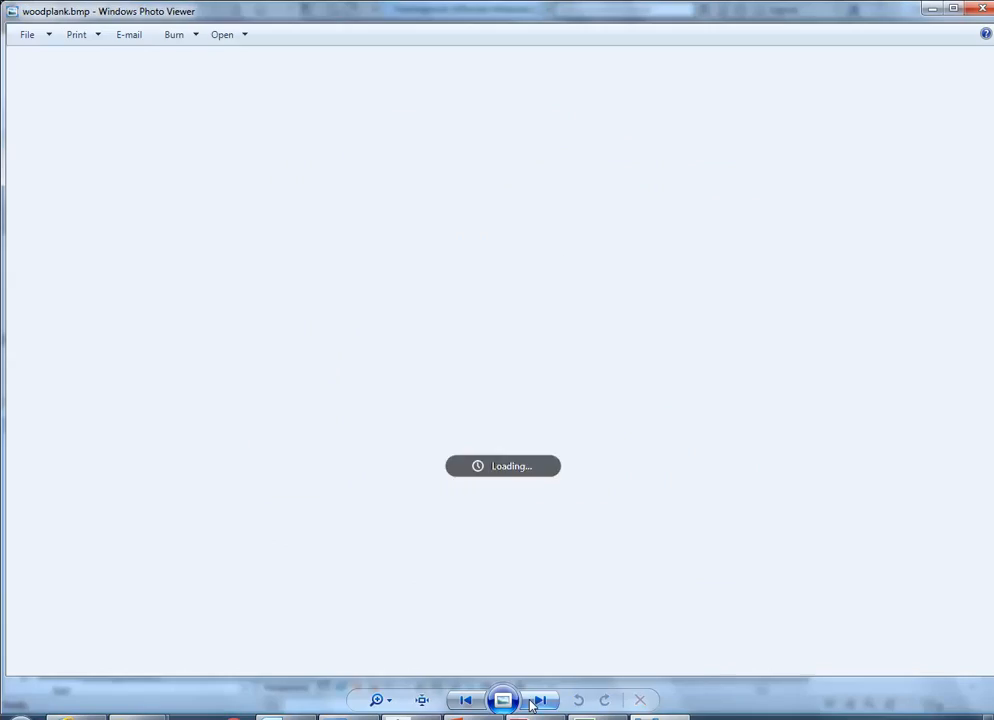
click(535, 701)
click(535, 701)
click(535, 701)
click(535, 701)
click(535, 701)
click(535, 701)
click(535, 701)
click(535, 701)
click(535, 701)
click(535, 701)
click(535, 701)
click(535, 701)
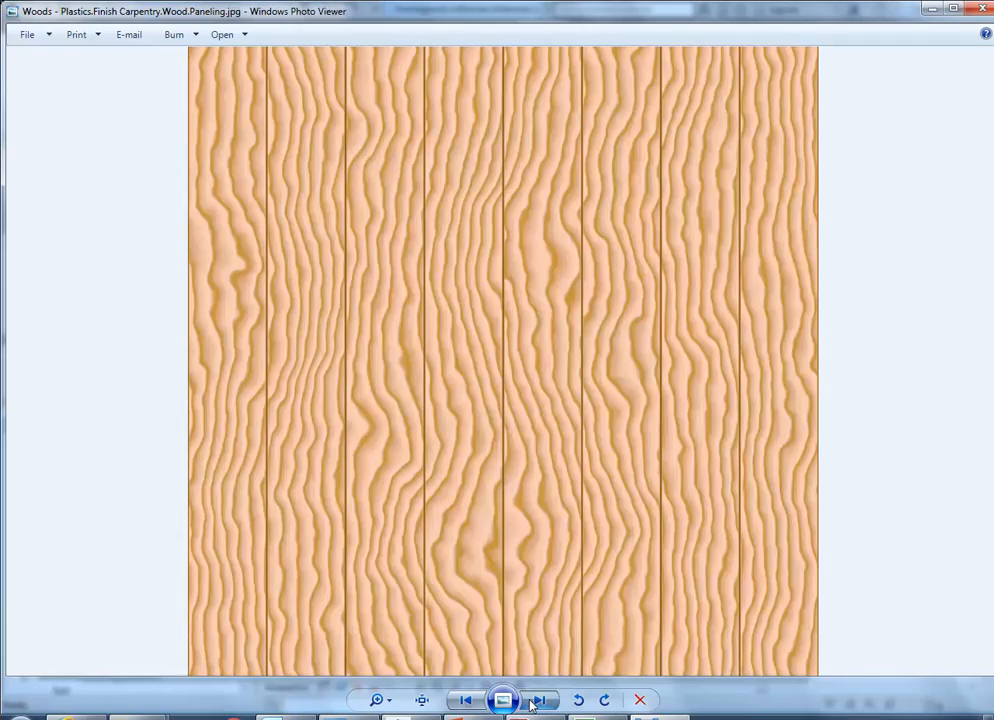
click(535, 701)
click(535, 701)
click(535, 701)
click(535, 701)
click(535, 701)
click(535, 701)
click(535, 701)
click(535, 701)
click(535, 701)
click(535, 701)
click(535, 701)
click(535, 701)
click(535, 701)
click(535, 701)
click(535, 701)
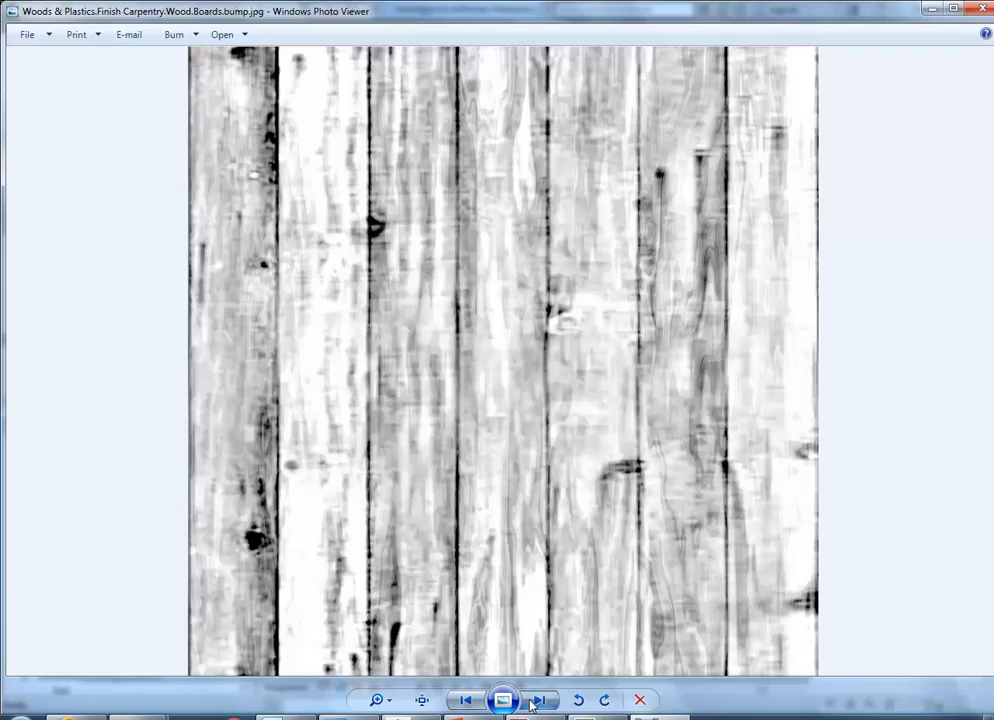
click(535, 701)
click(535, 701)
click(535, 701)
click(535, 701)
click(535, 701)
click(535, 701)
click(535, 701)
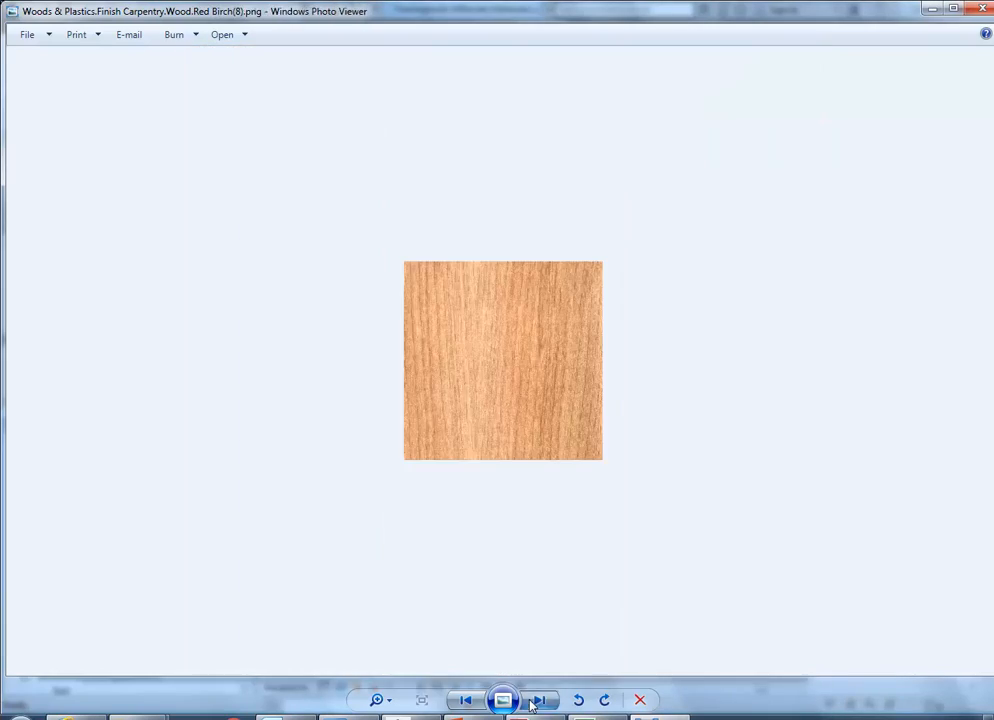
click(535, 701)
click(535, 701)
click(535, 701)
click(535, 701)
click(535, 701)
click(535, 701)
click(535, 701)
click(535, 701)
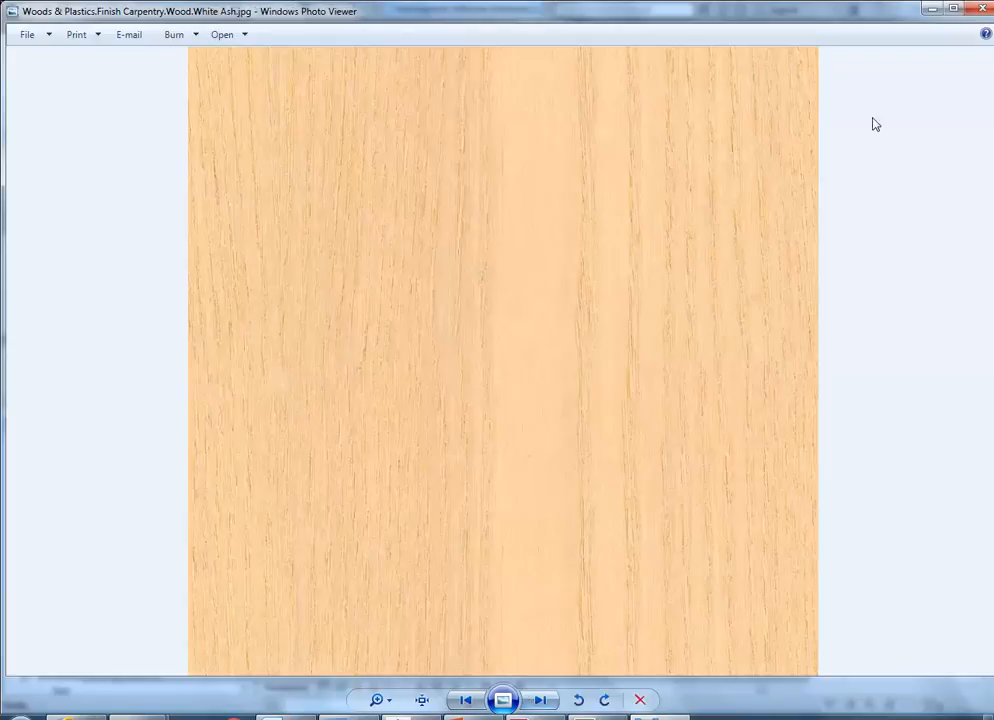
click(982, 8)
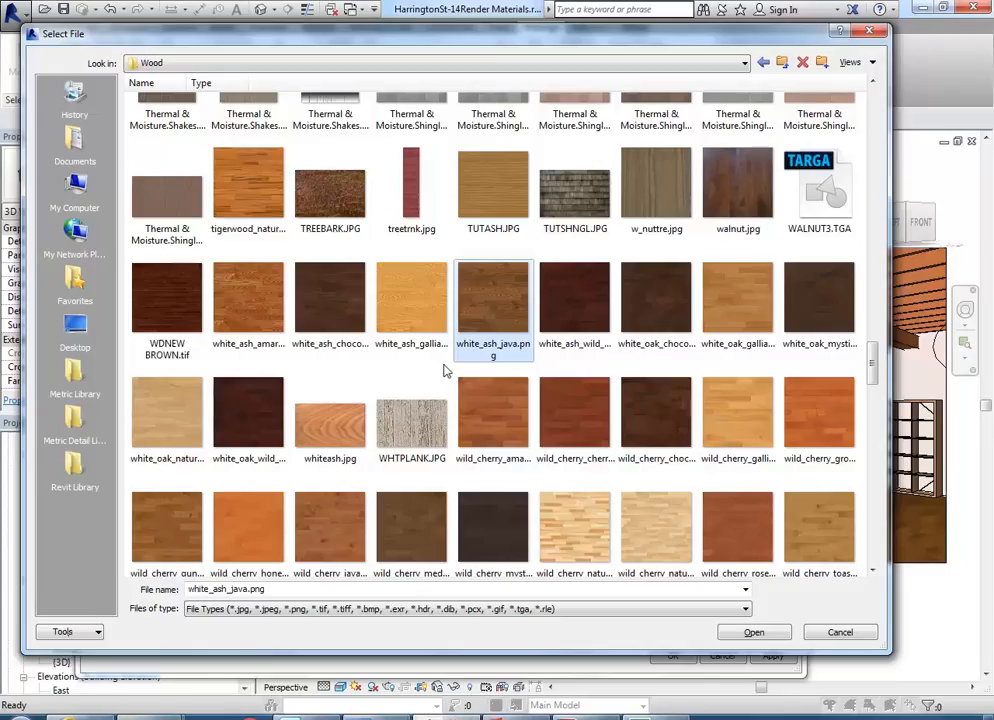
Find OLDWOOD.JPG in the Wood folder, inspect it in Windows Photo Viewer, and return to the file selection
scroll(413, 377, up, 5)
scroll(417, 377, up, 10)
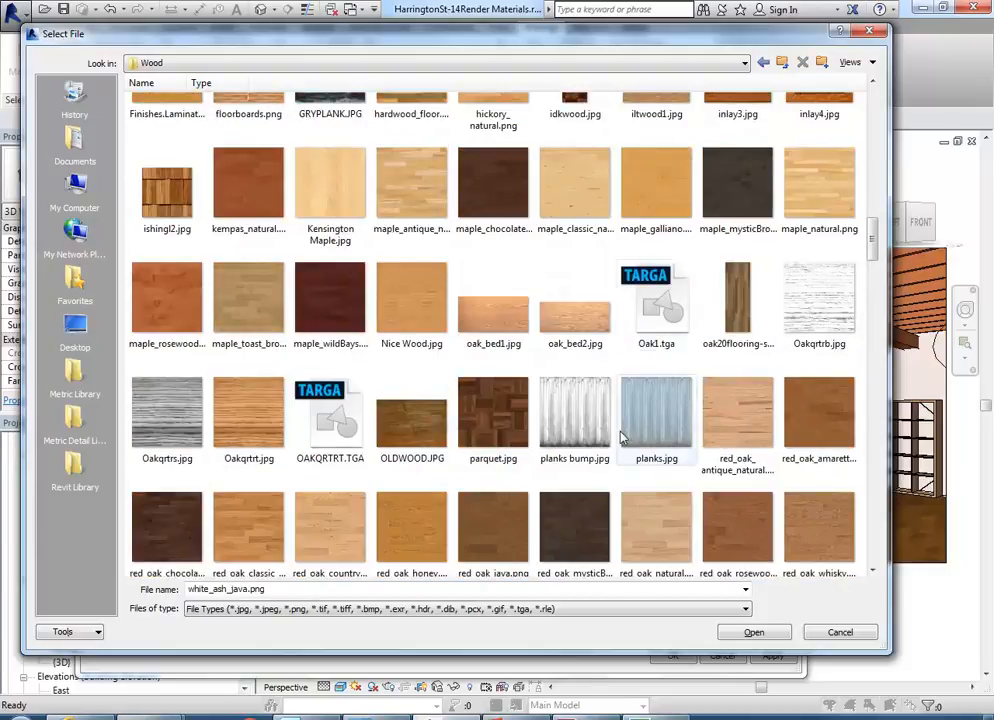
click(410, 432)
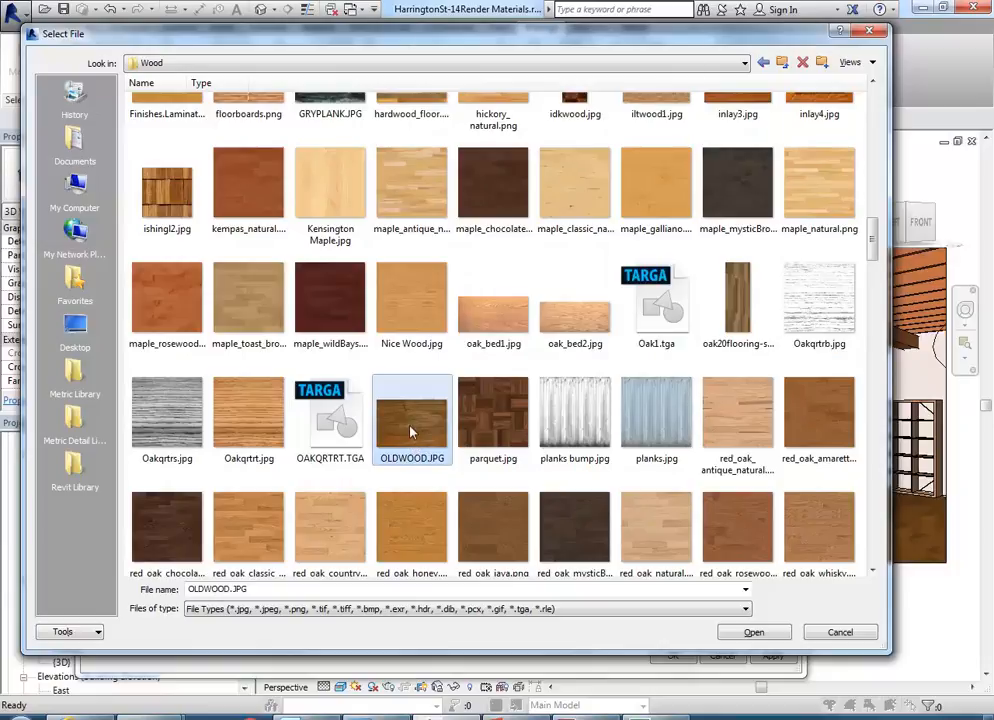
right_click(410, 432)
mouse_move(468, 239)
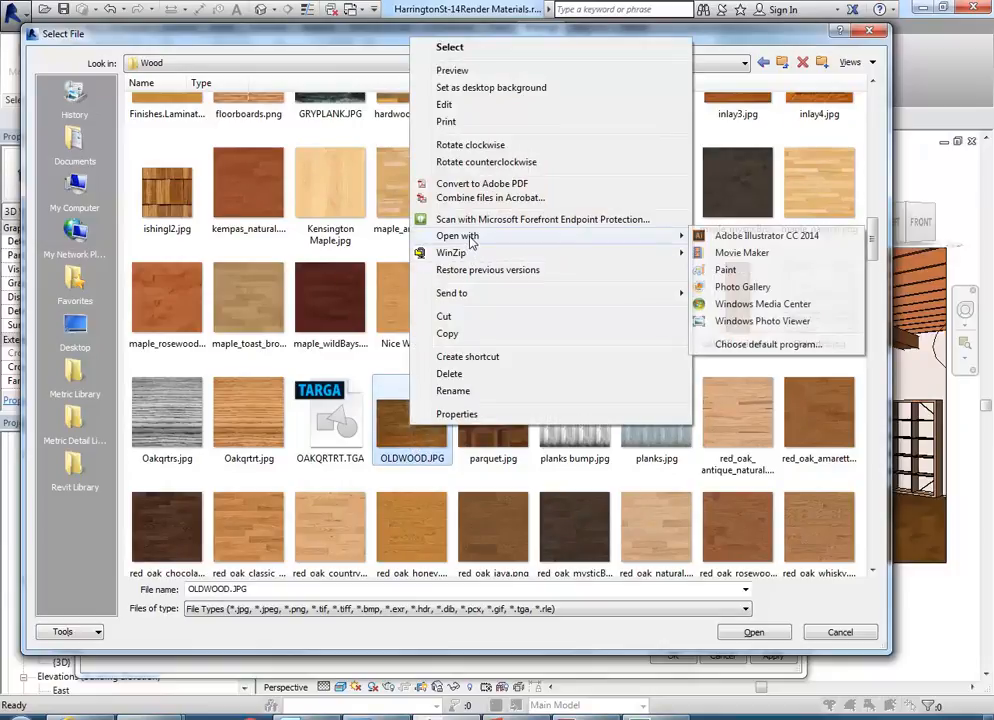
click(762, 321)
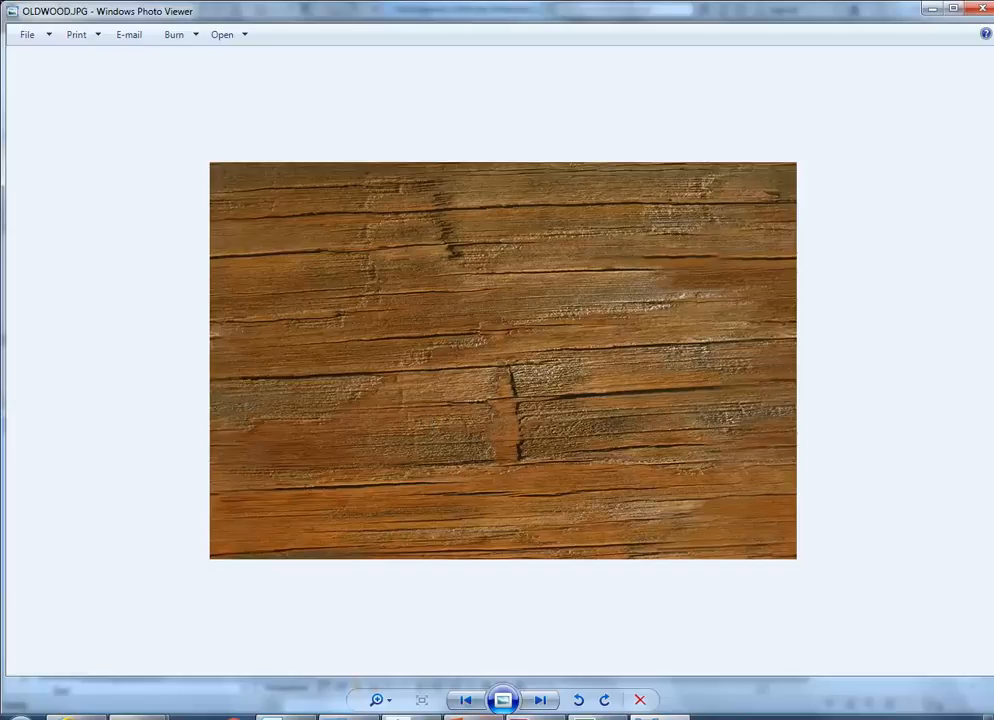
key(Escape)
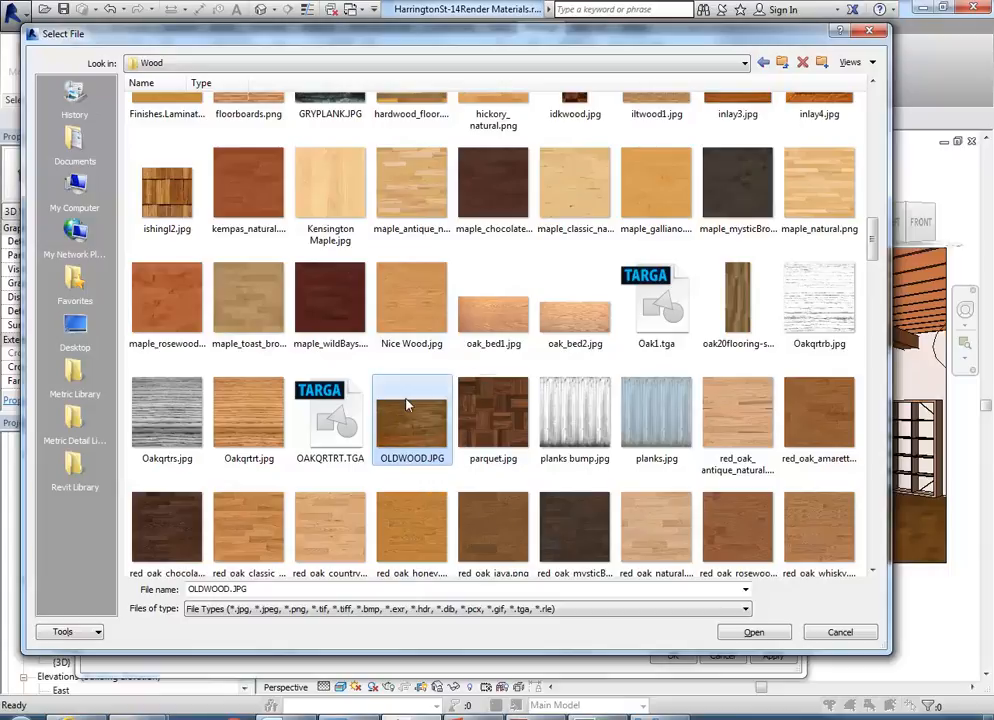
Load OLDWOOD.JPG as the wood image of the Wood Structure material's appearance
double_click(411, 440)
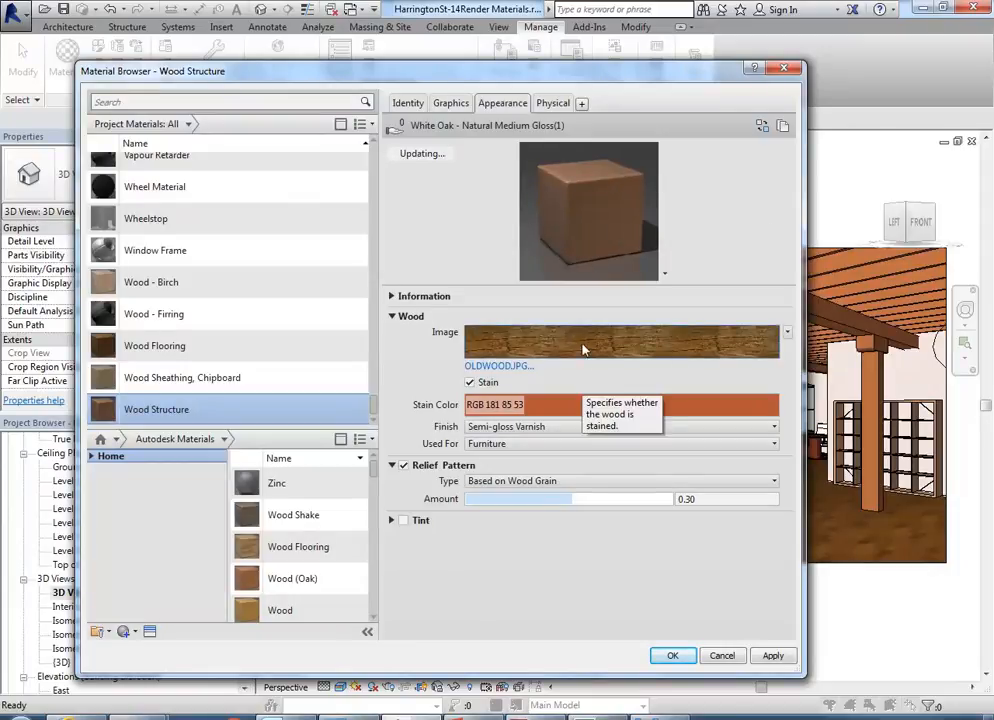
mouse_move(584, 349)
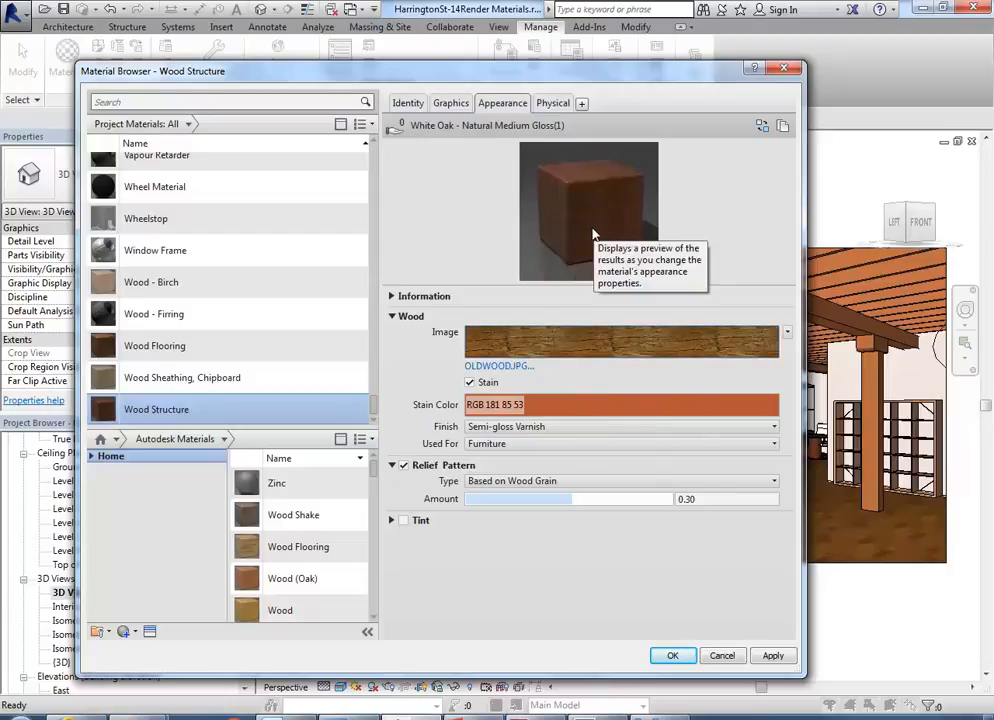
Turn off the stain and set the finish to Unfinished in the Wood Structure appearance, and accept the material changes
drag(680, 284, 703, 360)
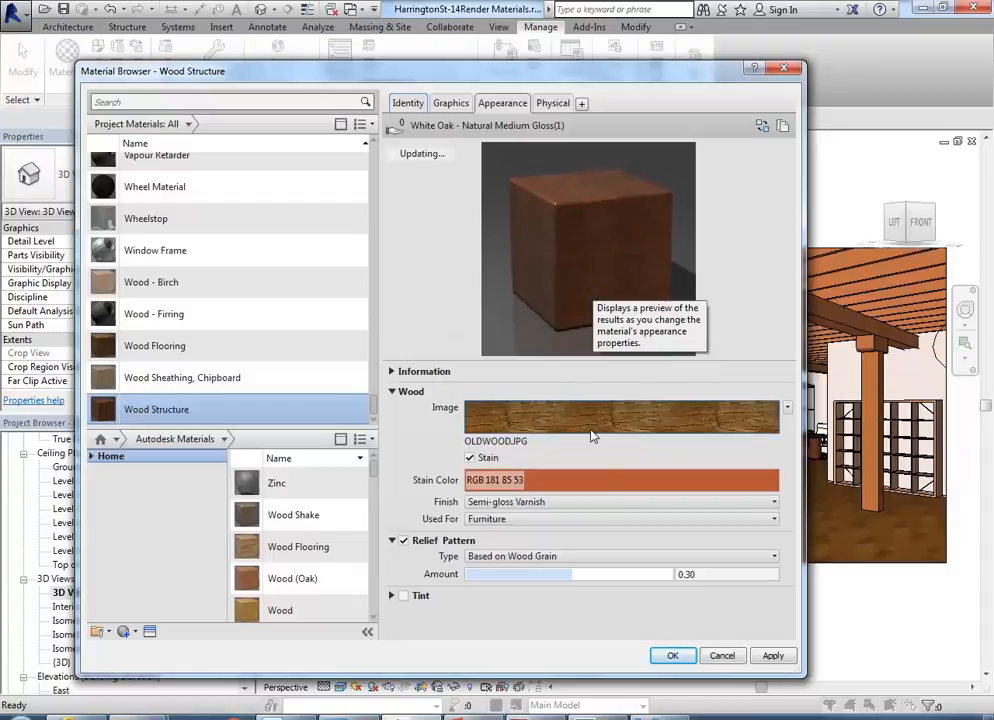
mouse_move(592, 436)
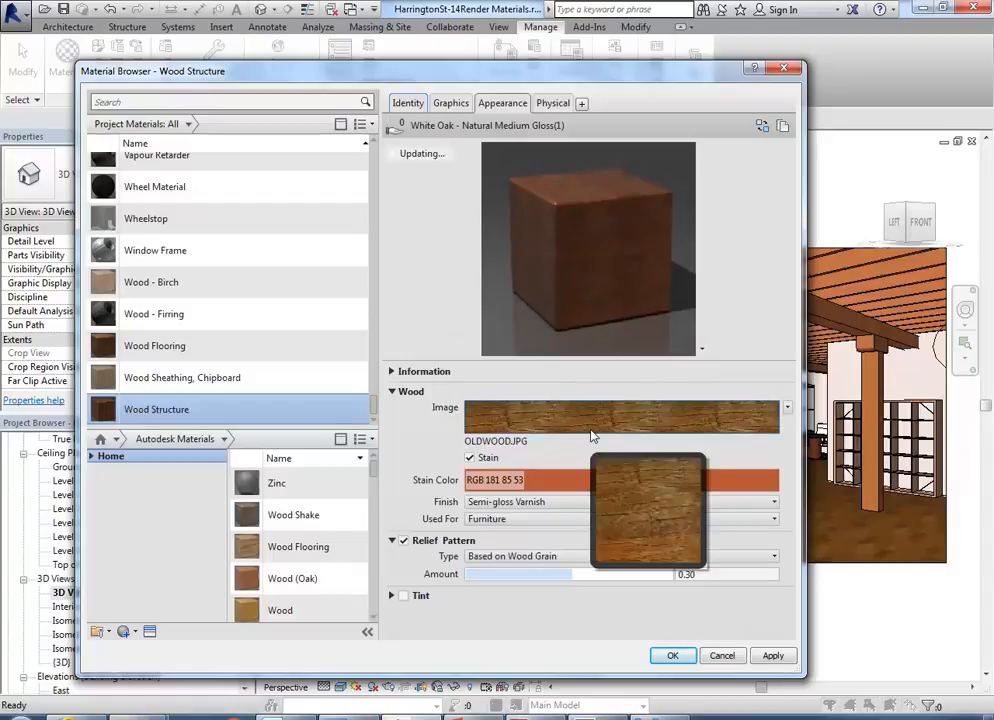
click(469, 458)
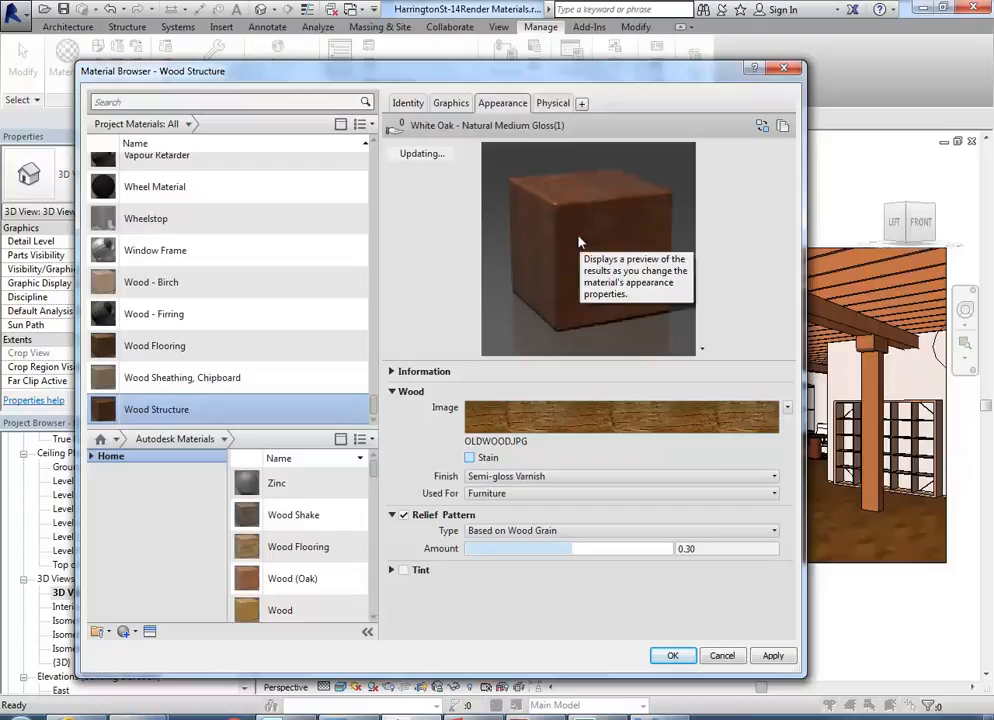
click(527, 478)
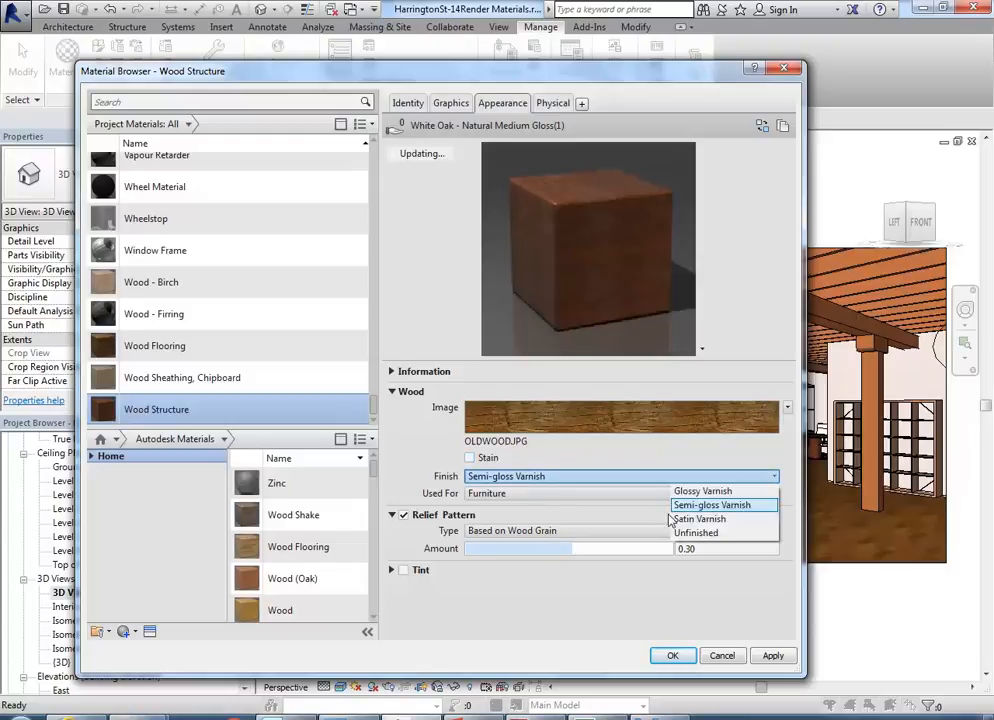
click(703, 535)
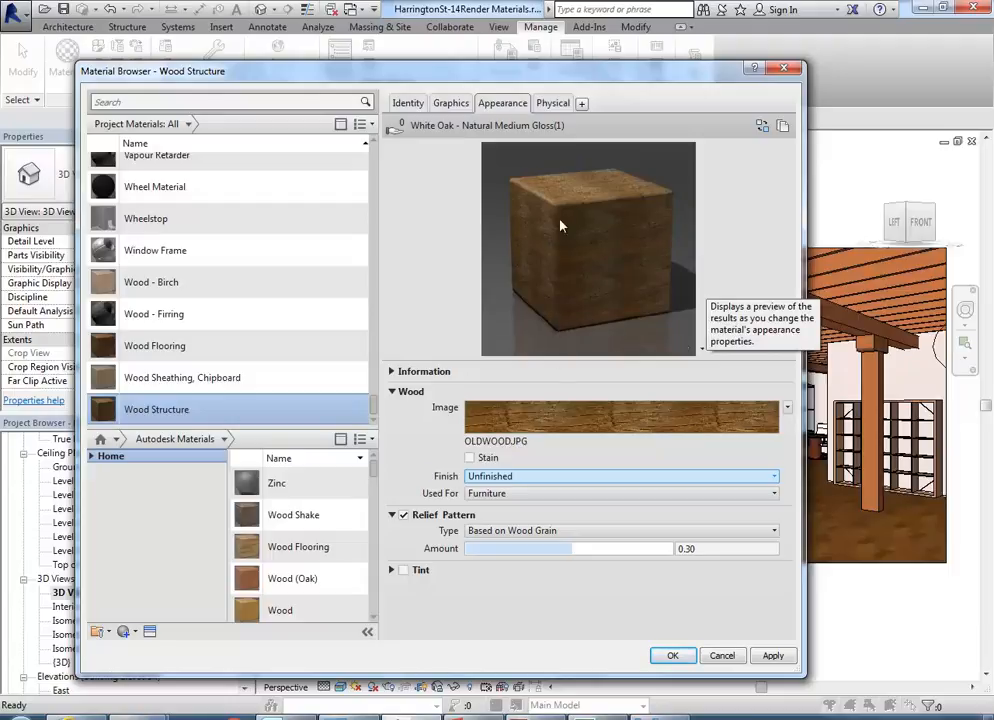
click(673, 658)
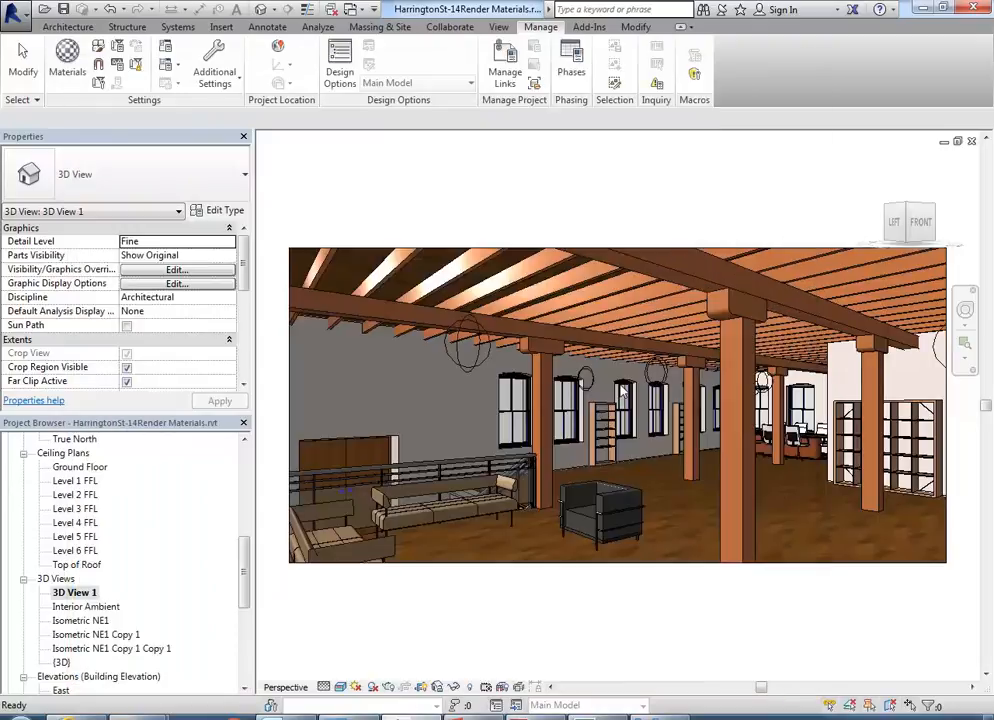
Examine the direction, scale and repetition of the old wood texture on the beams, columns and ceiling joists in 3D View 1
scroll(765, 275, up, 10)
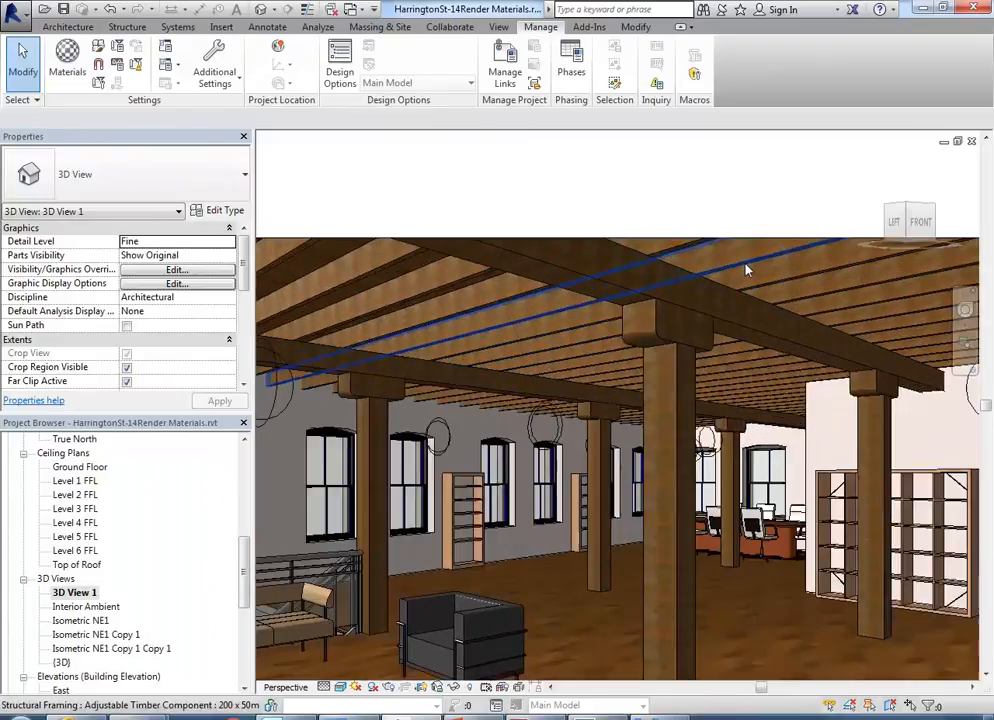
scroll(534, 346, up, 4)
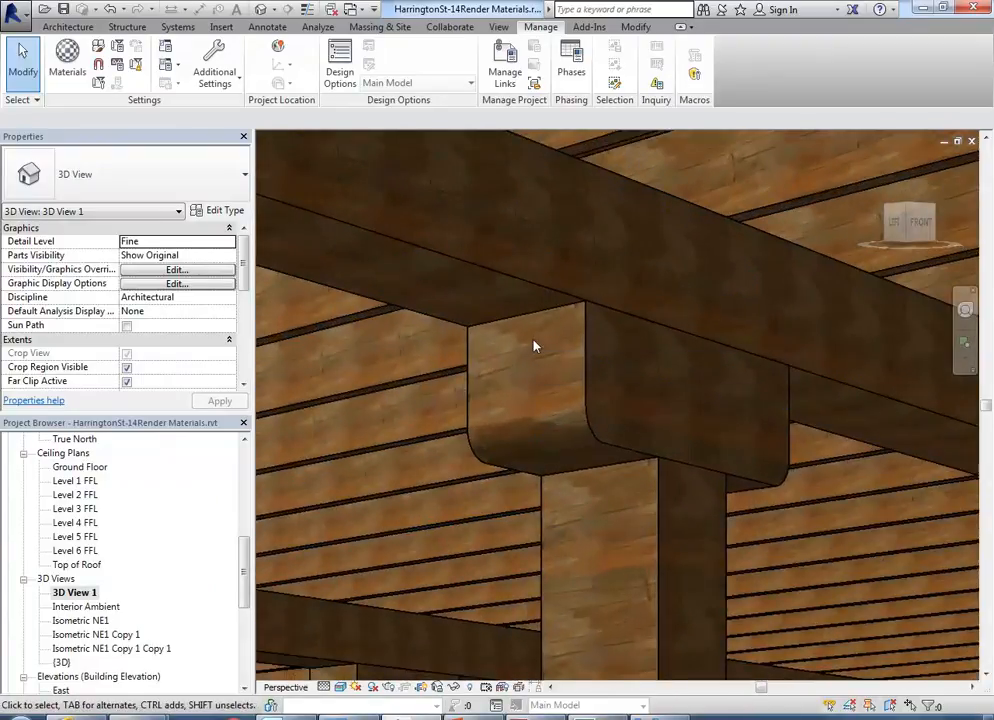
scroll(534, 346, up, 1)
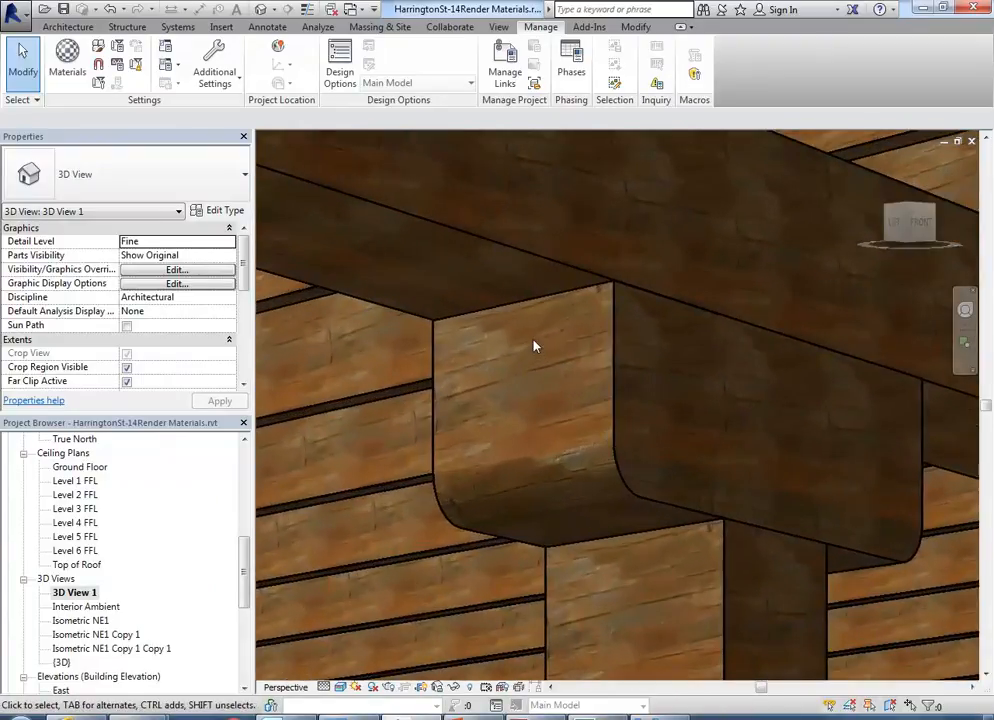
scroll(537, 345, down, 3)
scroll(540, 348, down, 2)
middle_drag(541, 350, 630, 304)
scroll(645, 384, up, 3)
scroll(645, 384, down, 3)
middle_drag(655, 381, 794, 359)
scroll(528, 273, up, 6)
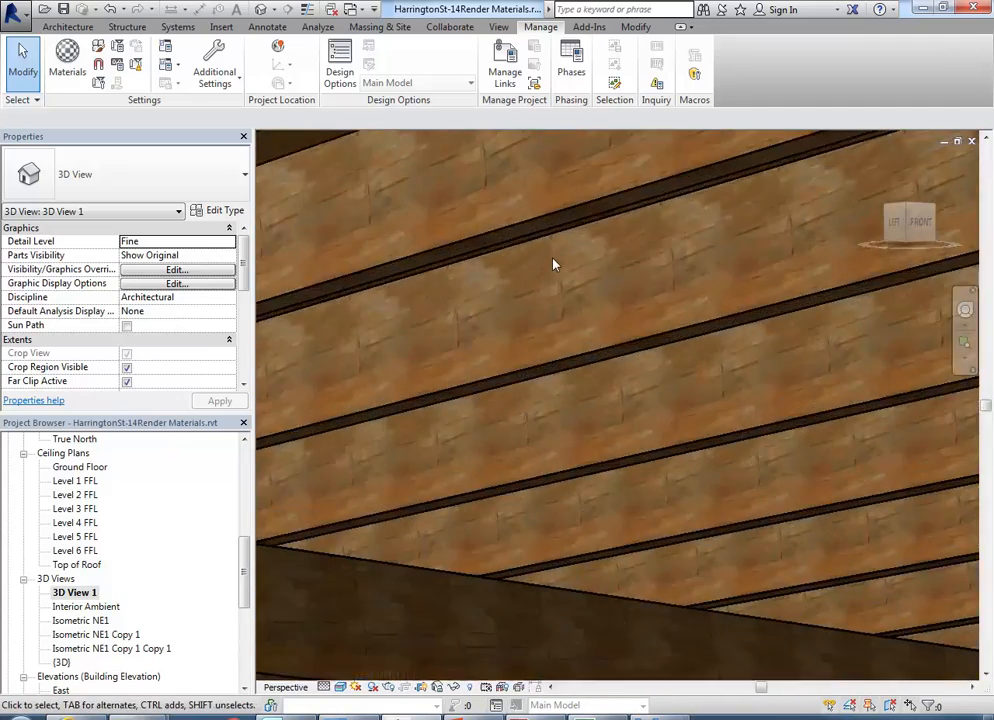
scroll(555, 265, down, 5)
middle_drag(548, 246, 519, 314)
scroll(518, 313, down, 5)
middle_drag(656, 384, 540, 378)
scroll(533, 313, up, 5)
scroll(517, 420, up, 4)
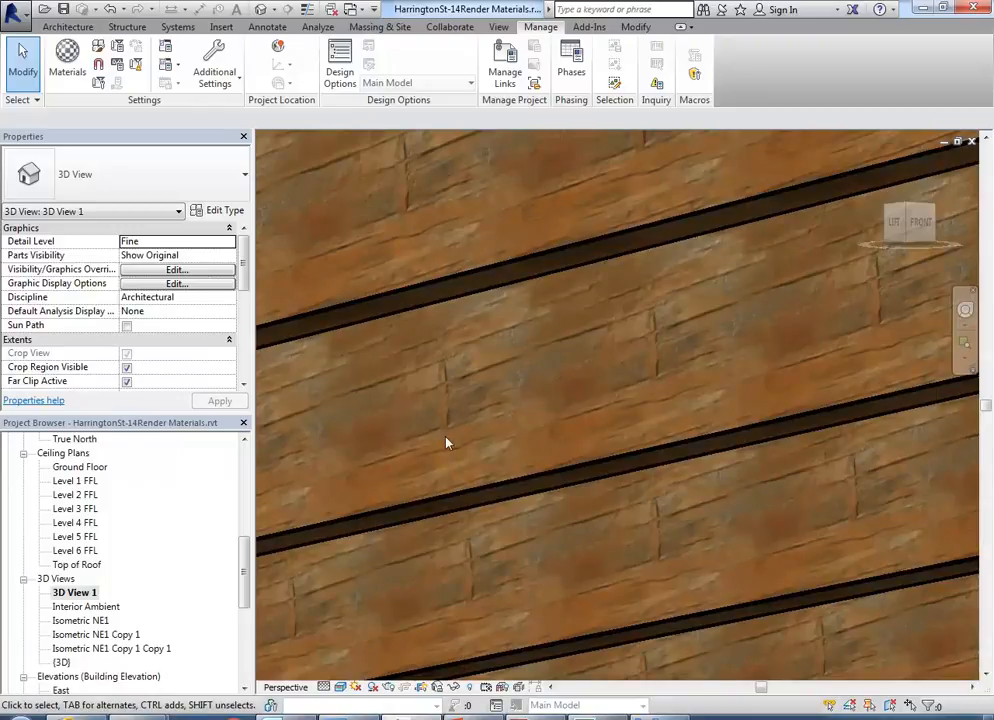
Select one of the 200 x 50mm ceiling joists and open its type's structural material for editing
click(506, 492)
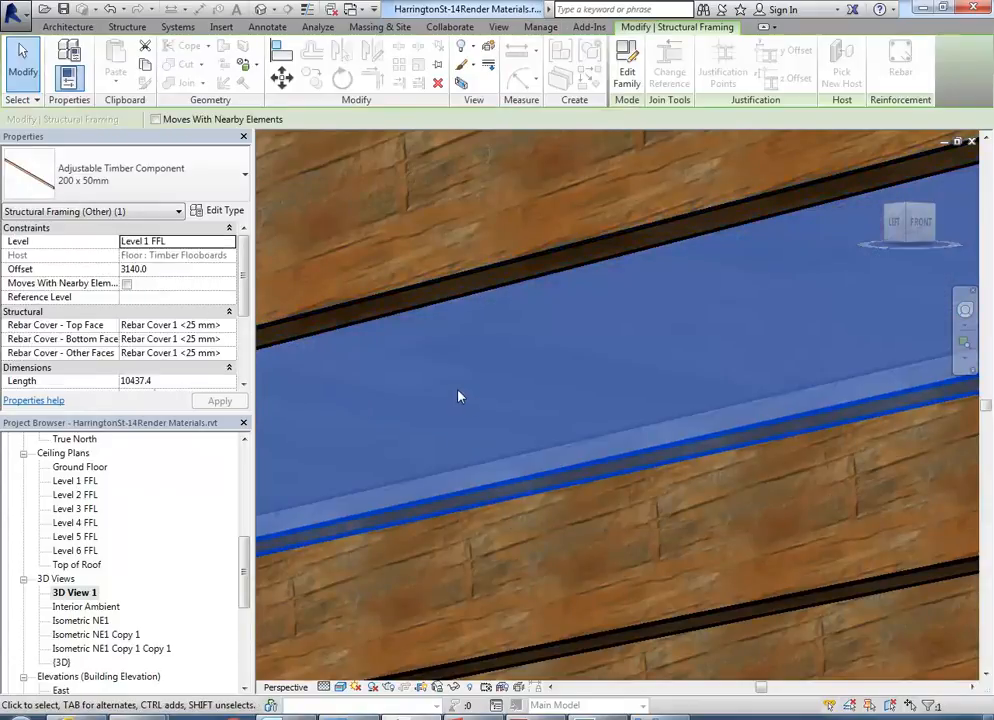
middle_drag(459, 397, 568, 396)
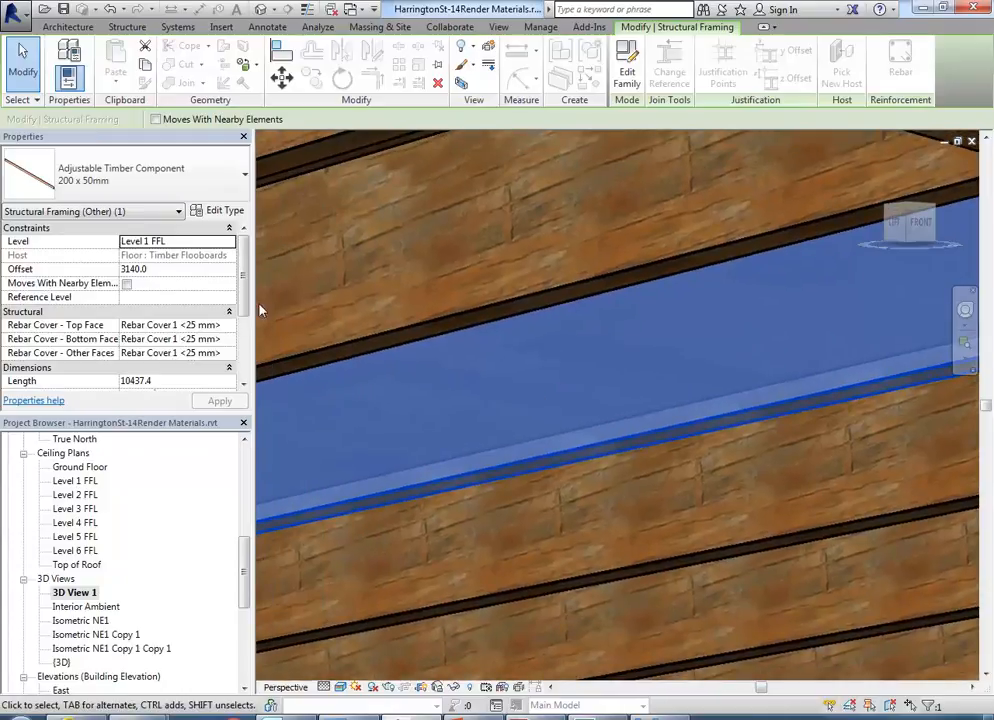
click(220, 211)
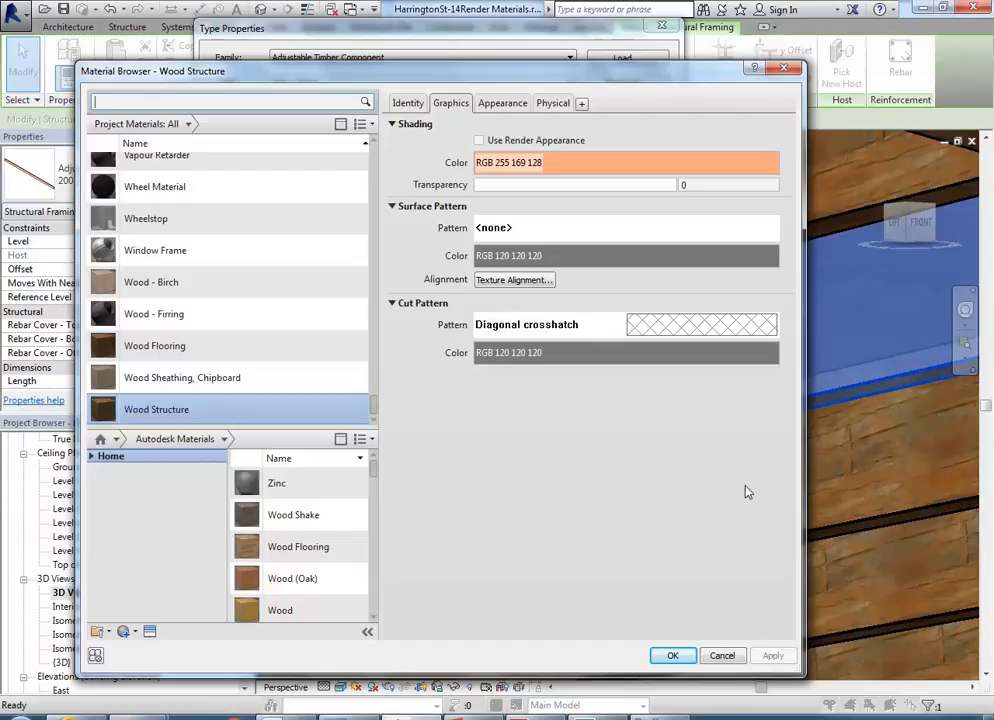
Duplicate the Wood Structure material as Wood Structure Joist Beam and duplicate its appearance asset for the copy
right_click(154, 413)
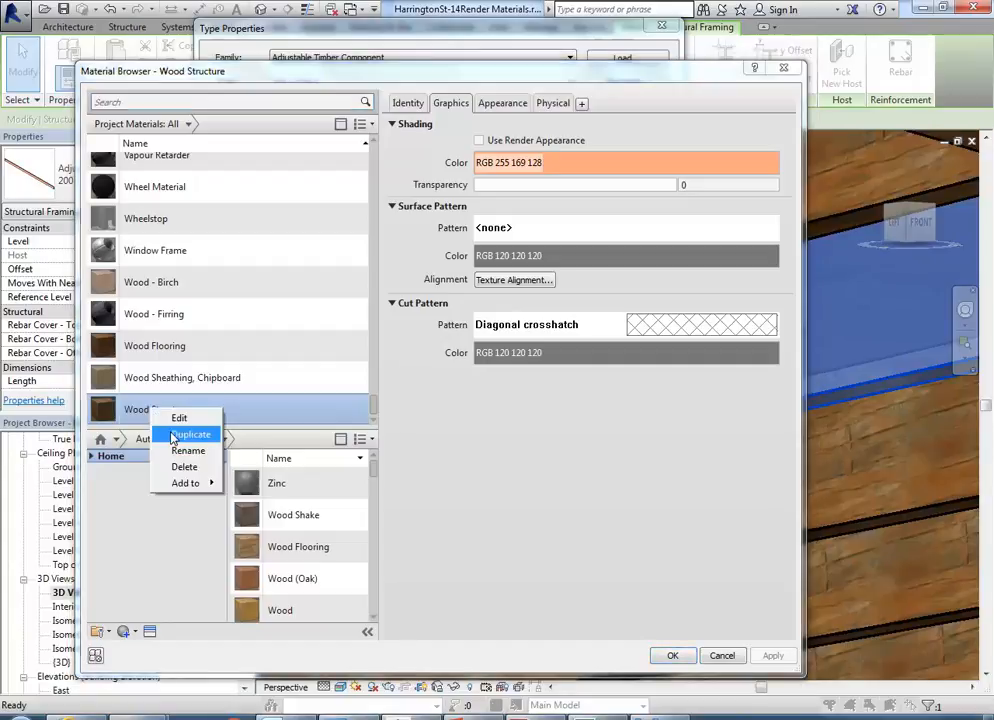
click(175, 435)
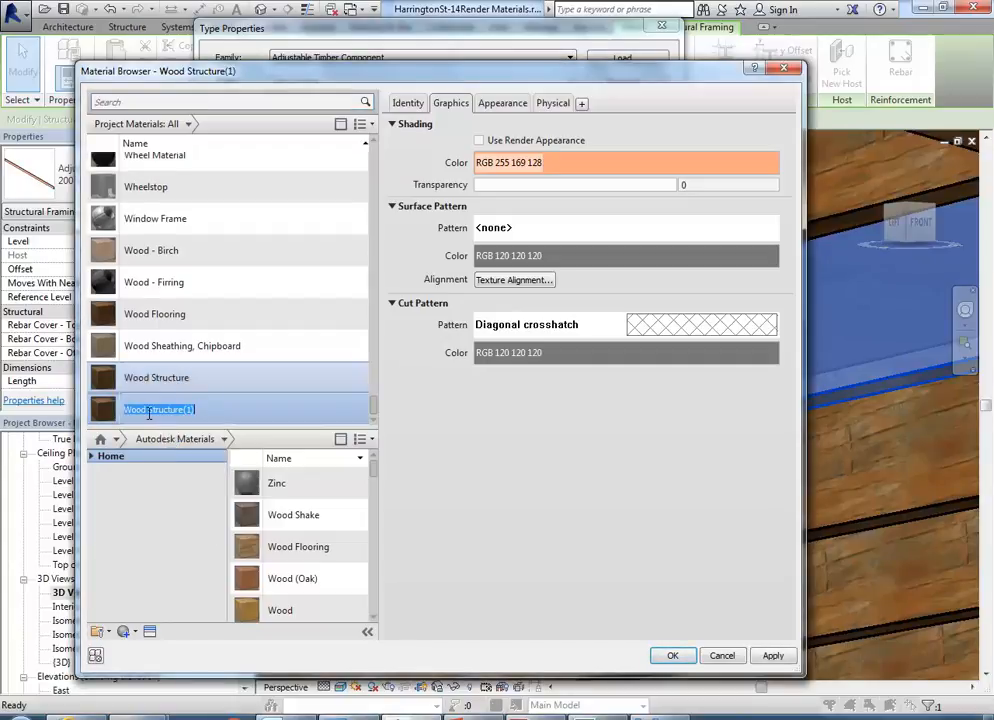
click(212, 411)
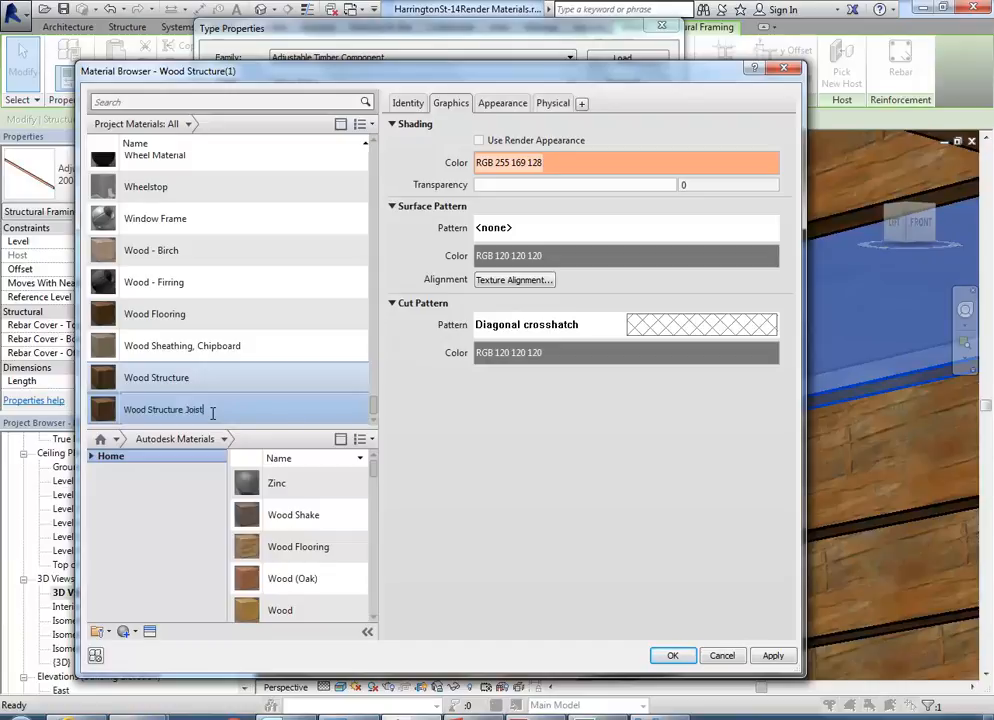
text(Joist Beam)
key(Return)
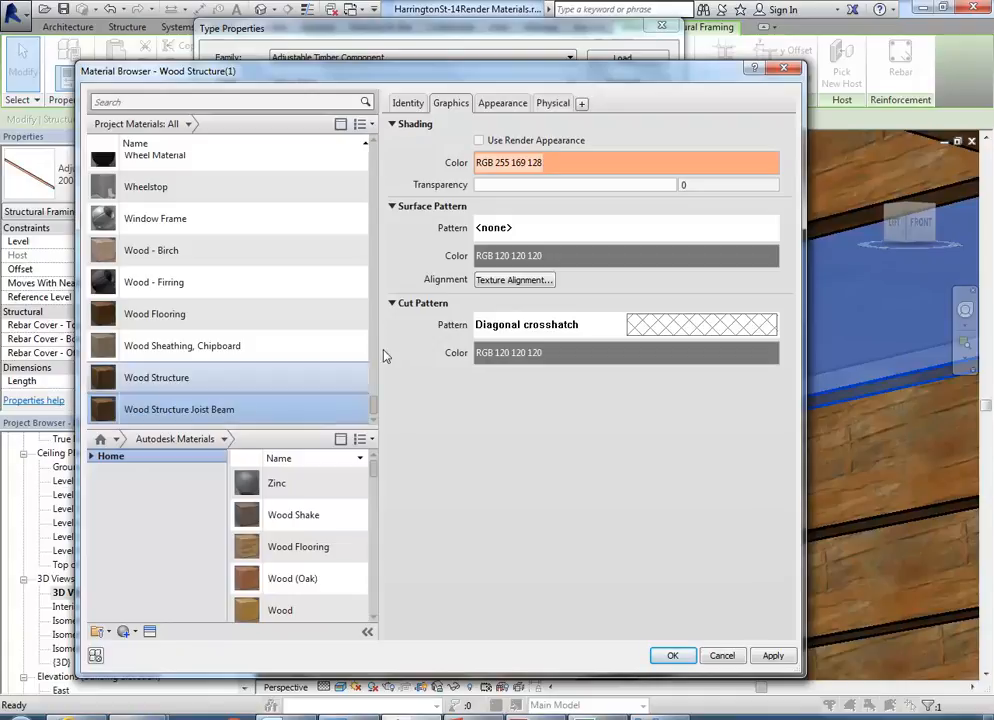
click(500, 104)
right_click(500, 105)
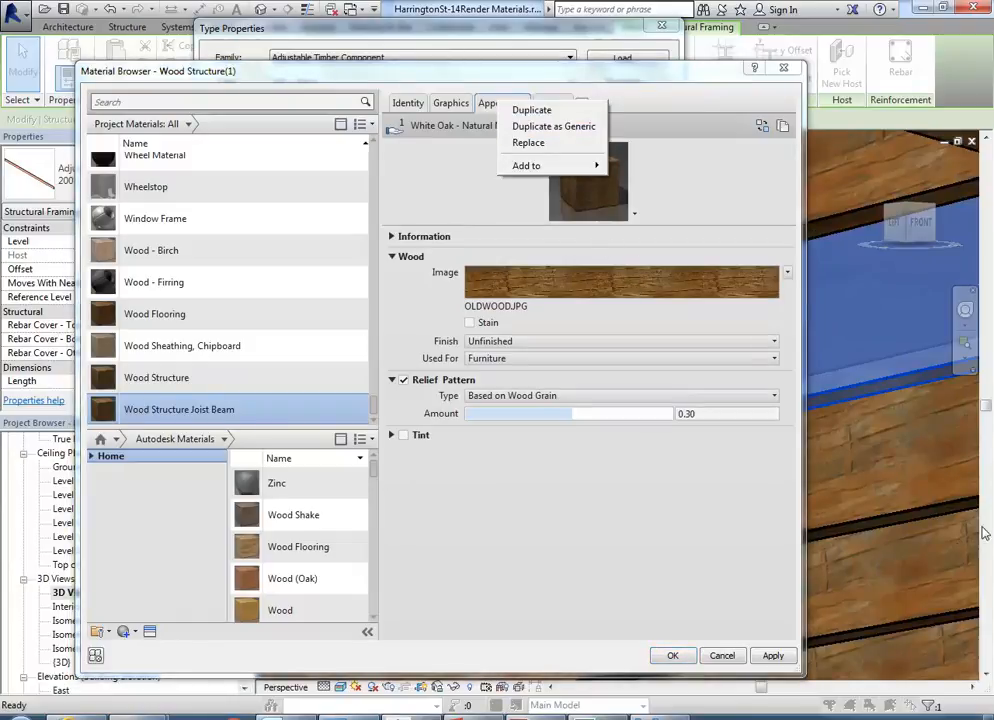
click(545, 110)
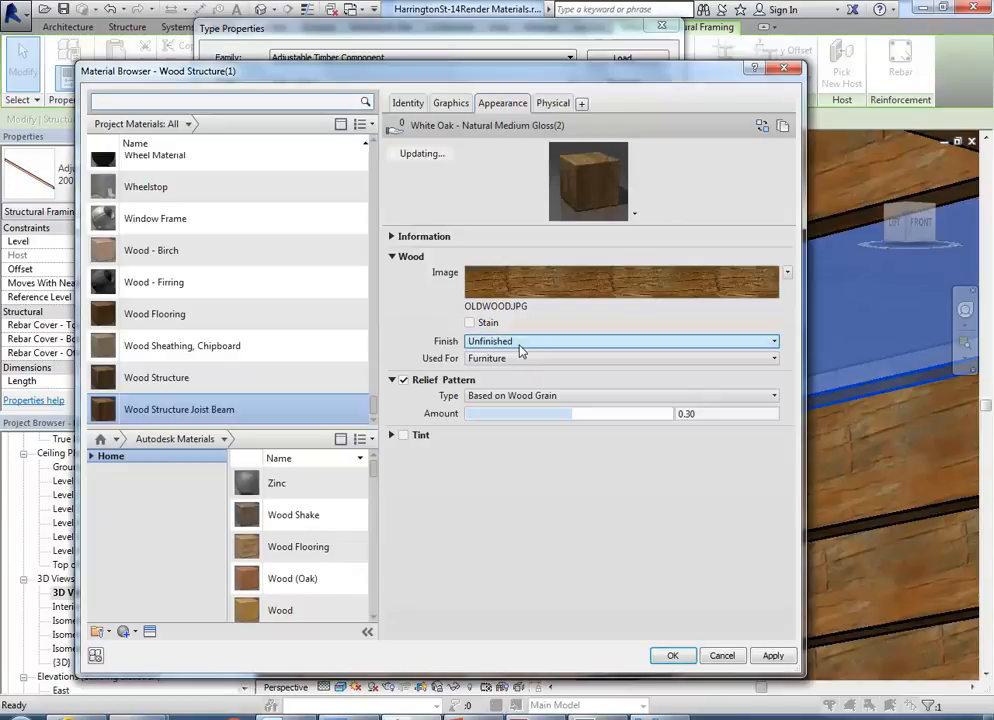
Examine the size and UV scale settings of the copy's OLDWOOD.JPG texture, and discard the joist type's material changes
click(583, 289)
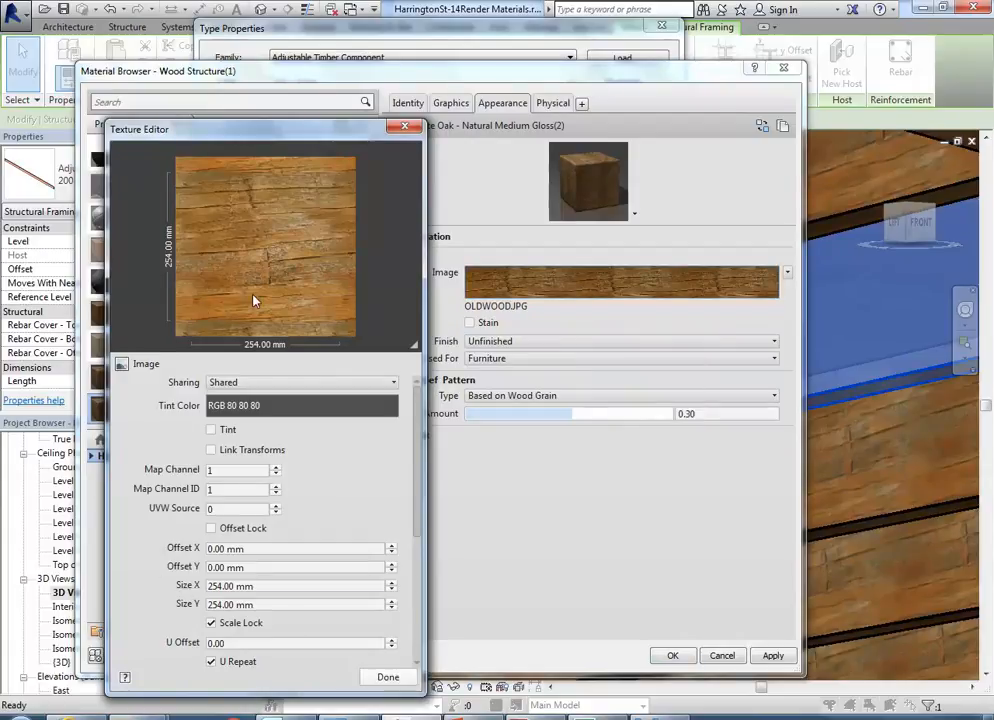
click(403, 128)
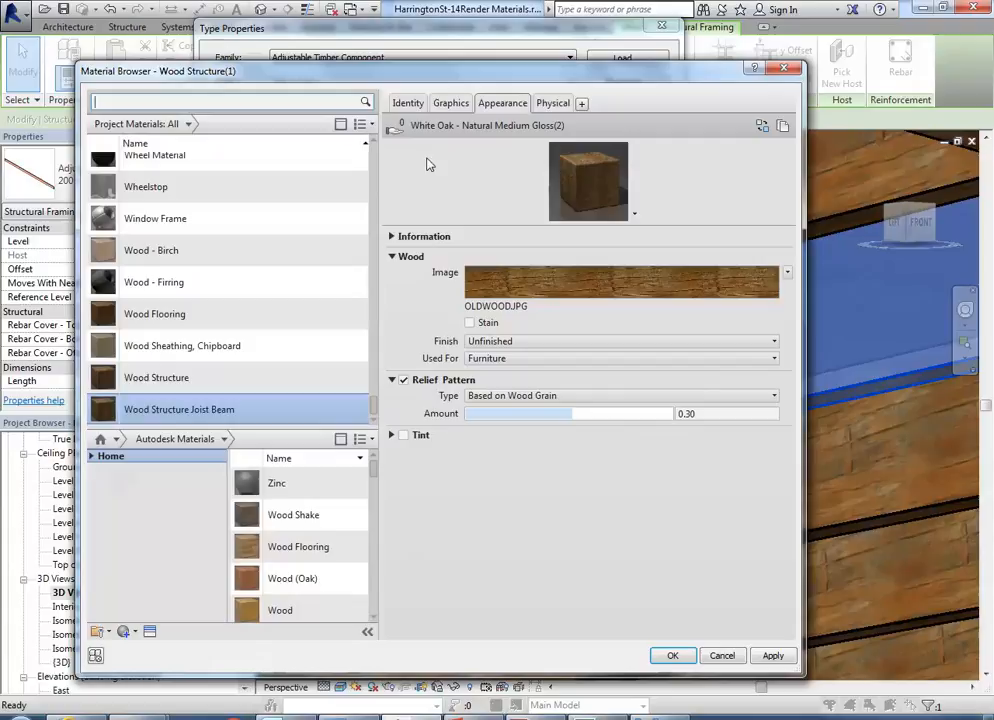
click(510, 287)
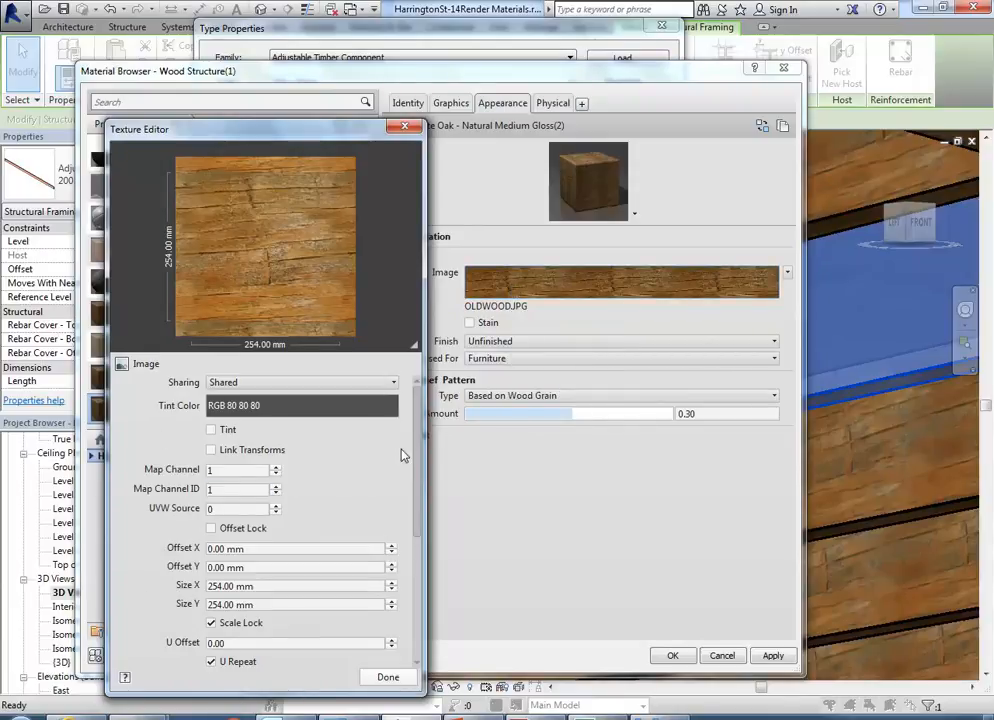
scroll(420, 449, down, 5)
scroll(330, 450, up, 5)
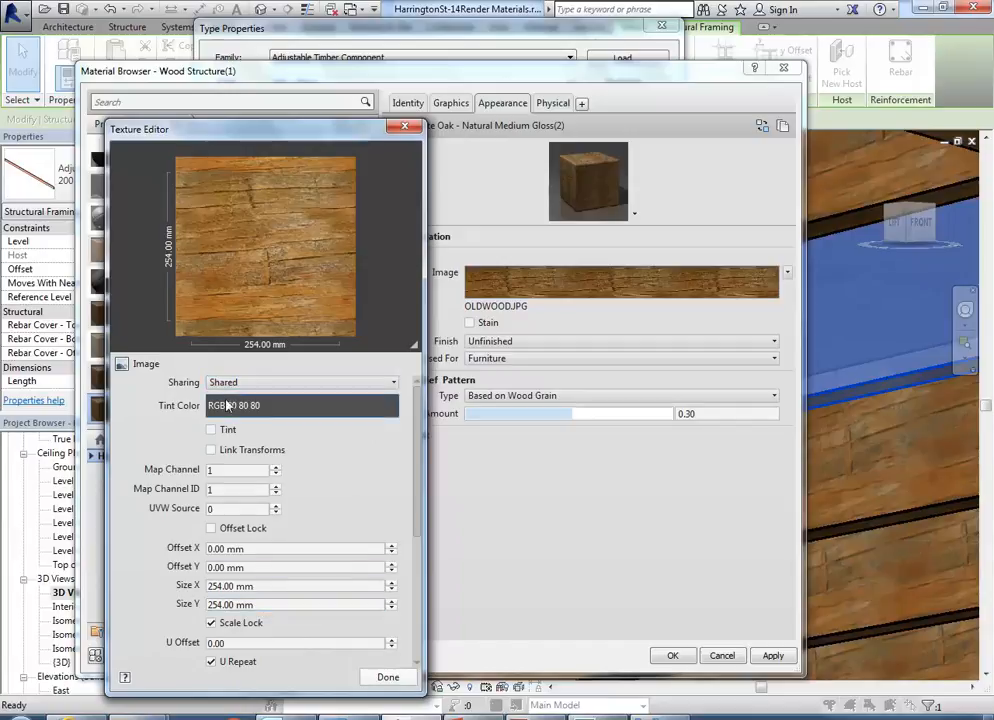
click(234, 605)
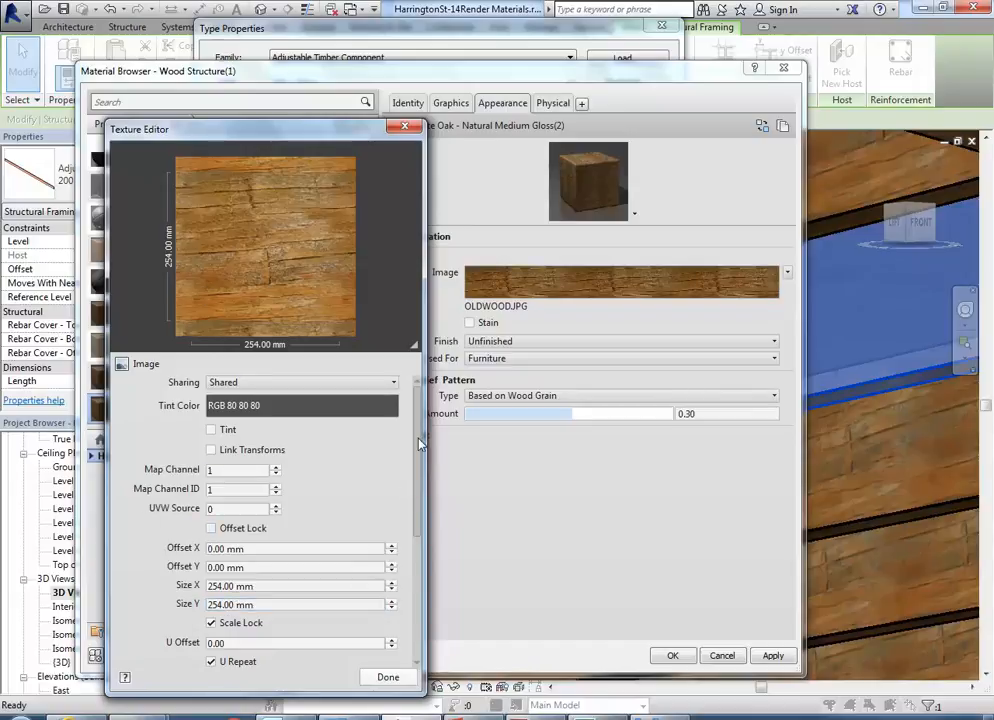
scroll(418, 500, down, 3)
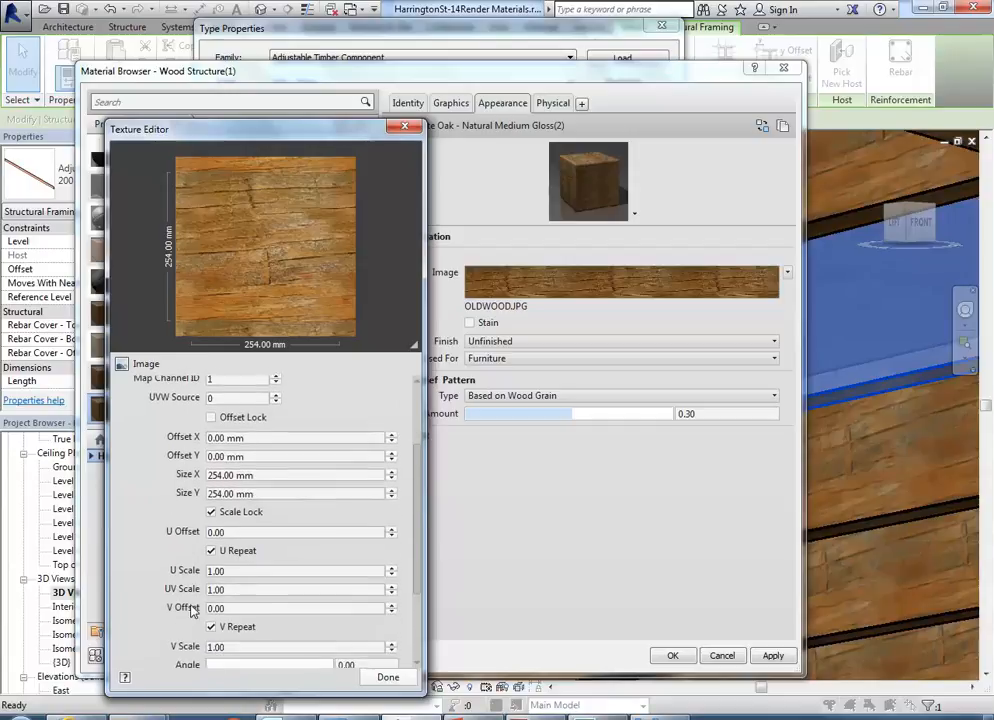
click(243, 589)
double_click(251, 589)
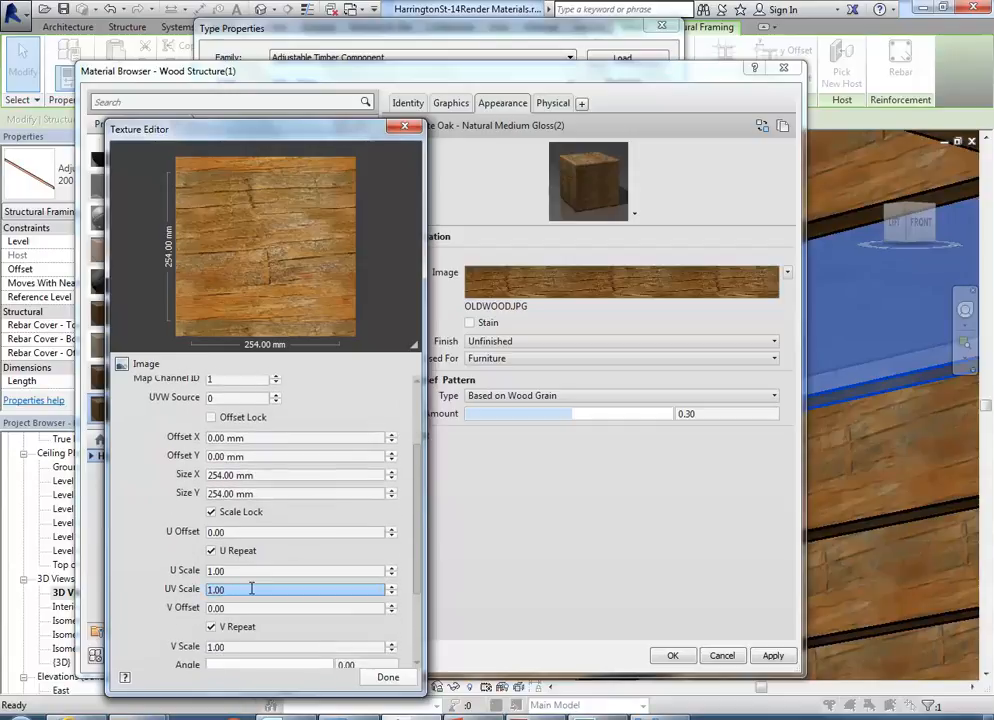
click(387, 680)
click(665, 655)
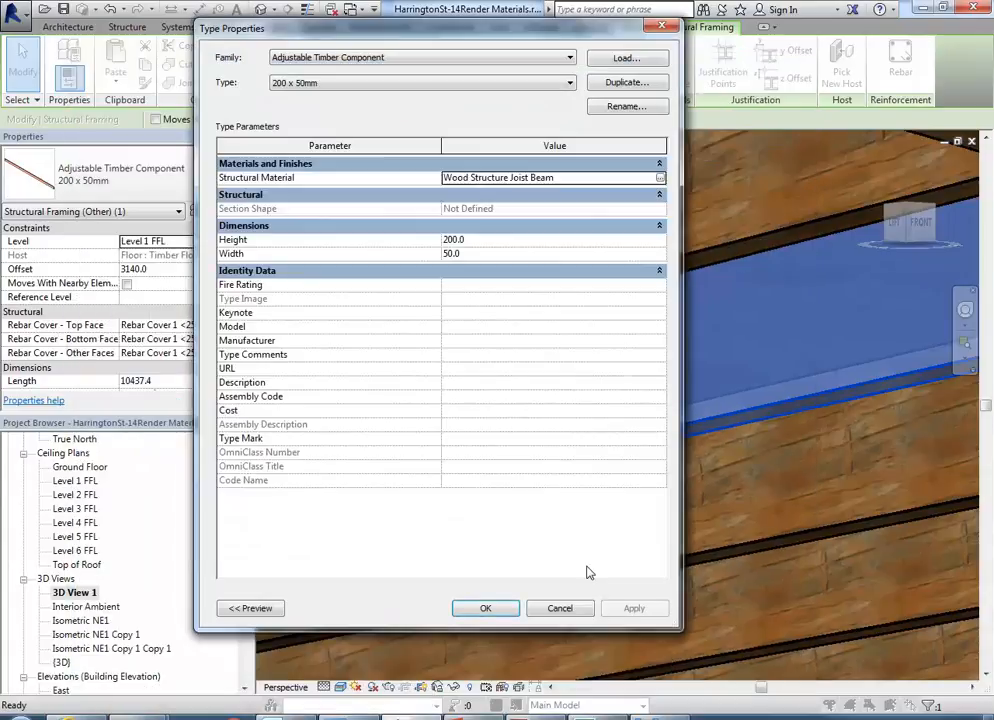
click(560, 607)
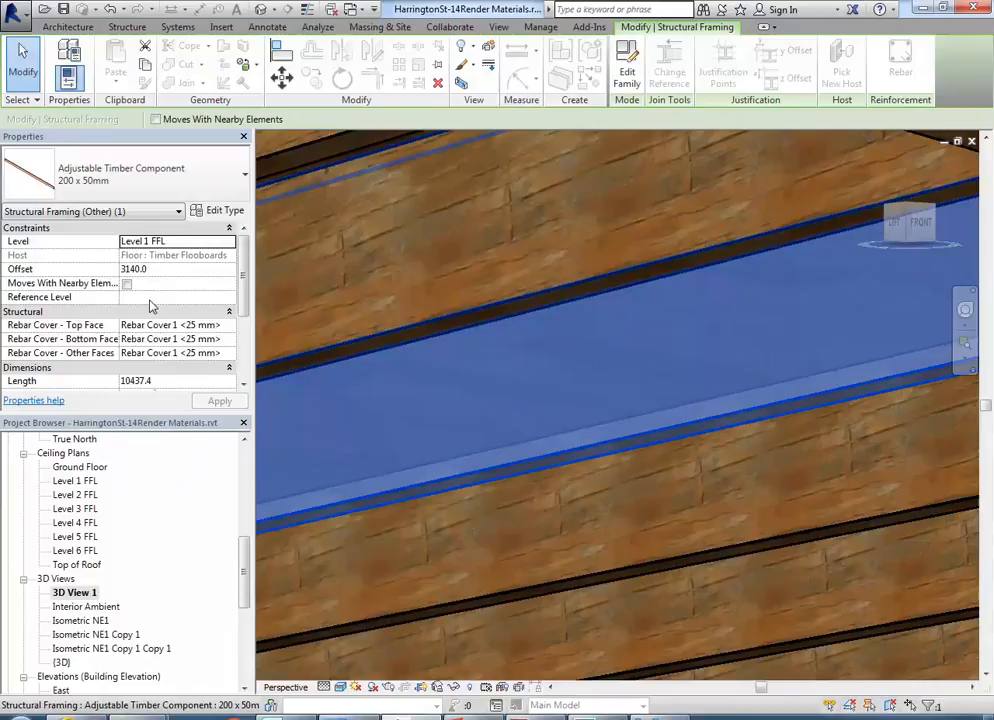
Reopen the joist type's Wood Structure material and set the rotation of its OLDWOOD.JPG texture to 5°
click(213, 220)
click(550, 177)
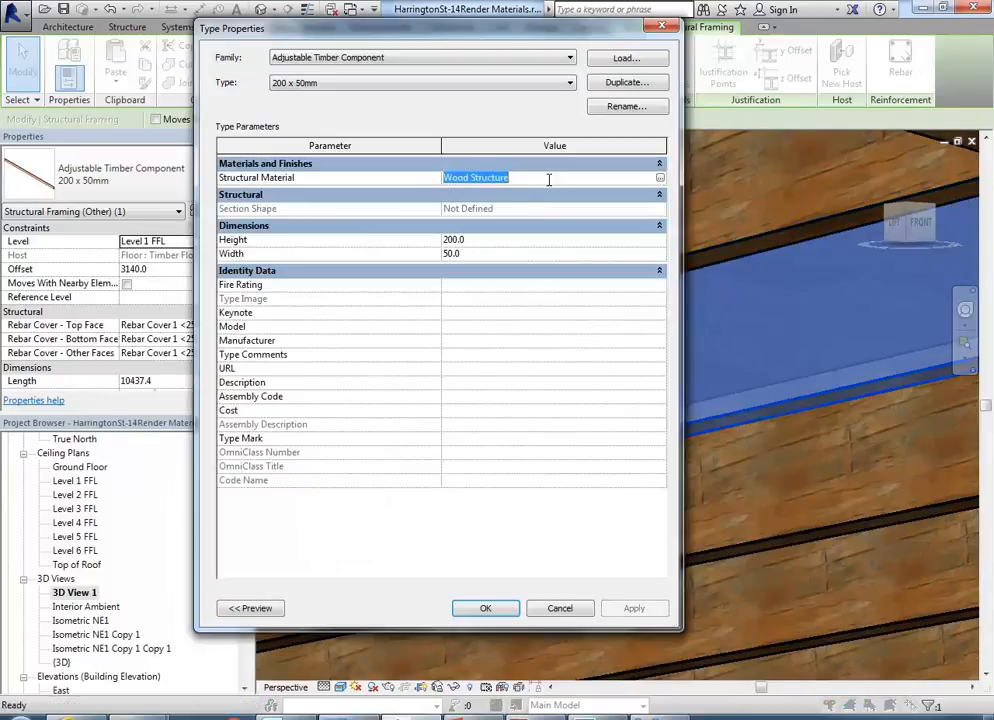
click(660, 178)
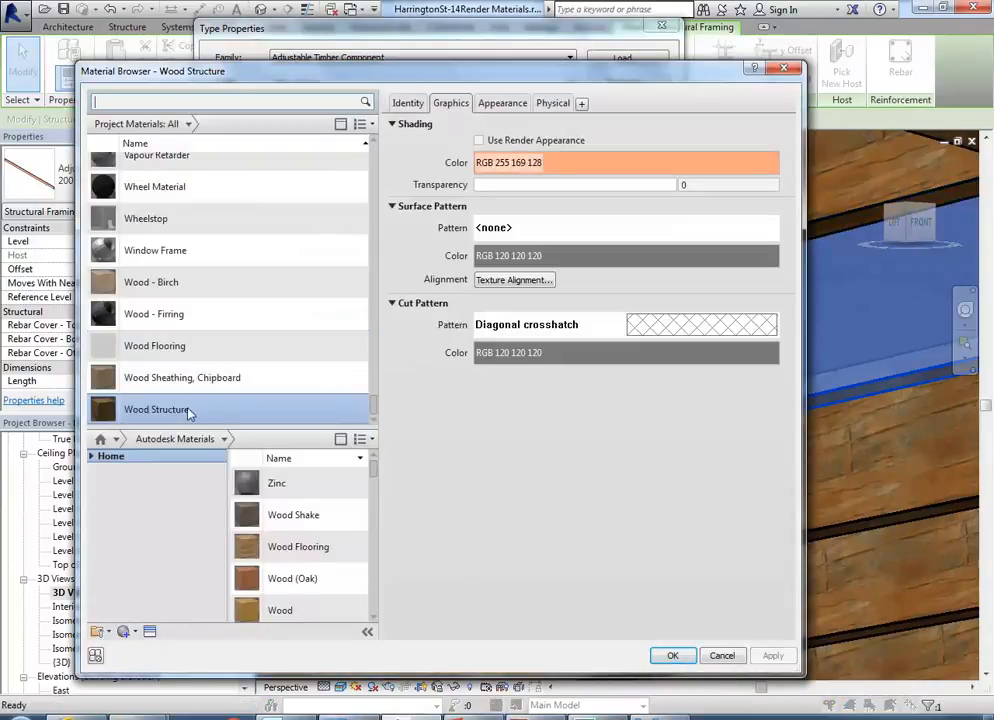
right_click(153, 409)
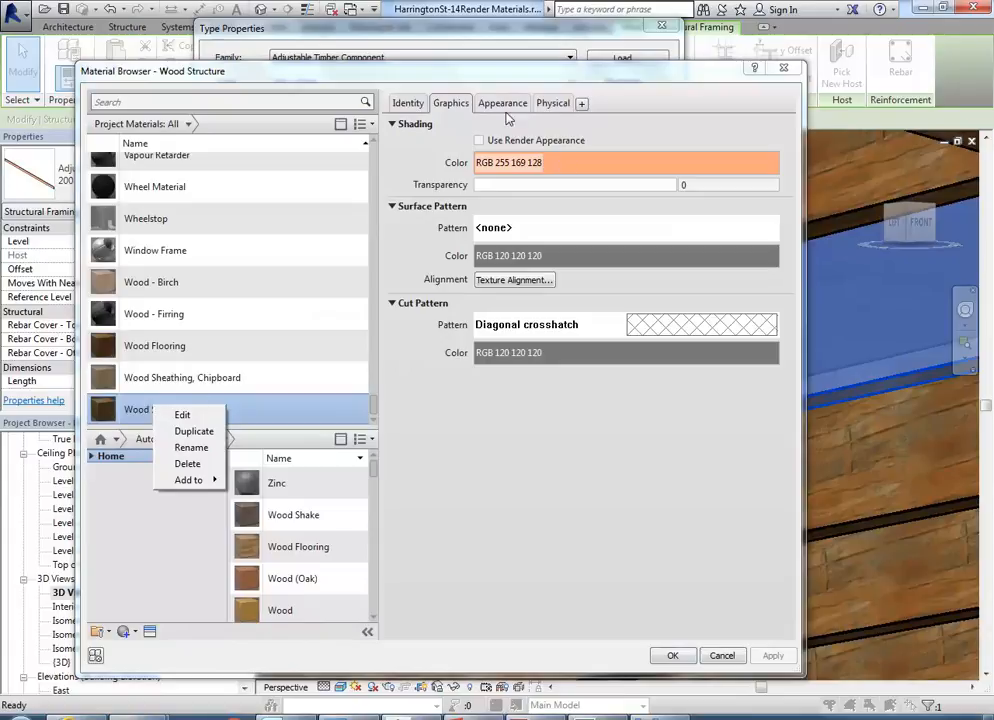
click(503, 103)
click(567, 289)
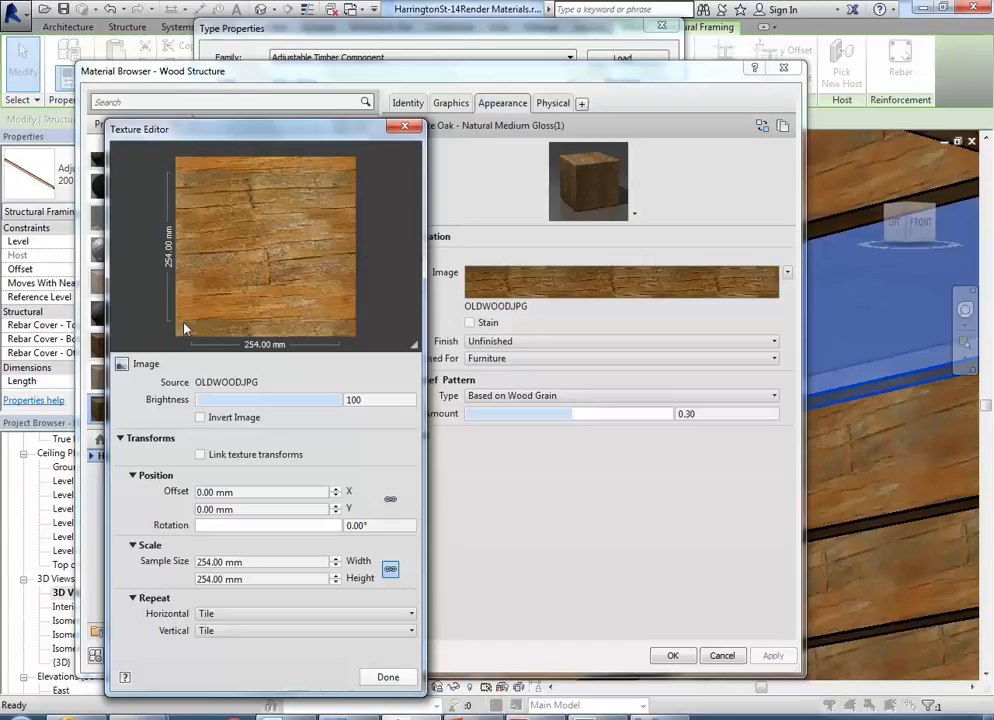
click(381, 527)
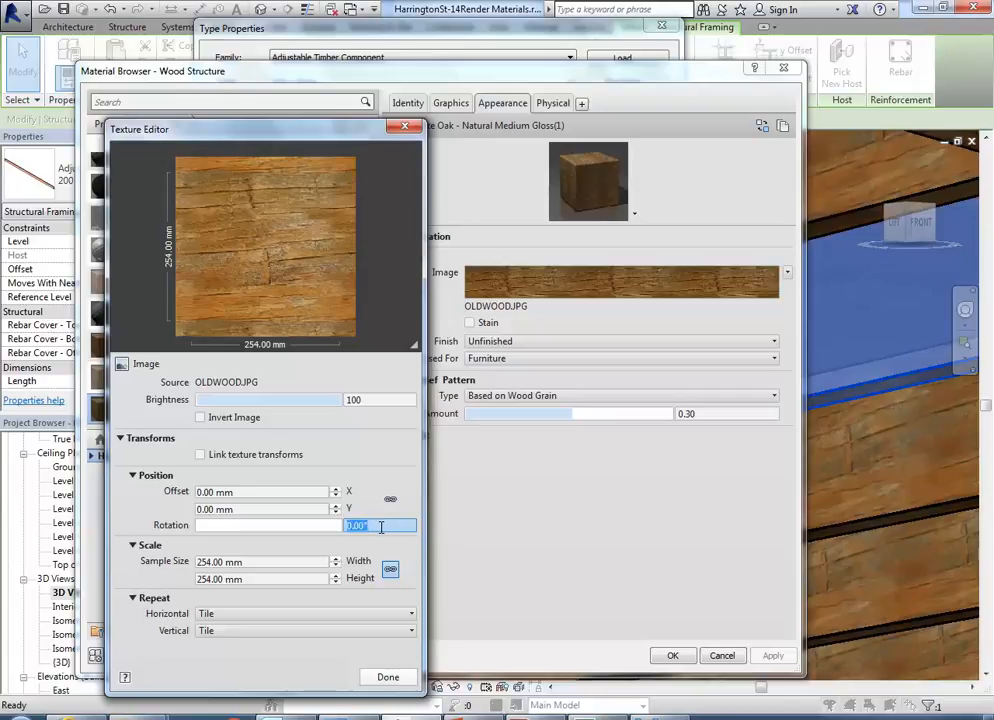
text(5)
click(295, 508)
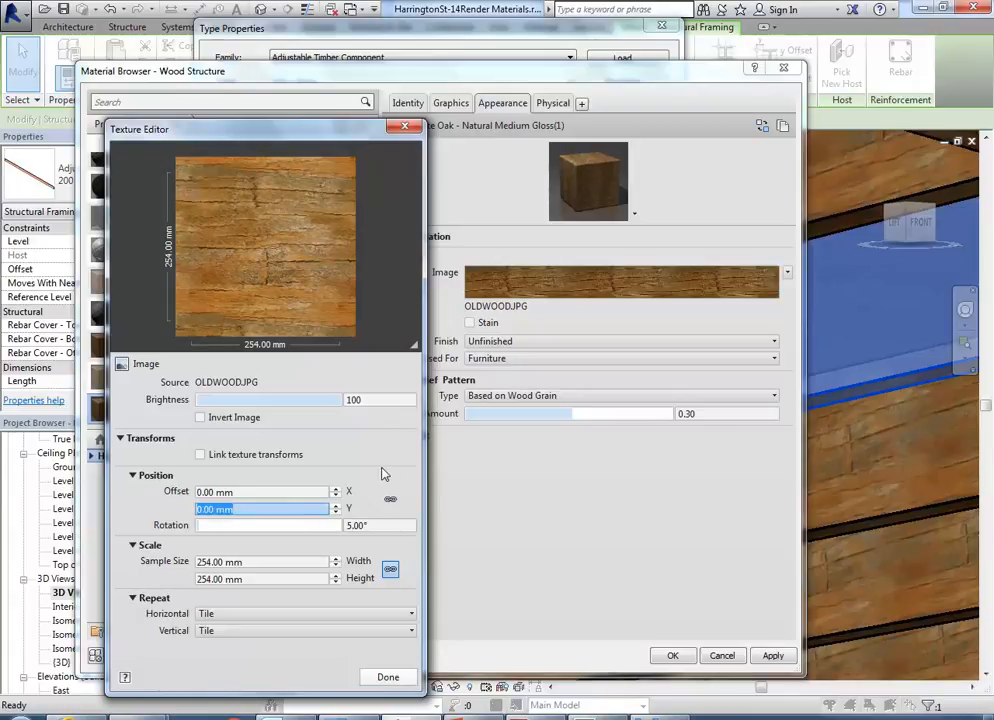
Accept the edited texture rotation in the Wood Structure material and the joist type's properties
click(386, 677)
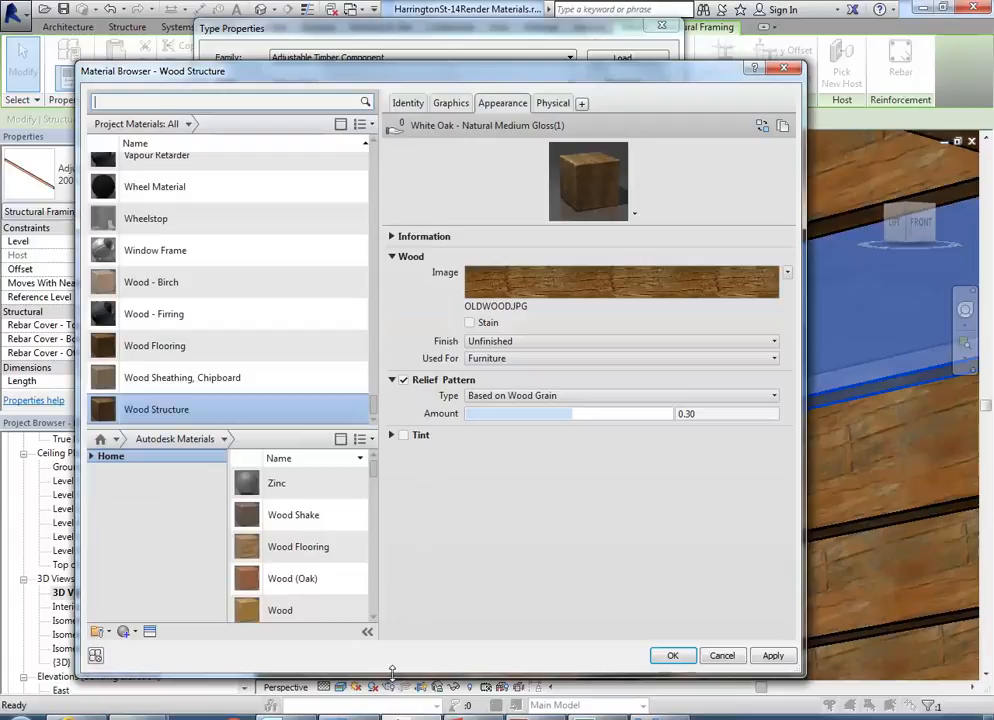
click(675, 658)
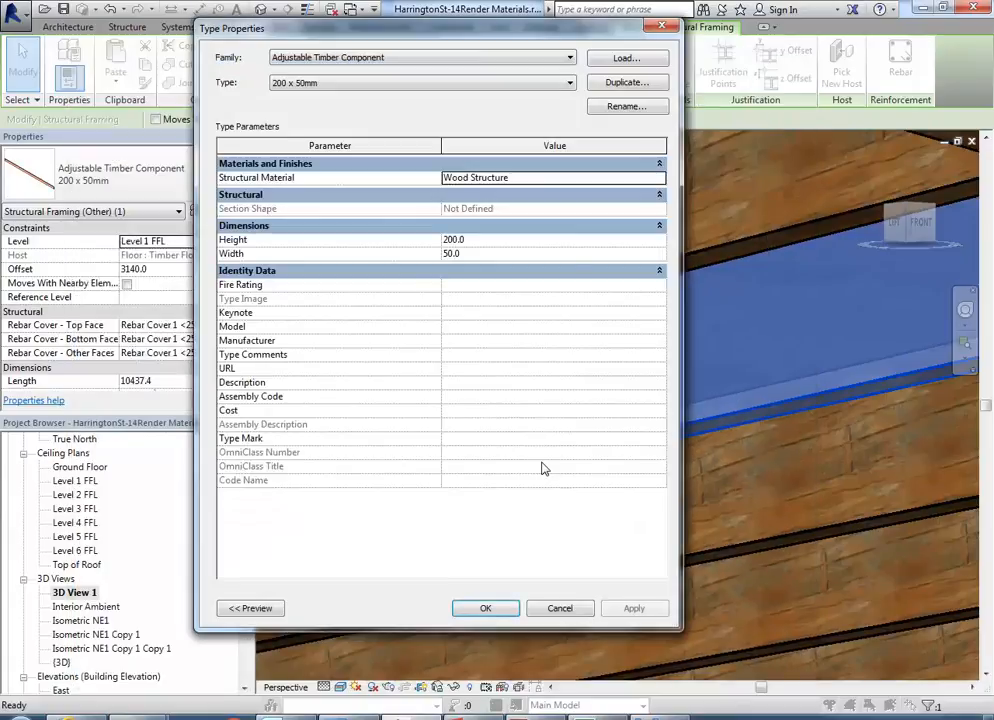
click(484, 606)
Examine the alignment, grain direction and tiling of the rotated wood texture on the ceiling joists and beams
scroll(633, 523, down, 2)
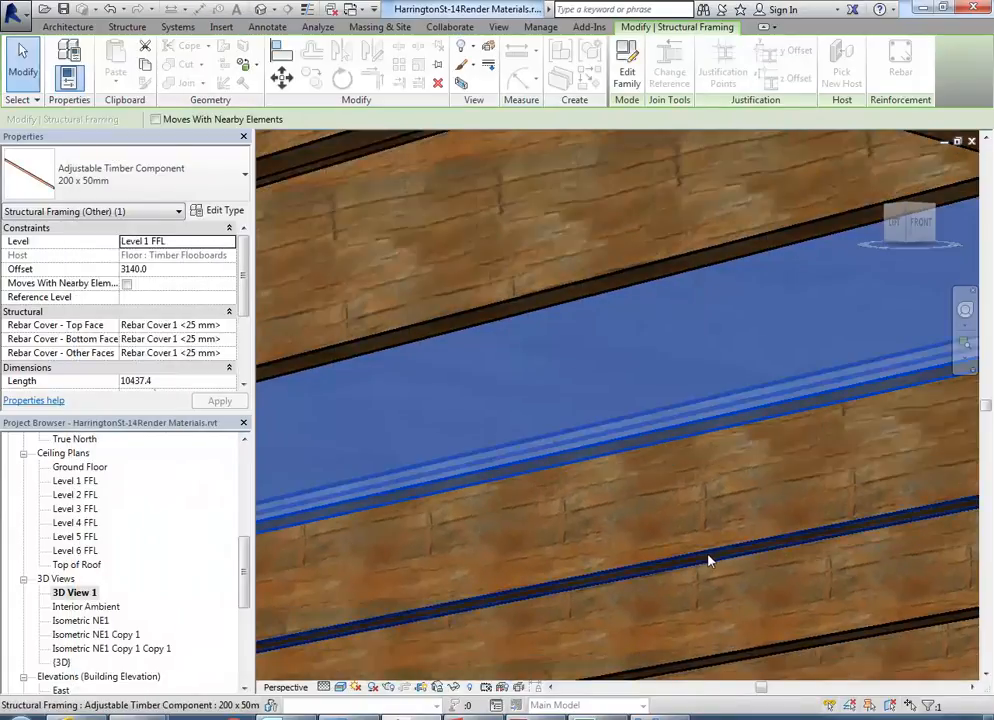
scroll(597, 548, down, 3)
scroll(563, 502, down, 3)
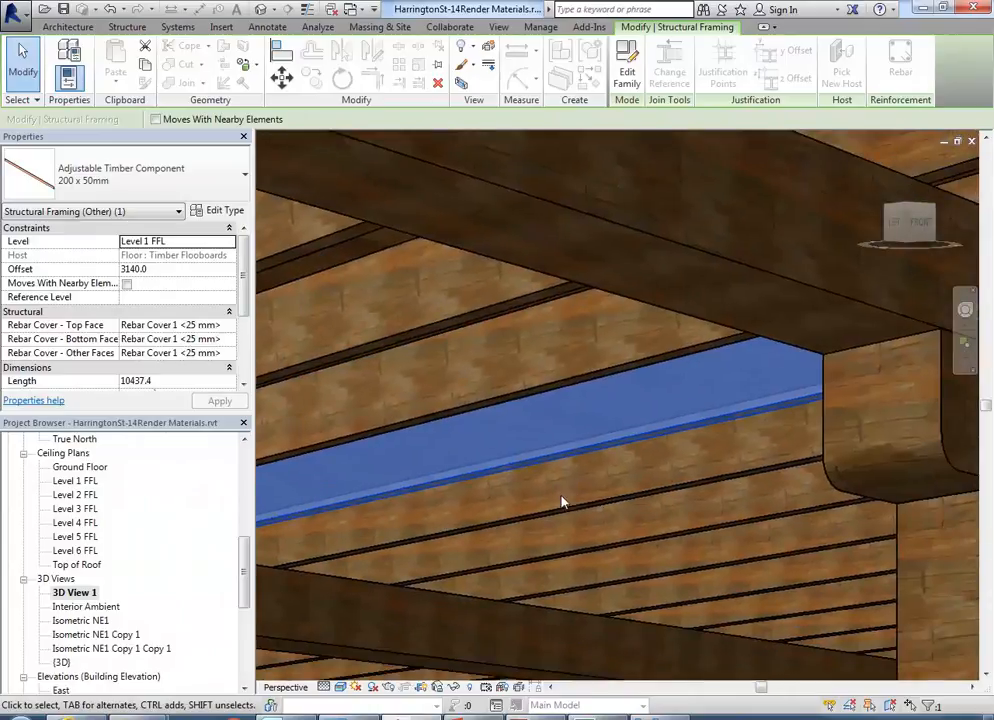
scroll(570, 441, up, 2)
scroll(548, 438, up, 4)
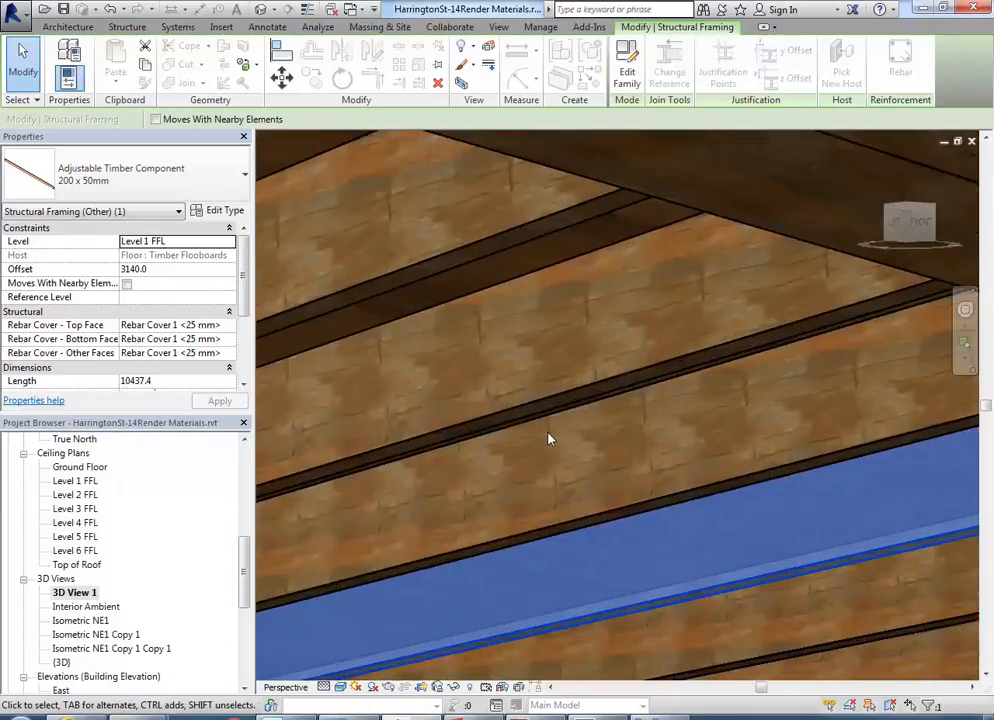
scroll(548, 438, down, 2)
middle_drag(506, 437, 486, 428)
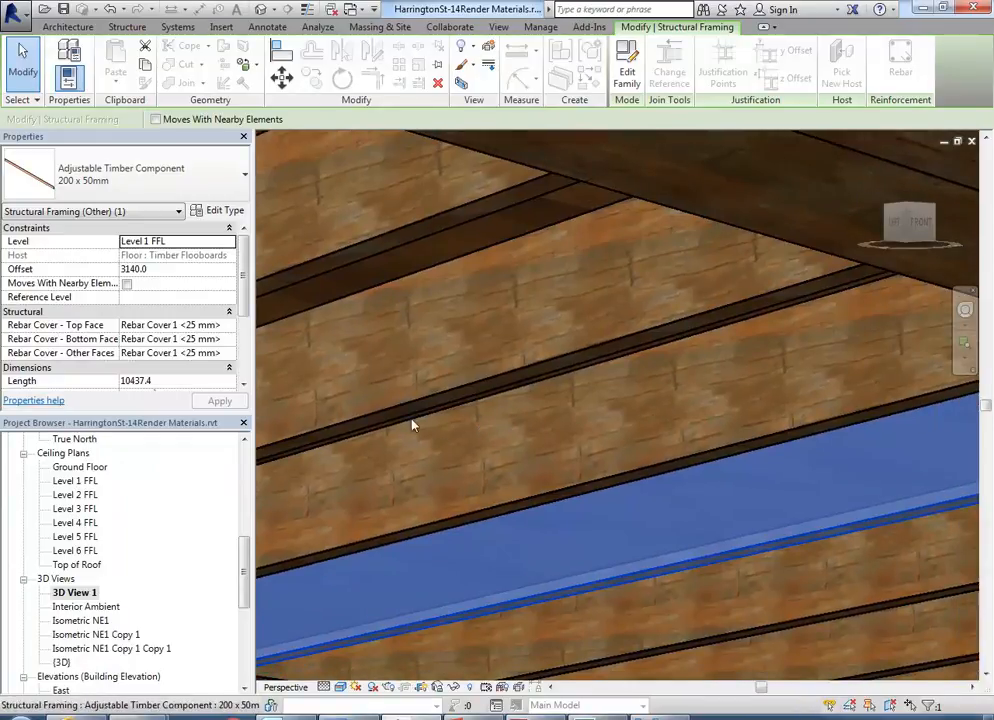
middle_drag(516, 277, 520, 447)
scroll(526, 323, up, 2)
scroll(518, 361, up, 2)
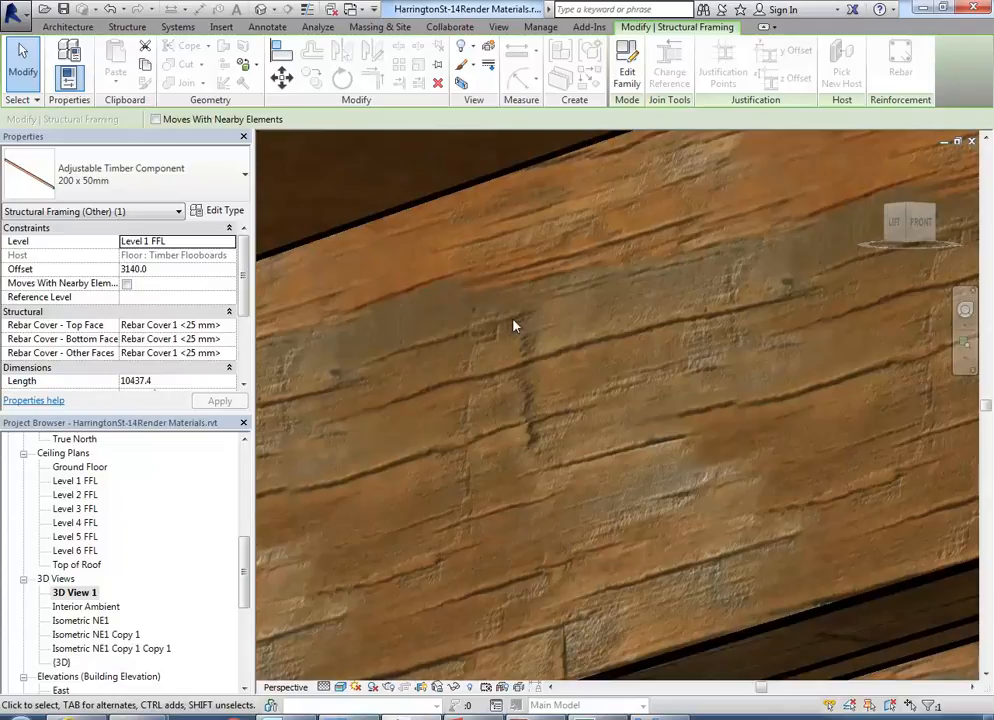
scroll(527, 399, down, 5)
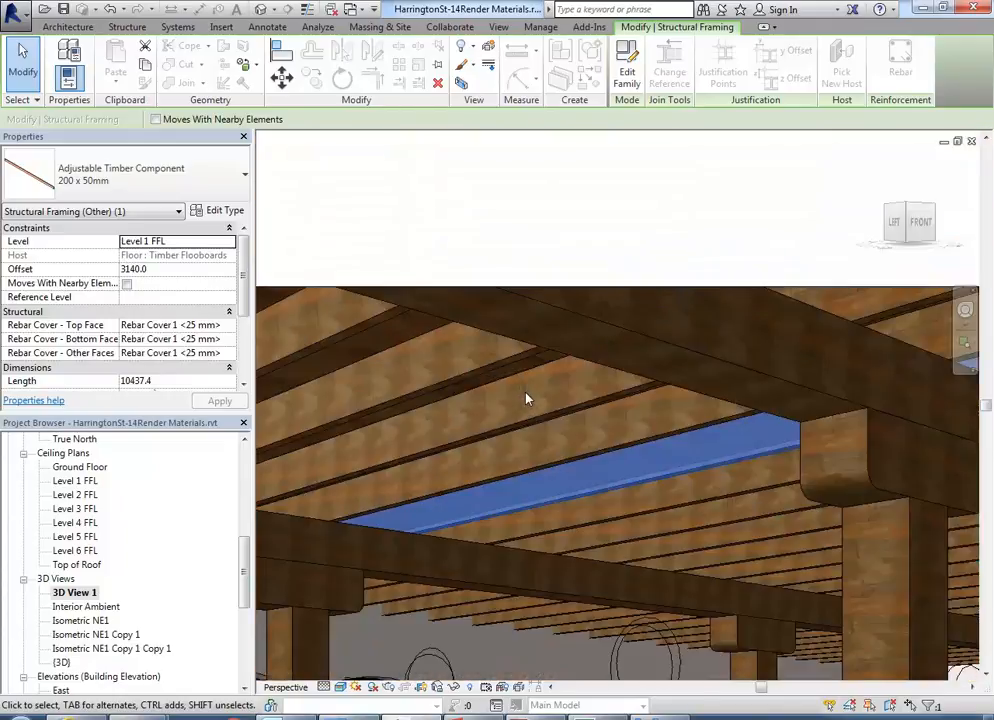
mouse_move(532, 415)
middle_down()
mouse_move(566, 492)
mouse_move(578, 489)
mouse_move(535, 395)
middle_up()
scroll(532, 420, up, 5)
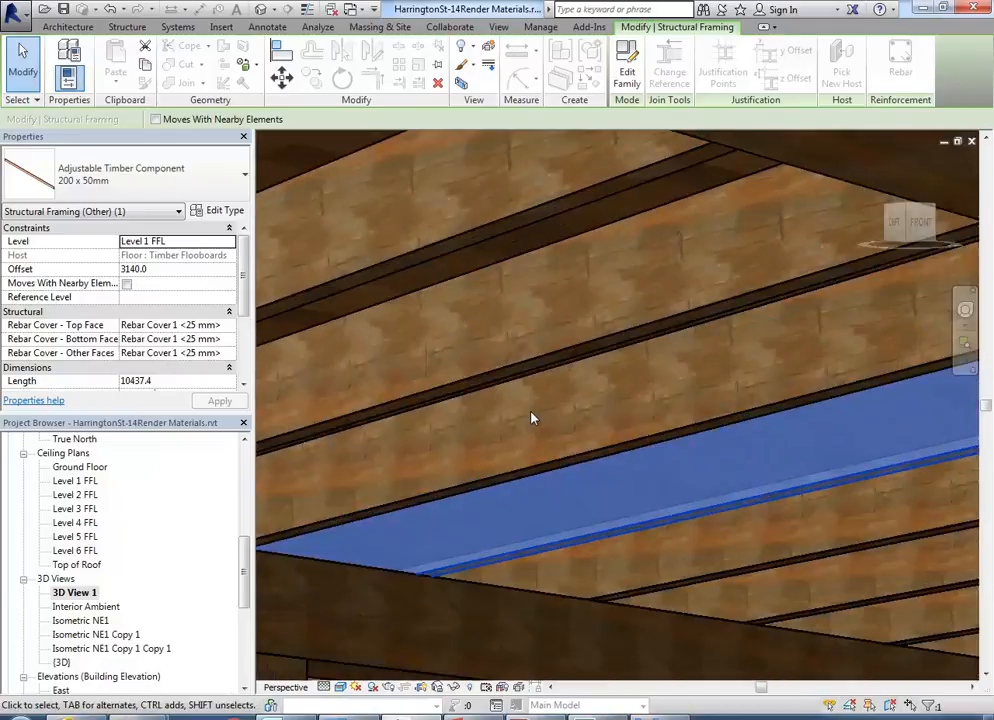
scroll(532, 418, down, 3)
middle_drag(532, 418, 493, 408)
scroll(476, 402, up, 2)
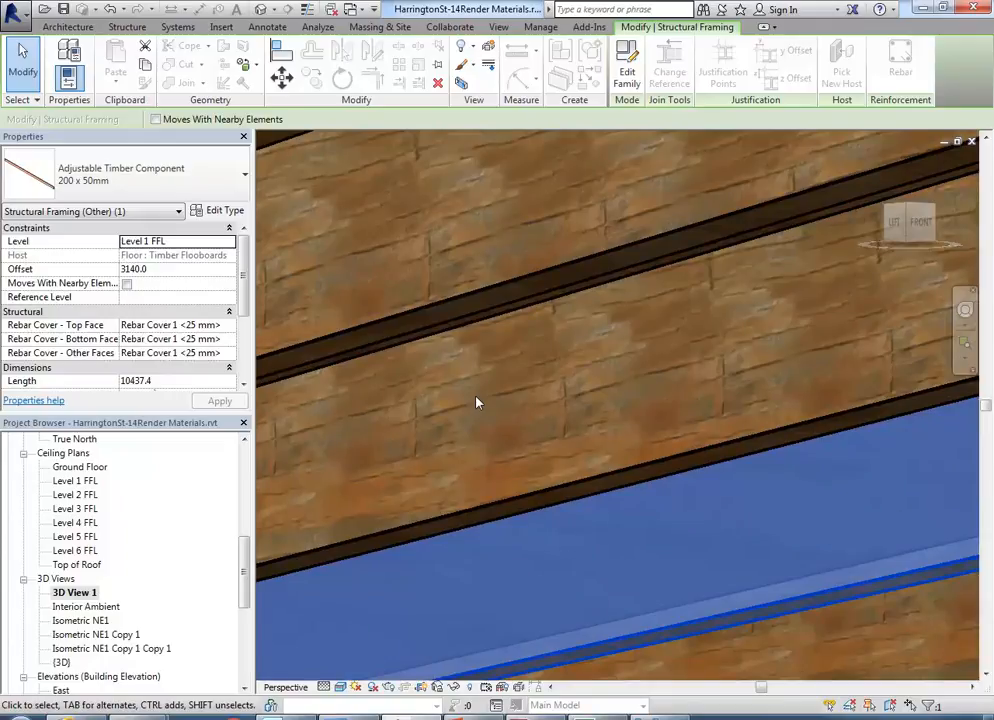
shift+middle_drag(477, 402, 455, 431)
middle_drag(515, 583, 552, 572)
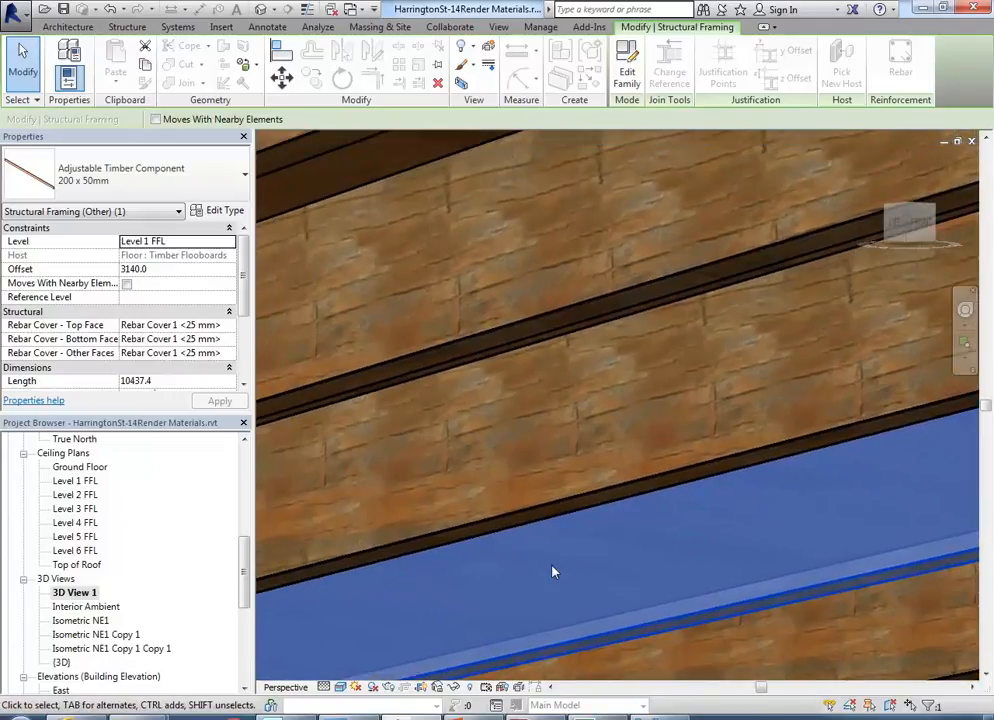
Set the sample size of the joist type's Wood Structure OLDWOOD.JPG texture to 800 x 800 mm and apply the change
click(225, 210)
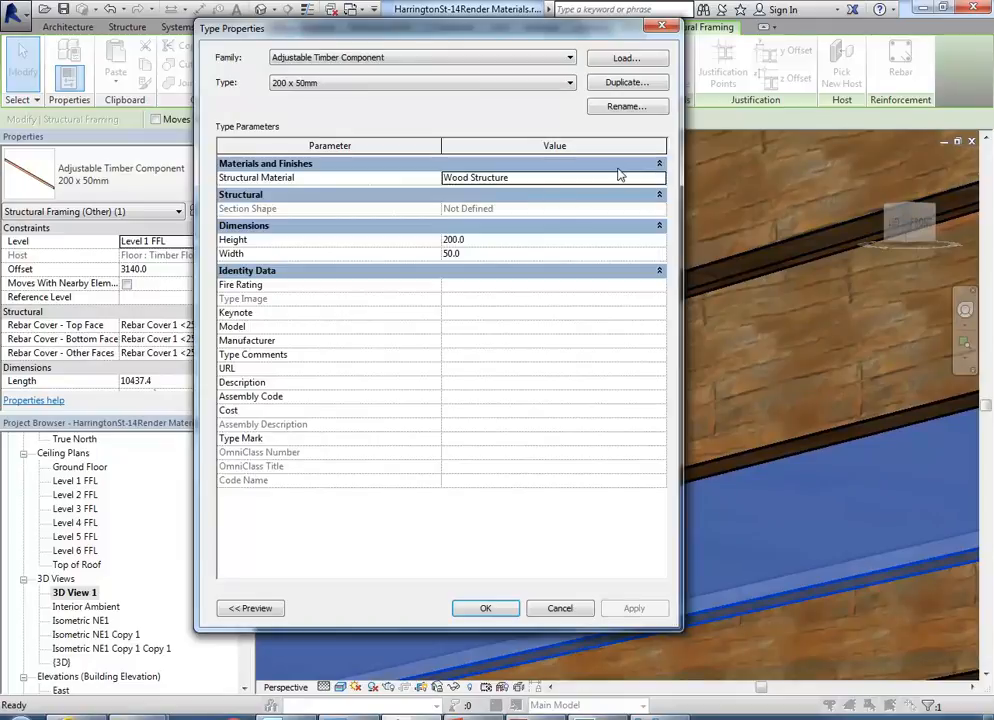
click(618, 177)
click(661, 179)
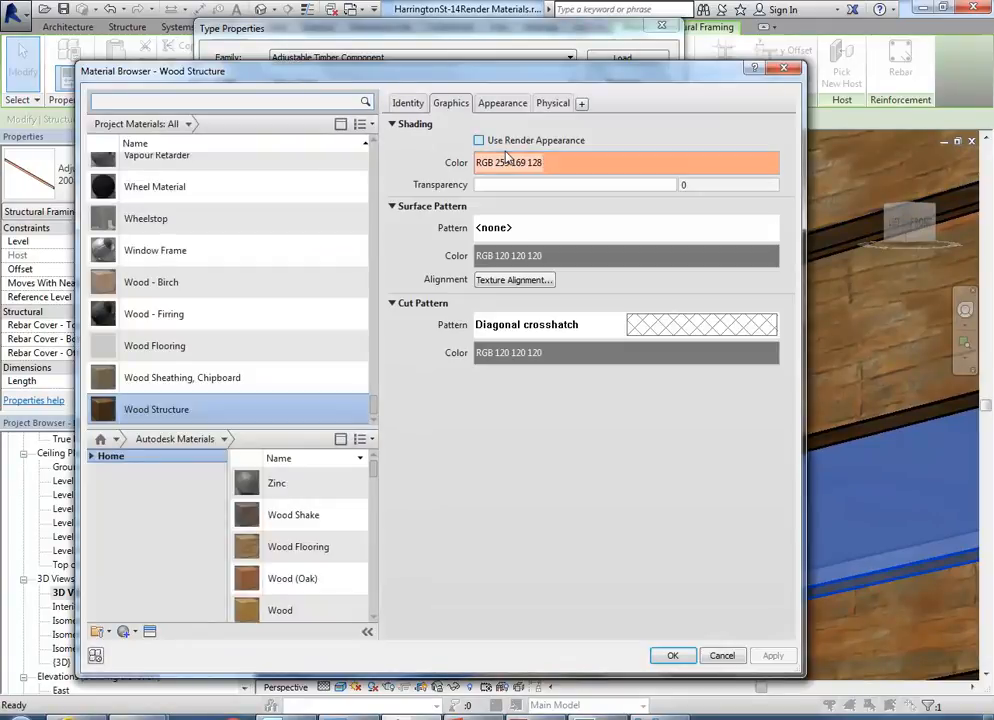
click(502, 104)
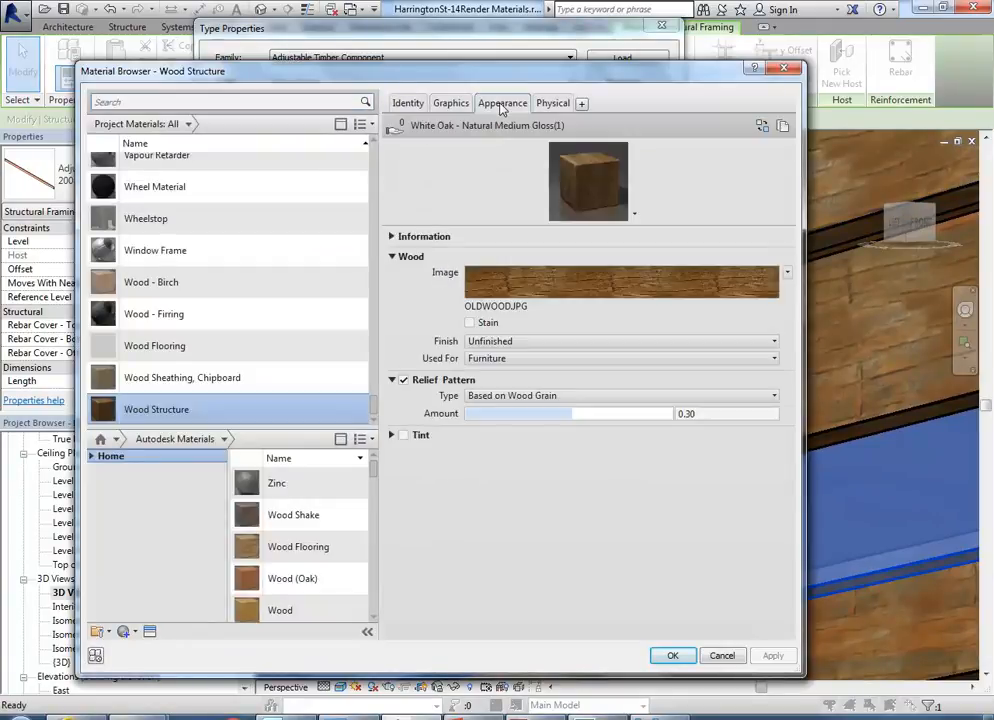
click(600, 286)
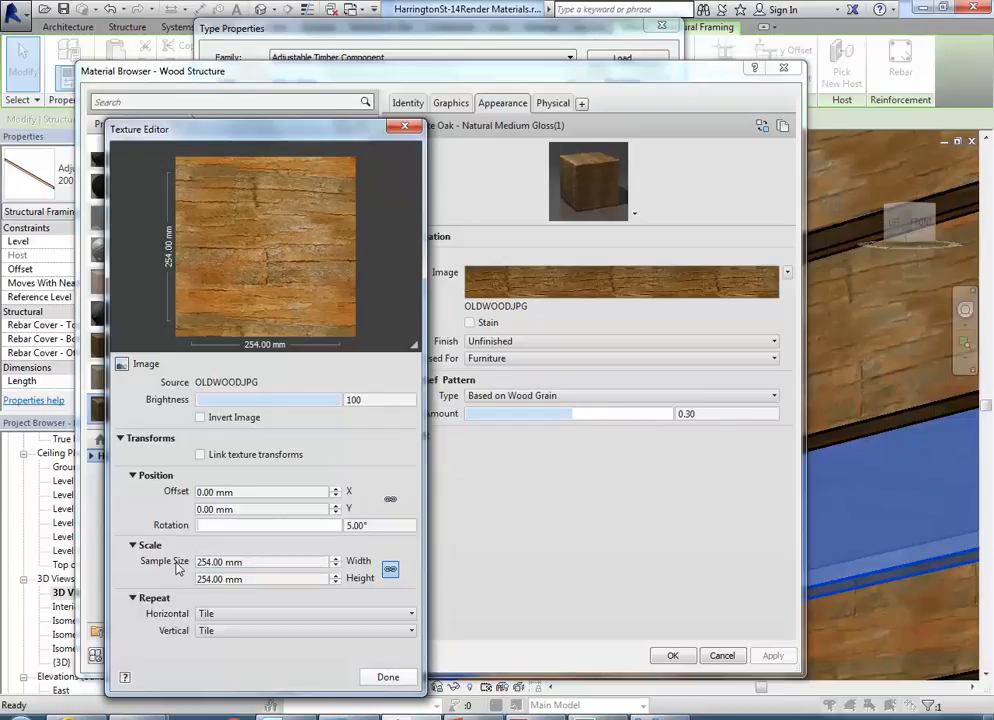
drag(259, 562, 197, 598)
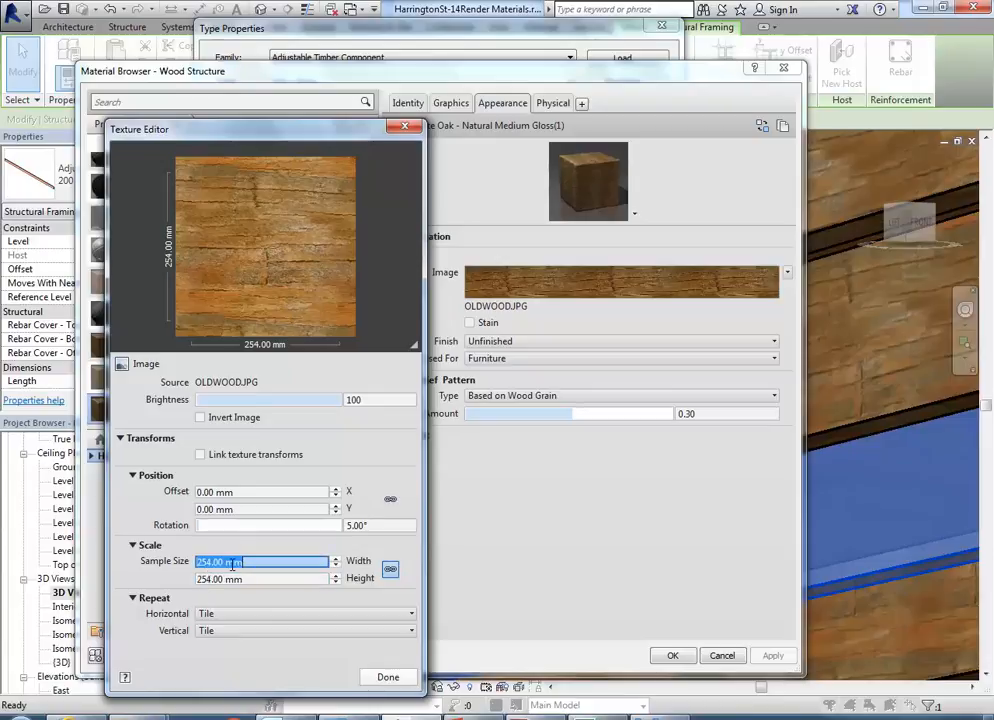
drag(224, 562, 150, 553)
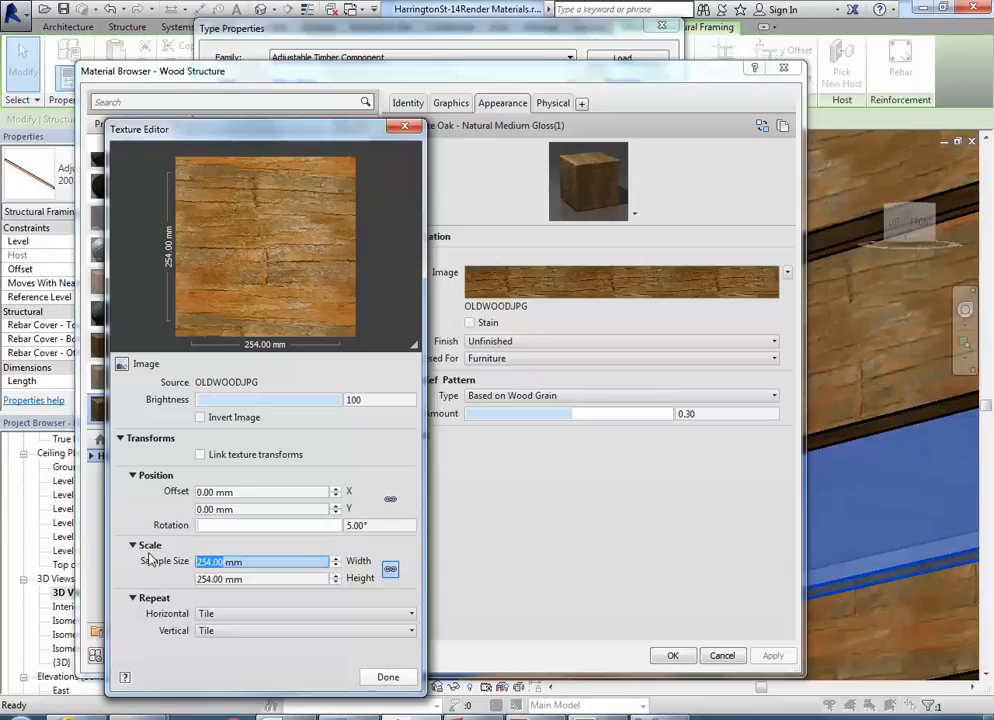
text(800)
key(Return)
click(205, 579)
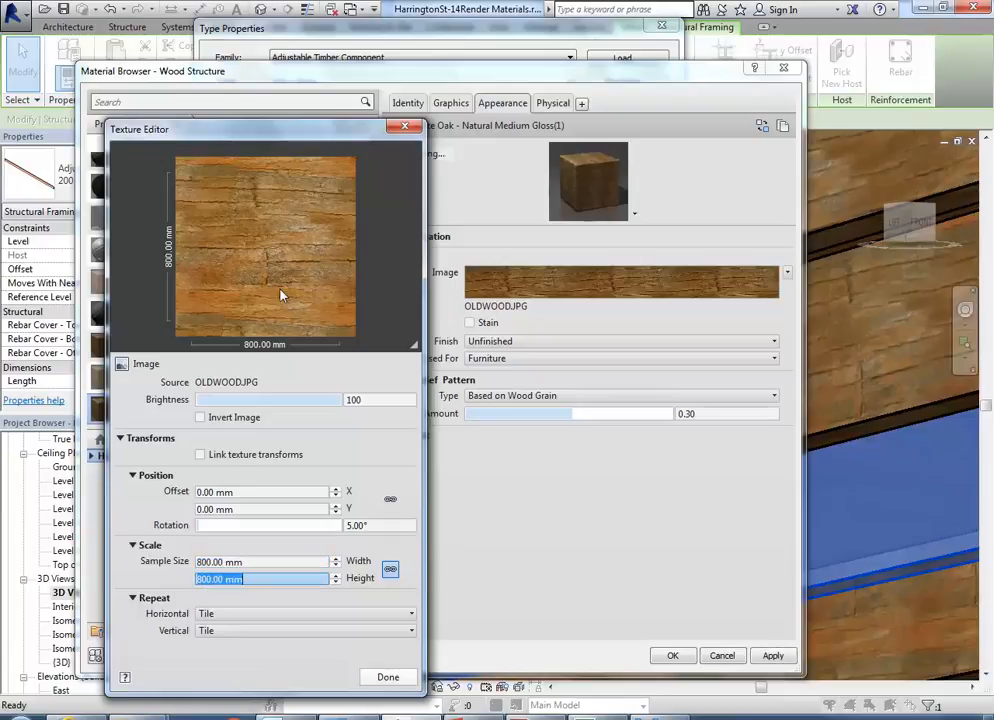
click(386, 677)
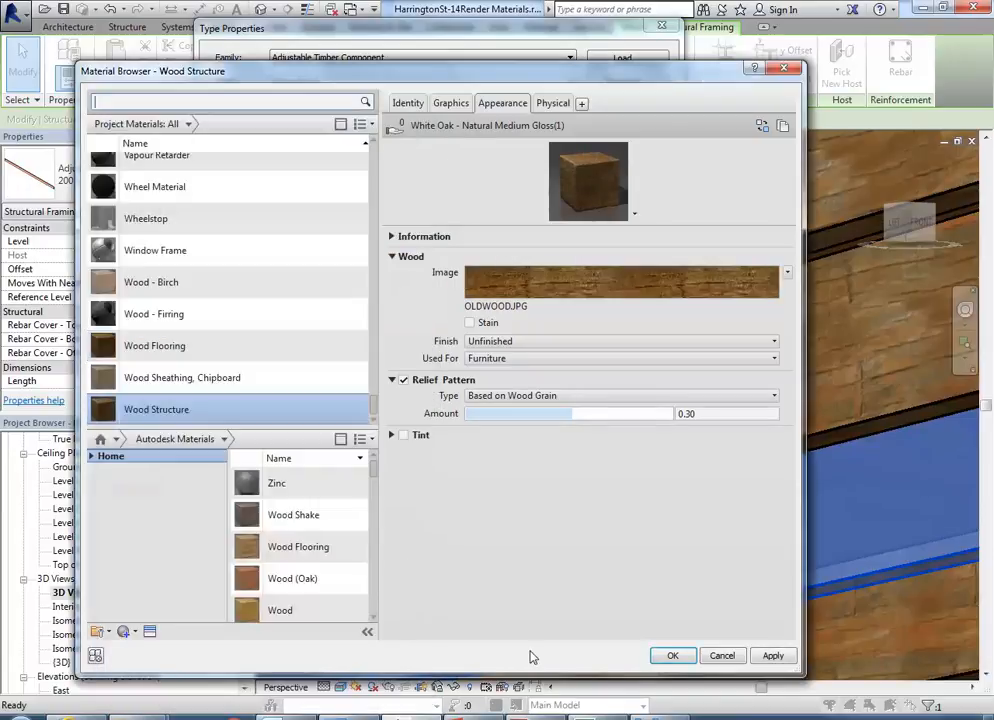
click(672, 655)
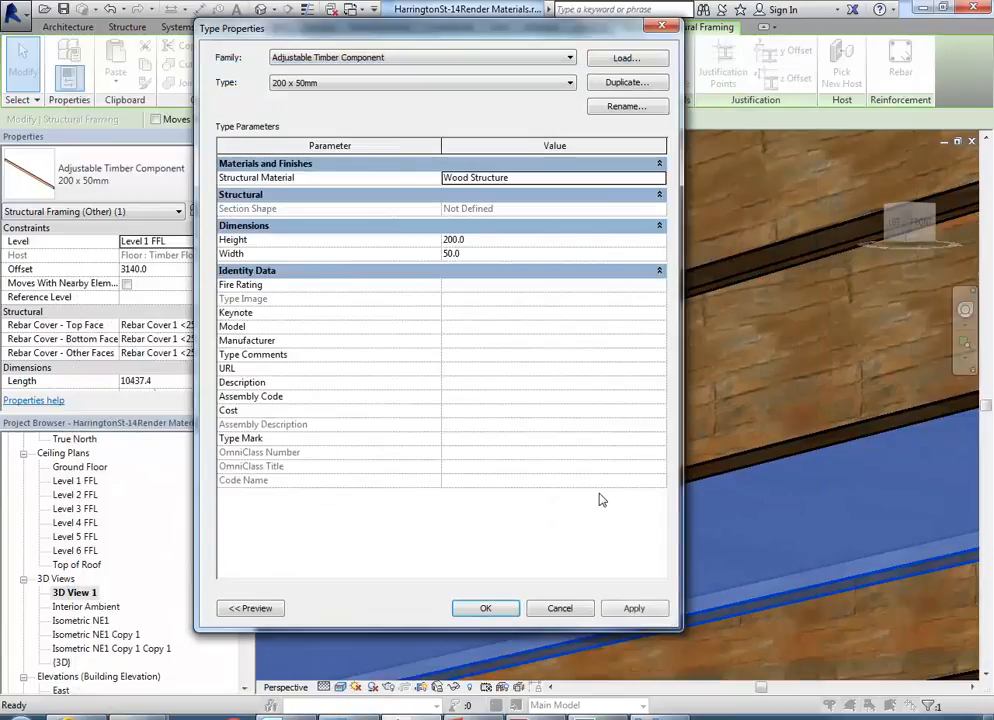
click(485, 608)
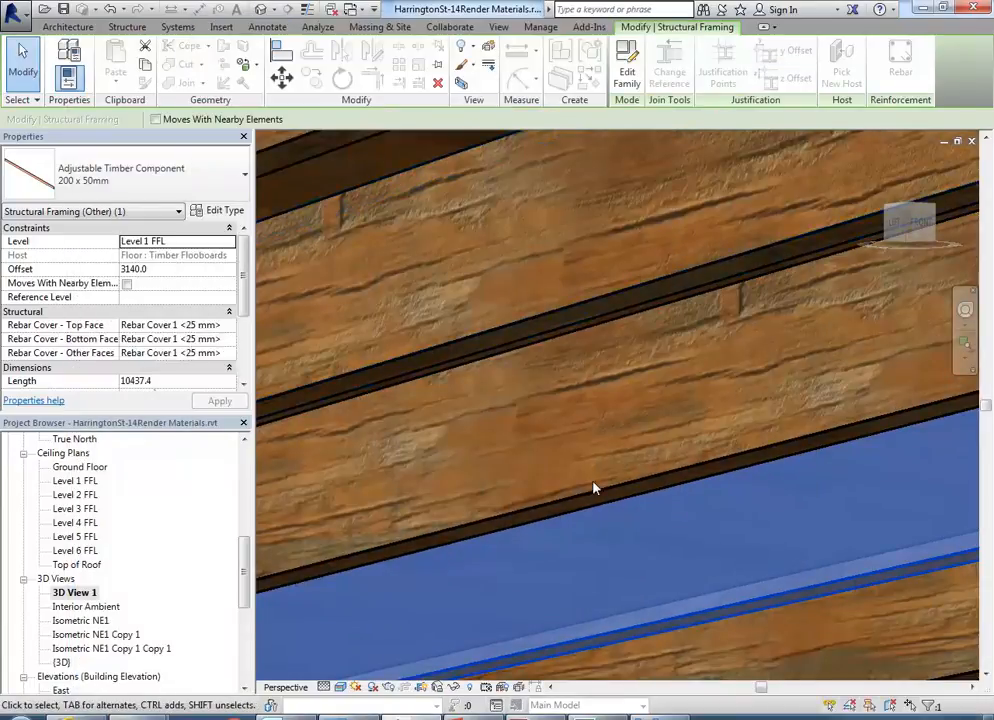
Examine the scale and repetition of the enlarged wood texture on the ceiling joists, both close up and from afar
scroll(594, 488, down, 3)
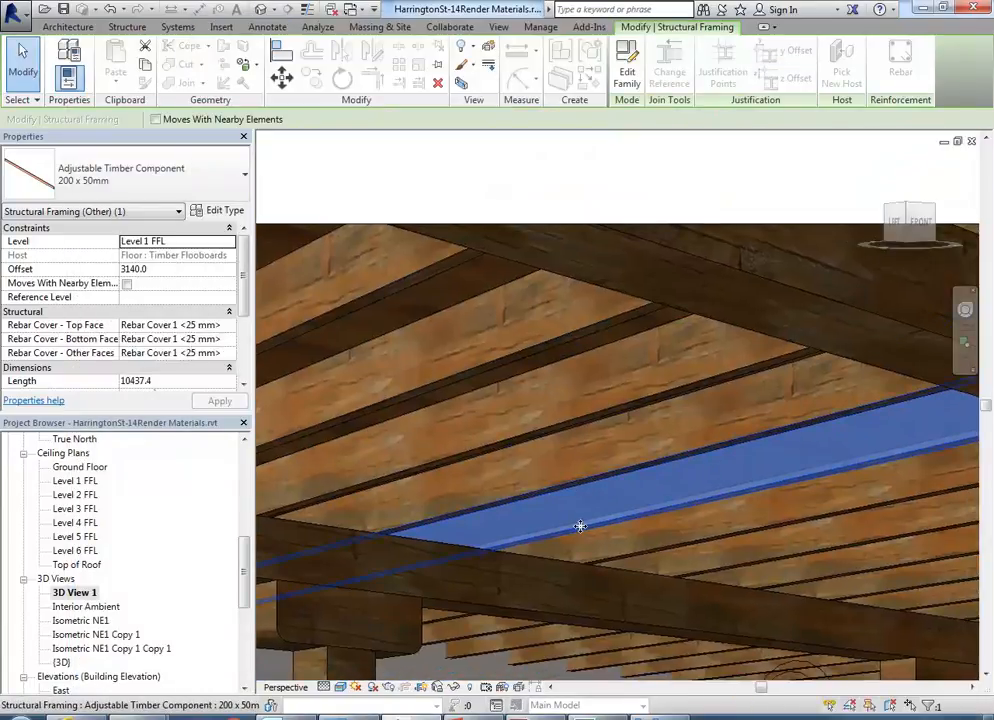
scroll(580, 526, down, 5)
scroll(639, 439, up, 5)
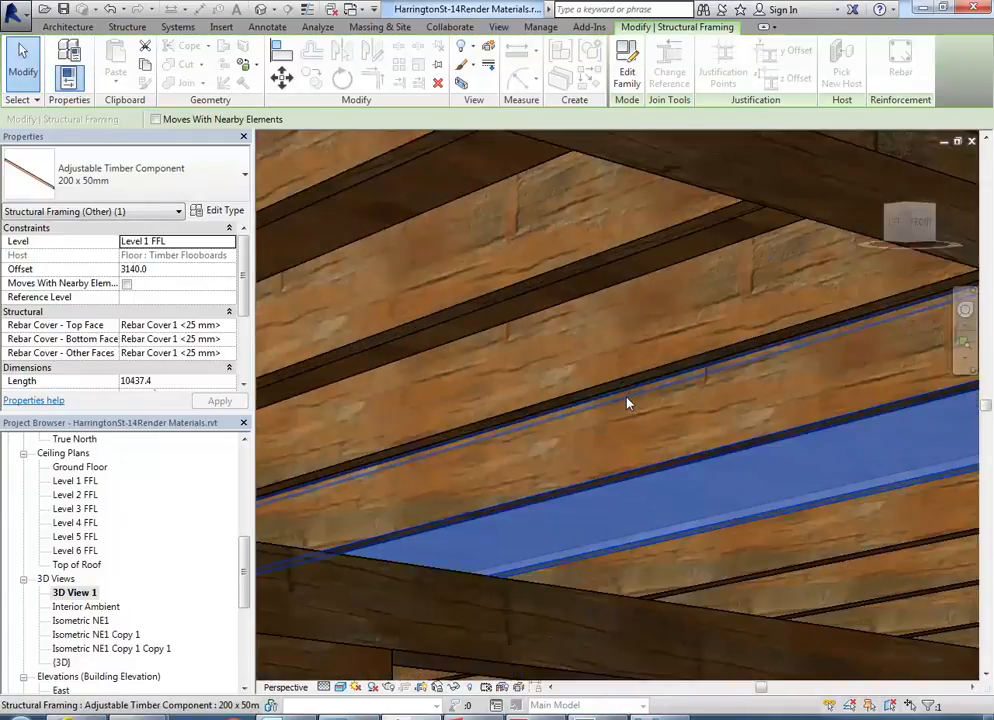
scroll(628, 403, down, 4)
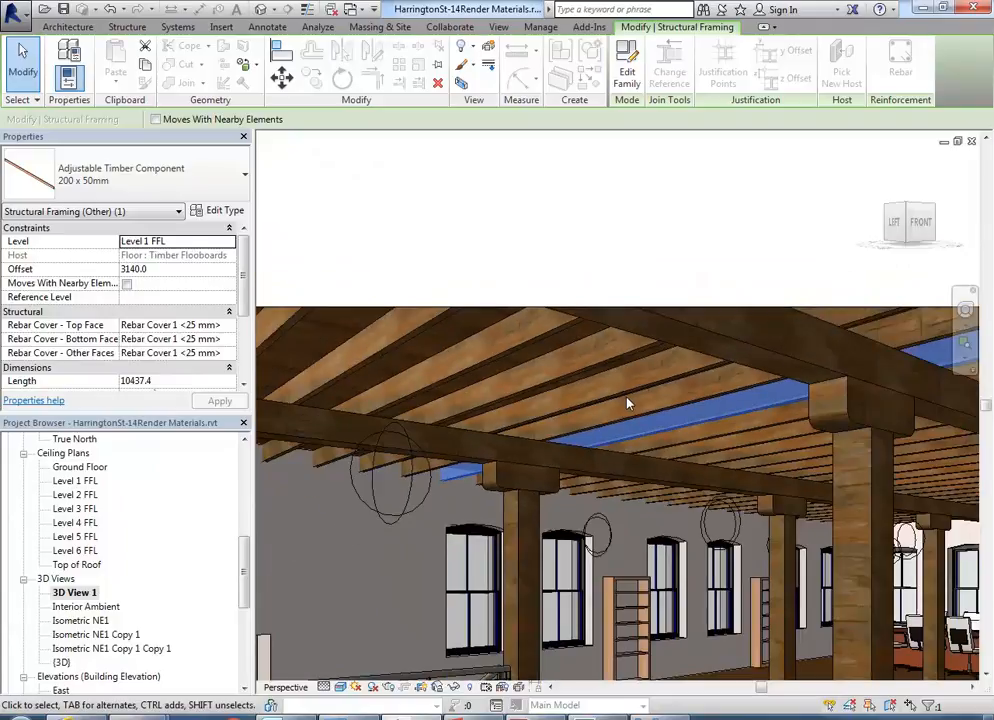
scroll(613, 365, up, 2)
scroll(613, 365, up, 3)
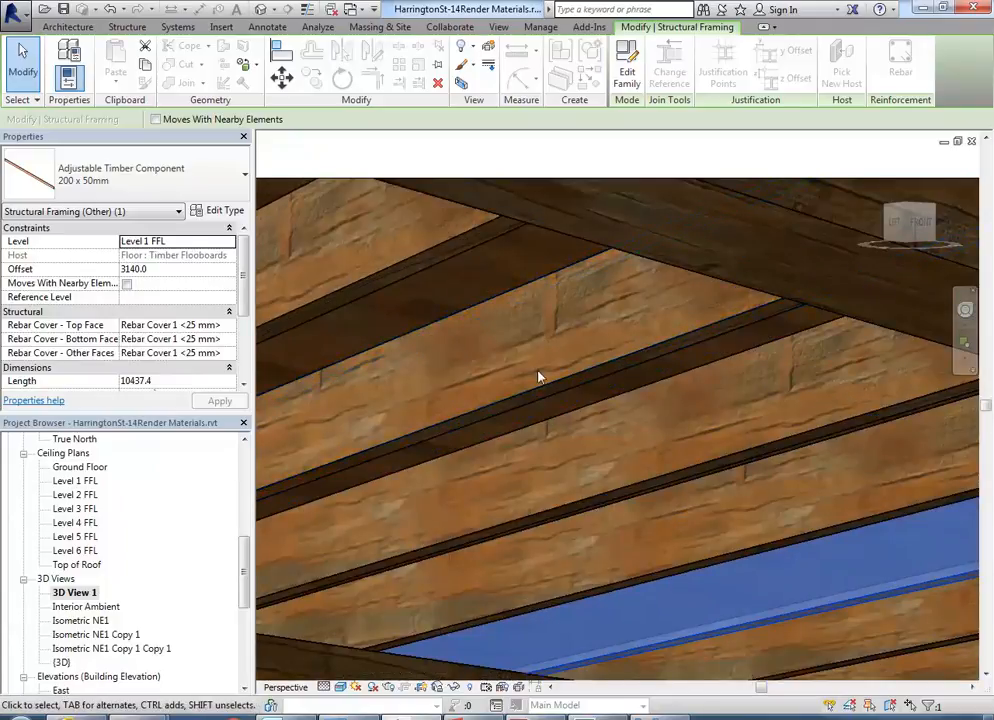
middle_drag(543, 342, 581, 383)
scroll(613, 379, up, 2)
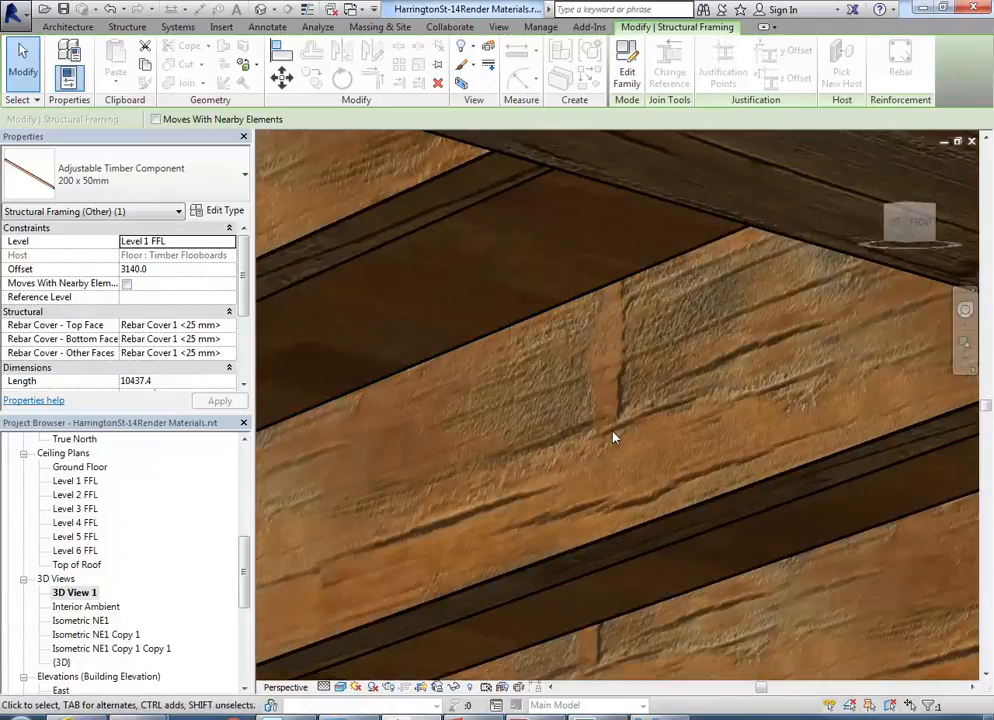
middle_drag(629, 325, 669, 399)
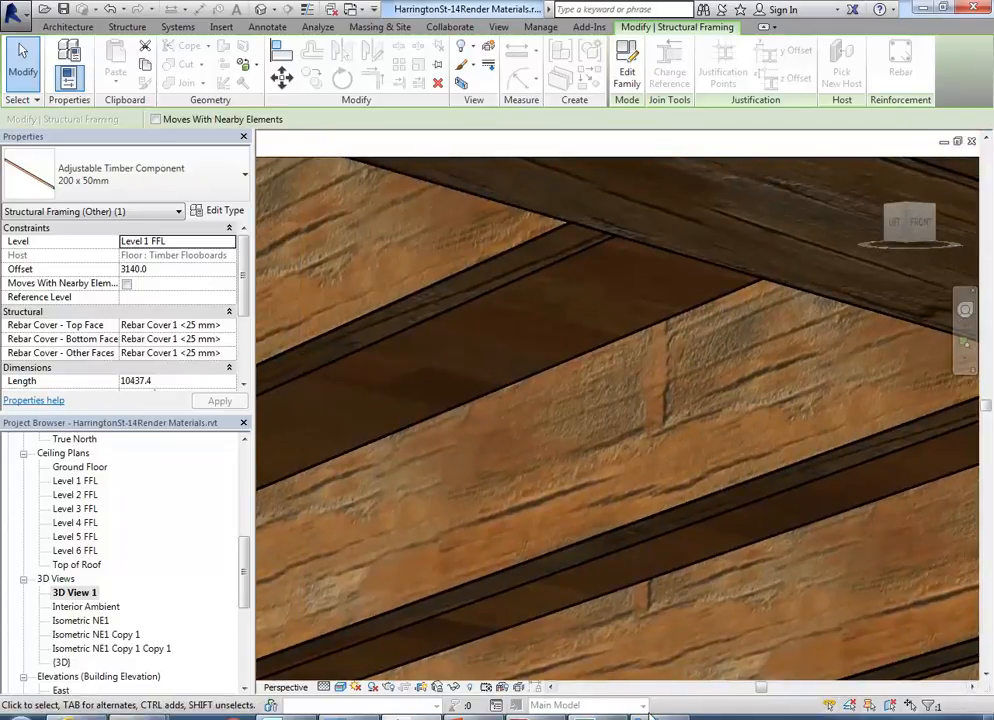
Switch to OLDWOOD.JPG in Windows Photo Viewer and bring up the chooser for another program to open it with
key(alt+Tab)
right_click(489, 268)
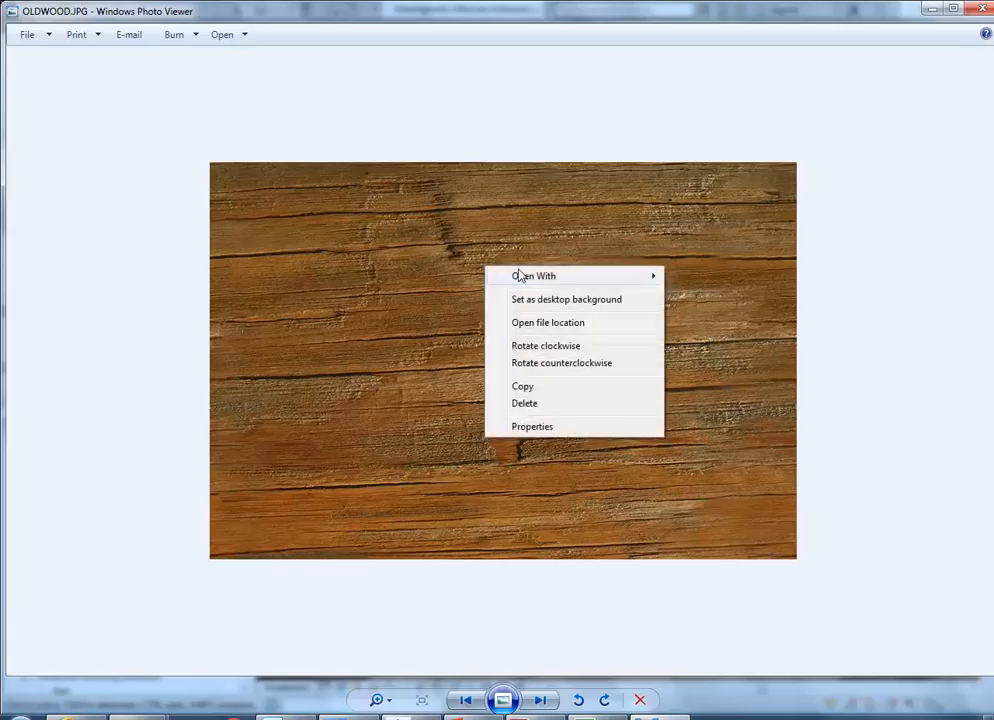
mouse_move(524, 277)
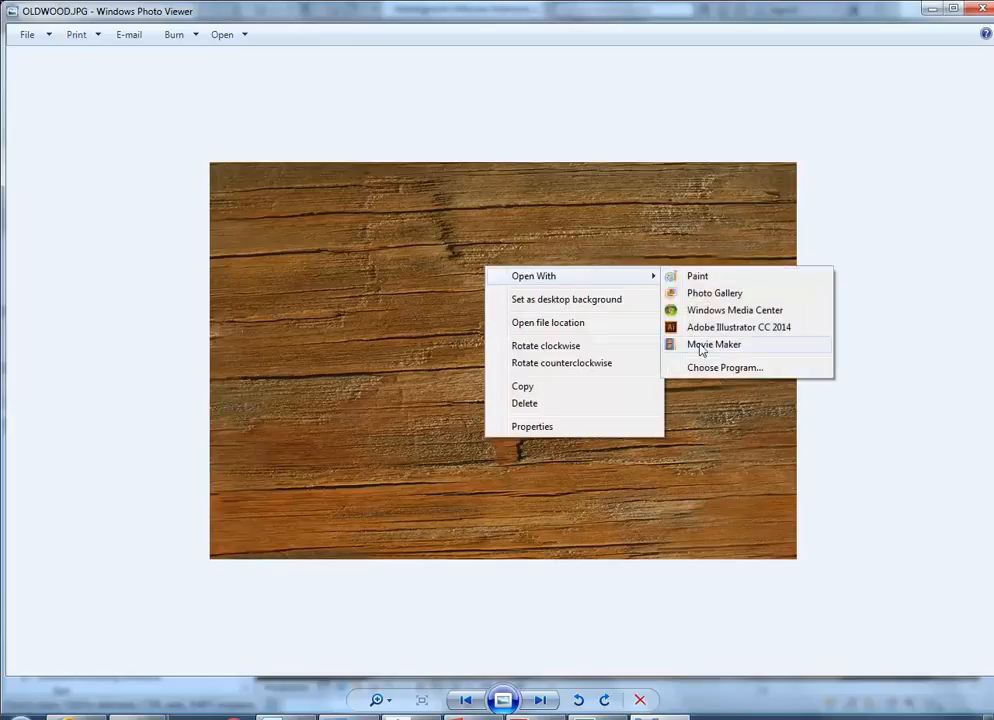
click(270, 313)
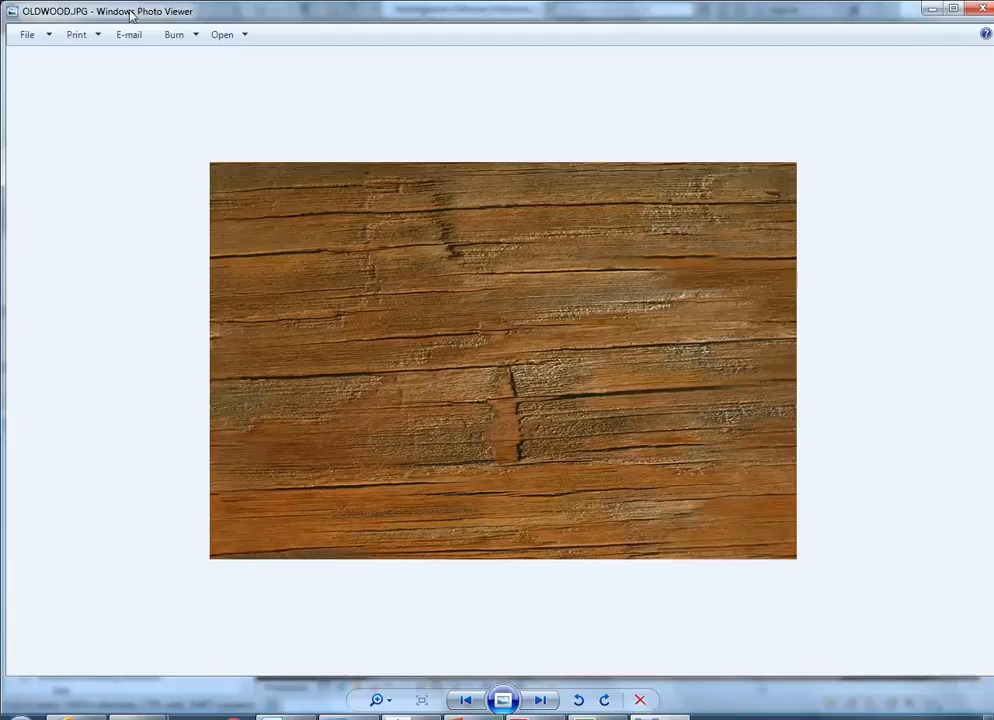
right_click(380, 277)
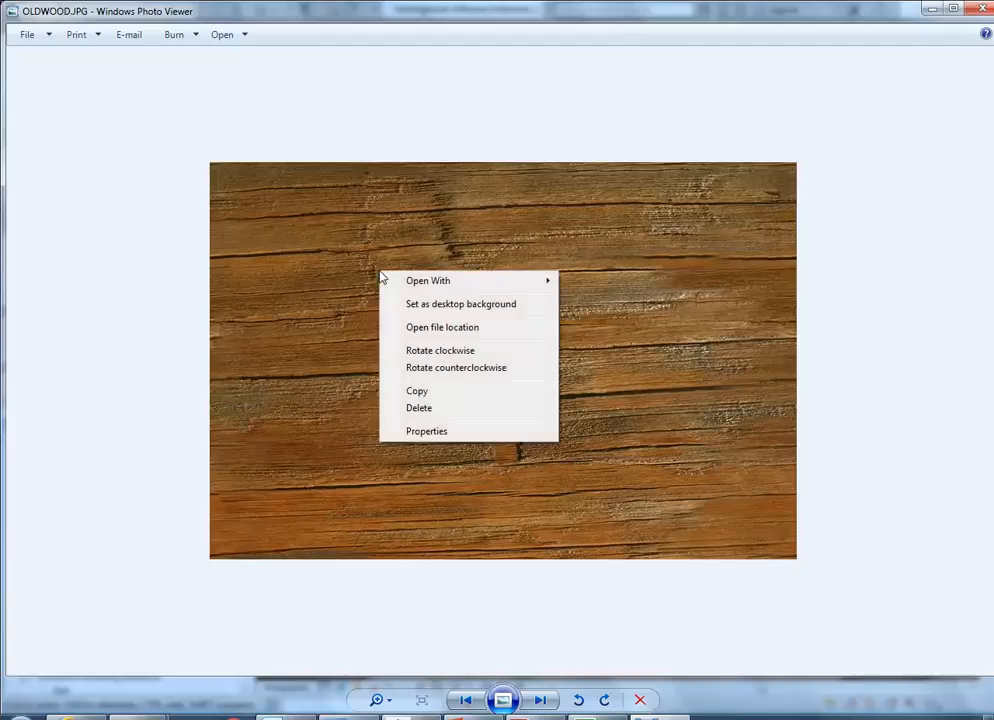
mouse_move(455, 284)
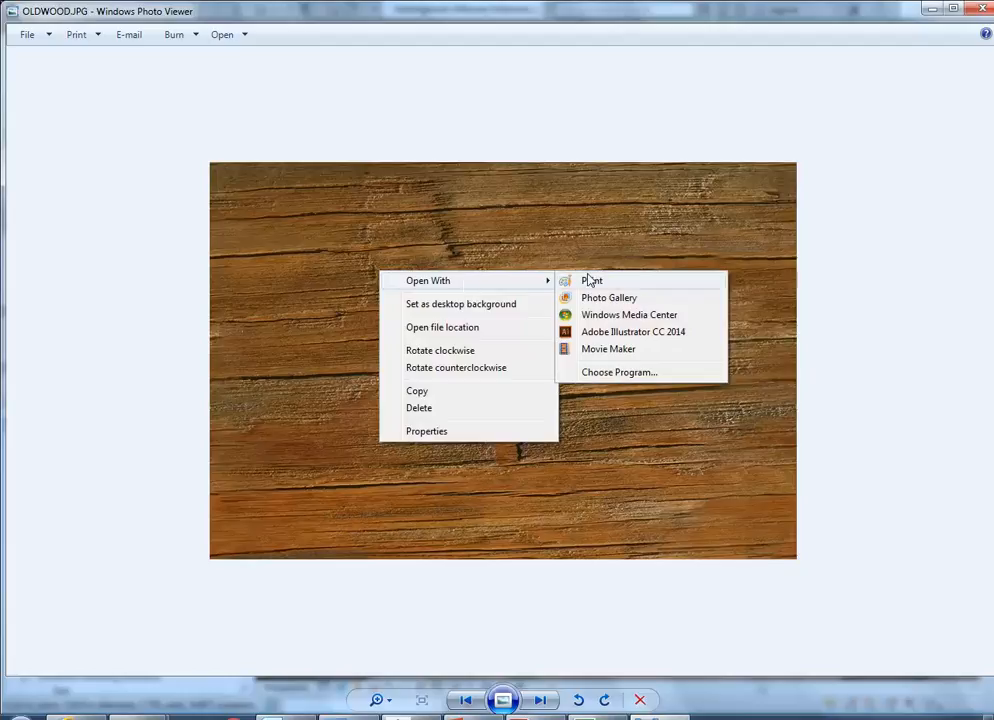
click(618, 373)
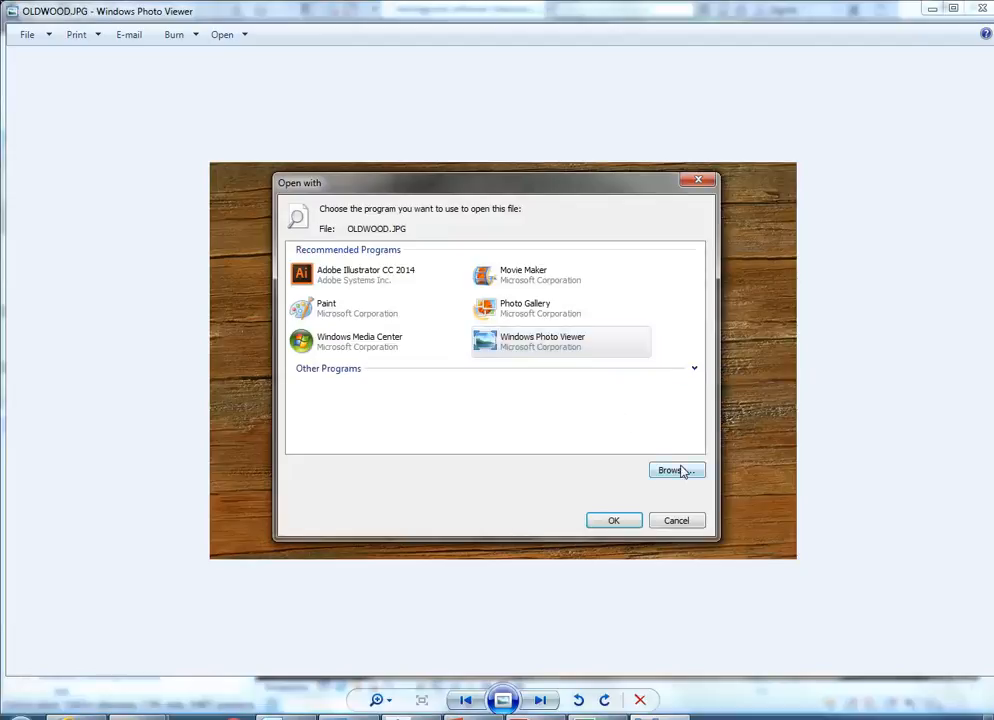
Choose Photoshop.exe from the Adobe Photoshop CC 2015 program folder and open OLDWOOD.JPG with it
click(684, 471)
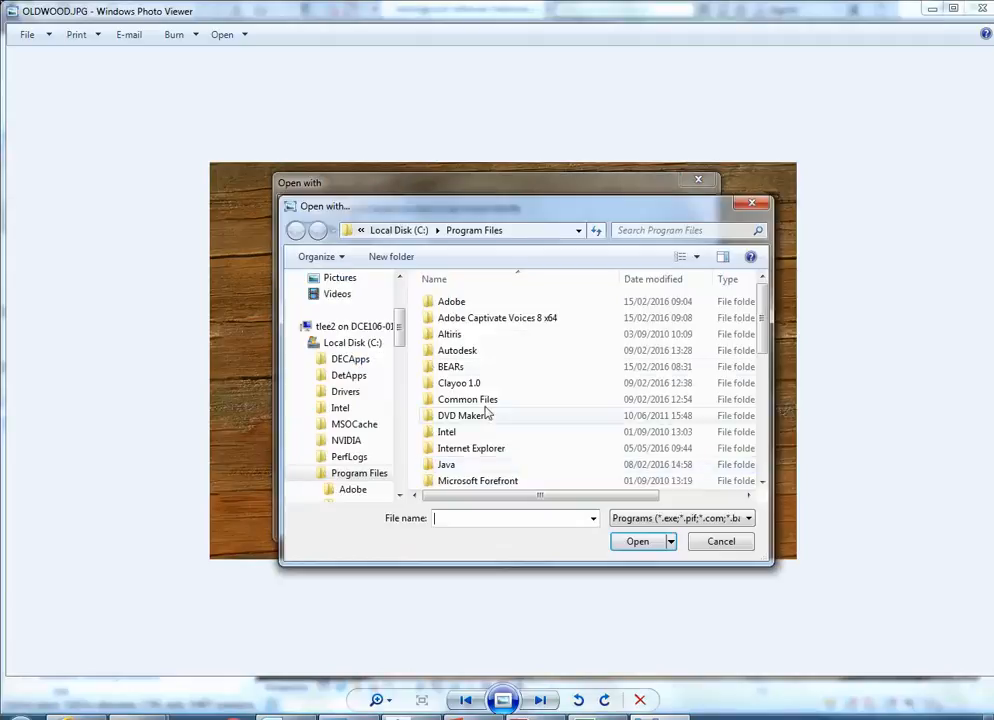
double_click(452, 303)
double_click(477, 384)
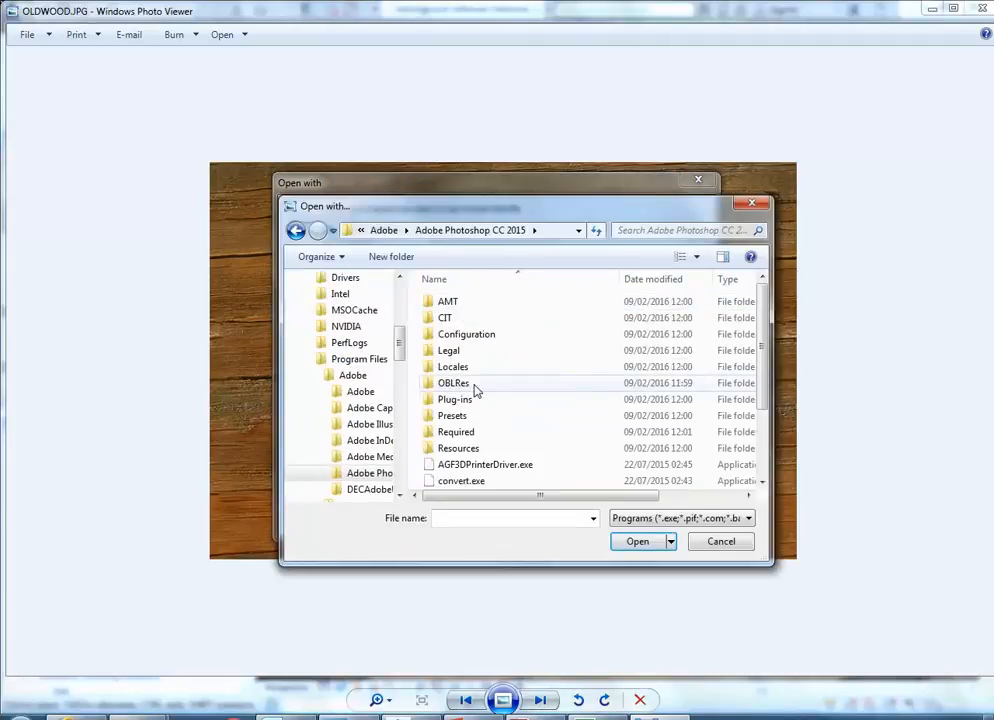
click(490, 465)
scroll(484, 462, down, 2)
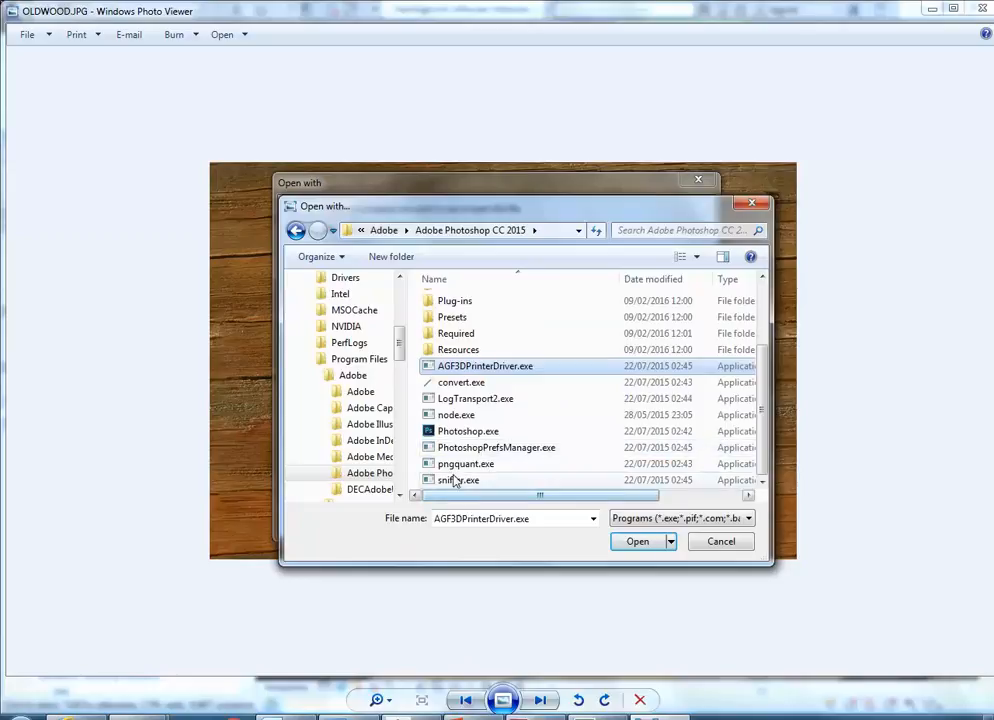
double_click(455, 433)
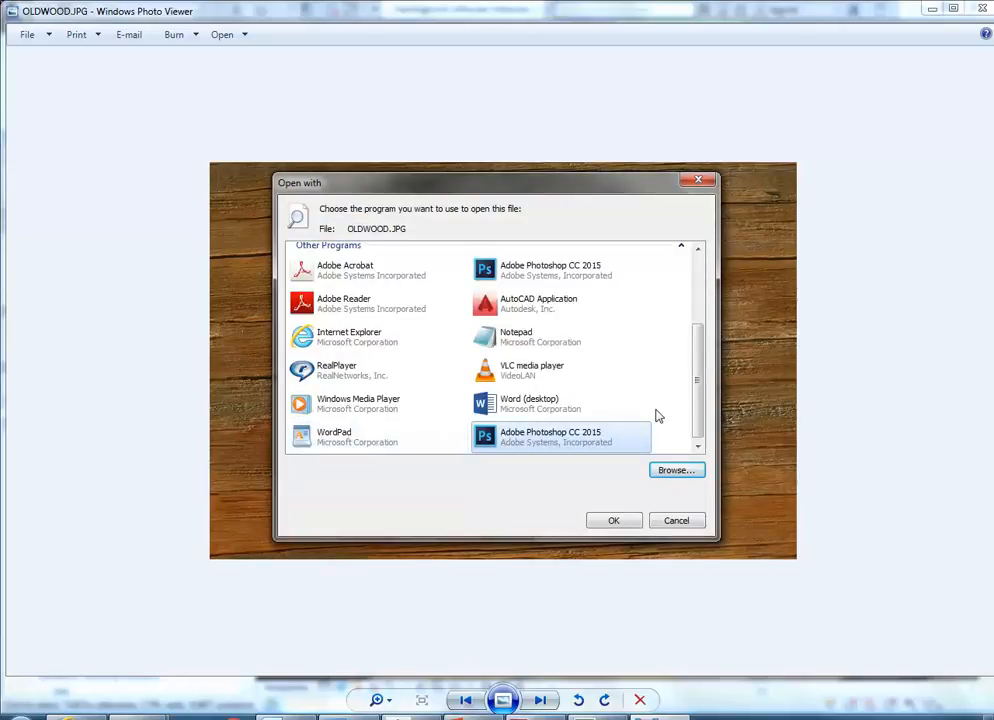
click(613, 521)
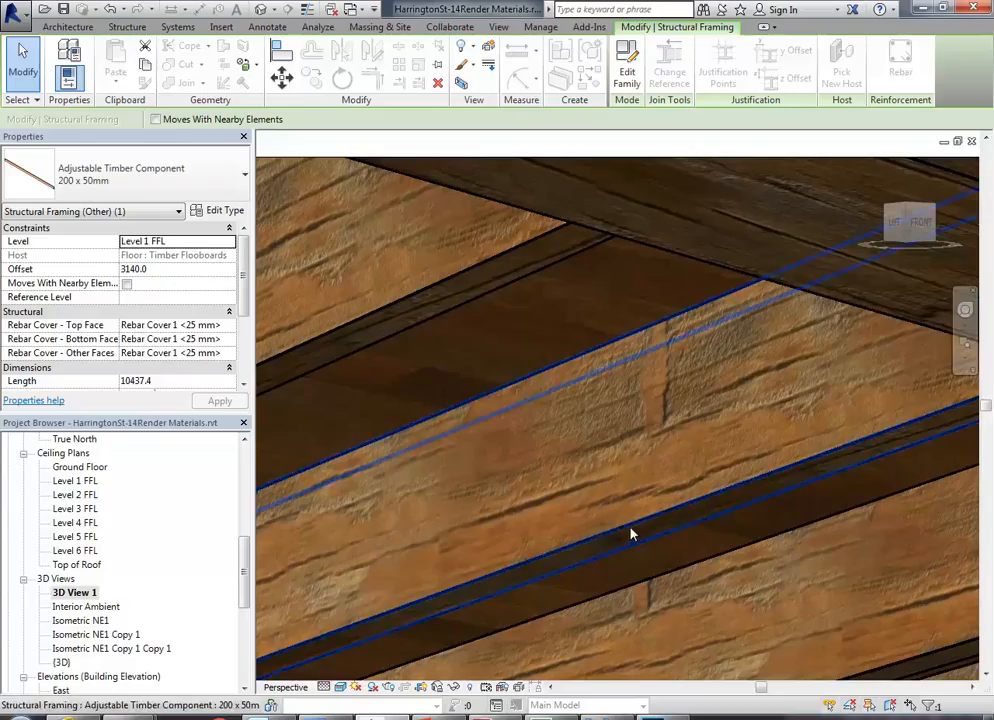
middle_drag(462, 501, 544, 450)
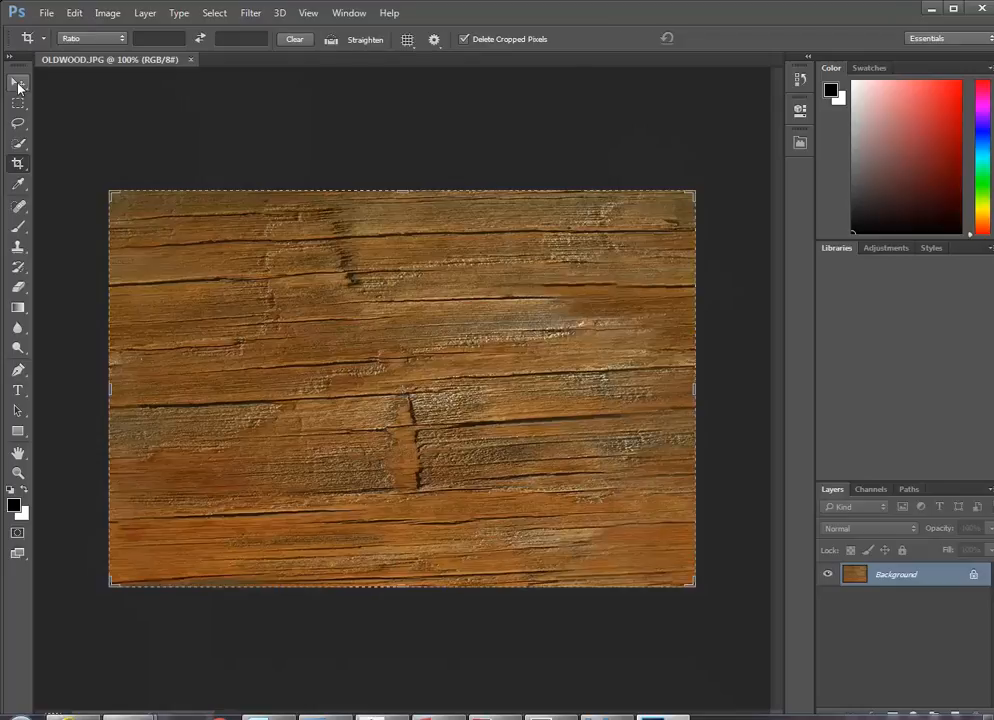
Clone Stamp textured grain over the upper part of the dark vertical crack in the lower middle of the OLDWOOD.JPG image
click(18, 85)
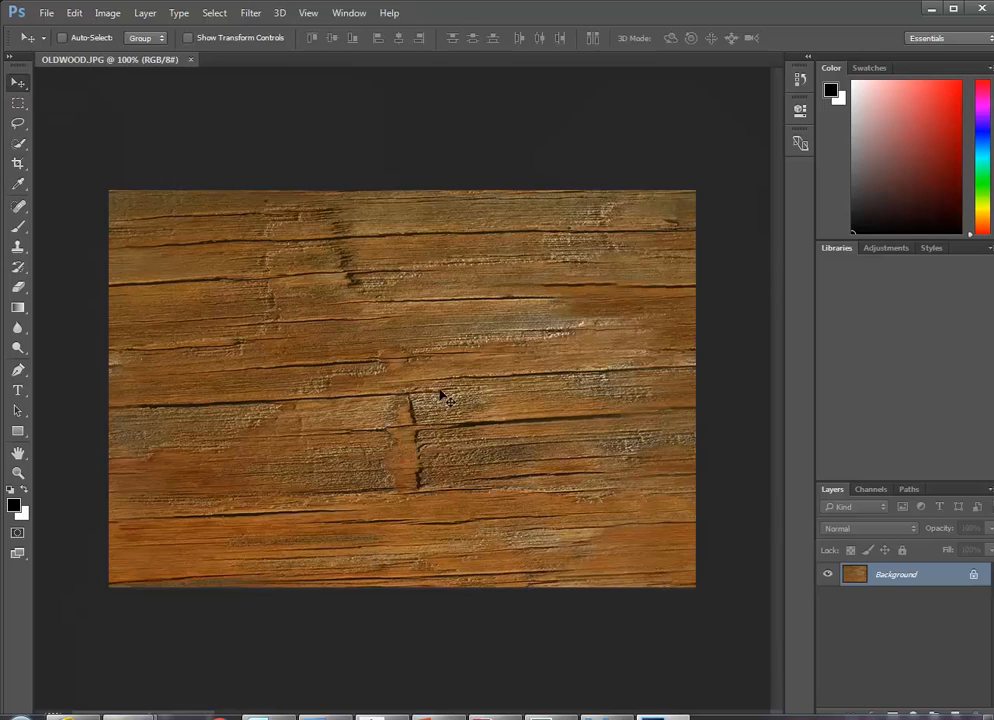
alt+scroll(410, 410, up, 8)
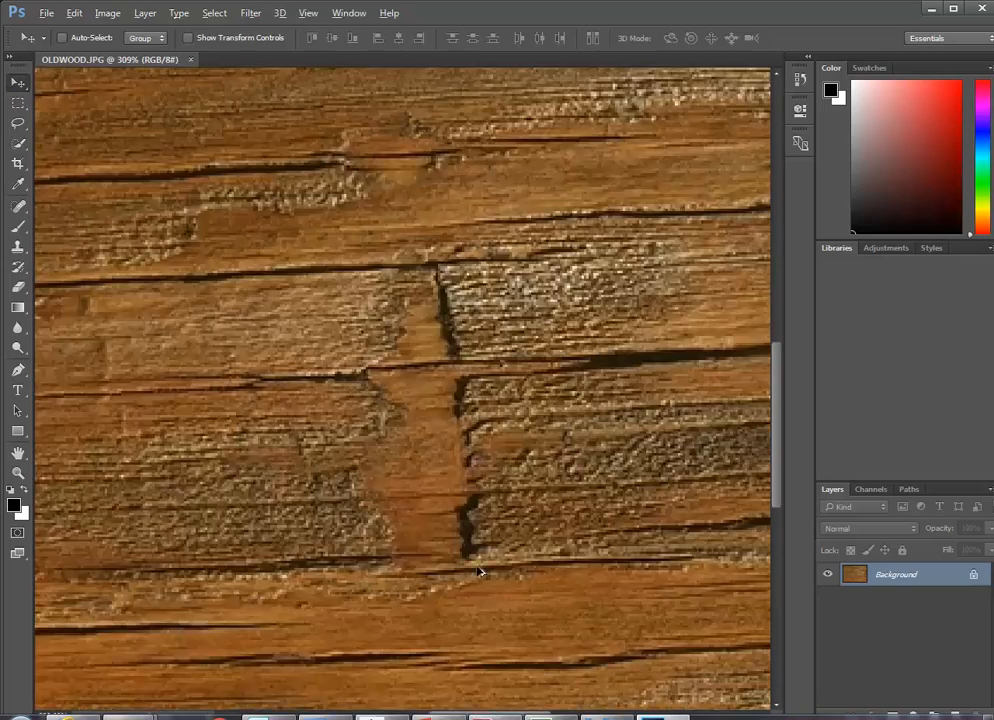
alt+scroll(412, 434, up, 1)
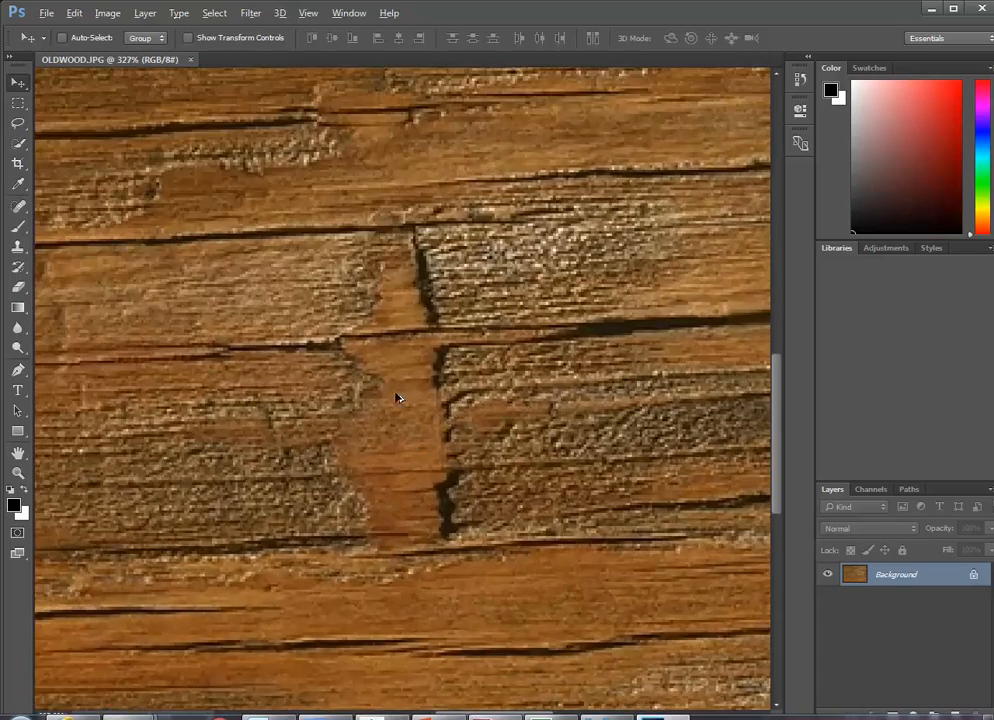
alt+scroll(425, 337, up, 2)
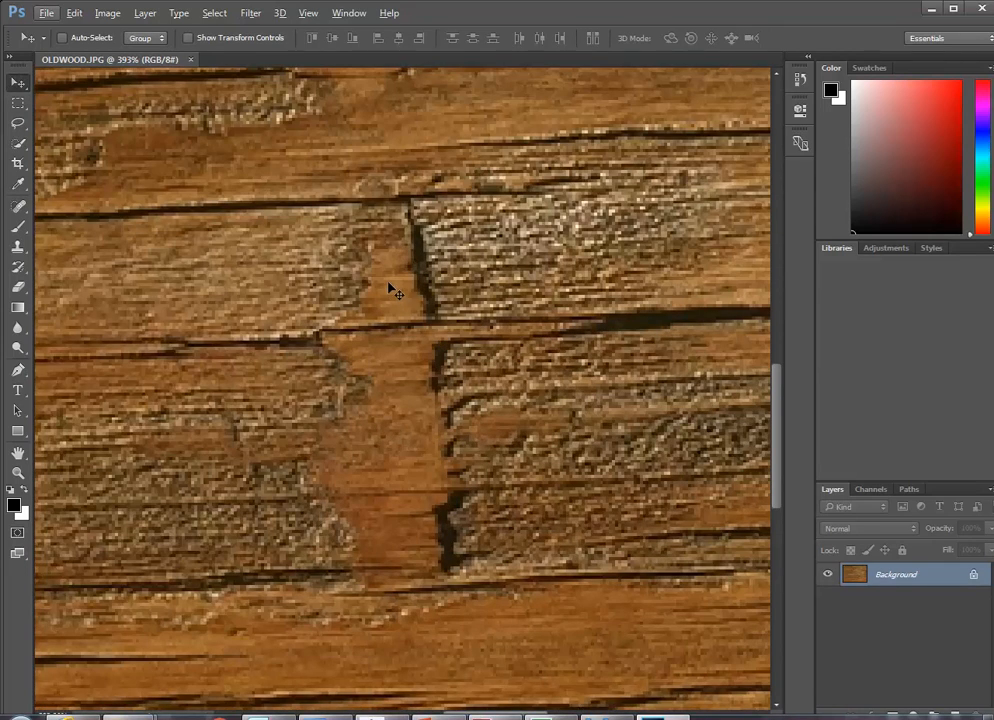
alt+scroll(395, 290, down, 2)
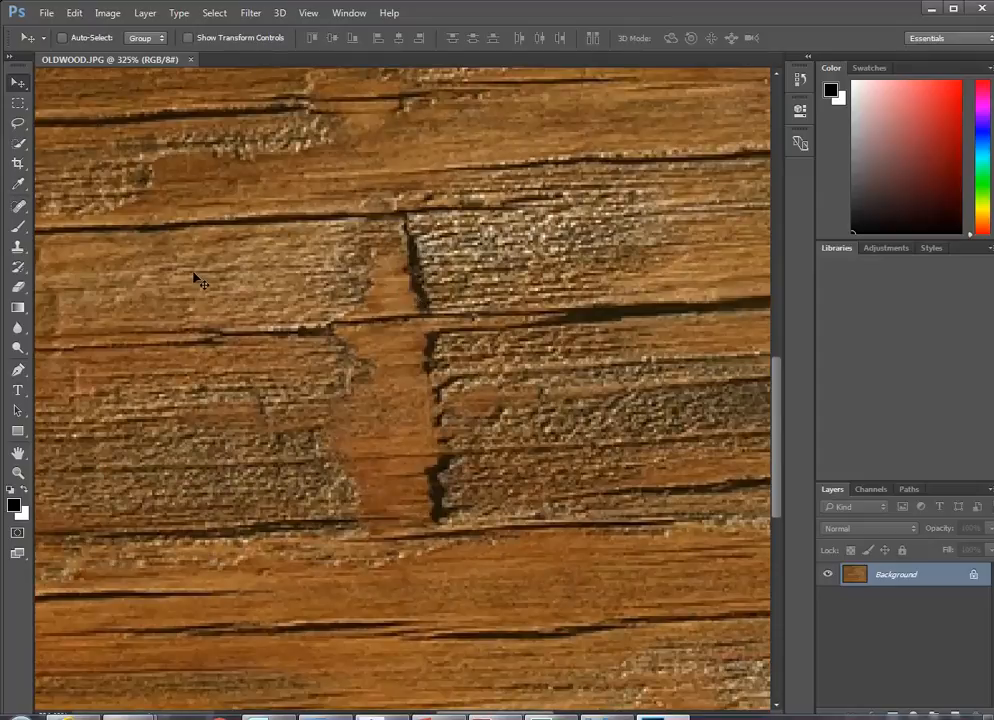
click(17, 247)
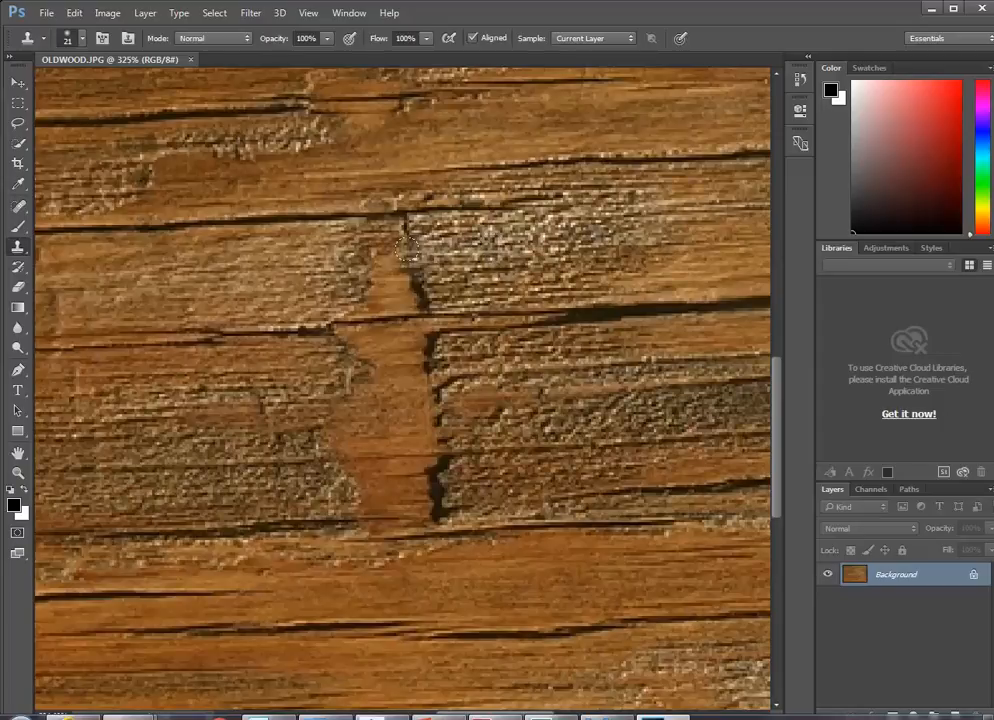
mouse_move(400, 240)
mouse_down()
mouse_move(412, 288)
mouse_move(400, 238)
mouse_up()
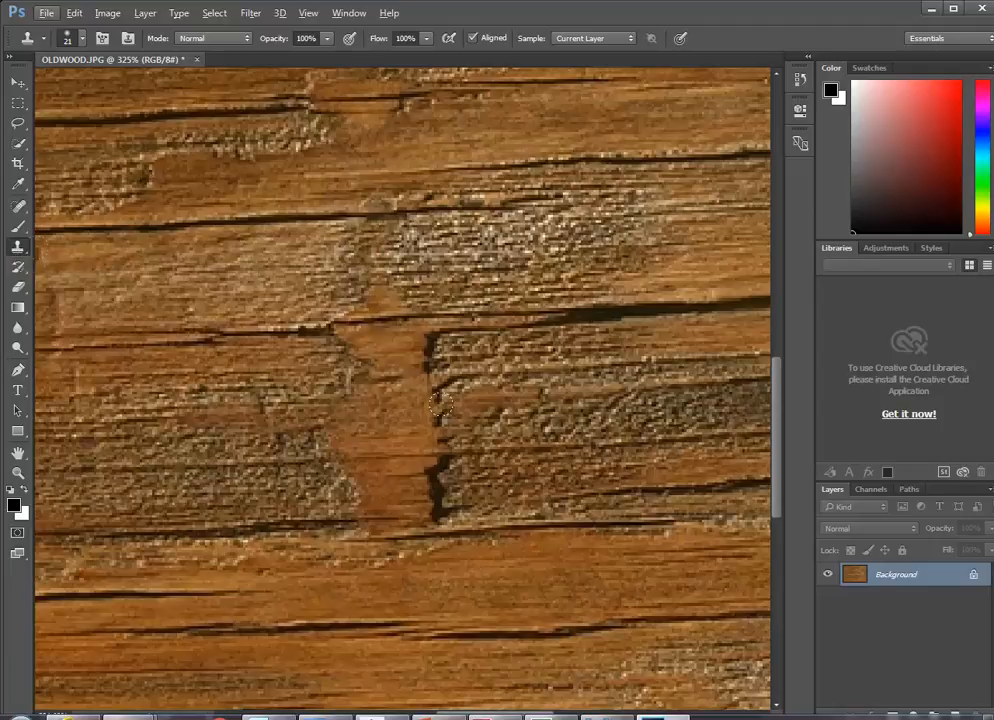
Clone wood grain over the crack's remaining dark lower edge and the smooth patch above it, using freshly sampled areas
key(alt)
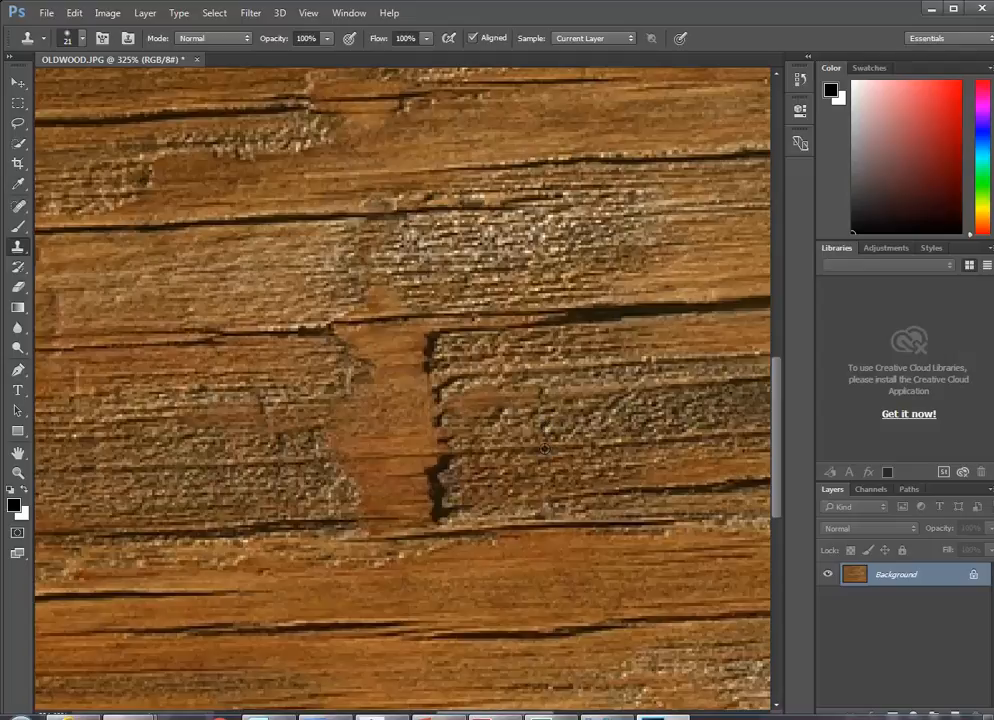
drag(537, 437, 425, 445)
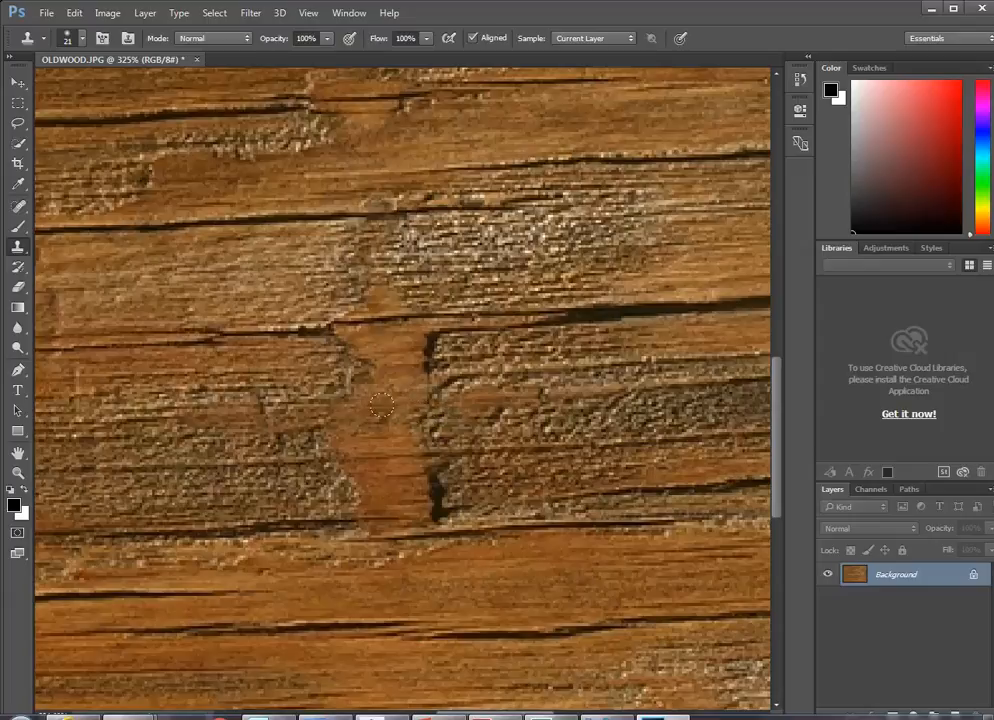
mouse_move(481, 474)
mouse_down()
mouse_move(443, 477)
mouse_move(444, 492)
mouse_up()
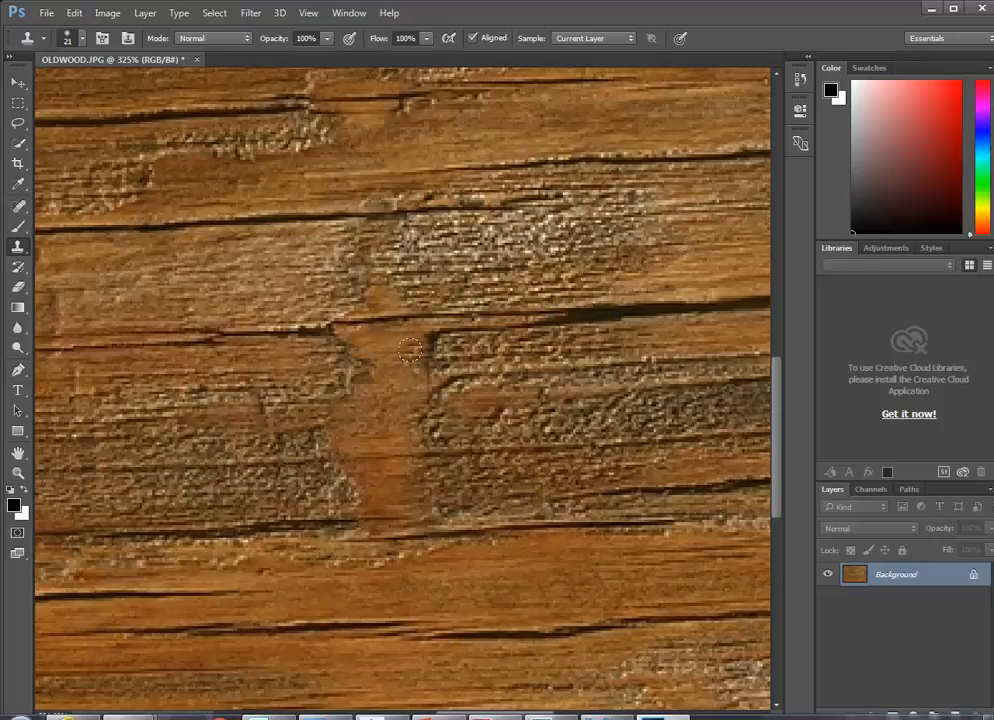
drag(430, 368, 420, 333)
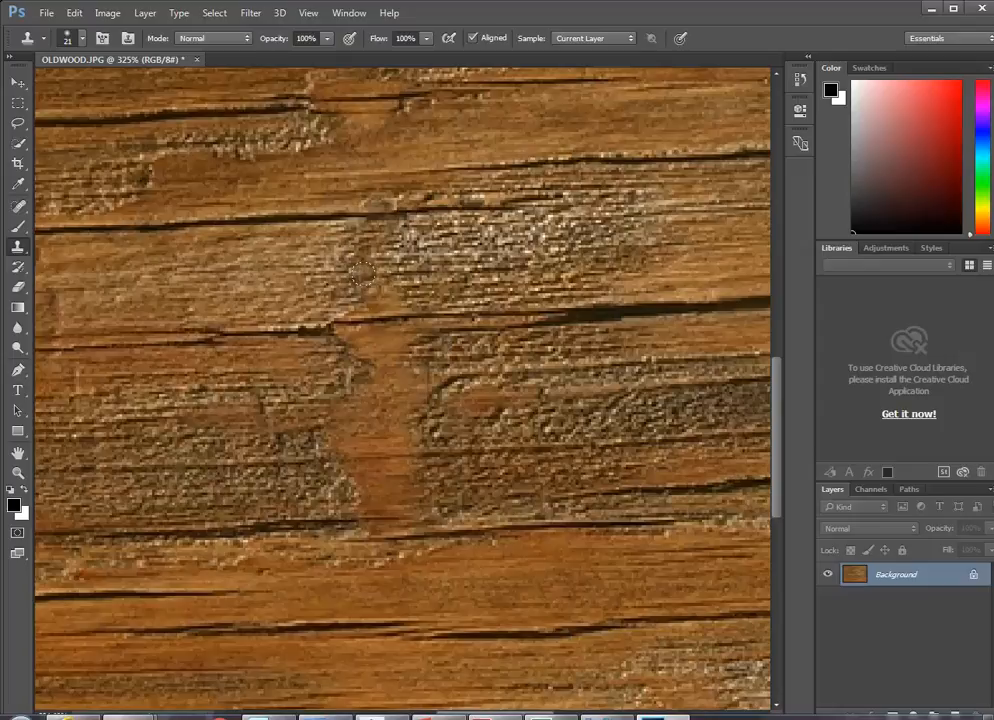
mouse_move(362, 281)
mouse_down()
mouse_move(324, 280)
mouse_move(315, 266)
mouse_move(345, 248)
mouse_up()
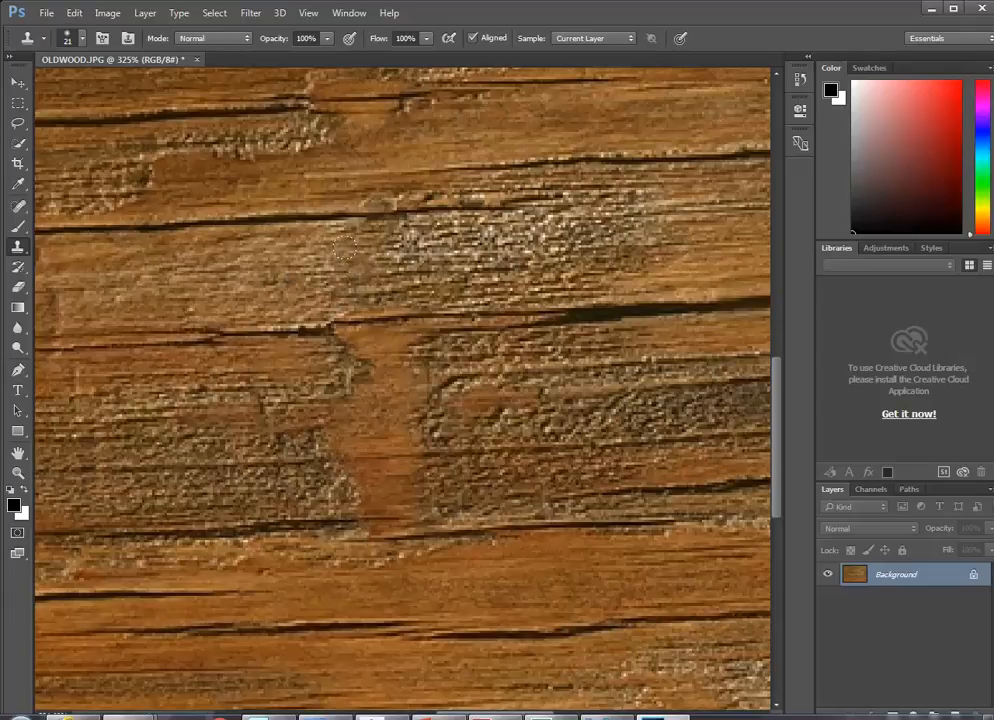
Clone clean wood over the black notch just below the second long grain line in the image's upper part
alt+scroll(380, 272, down, 3)
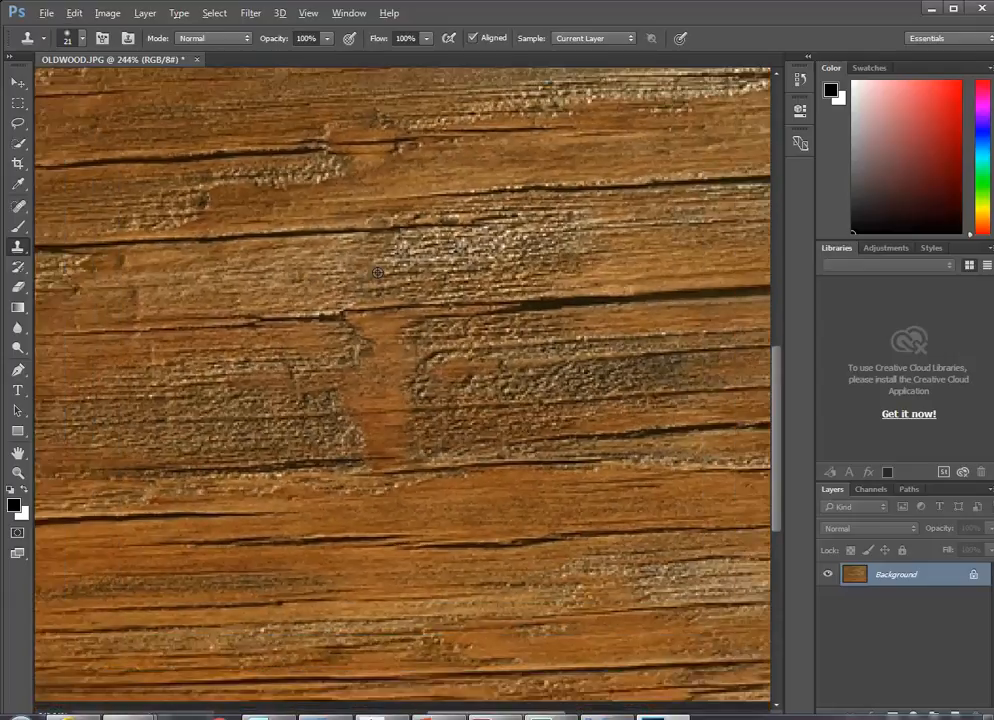
alt+scroll(377, 272, down, 4)
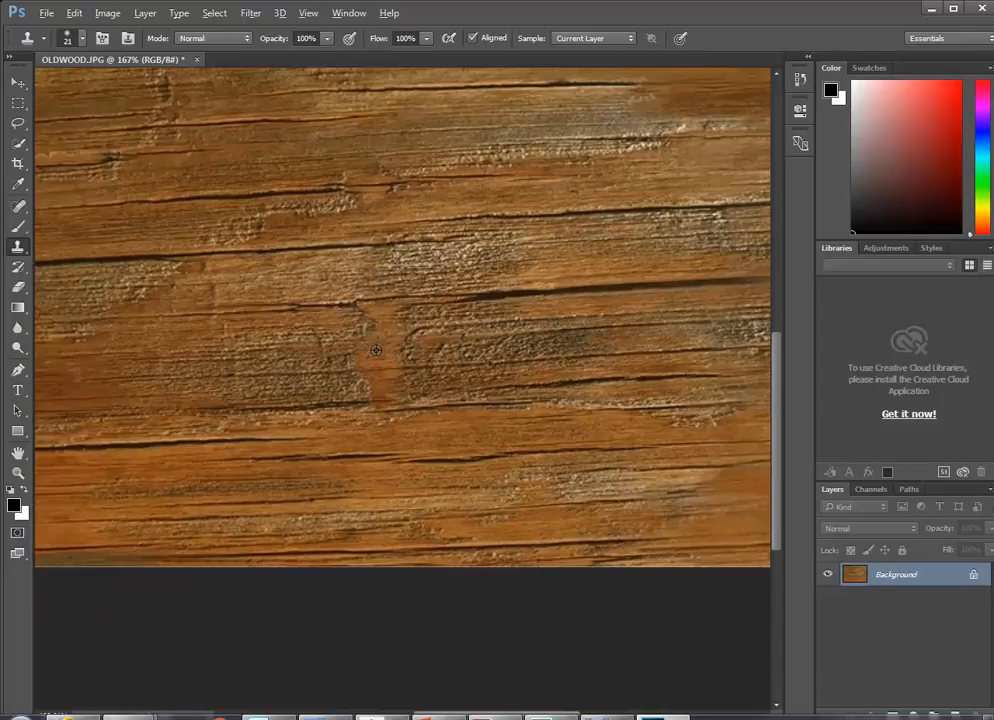
alt+scroll(462, 360, down, 3)
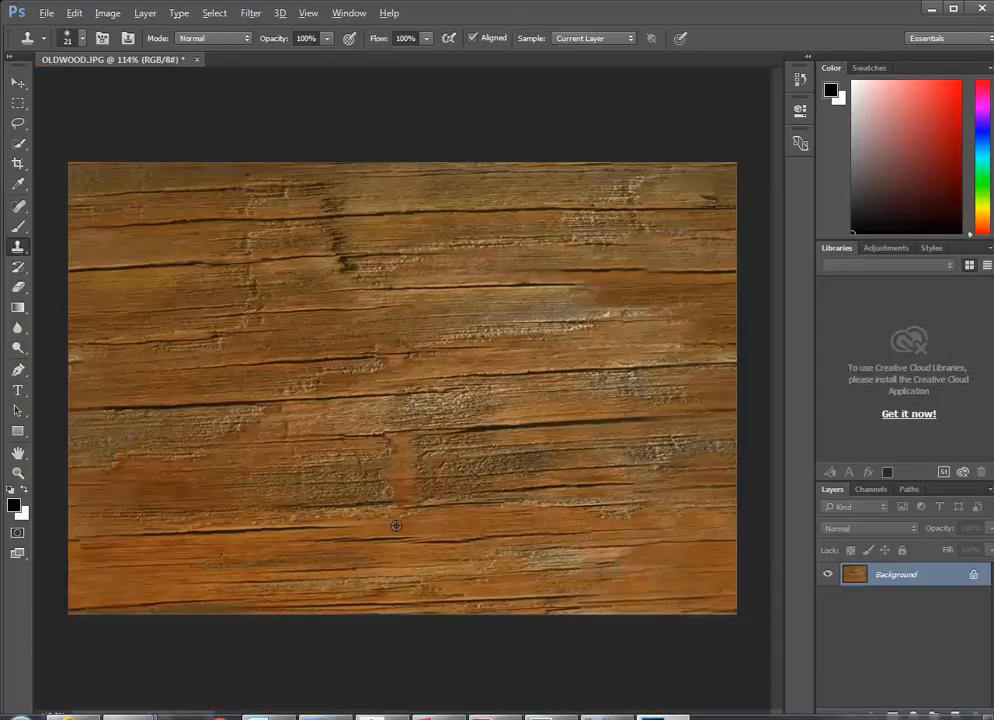
alt+scroll(292, 297, up, 3)
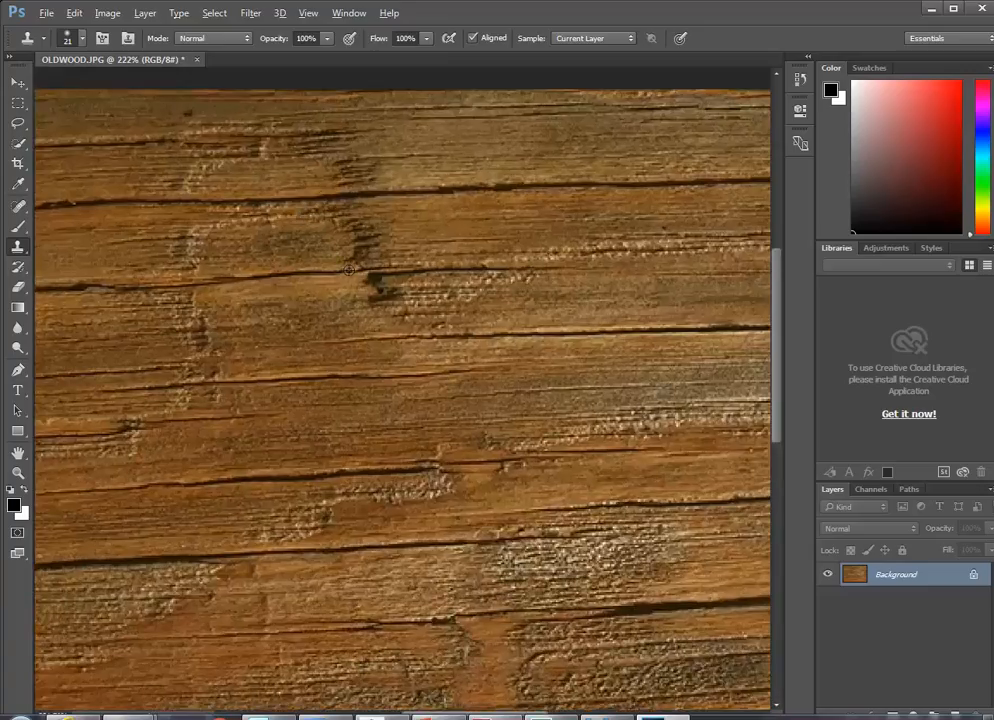
alt+scroll(359, 226, up, 2)
alt+scroll(340, 265, up, 1)
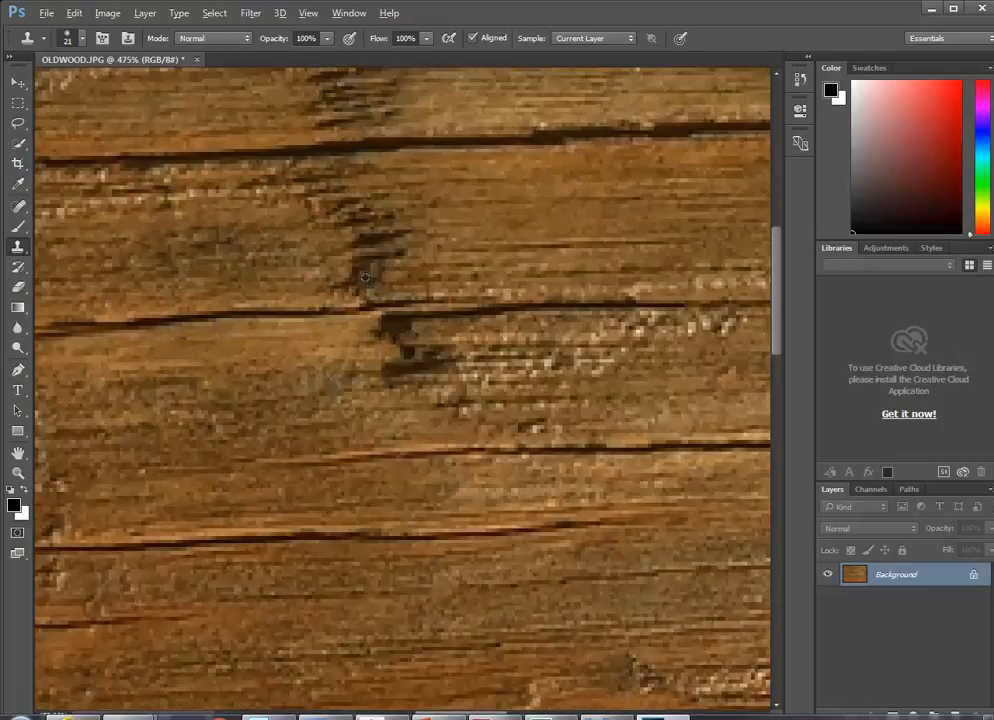
mouse_move(385, 365)
mouse_down()
mouse_move(420, 345)
mouse_move(405, 355)
mouse_move(405, 322)
mouse_move(384, 327)
mouse_up()
alt+click(256, 361)
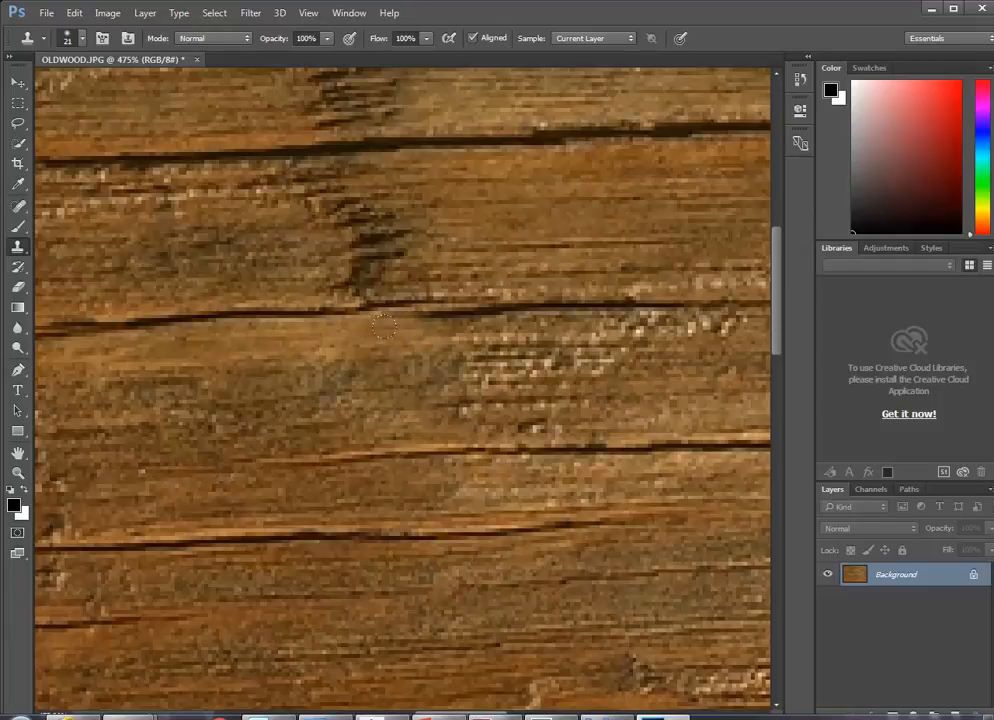
Clone neighbouring grain over the dark jagged marks between the two long grain lines above the removed notch
alt+click(209, 190)
mouse_move(370, 275)
mouse_down()
mouse_move(300, 200)
mouse_move(372, 233)
mouse_up()
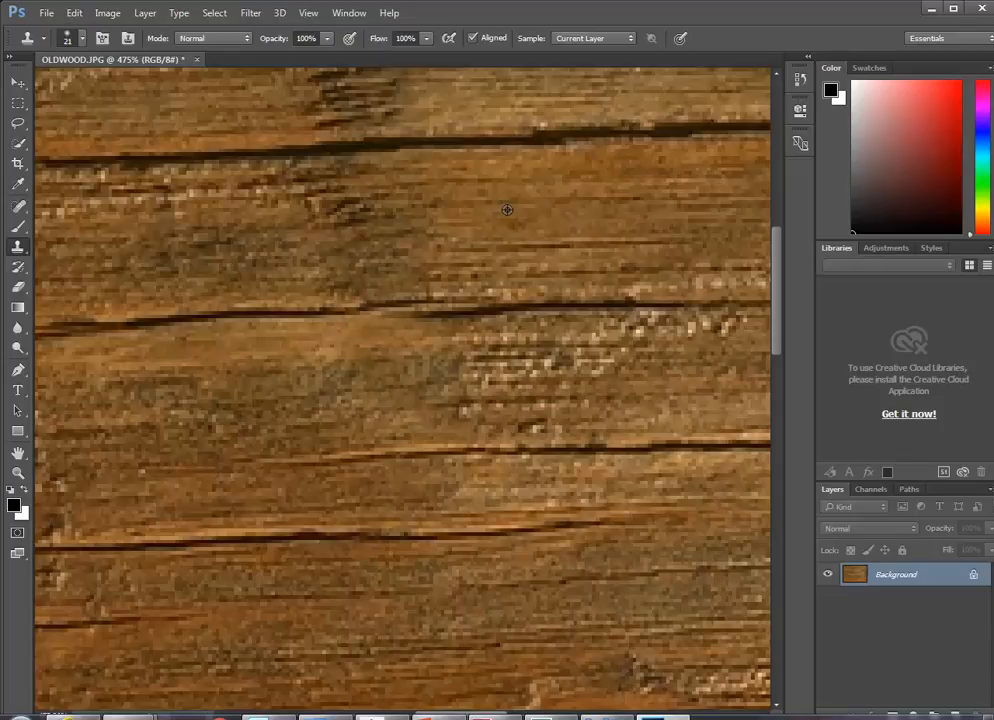
mouse_move(421, 203)
mouse_down()
mouse_move(240, 155)
mouse_move(273, 183)
mouse_move(240, 142)
mouse_move(262, 145)
mouse_move(322, 214)
mouse_up()
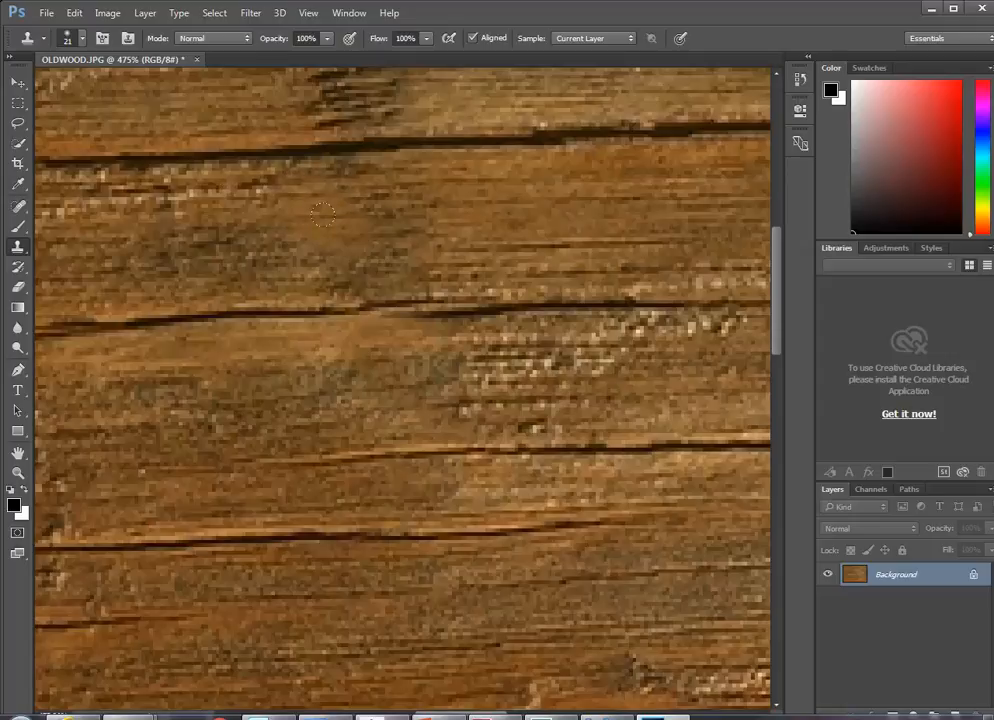
Inspect the retouched wood image as a whole and close up around the upper grain lines for remaining conspicuous marks
alt+scroll(322, 214, down, 10)
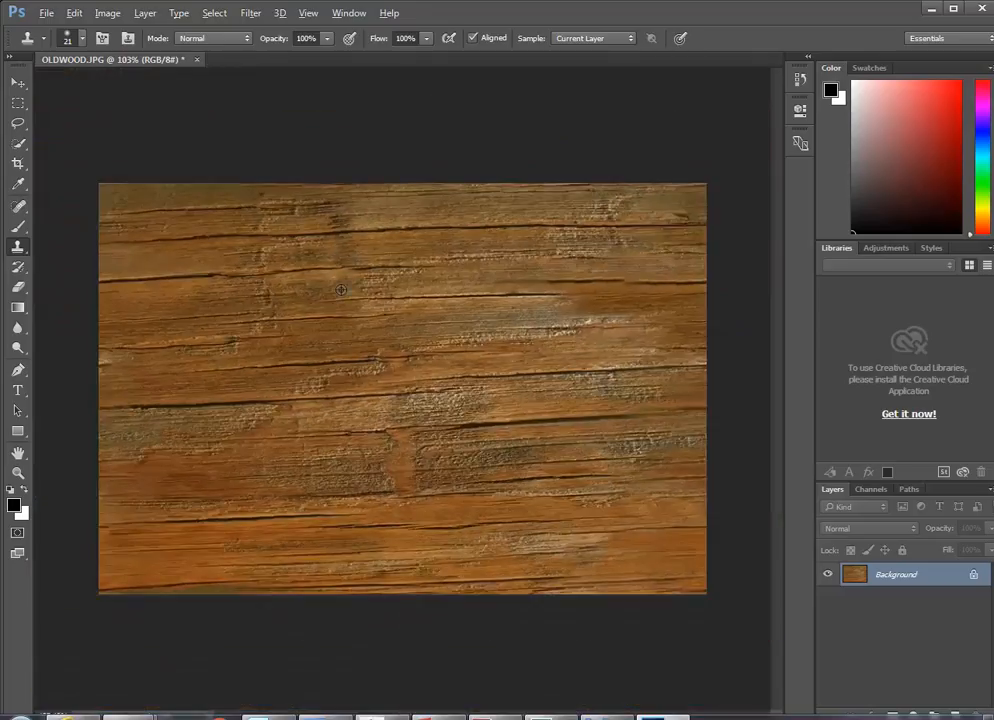
key(alt)
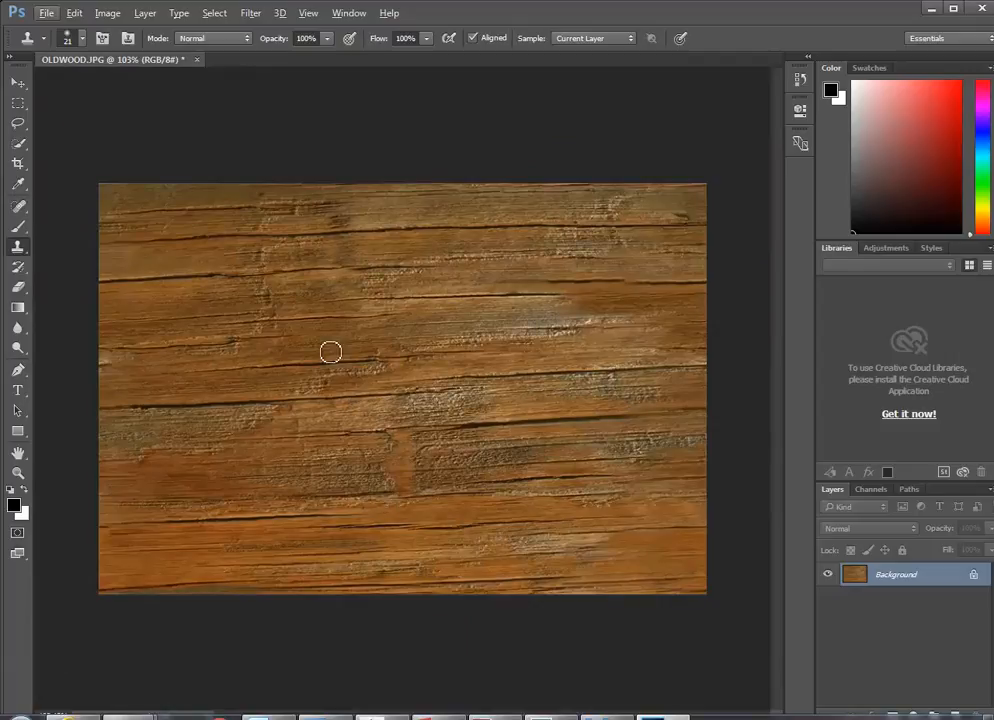
alt+scroll(319, 161, up, 3)
alt+scroll(319, 161, up, 5)
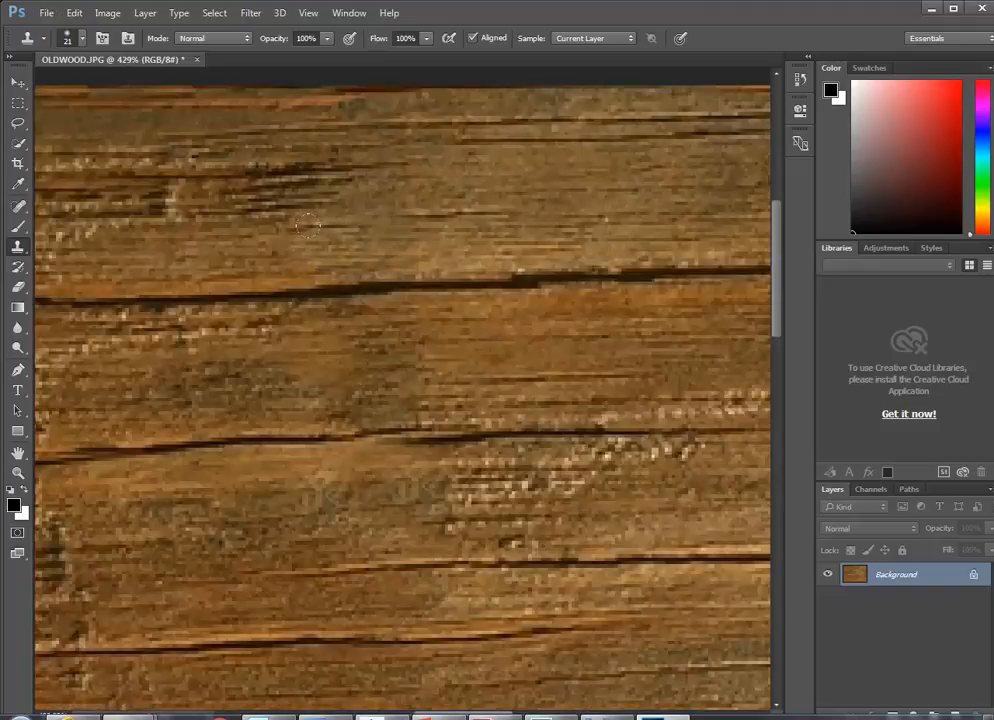
alt+scroll(317, 360, down, 5)
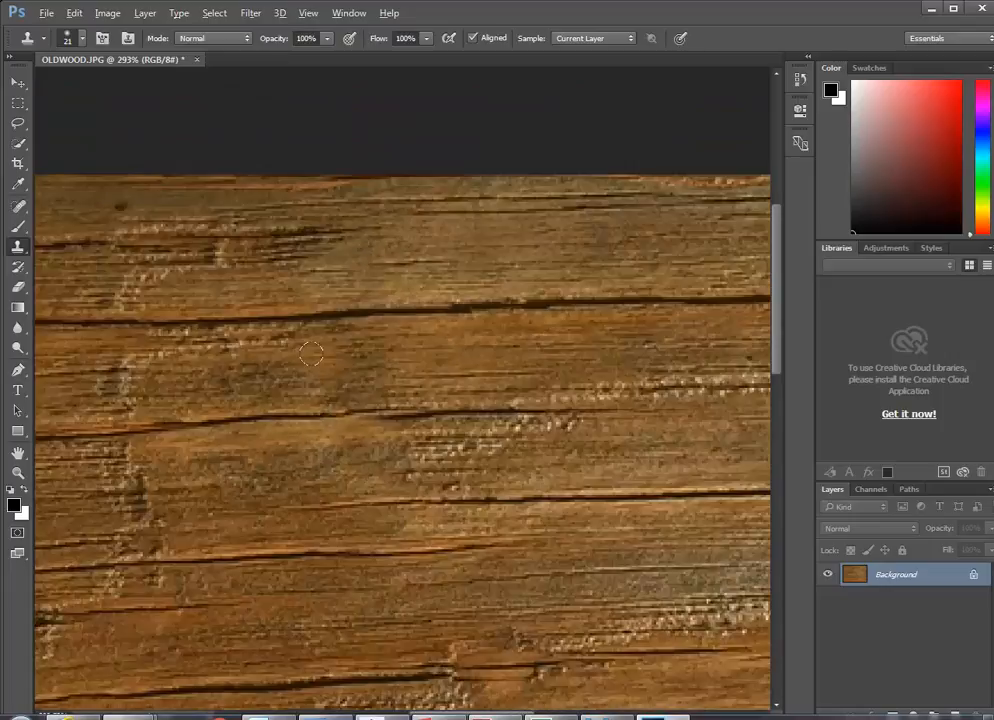
alt+scroll(317, 360, down, 2)
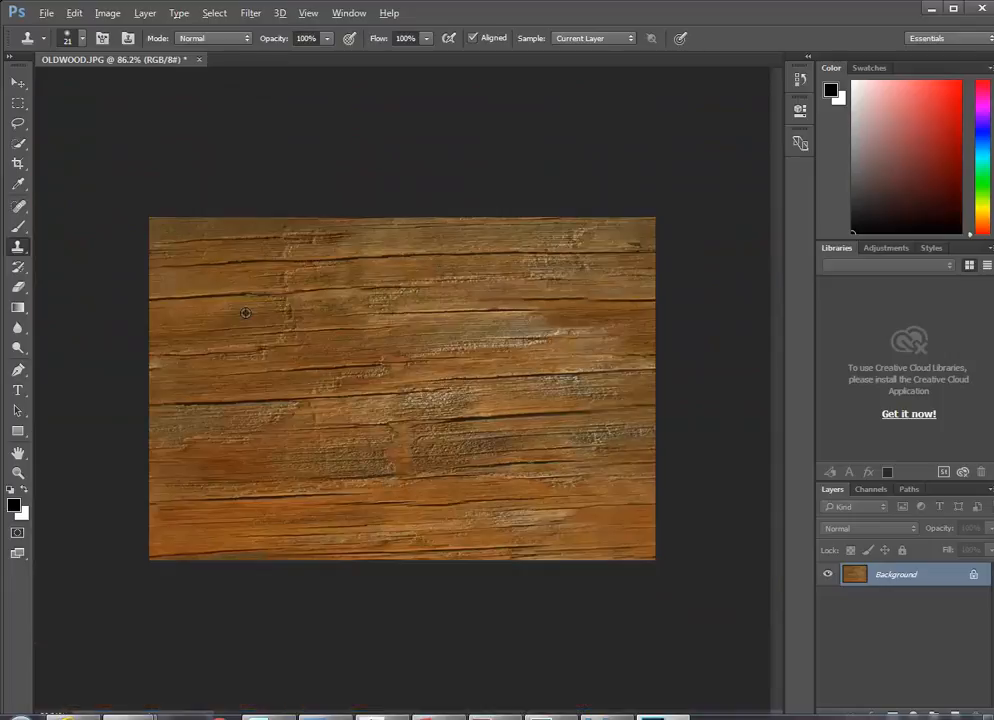
Save the retouched image as a new JPEG named OLDWOOD-1.jpg in the Wood folder
click(46, 13)
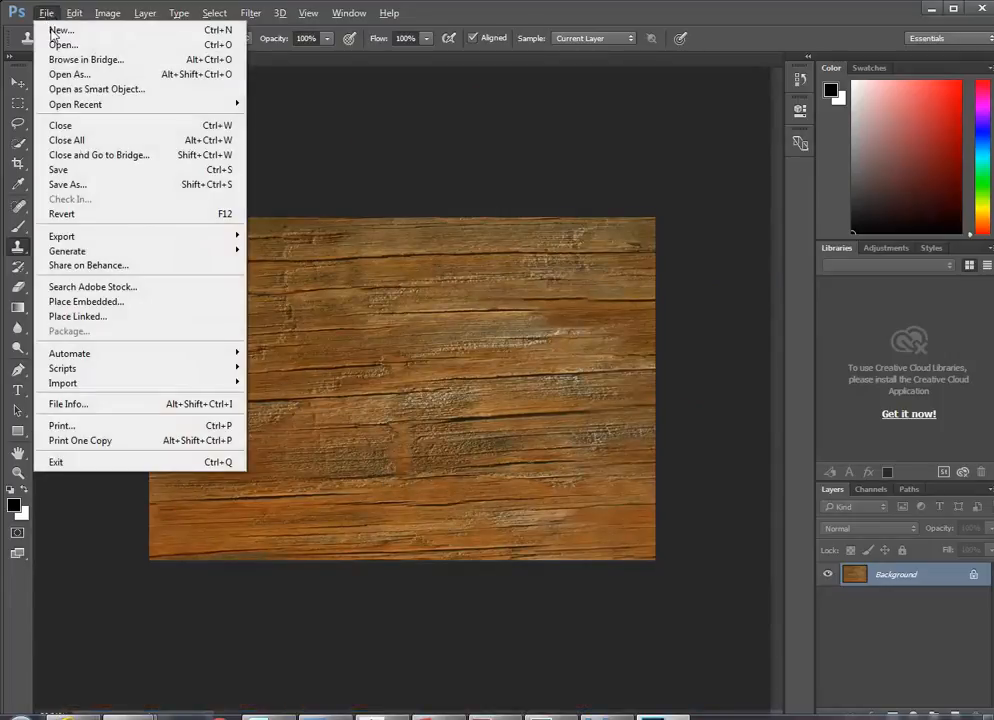
click(82, 122)
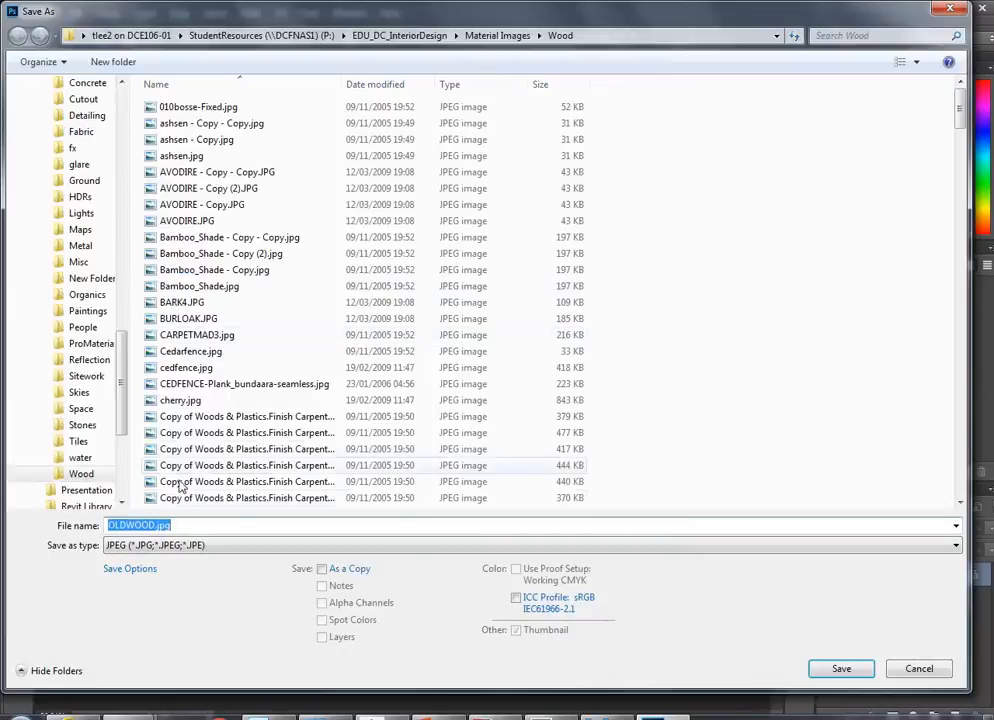
click(155, 526)
text(-1)
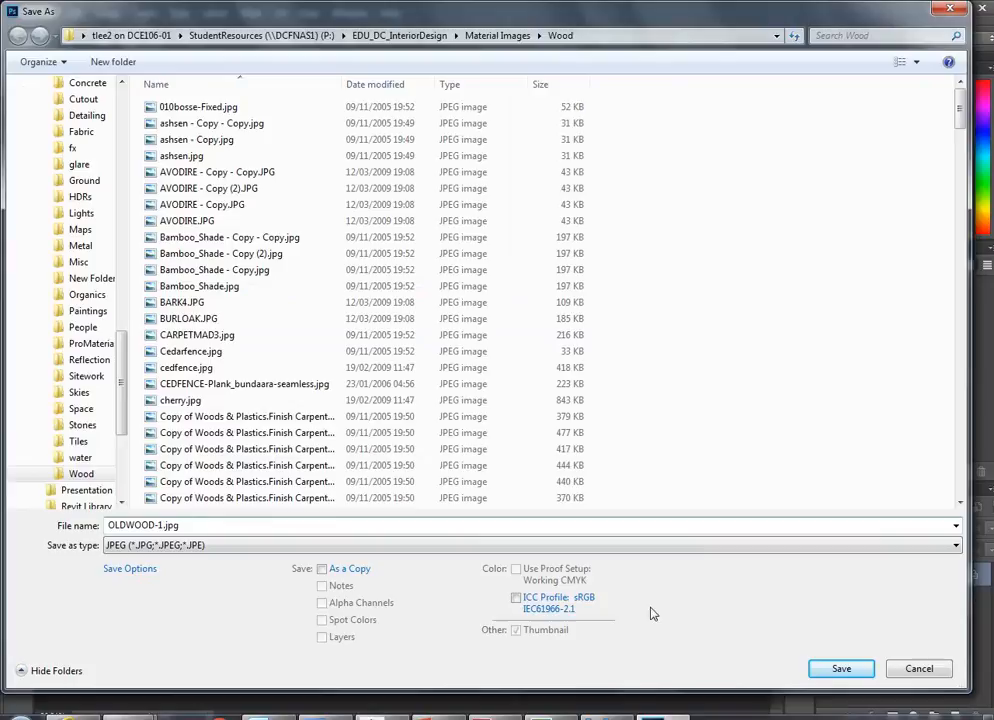
click(841, 668)
click(612, 219)
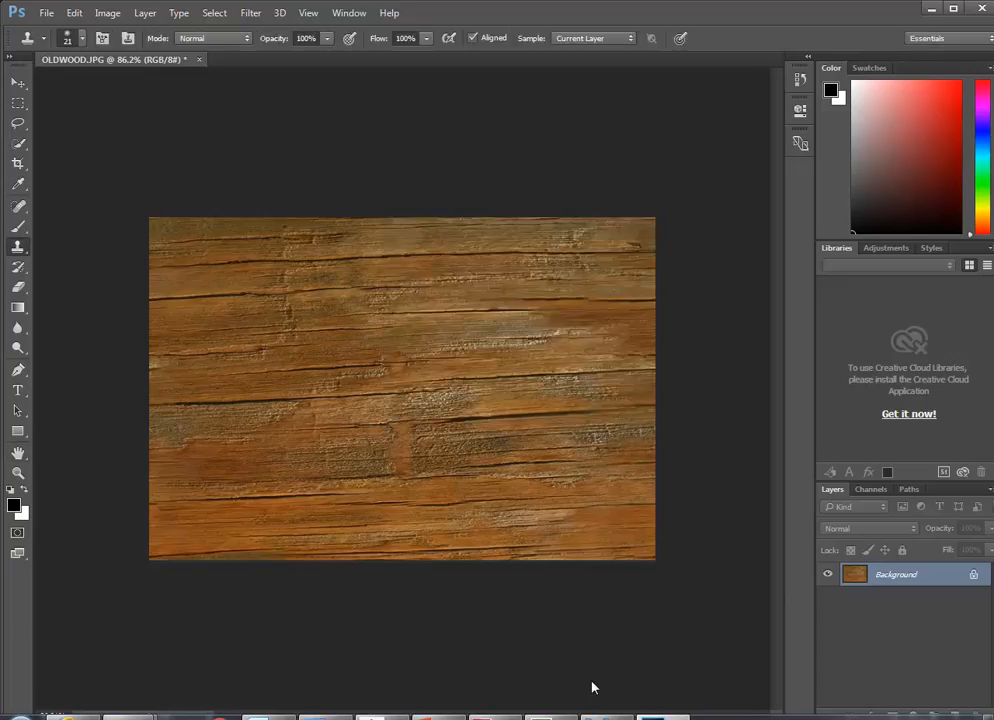
Switch to Revit and check the Wood Structure material assigned to the selected joist's 200 x 50mm type, leaving it unedited
click(601, 715)
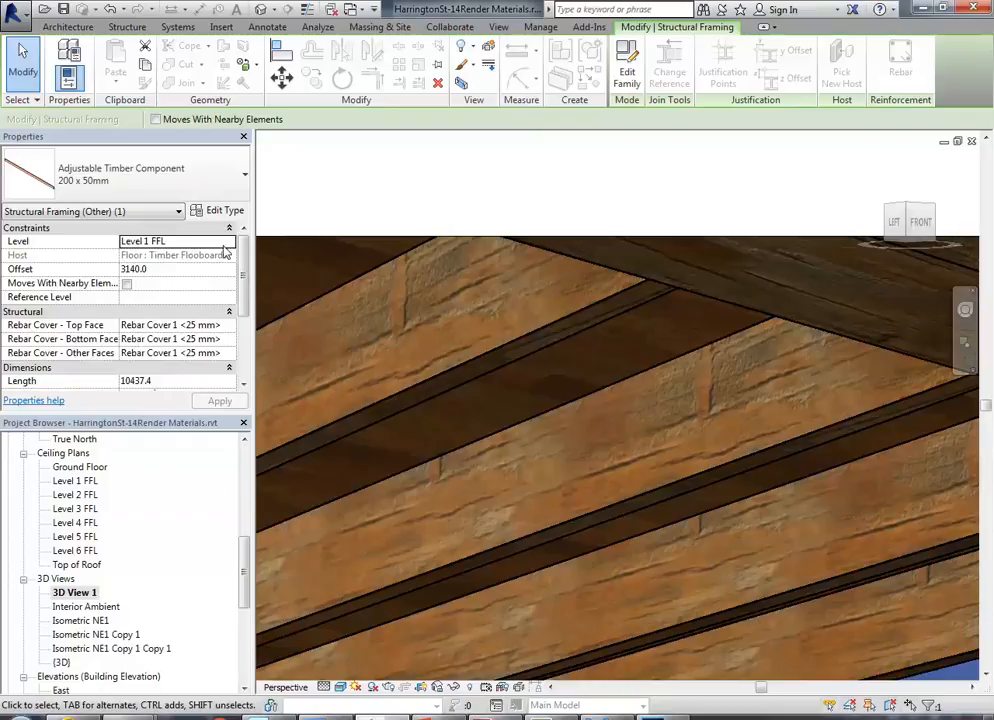
click(220, 210)
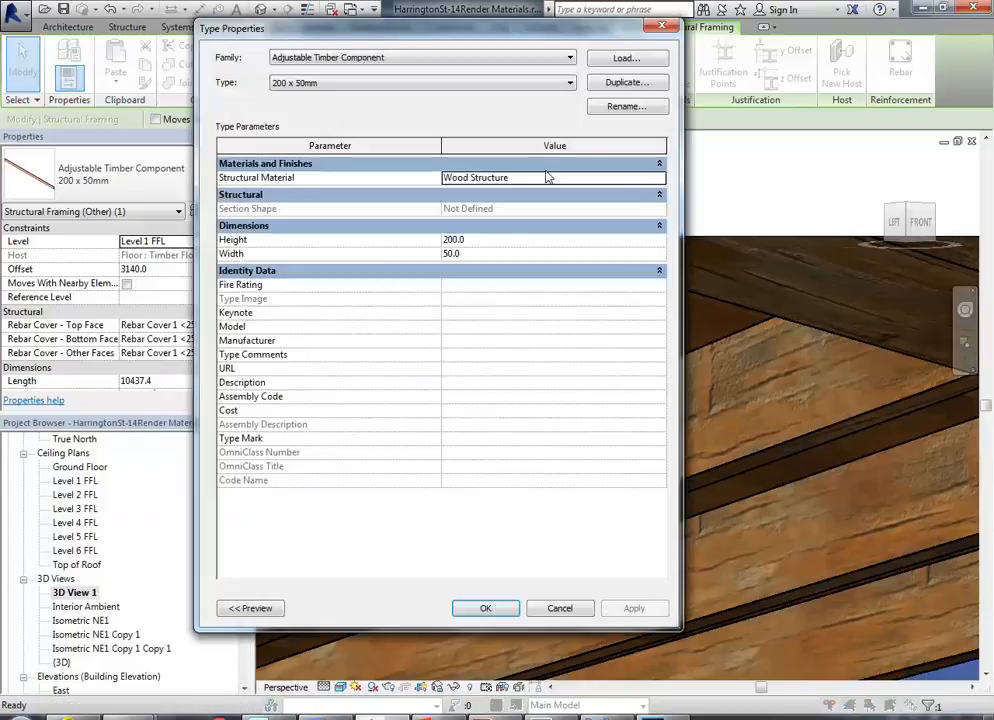
click(658, 177)
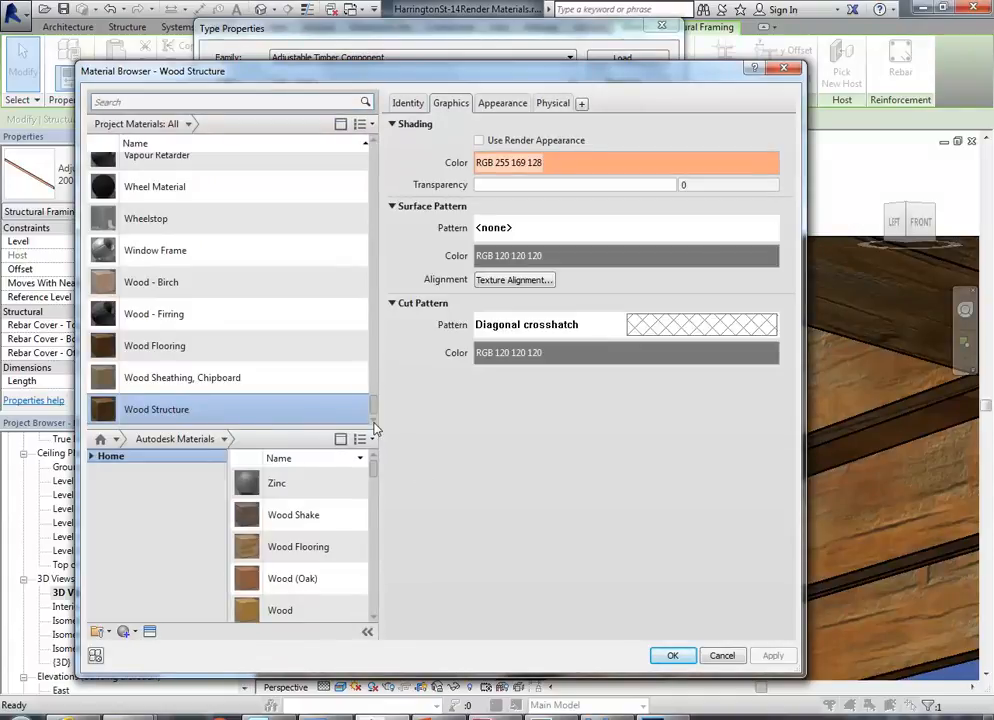
mouse_move(374, 406)
mouse_down()
mouse_move(375, 357)
mouse_move(374, 424)
mouse_up()
click(722, 655)
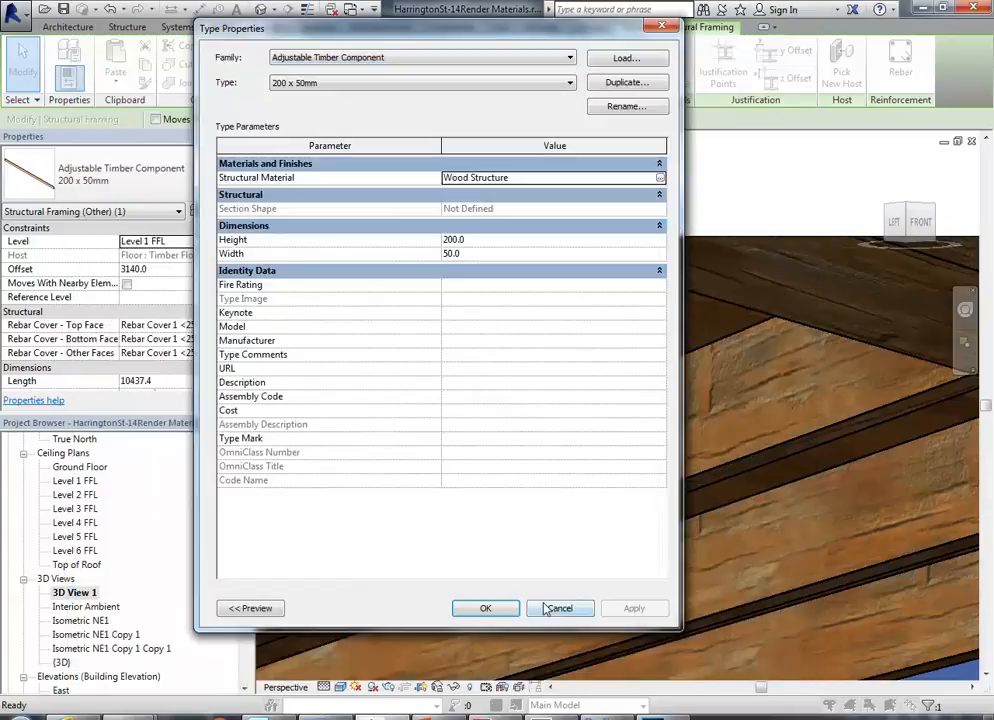
click(558, 608)
scroll(566, 476, down, 5)
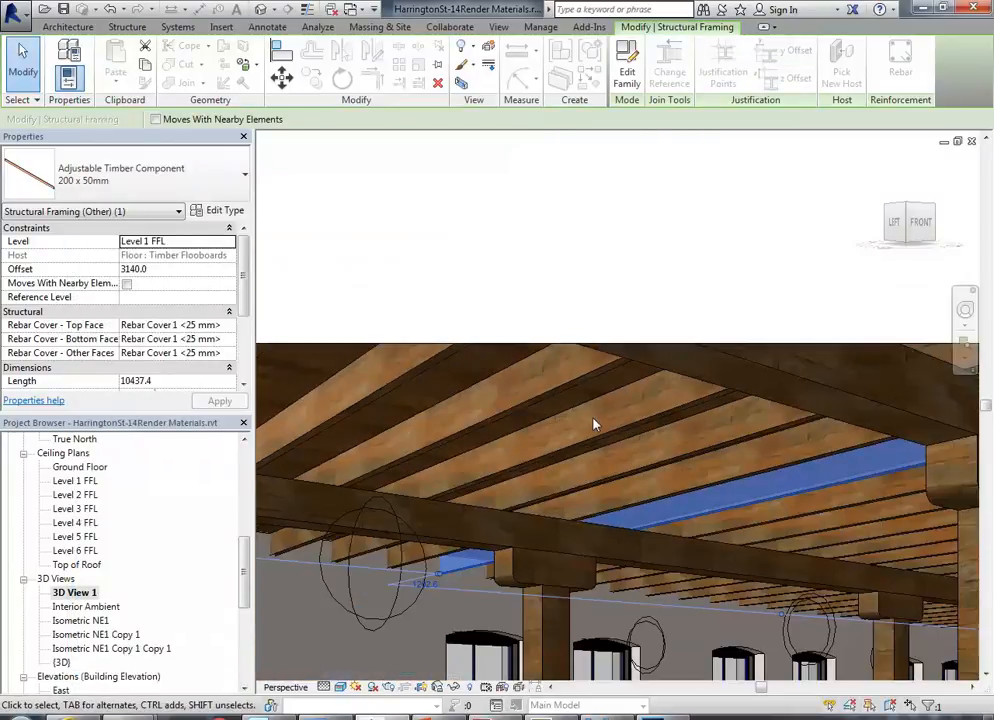
Open the structural material of the 200 x 50mm ceiling joist type for editing
scroll(442, 537, up, 3)
scroll(443, 537, down, 2)
scroll(443, 537, up, 5)
click(535, 467)
middle_drag(517, 434, 311, 266)
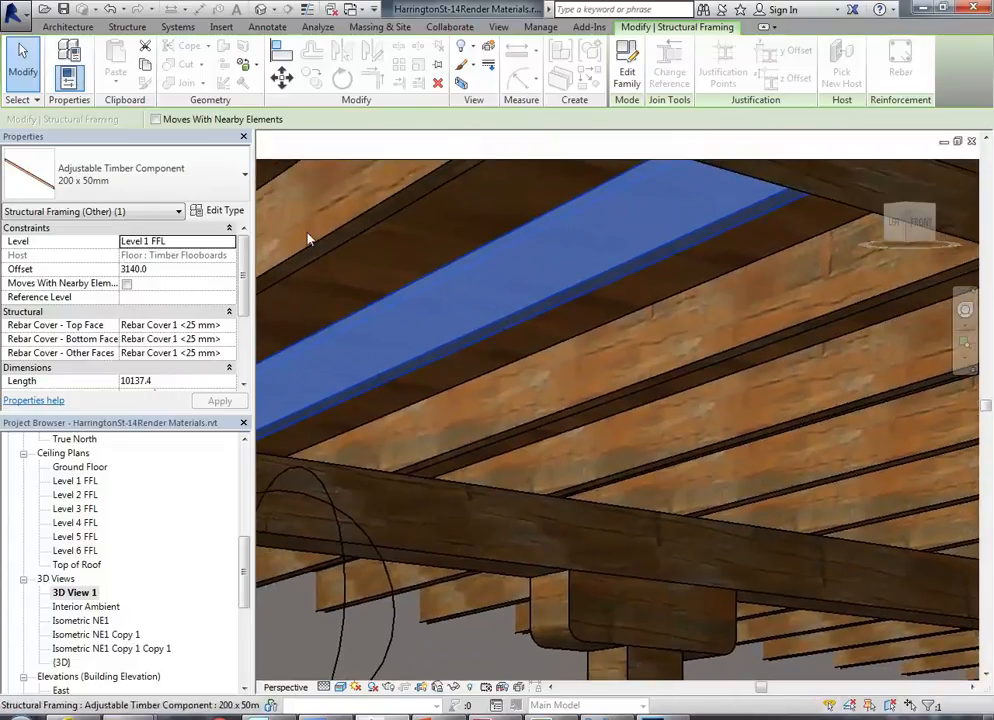
click(210, 209)
click(584, 178)
click(661, 178)
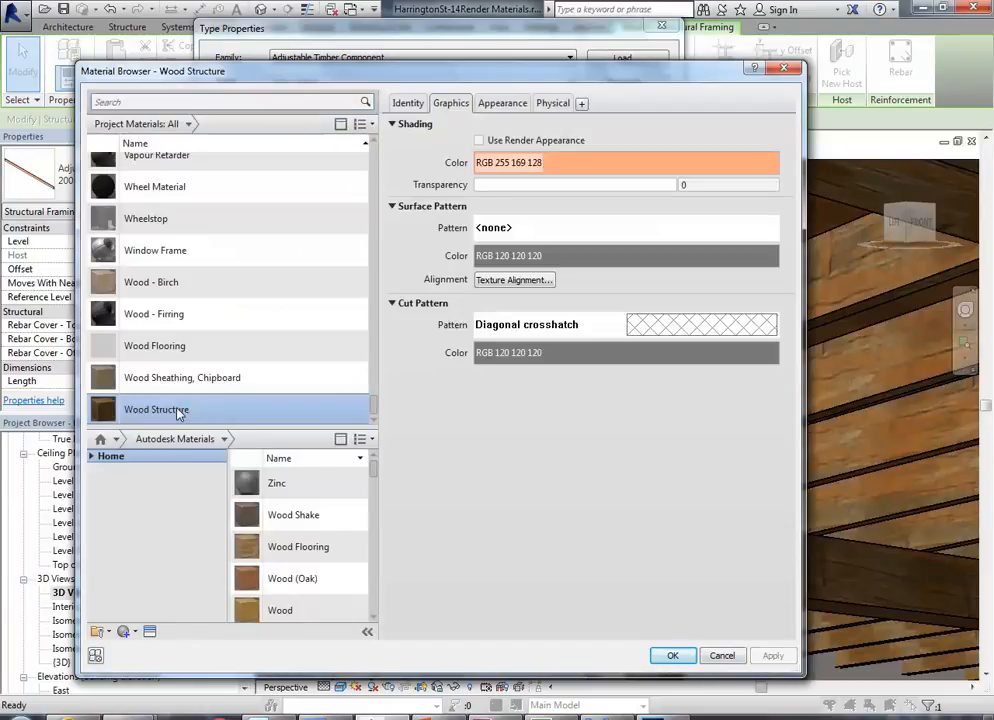
Duplicate the Wood Structure material and name the copy Wood Structure Joist Beam
right_click(180, 410)
click(215, 434)
drag(184, 409, 247, 405)
key(BackSpace)
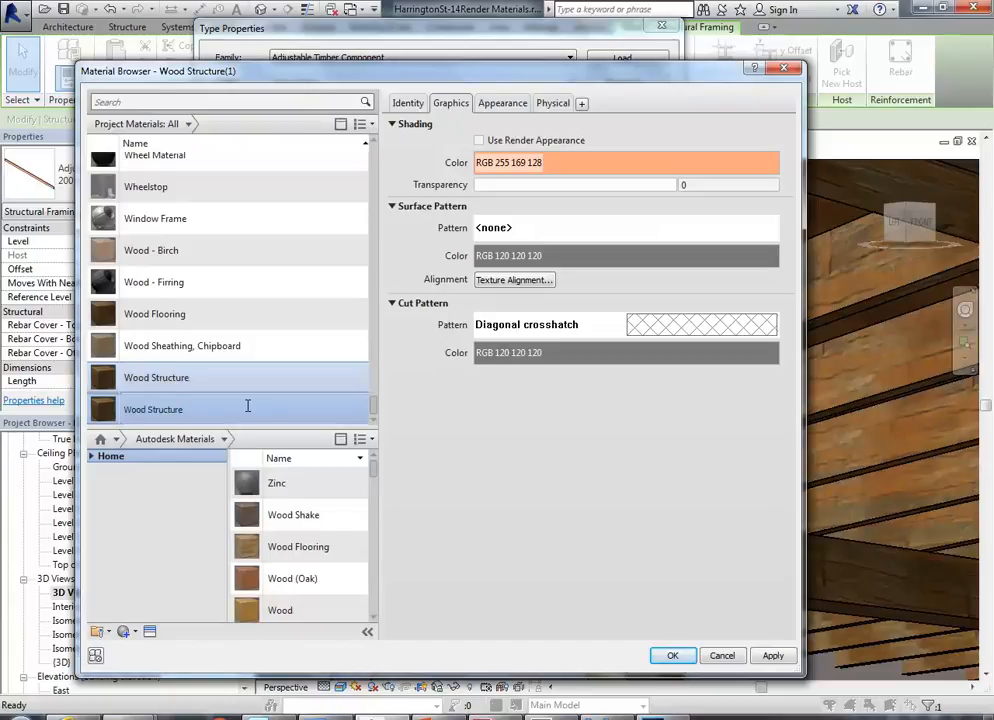
text(oist Beam)
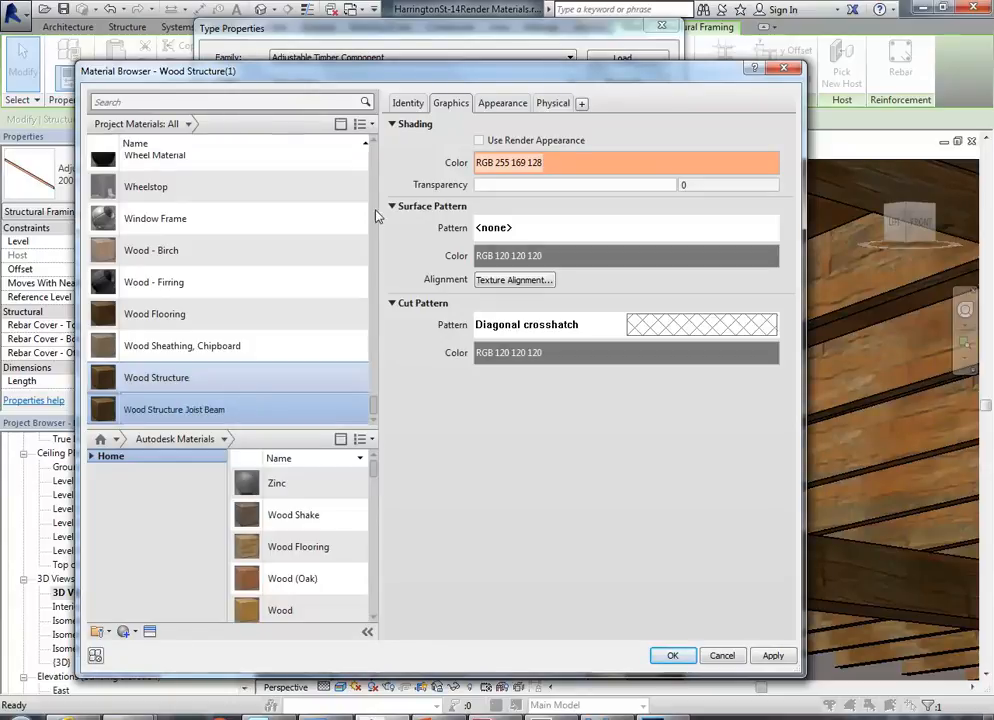
key(Return)
Duplicate the new joist material's appearance asset and replace its texture image with OLDWOOD-1.jpg
right_click(508, 108)
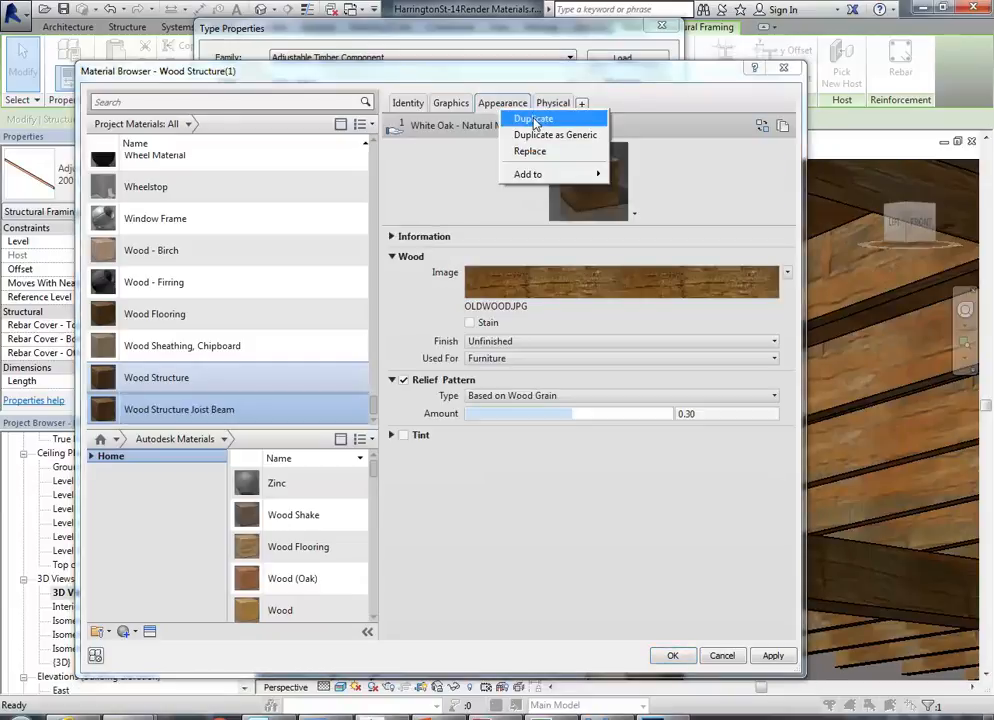
click(534, 121)
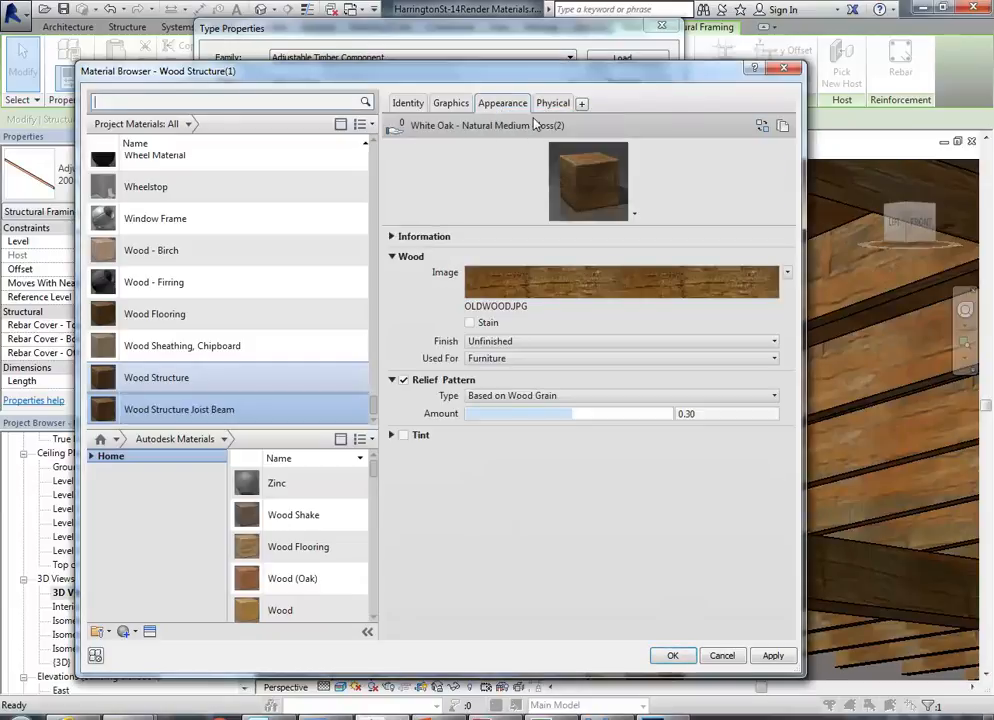
click(500, 307)
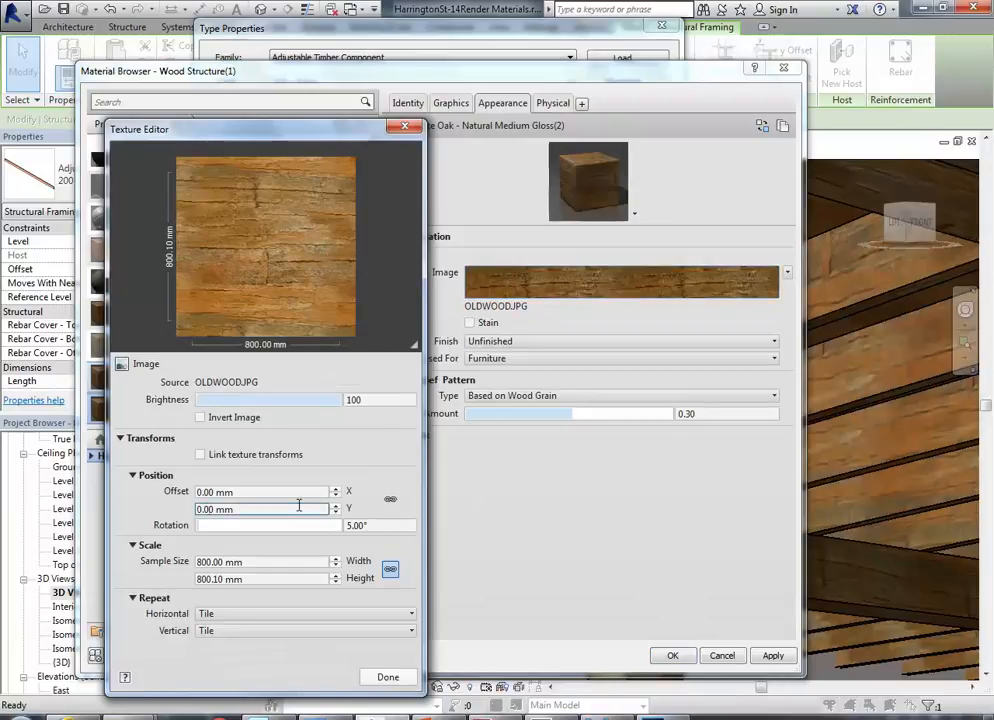
click(220, 383)
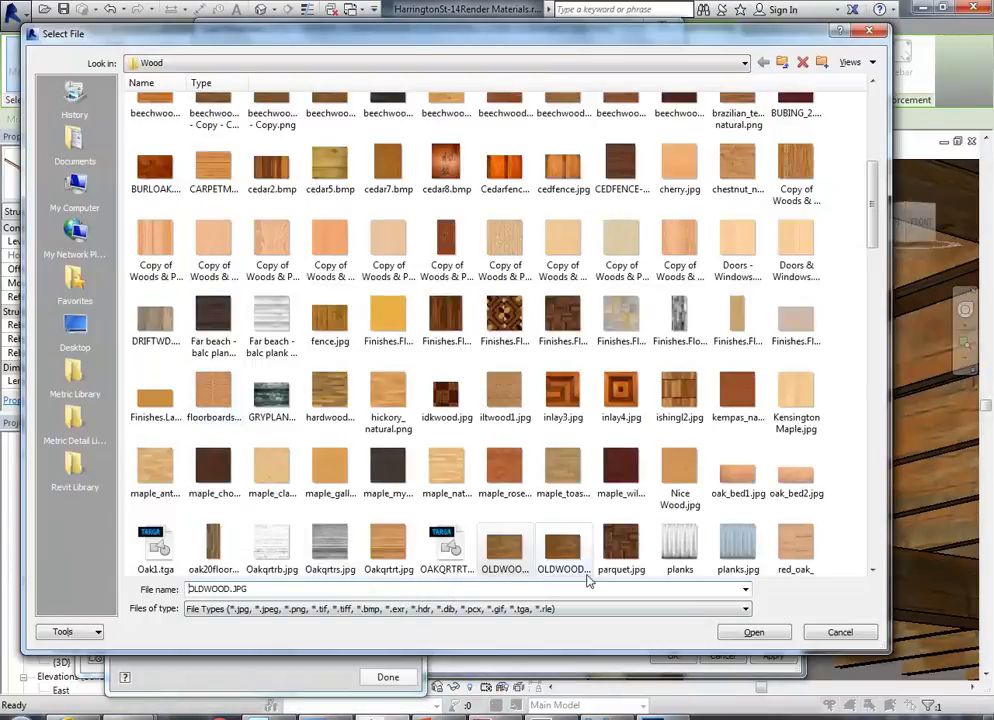
click(552, 548)
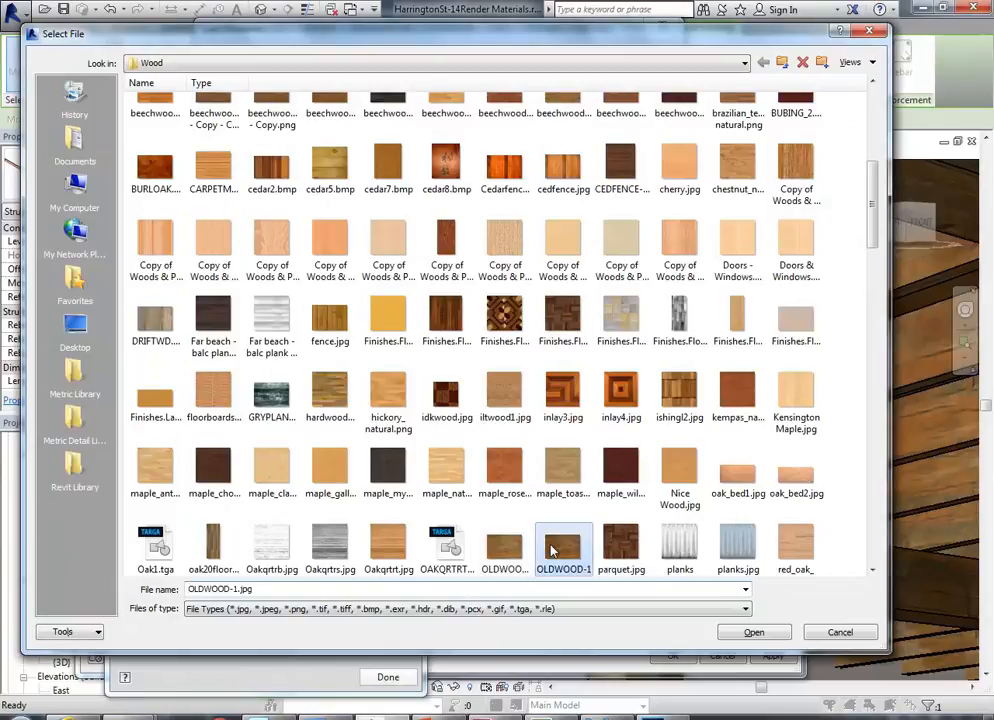
click(755, 633)
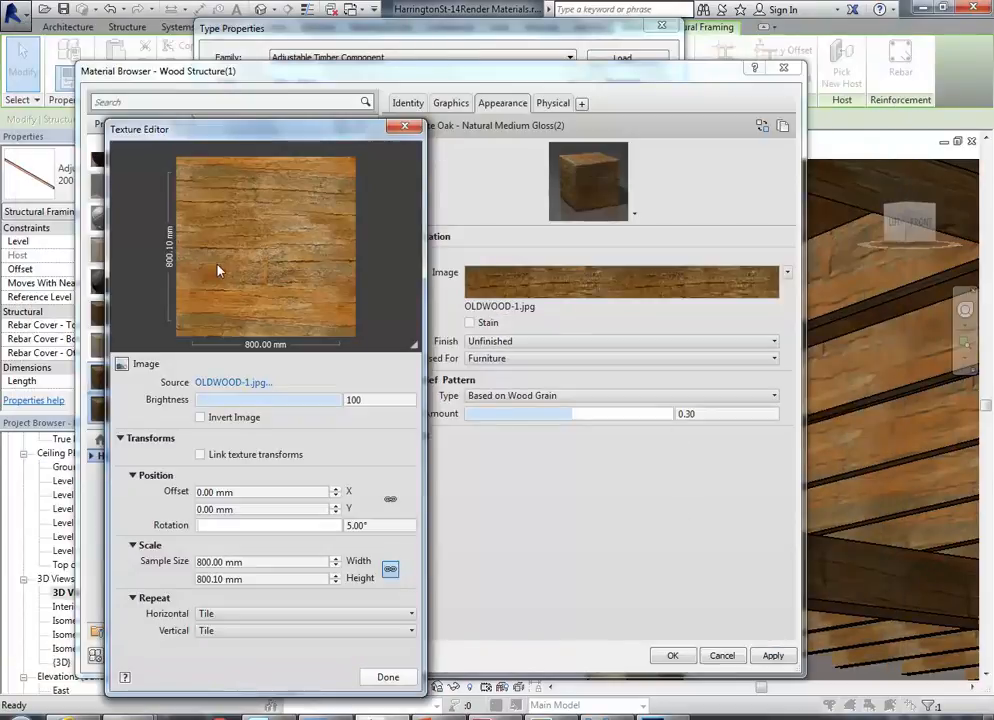
click(389, 678)
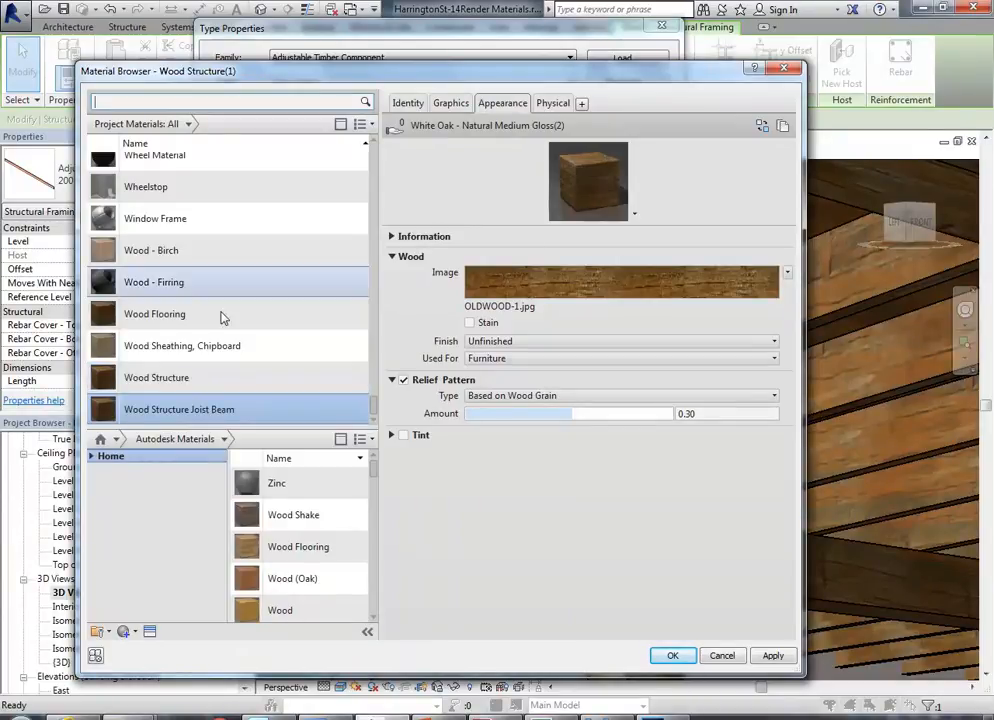
Set the texture rotation of the original Wood Structure material to 0°
click(157, 377)
click(530, 287)
click(362, 525)
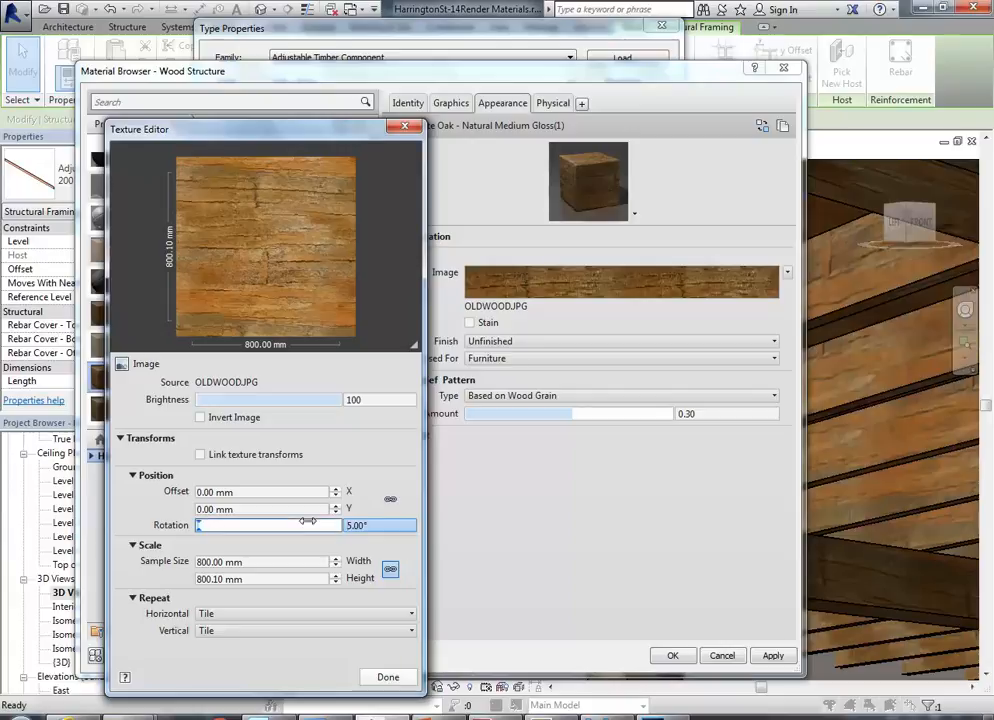
text(0)
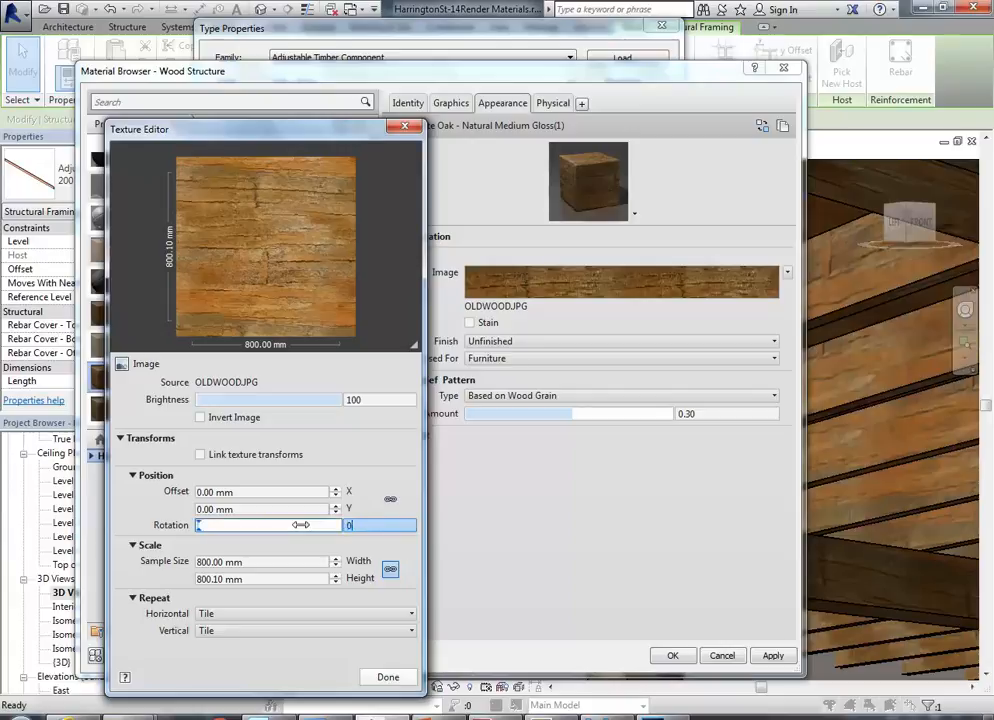
click(388, 677)
Assign the Wood Structure Joist Beam material to the 200 x 50mm joist type
click(354, 416)
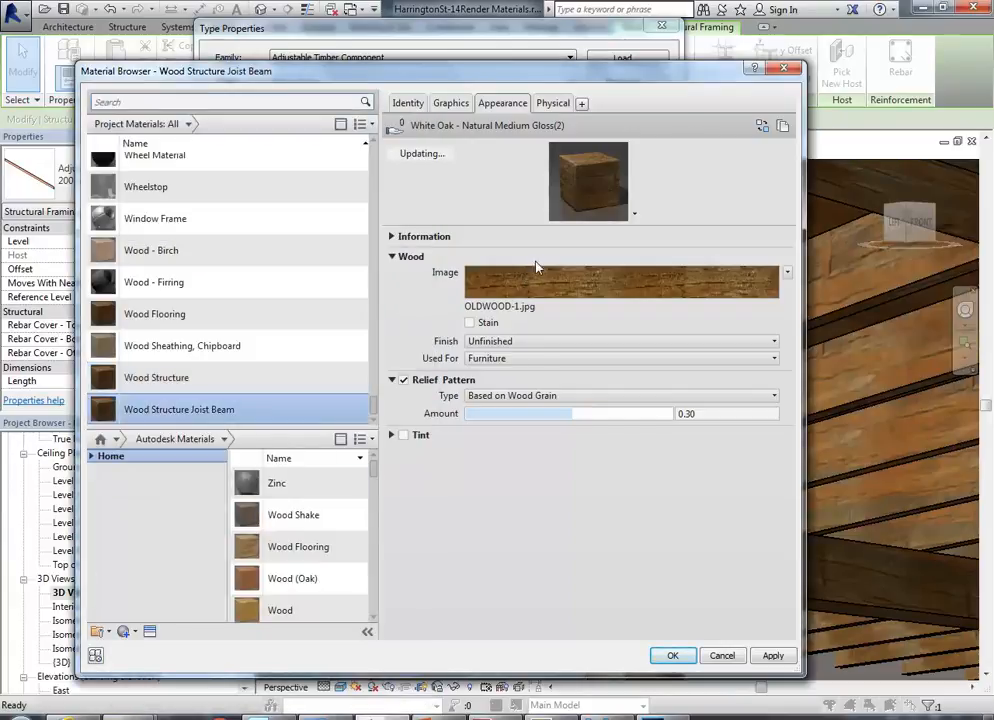
key(Return)
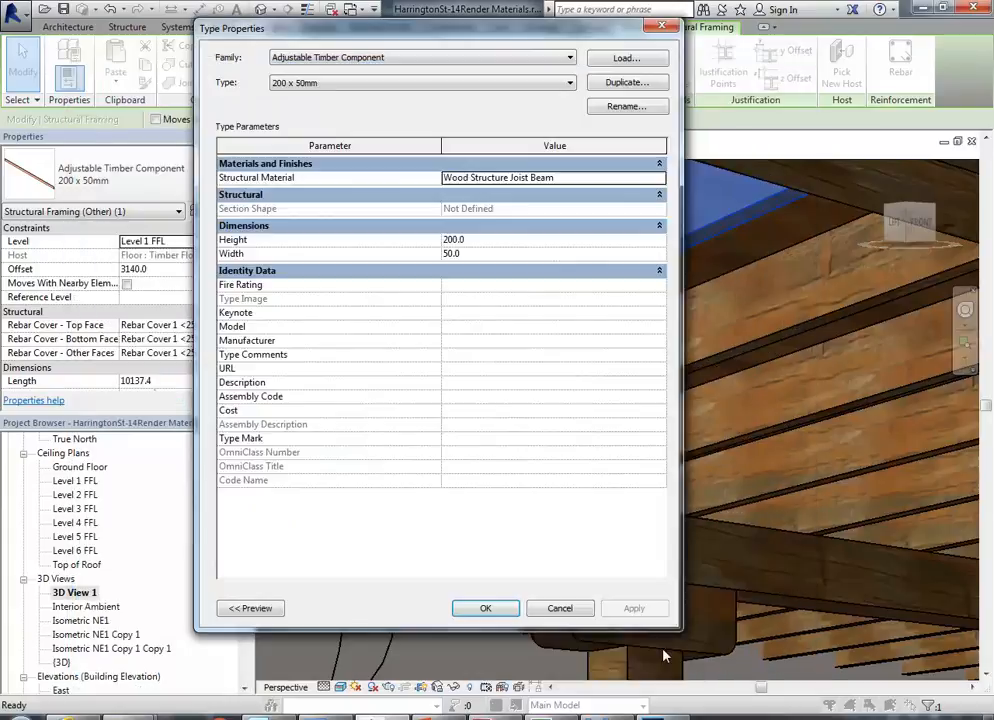
key(Return)
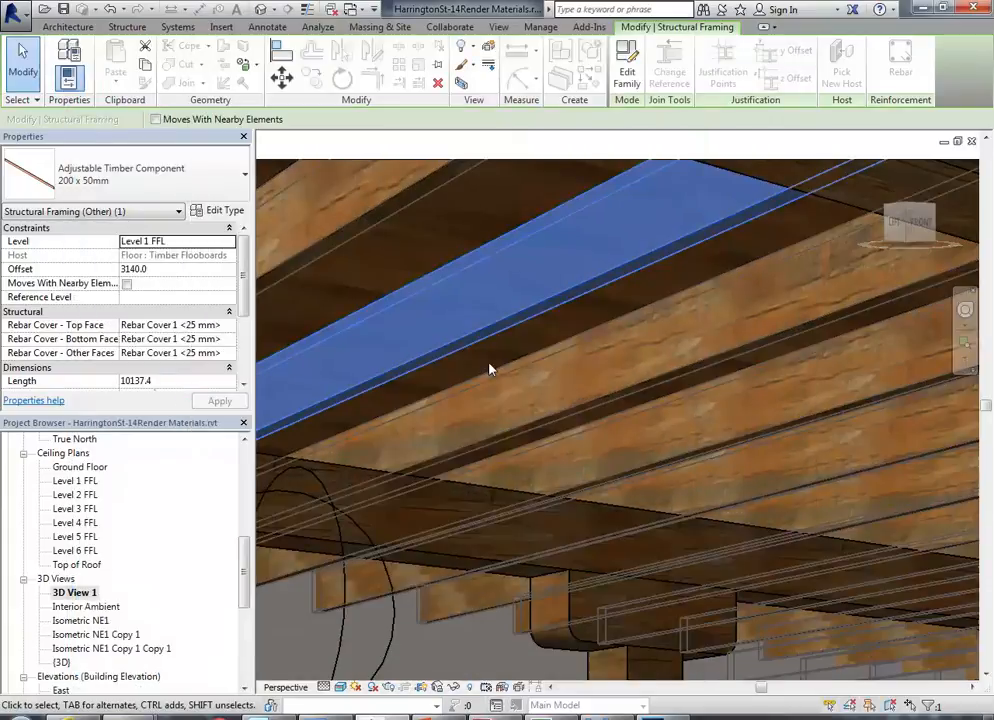
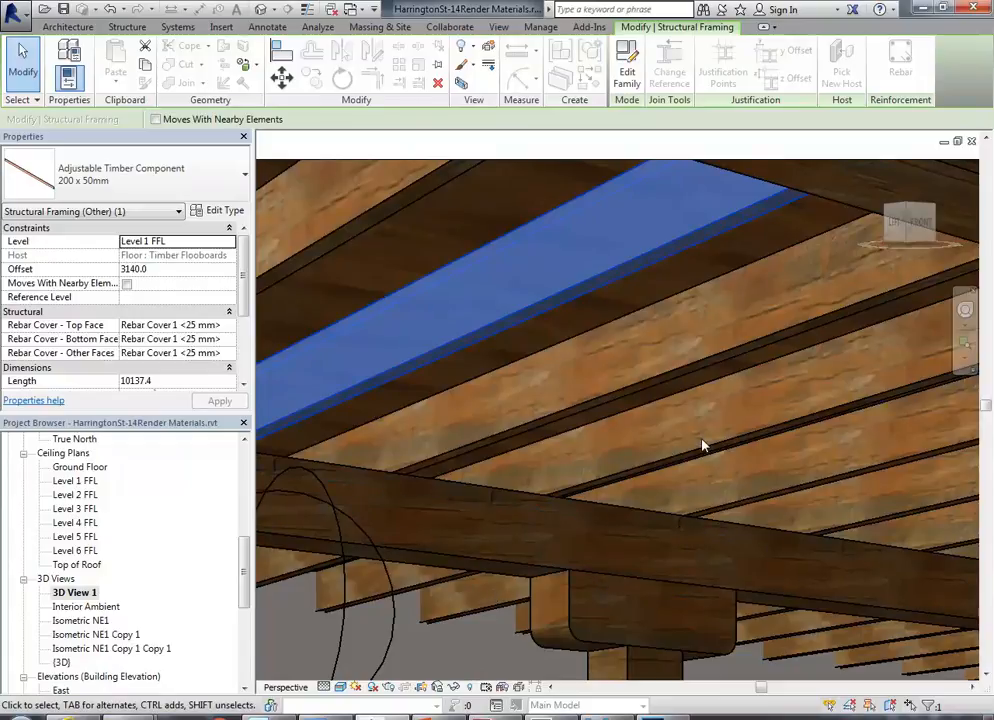
Open the OLDWOOD-1.jpg texture of the joist type's Wood Structure Joist Beam material for editing
scroll(687, 422, down, 5)
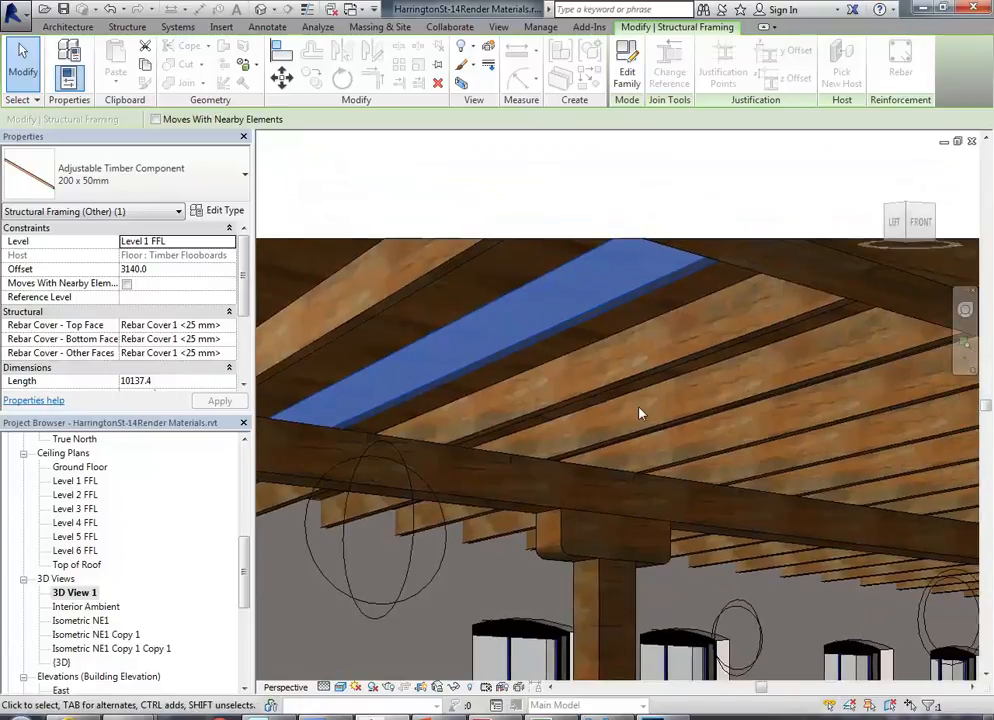
scroll(603, 373, up, 5)
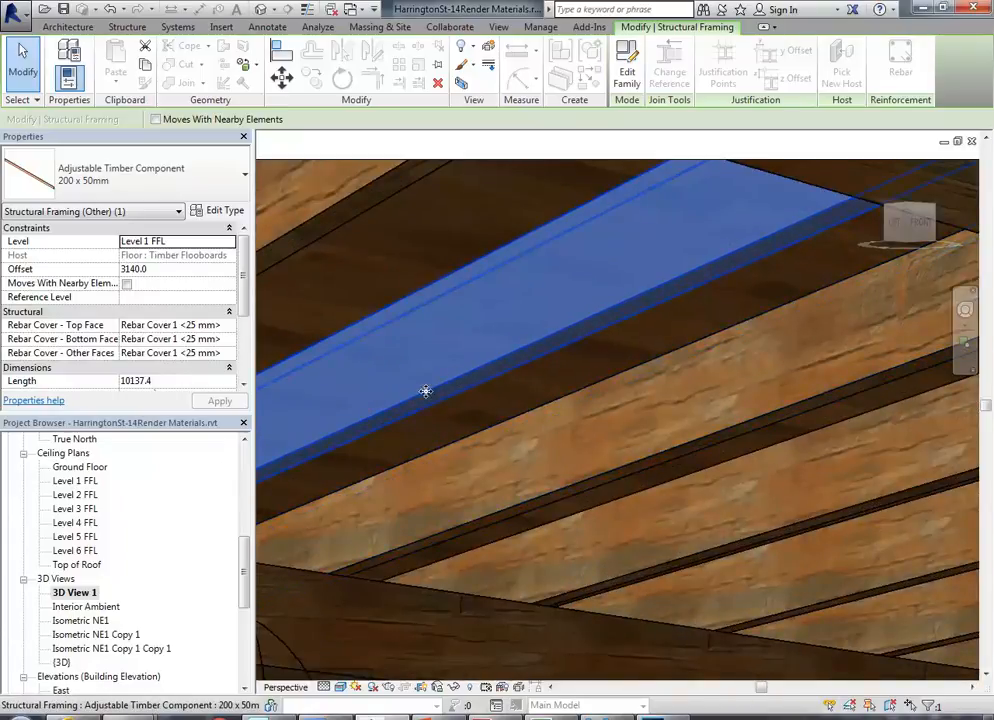
click(220, 211)
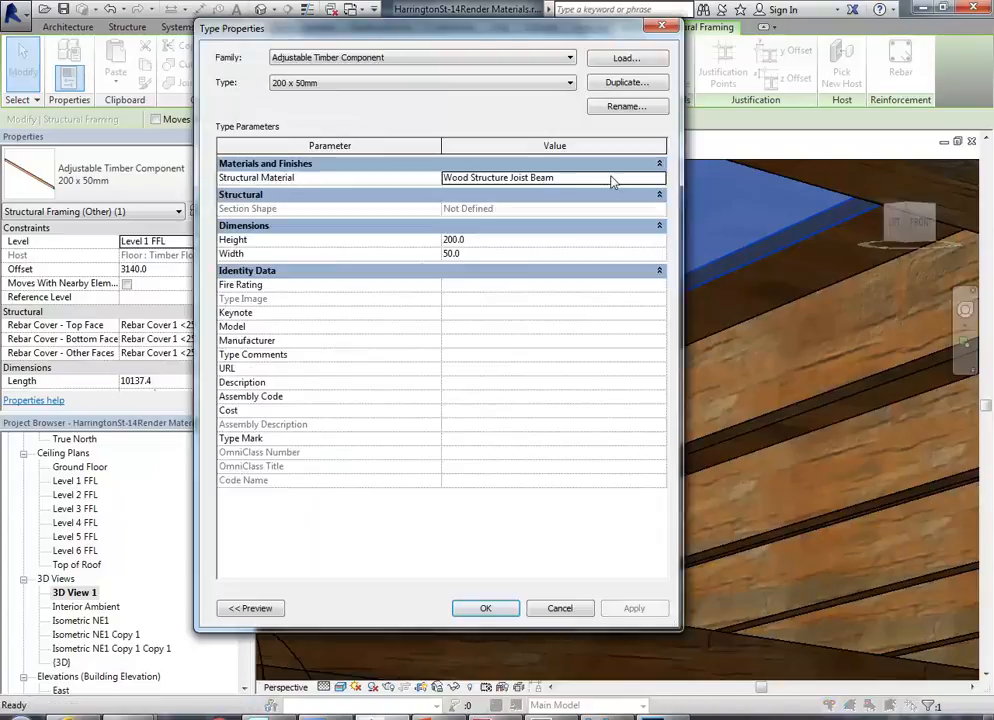
click(603, 182)
click(660, 178)
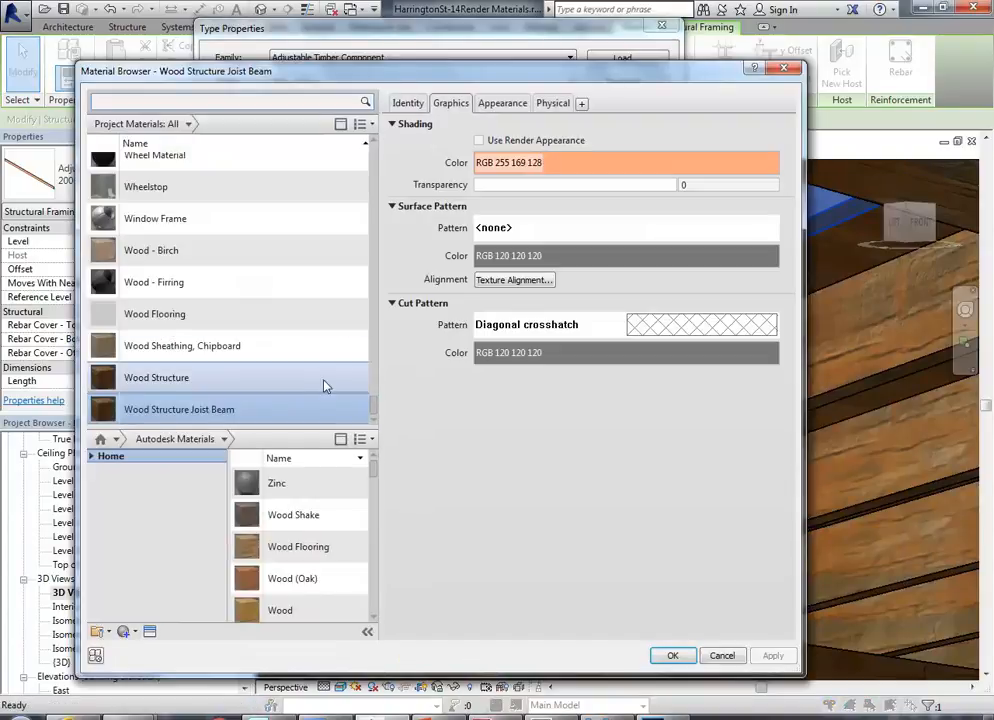
click(501, 103)
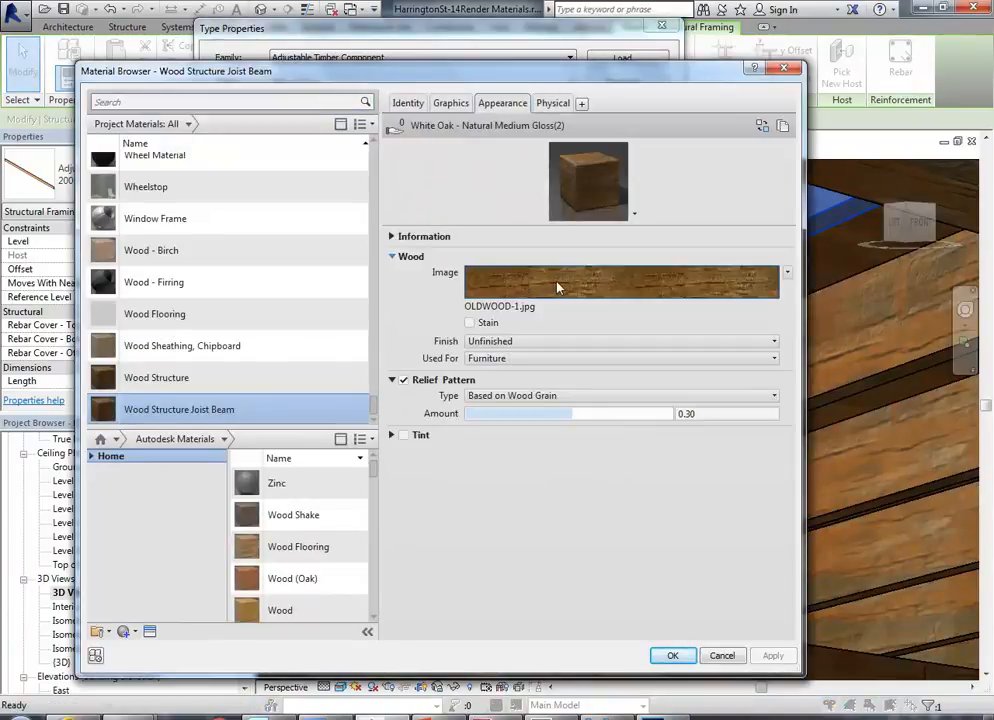
click(559, 284)
Set the texture's sample size to 600.20 mm in width and height, and accept the material and type changes
click(255, 566)
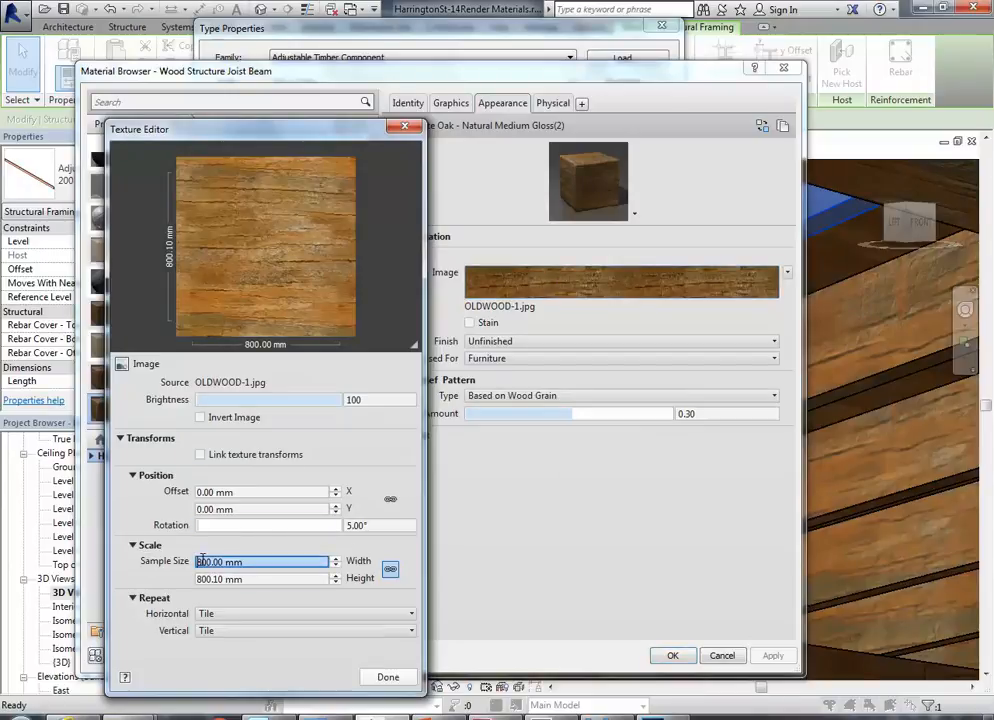
text(600)
click(264, 579)
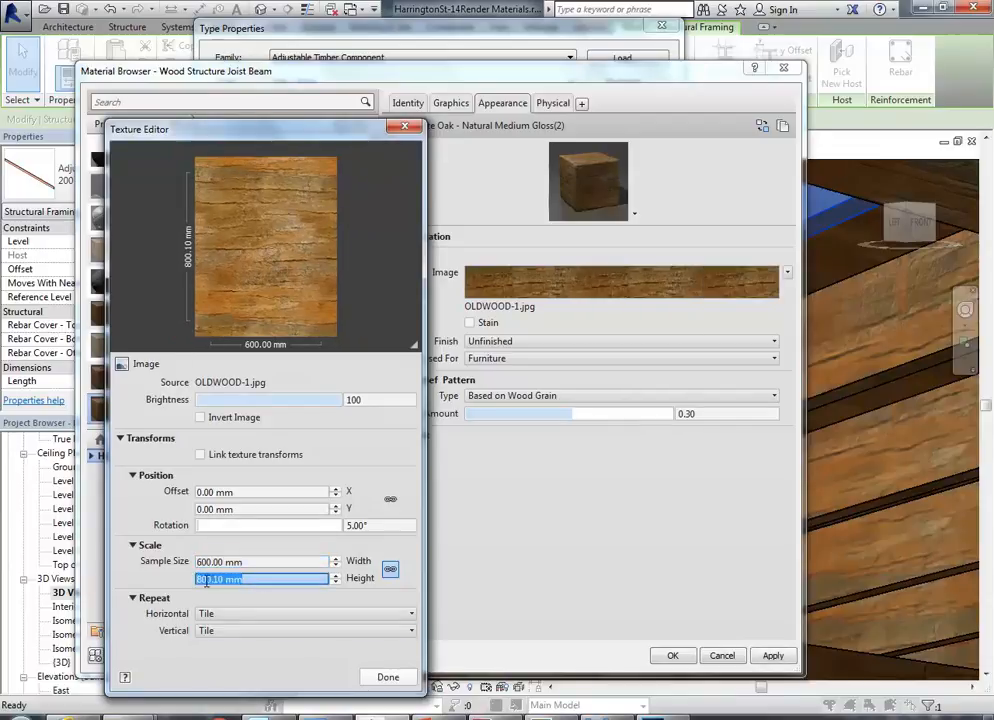
text(600.10)
click(240, 562)
click(335, 576)
click(260, 563)
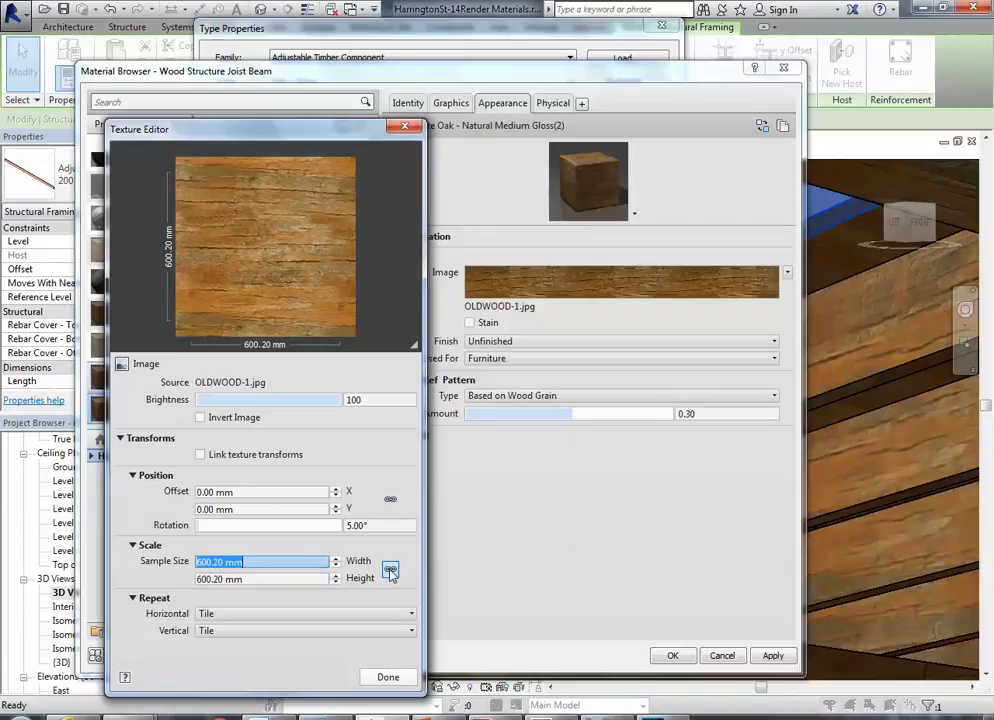
click(398, 678)
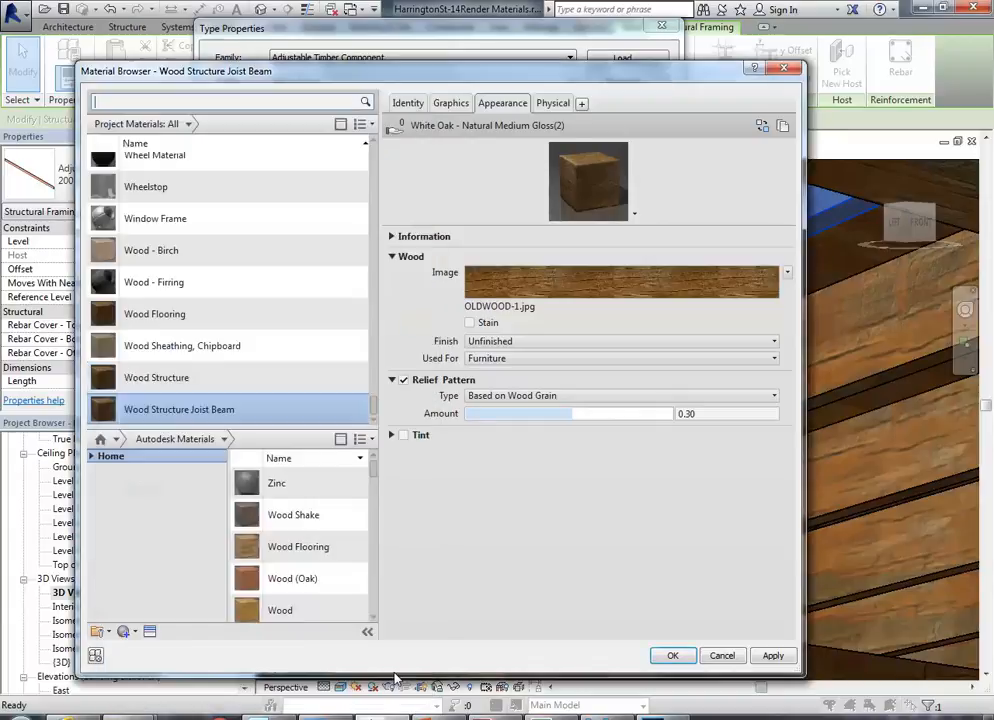
click(672, 655)
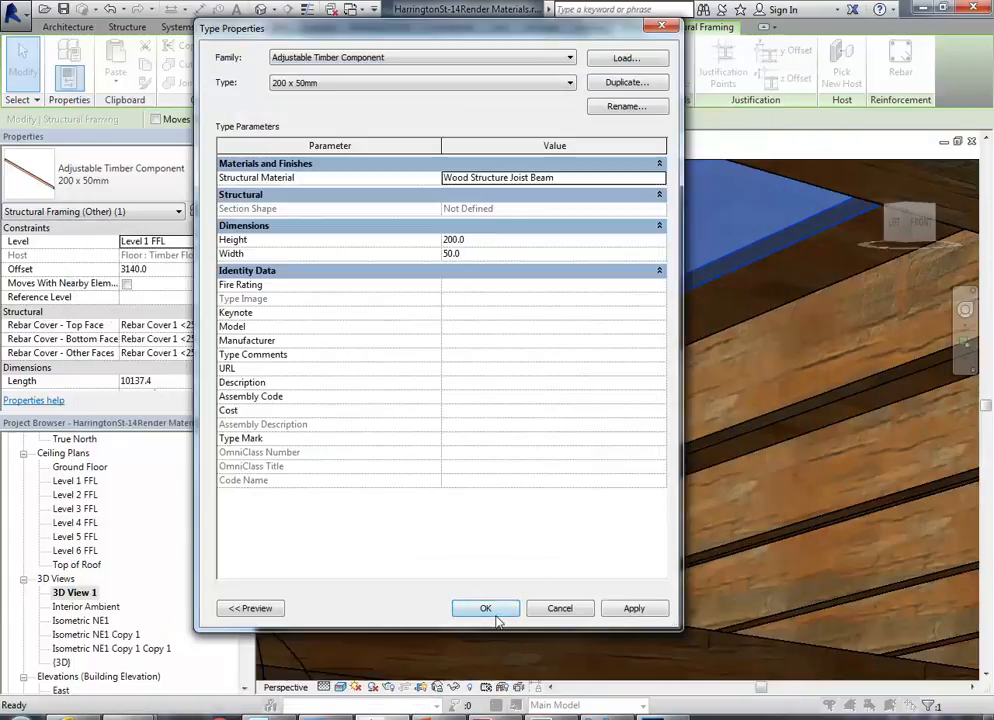
click(486, 609)
Assign the Wood Structure Joist Beam material to the 250 x 250mm timber beam type supporting the joists
scroll(590, 520, down, 3)
scroll(602, 500, down, 2)
click(494, 552)
scroll(532, 570, up, 4)
scroll(487, 491, up, 2)
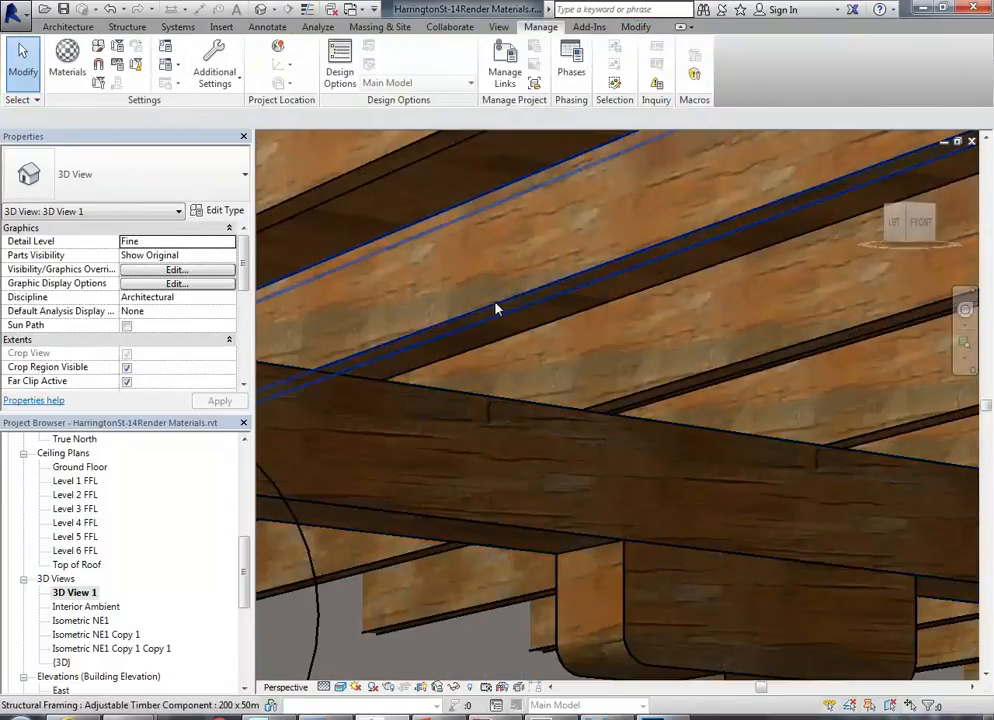
click(468, 528)
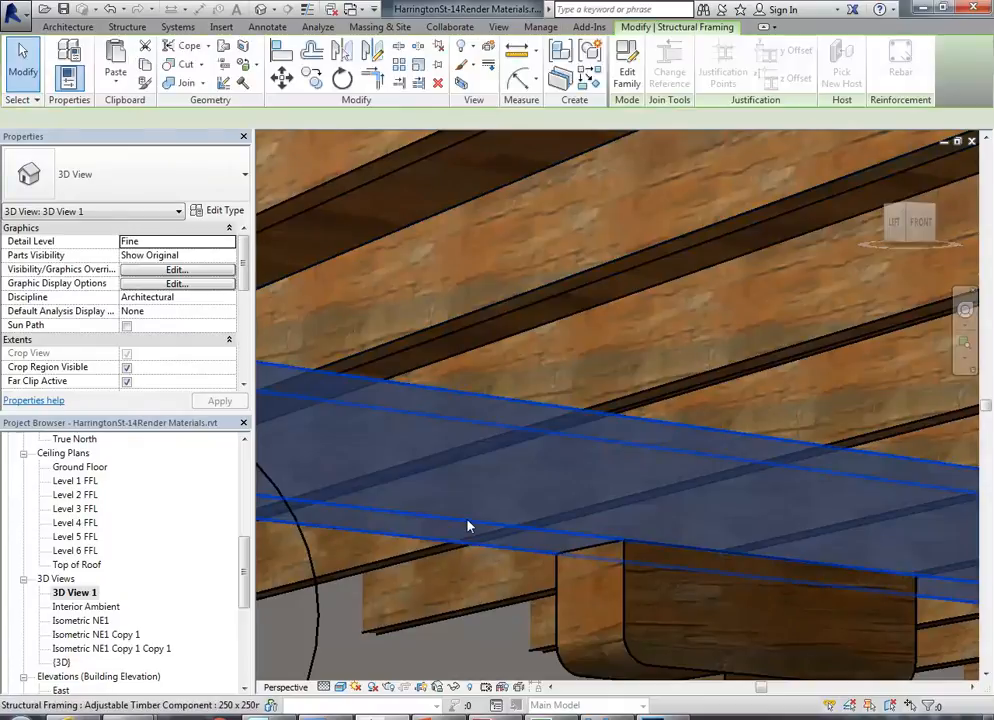
click(197, 212)
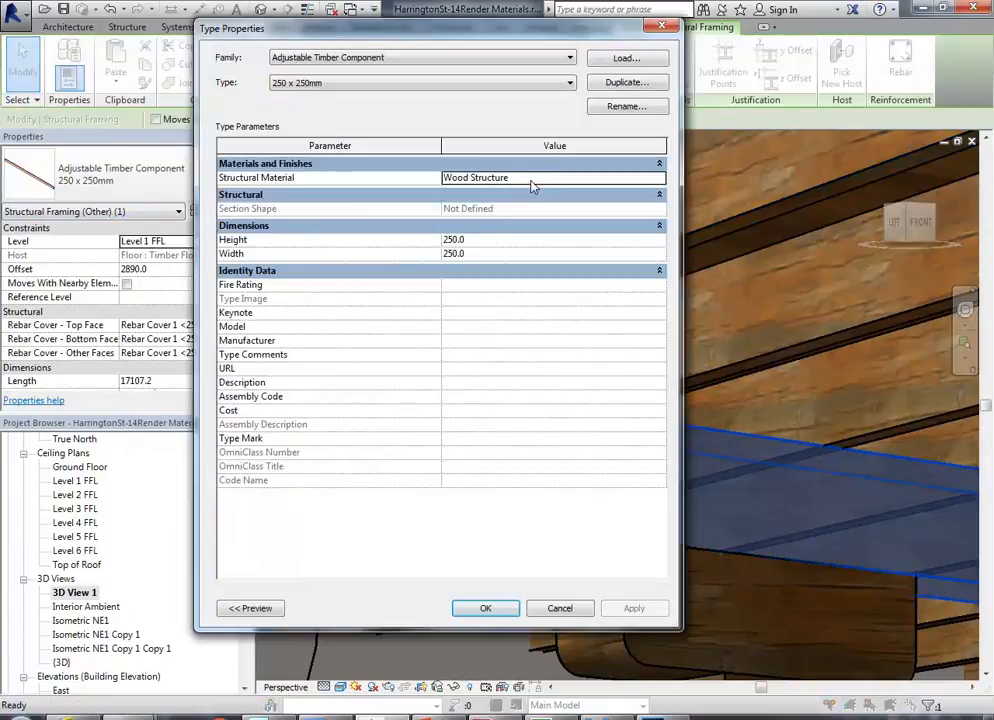
click(459, 85)
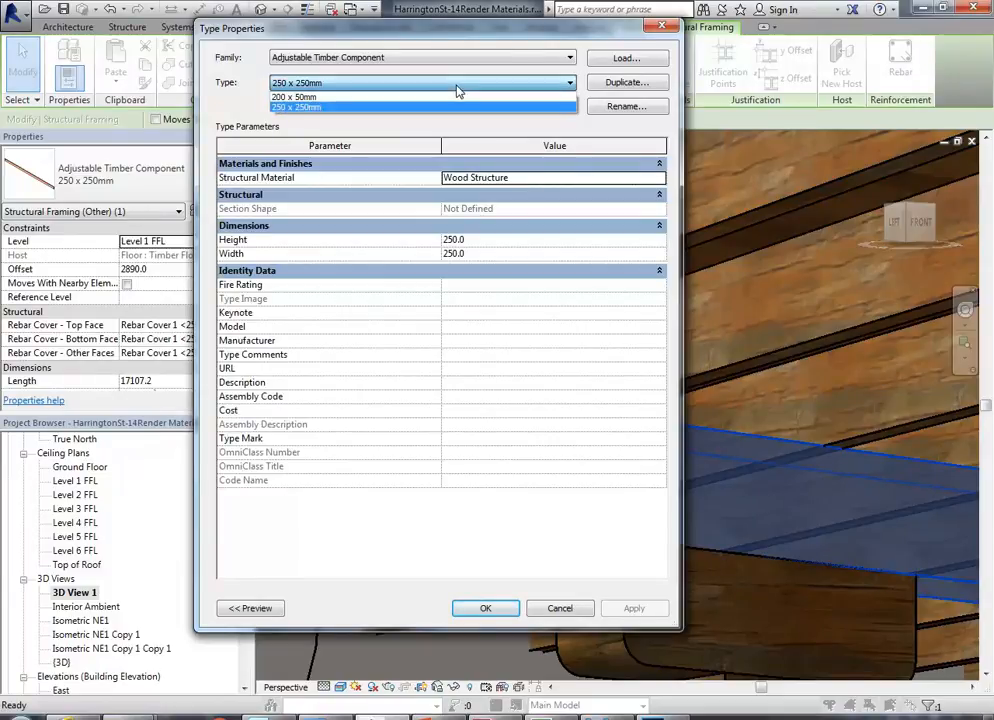
click(296, 107)
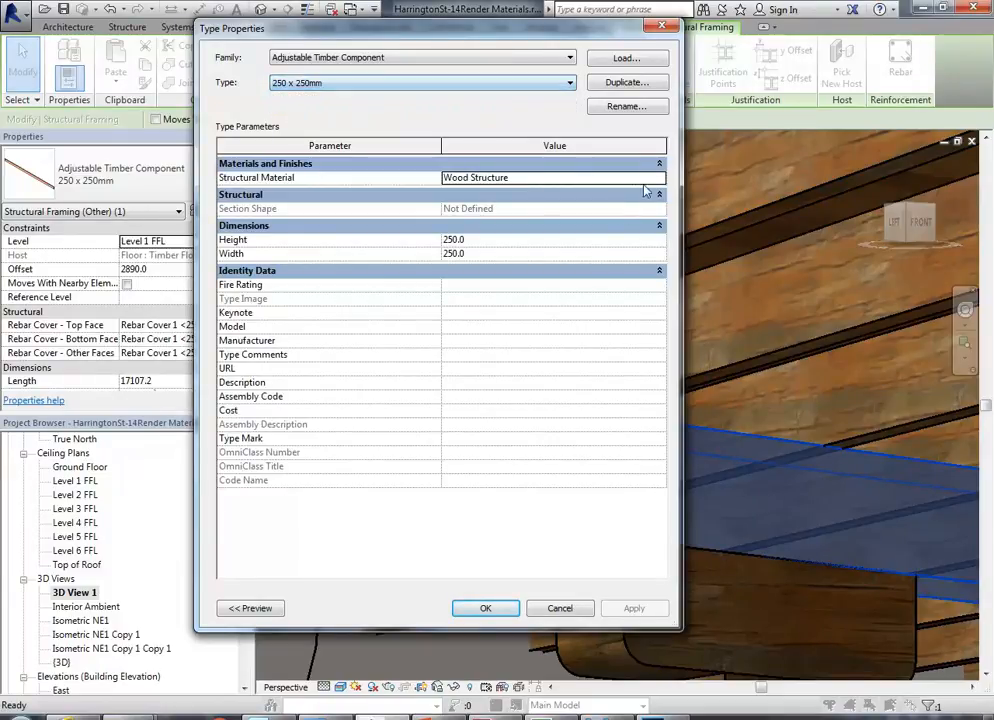
click(660, 177)
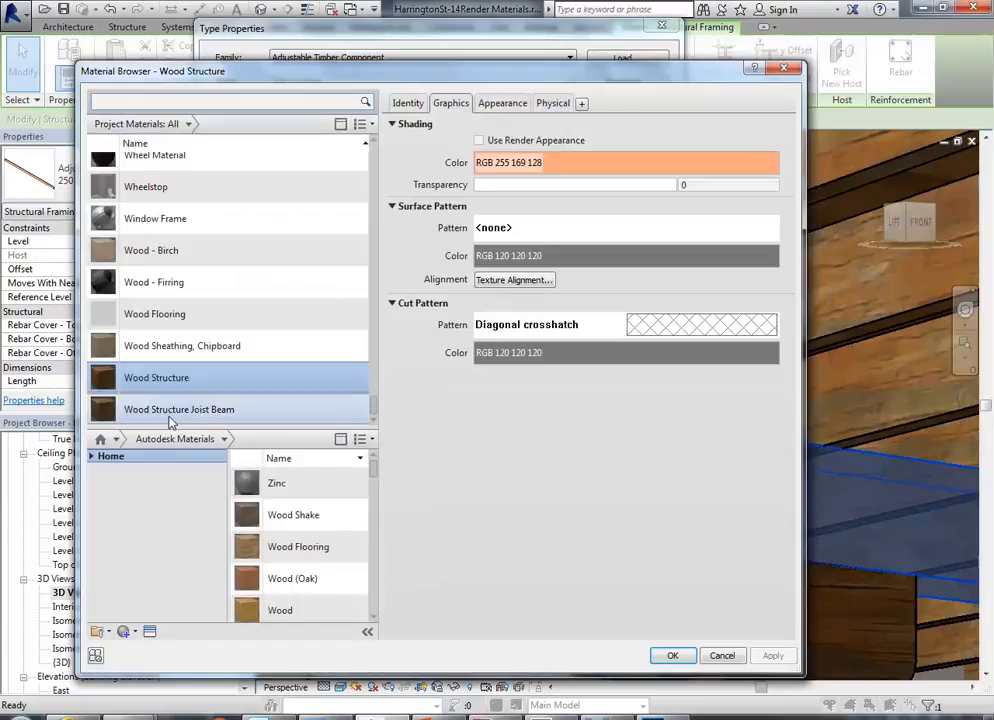
click(200, 409)
click(670, 656)
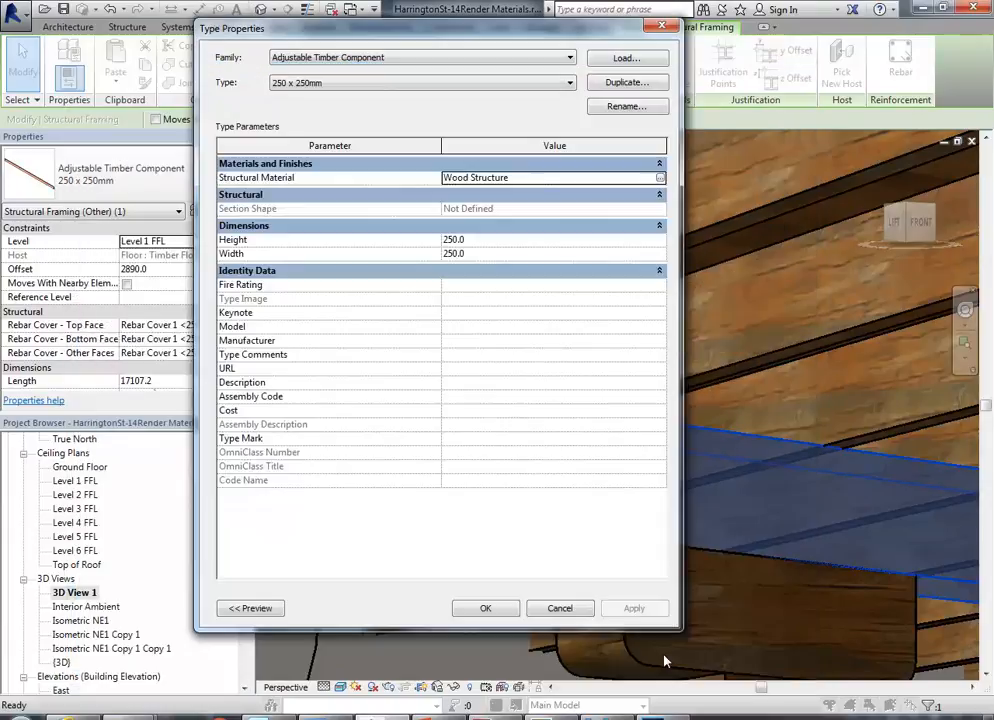
click(485, 609)
key(Escape)
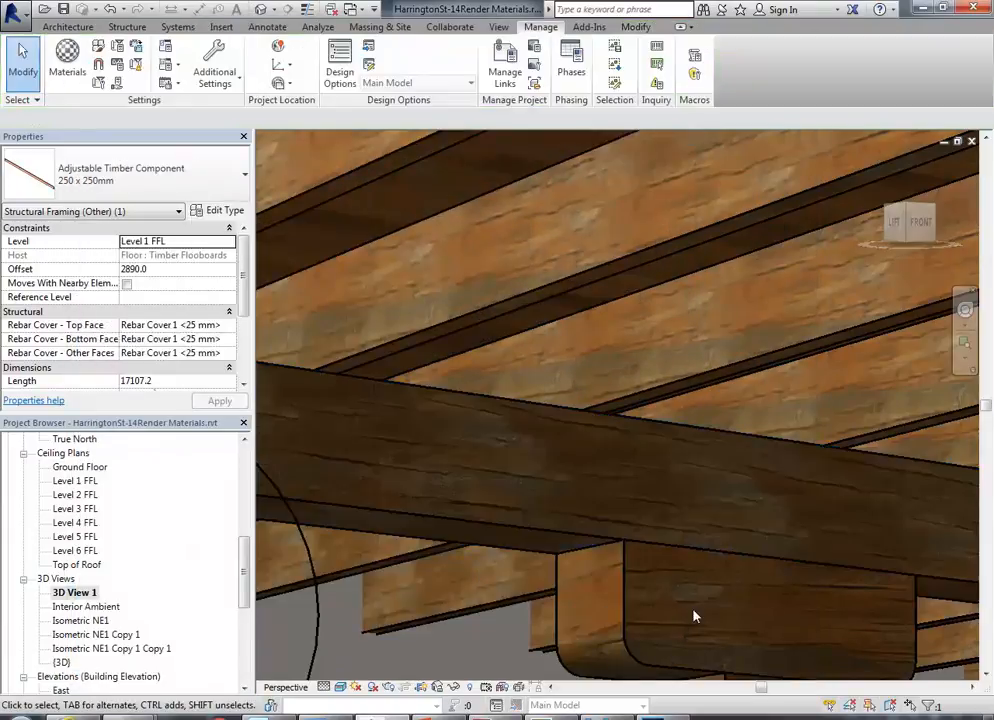
Examine the timber texture and grain direction on the column's capital and shaft beneath the beam
scroll(552, 472, down, 3)
scroll(552, 476, up, 5)
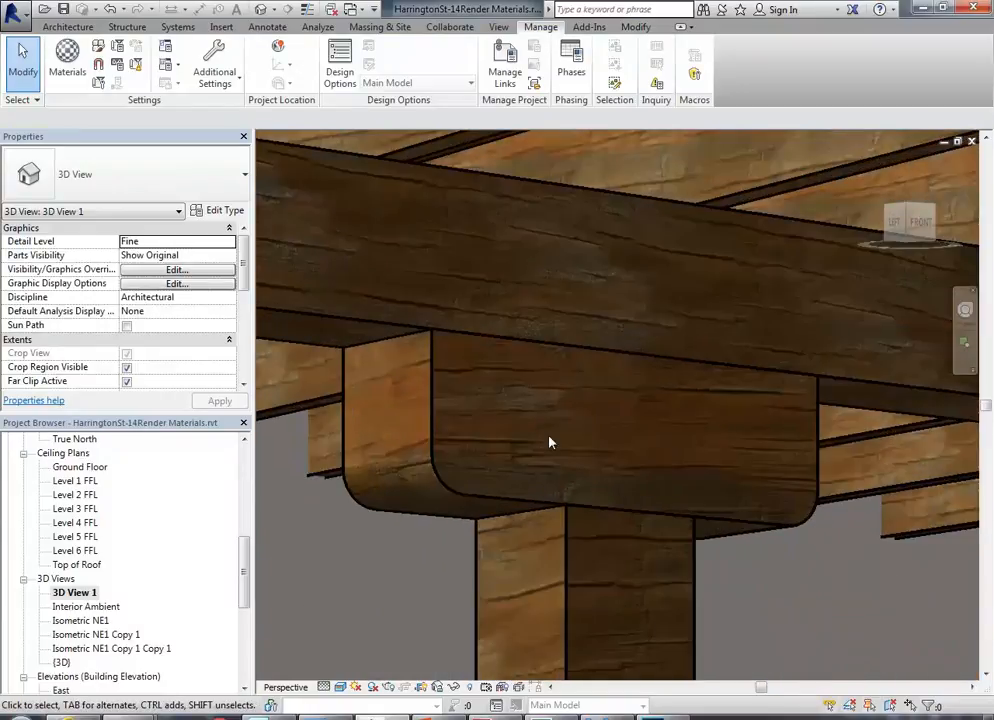
middle_drag(550, 443, 543, 384)
mouse_move(570, 521)
middle_down()
mouse_move(545, 432)
mouse_move(524, 497)
mouse_move(541, 388)
mouse_move(551, 465)
middle_up()
scroll(545, 431, down, 2)
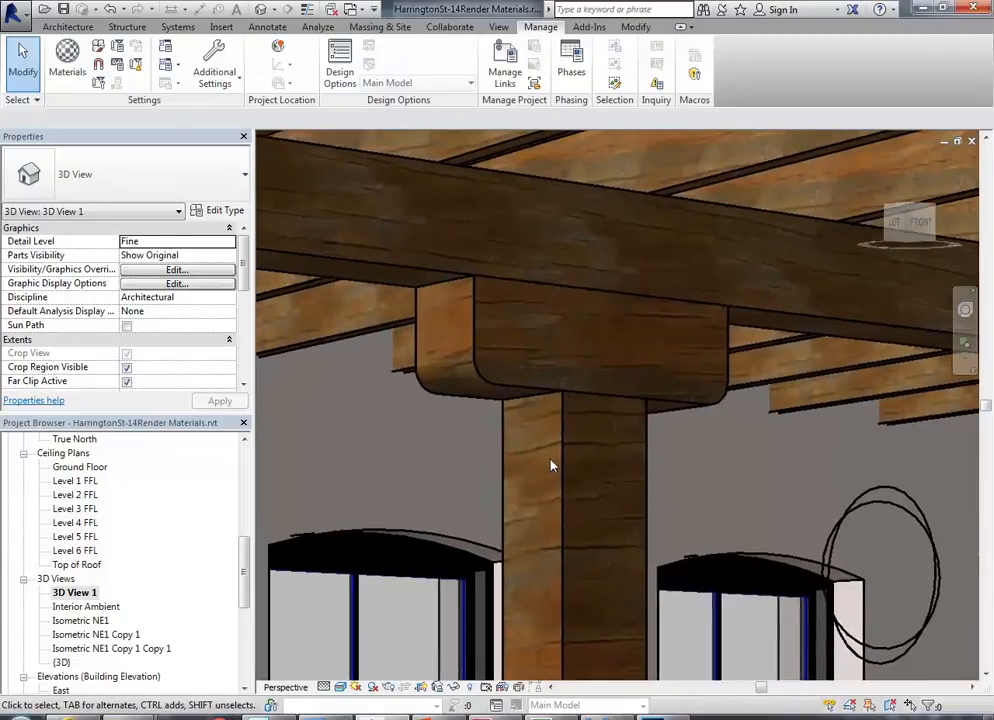
scroll(504, 366, up, 4)
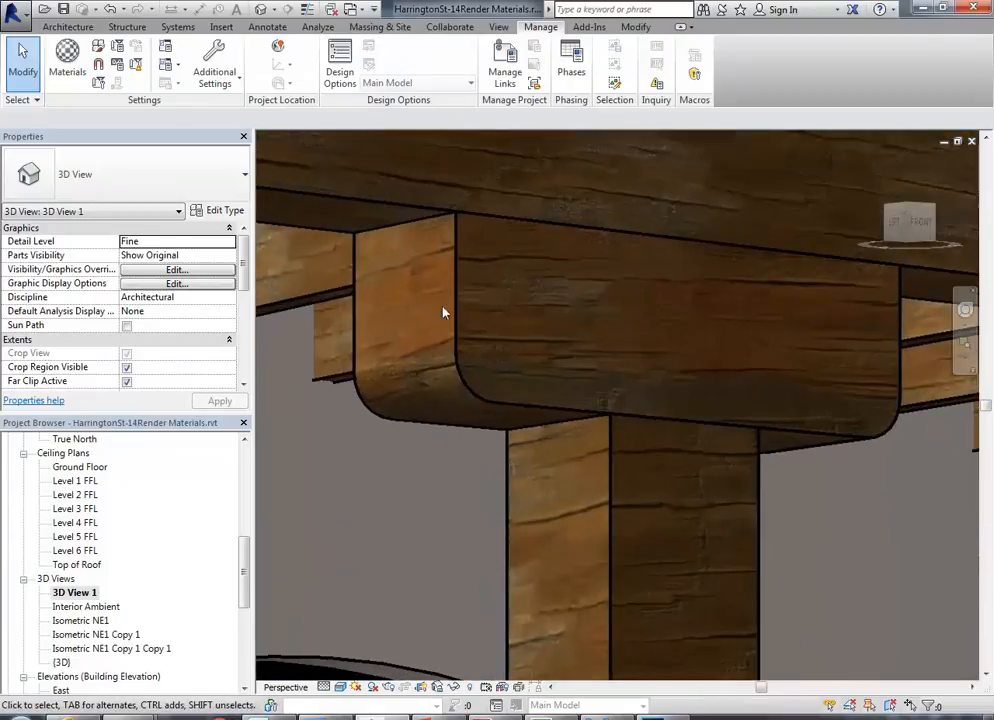
middle_drag(473, 408, 444, 506)
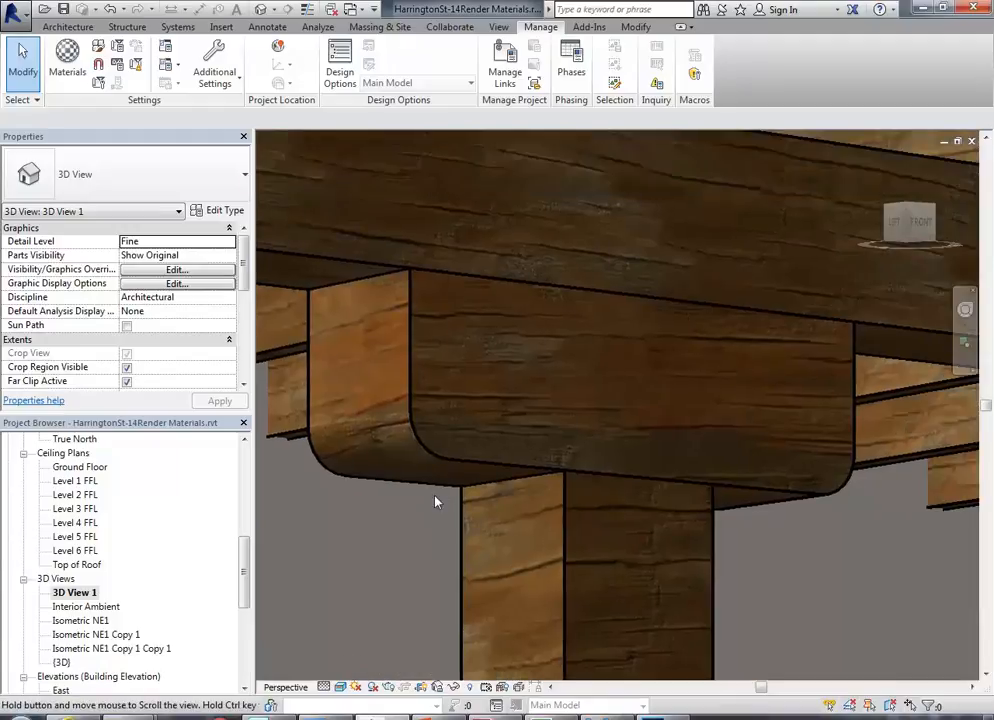
click(516, 471)
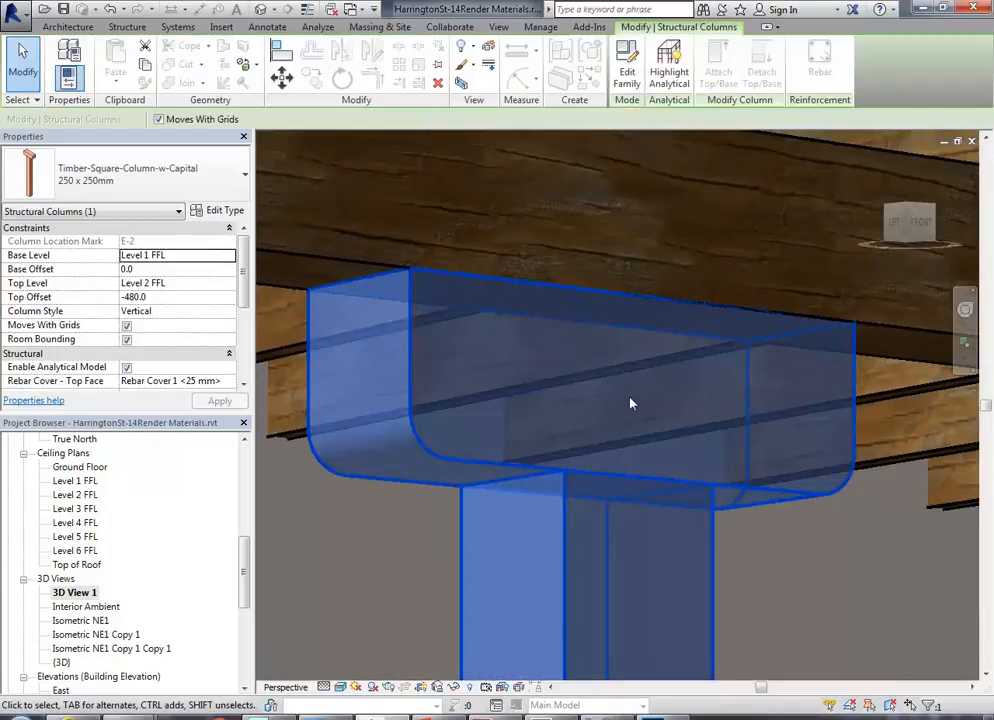
key(Escape)
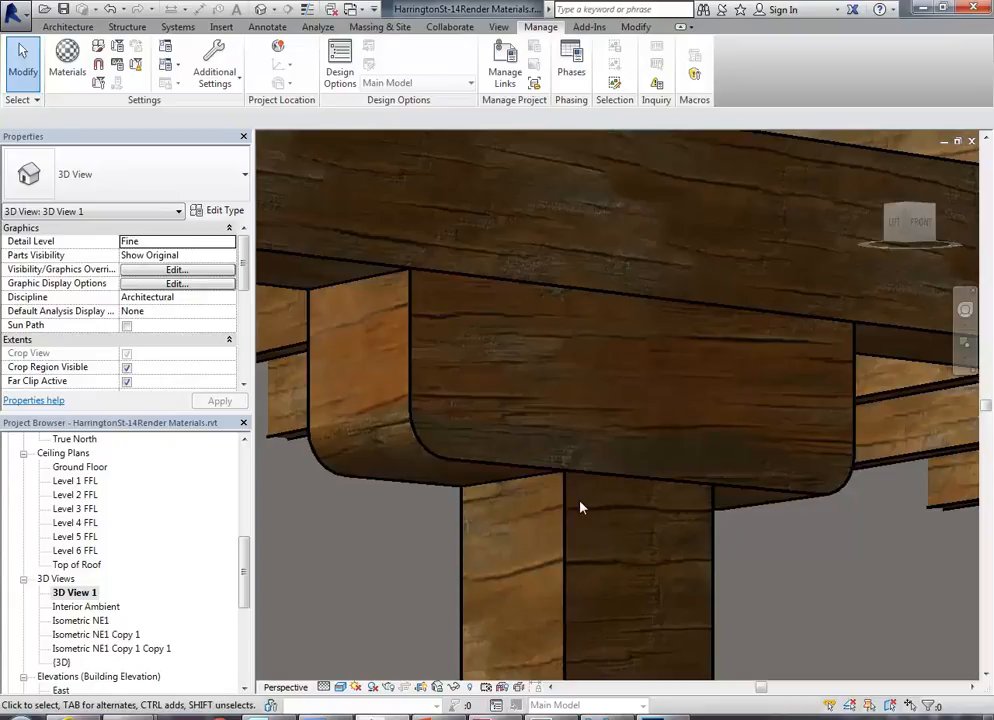
scroll(450, 381, down, 2)
middle_drag(450, 381, 510, 357)
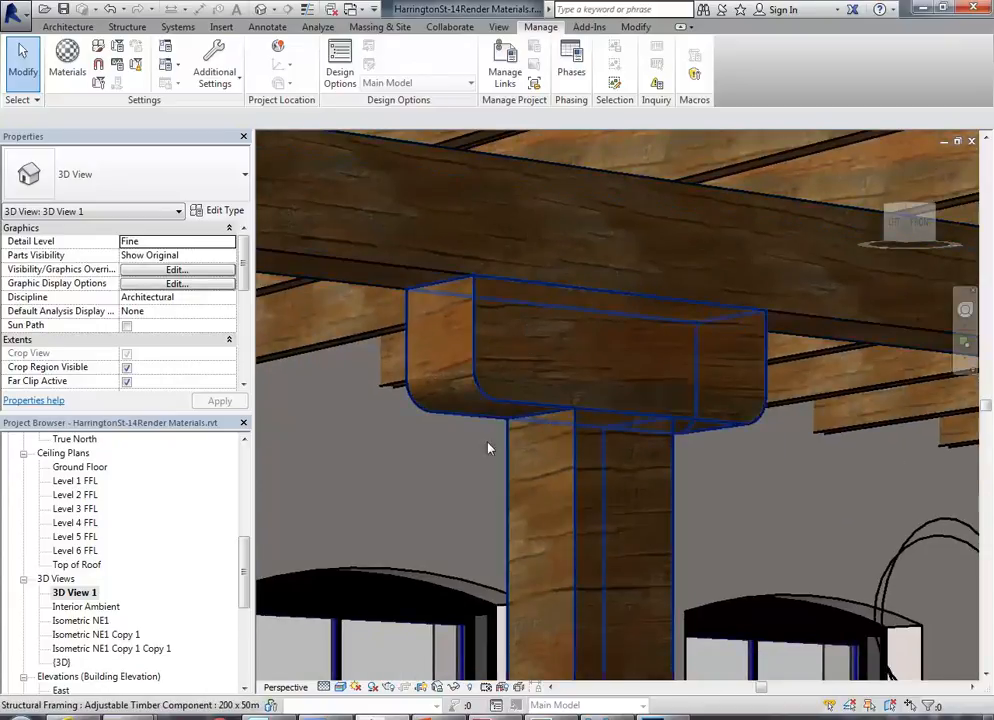
click(608, 527)
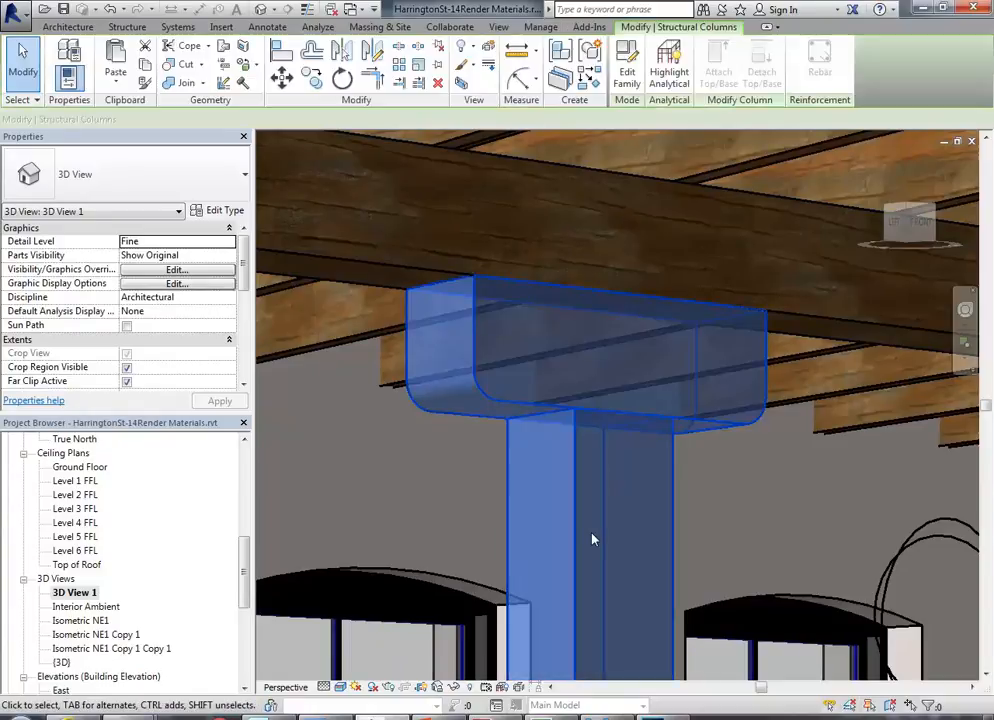
middle_drag(608, 527, 599, 388)
scroll(599, 388, down, 1)
key(Escape)
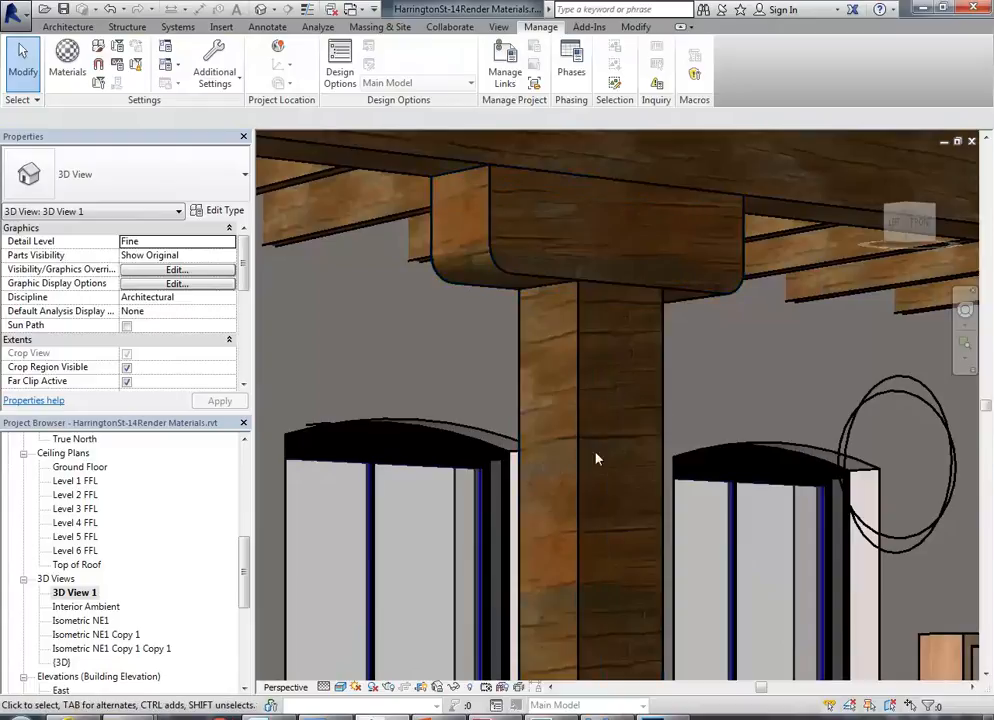
Open the Timber-Square-Column-w-Capital family of the timber column for editing
click(578, 413)
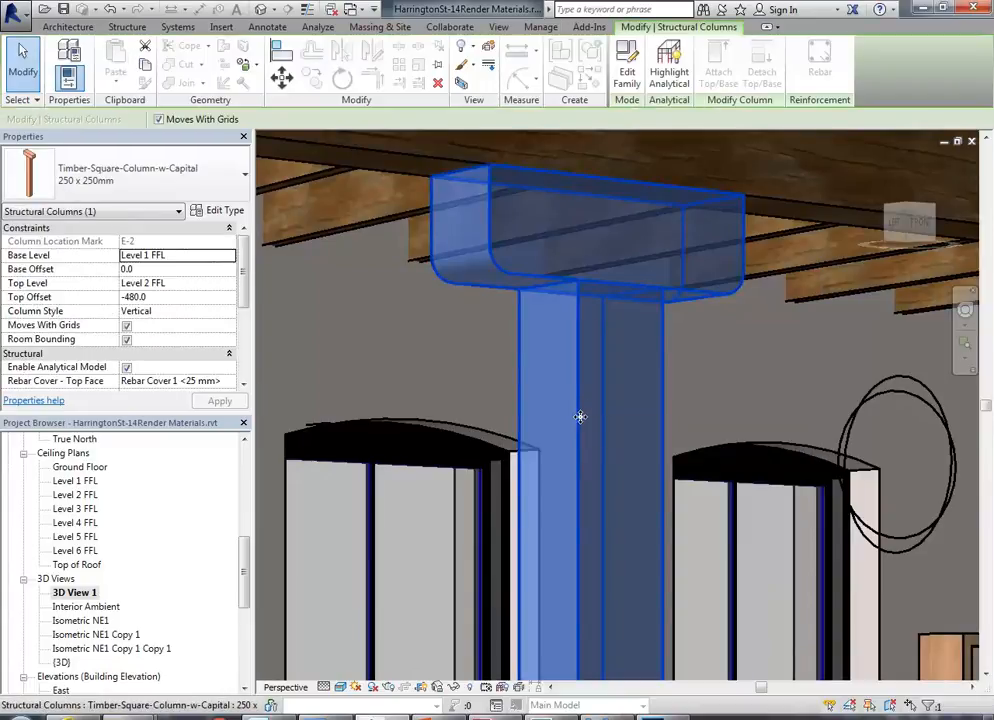
click(626, 70)
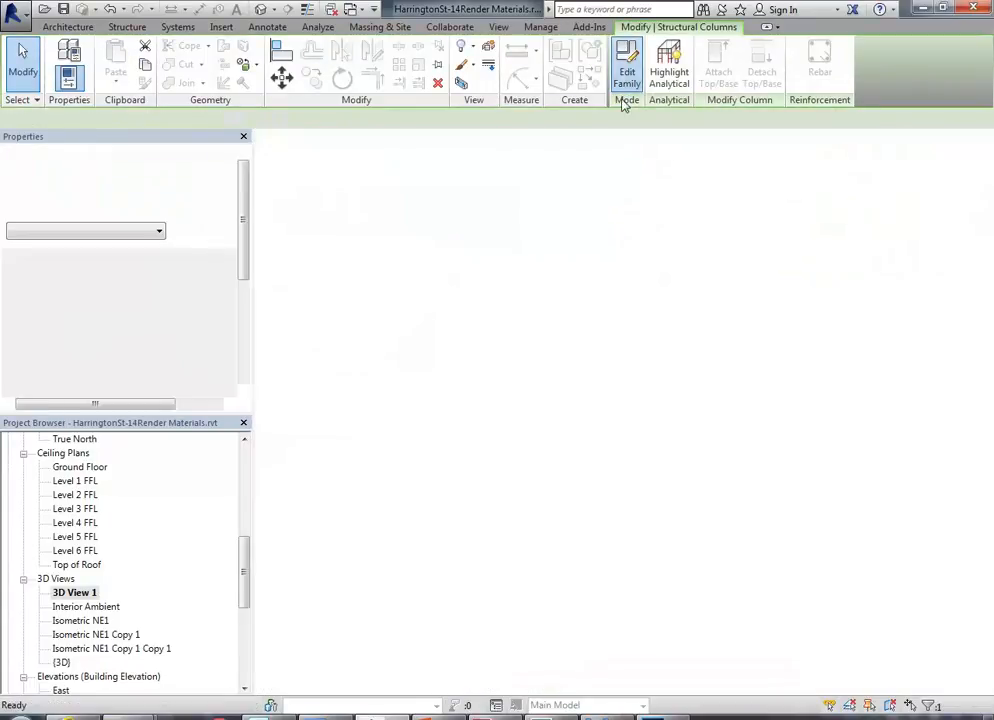
scroll(490, 372, up, 4)
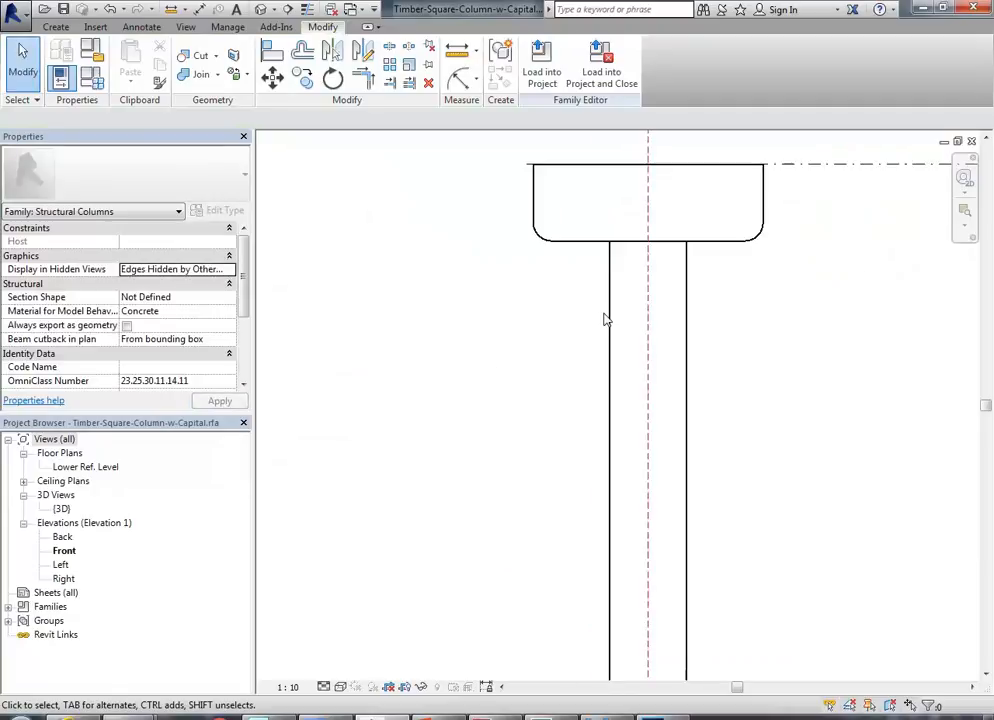
Associate the column shaft extrusion's material with a new family type parameter named Shaft Material
click(610, 340)
mouse_move(524, 307)
middle_down()
mouse_move(385, 412)
mouse_move(397, 408)
middle_up()
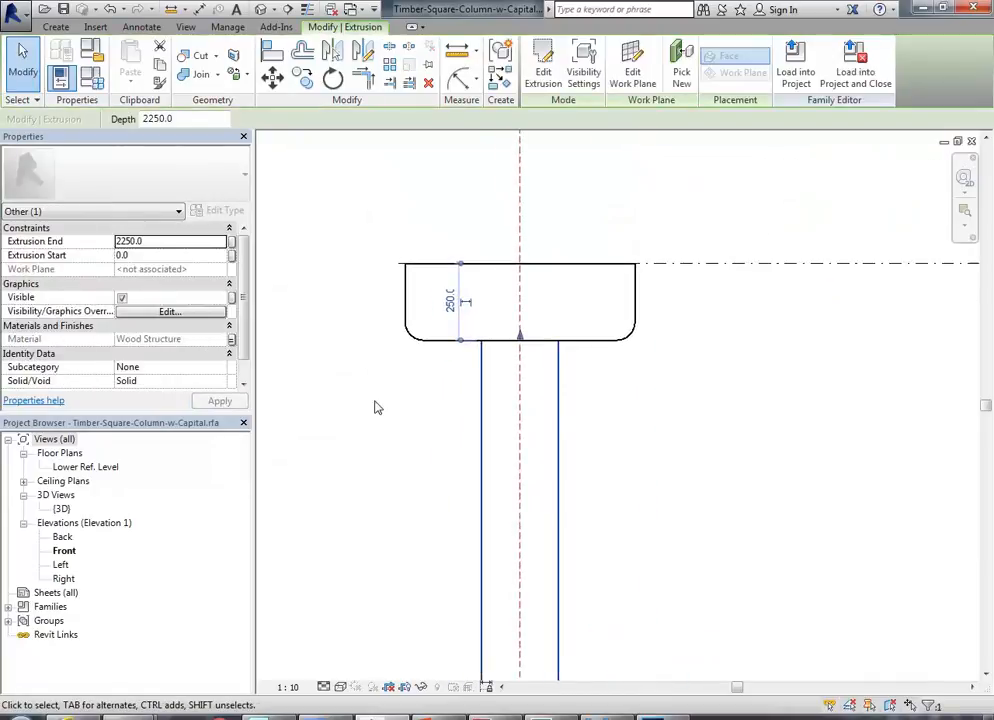
click(231, 342)
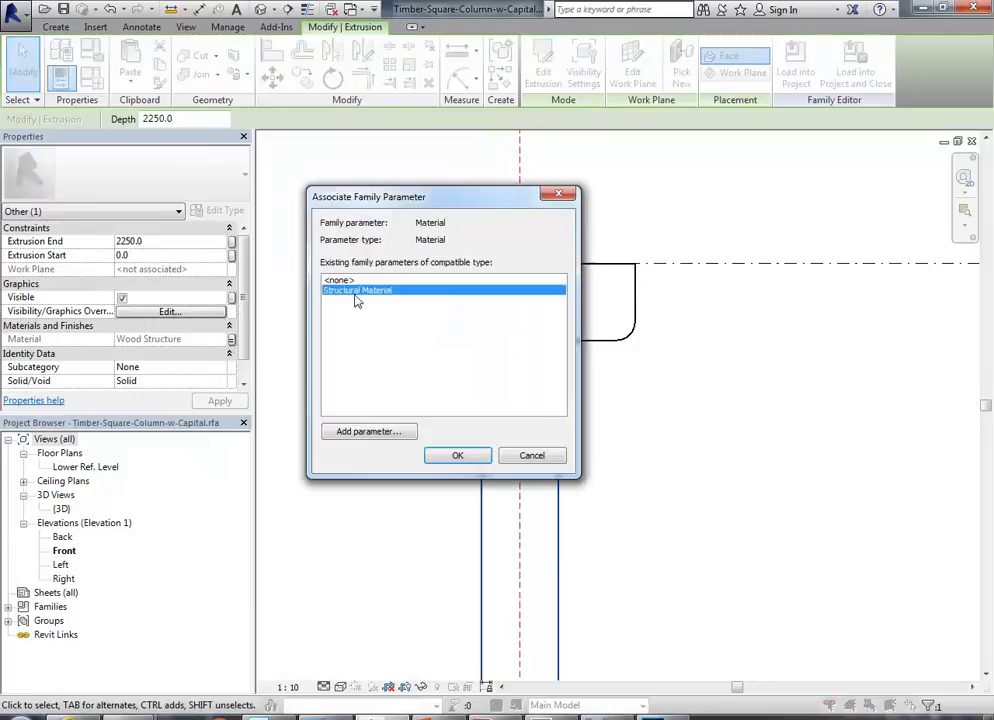
click(367, 432)
text(Shaft Material)
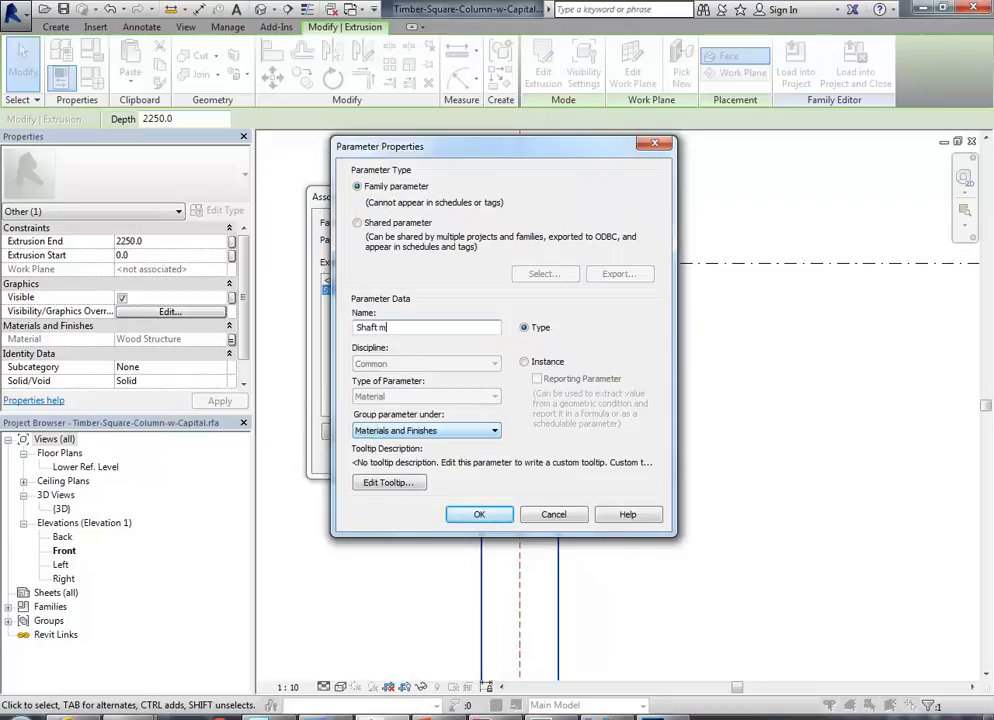
click(476, 515)
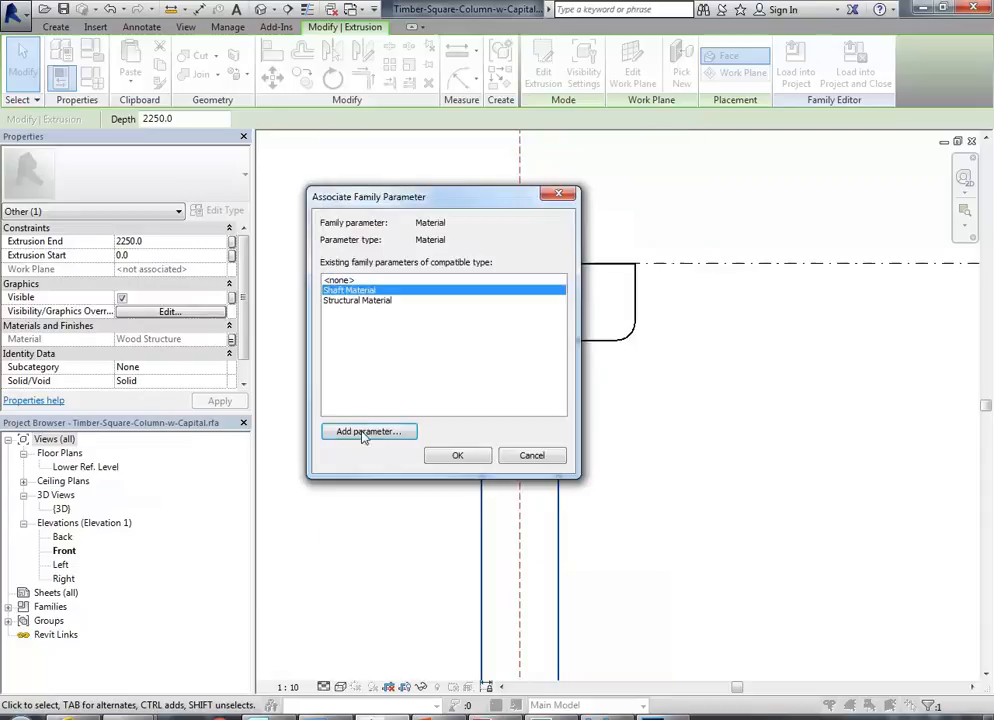
click(457, 455)
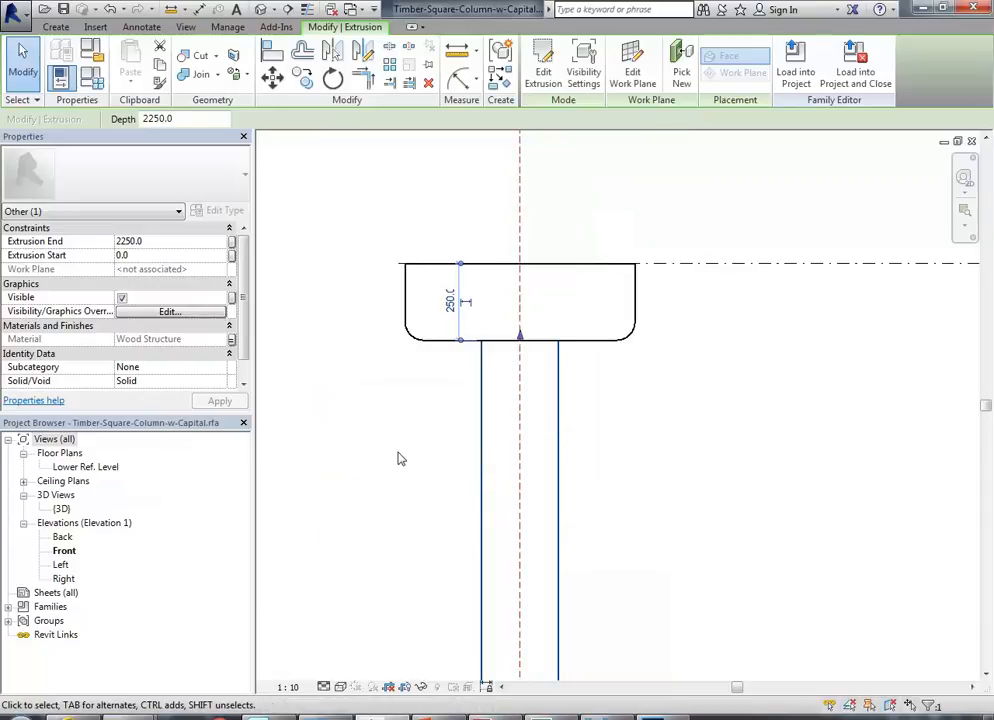
Load the edited column family into the HarringtonSt project, overwriting the existing version without its parameter values
key(Escape)
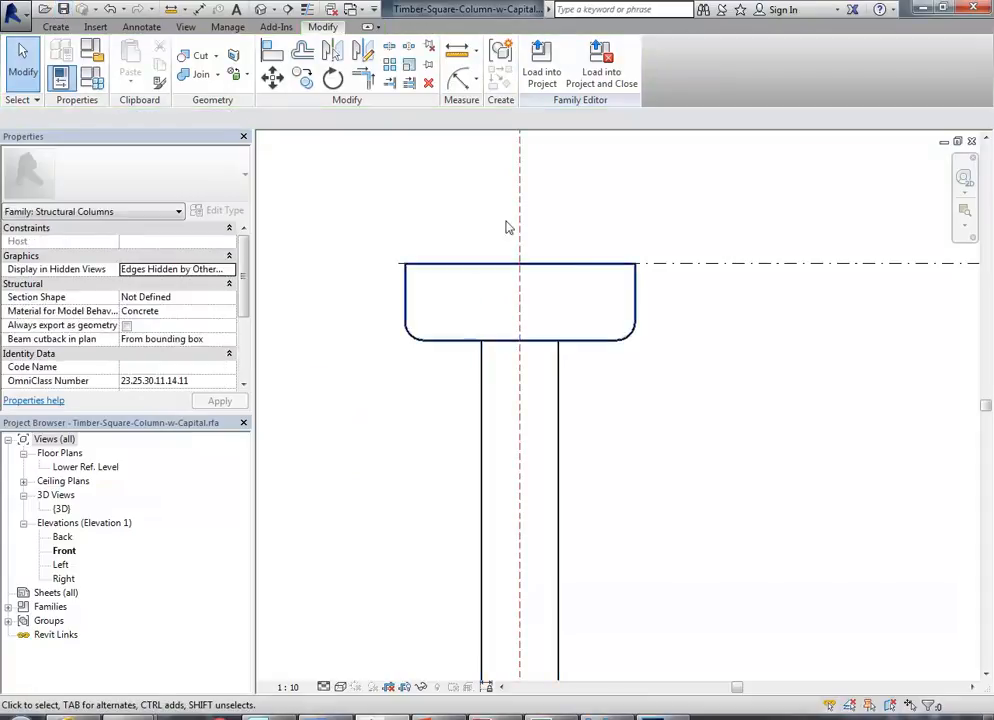
click(541, 62)
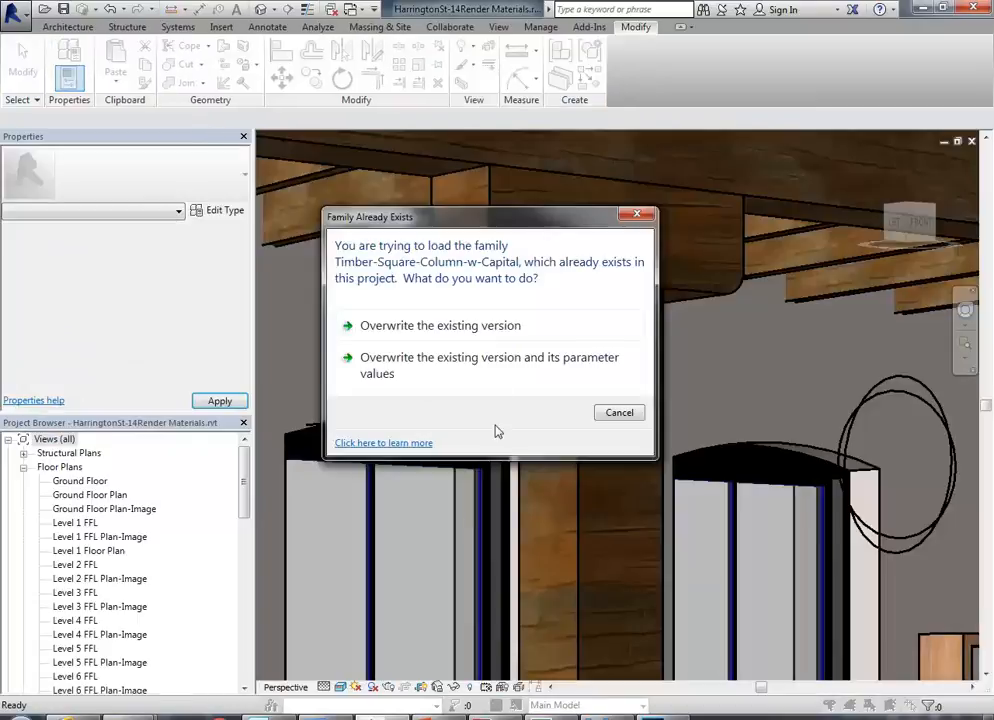
click(466, 326)
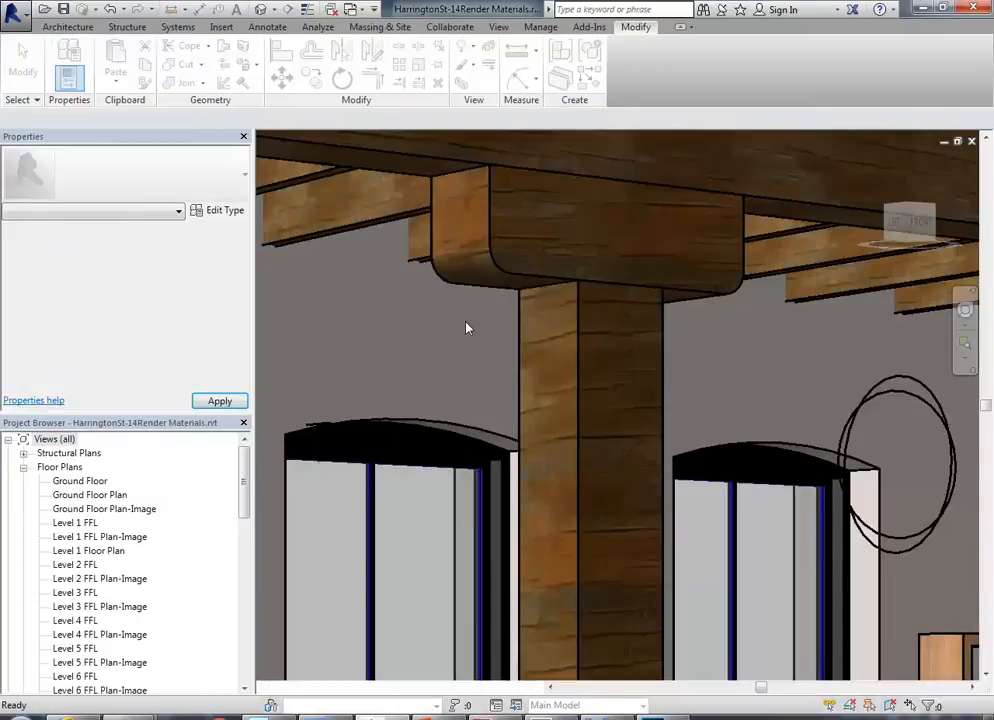
For the 250 x 250mm column type's Shaft Material, duplicate the Wood Structure material and name the copy Wood Structure Column Shaft
click(581, 366)
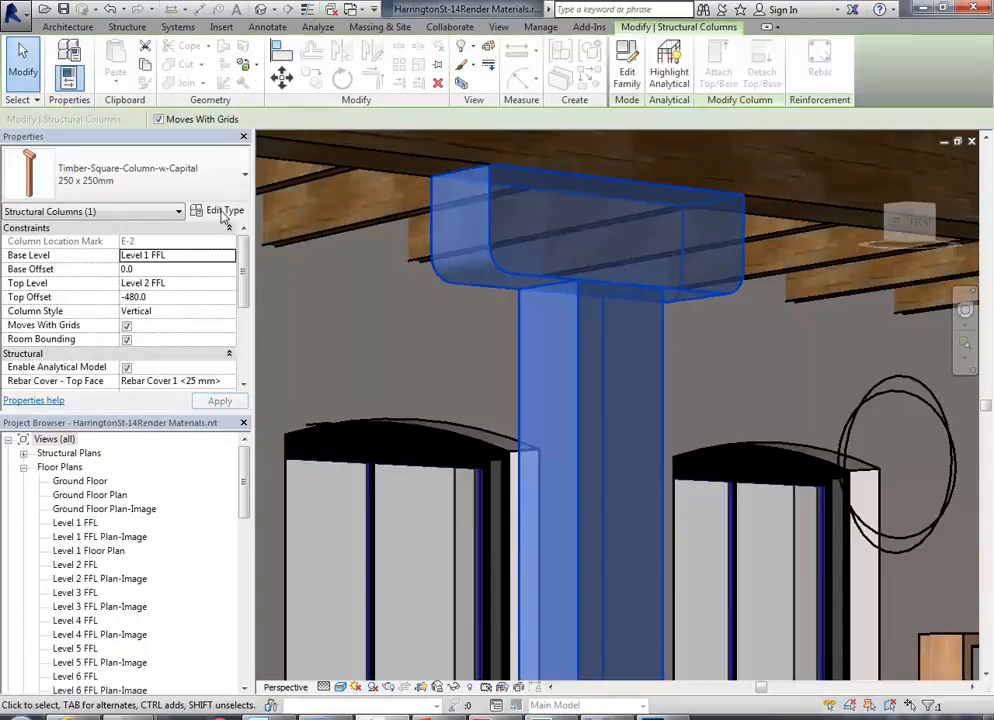
click(224, 212)
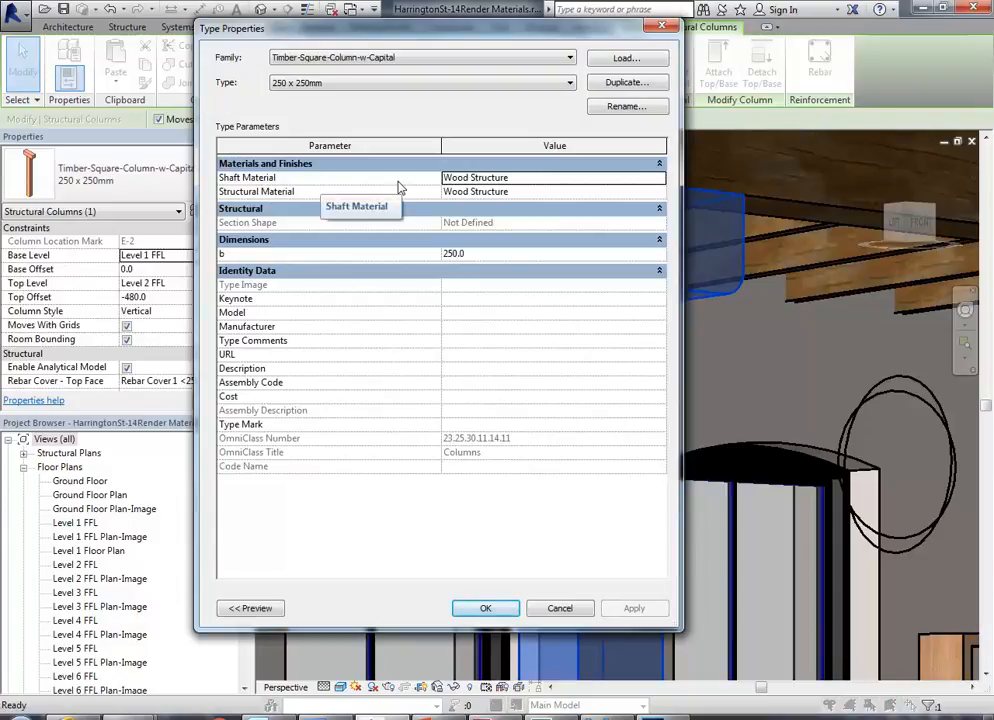
click(572, 179)
click(660, 178)
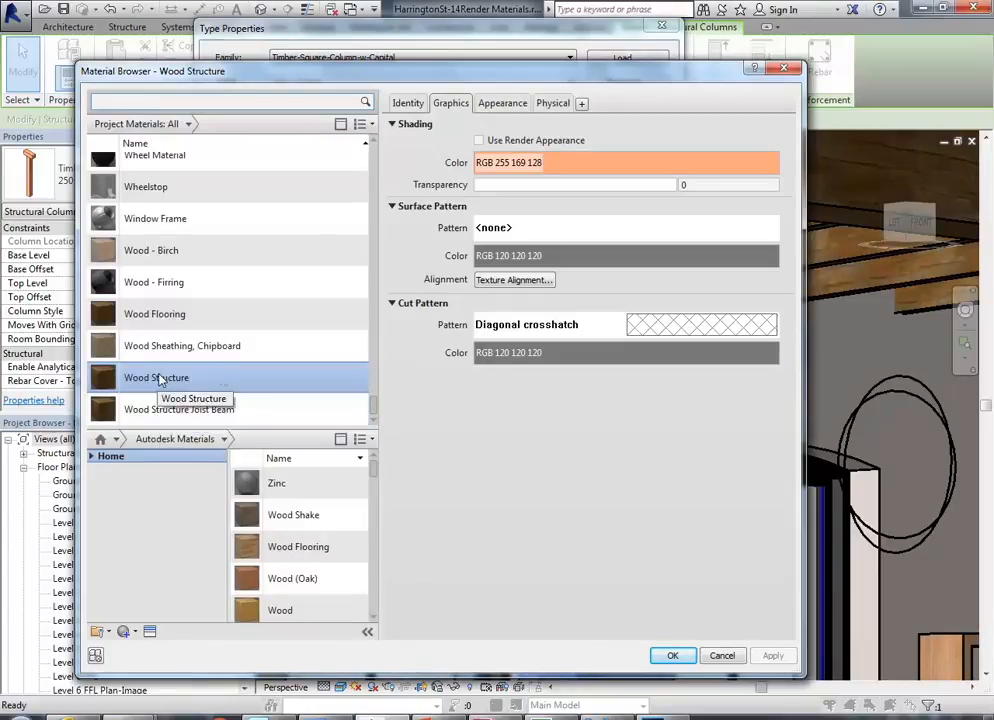
right_click(156, 383)
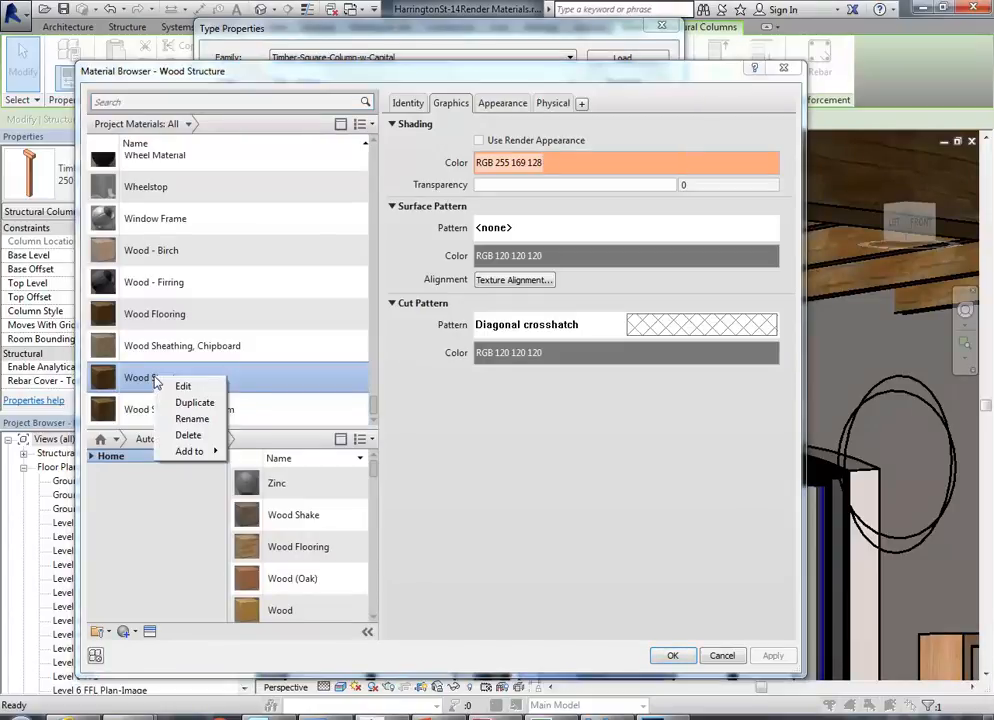
click(194, 402)
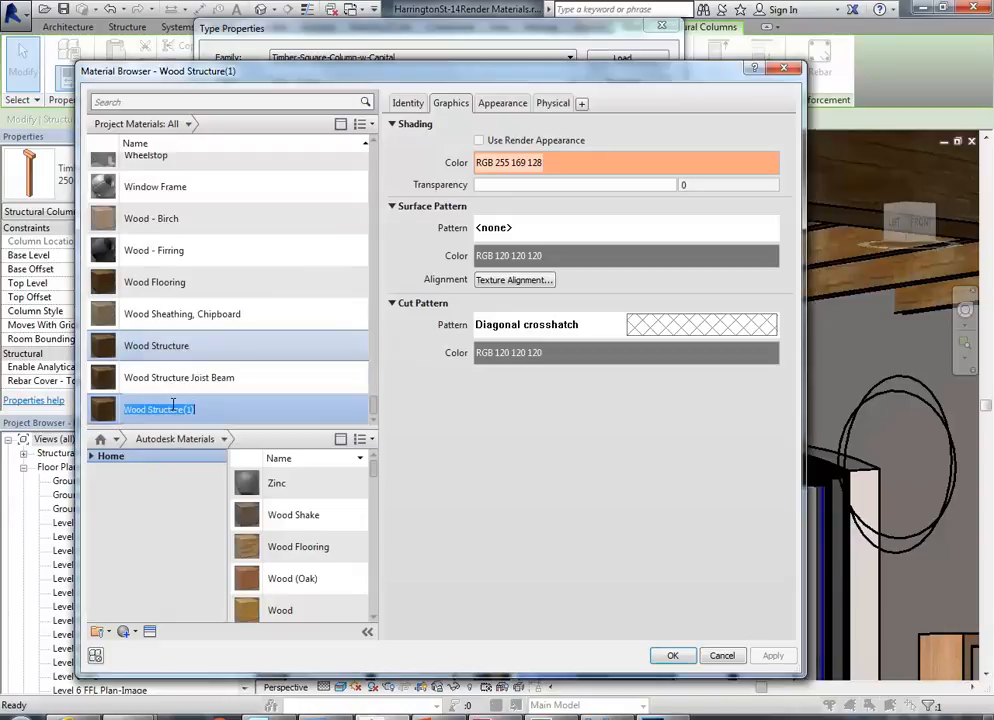
drag(184, 410, 294, 411)
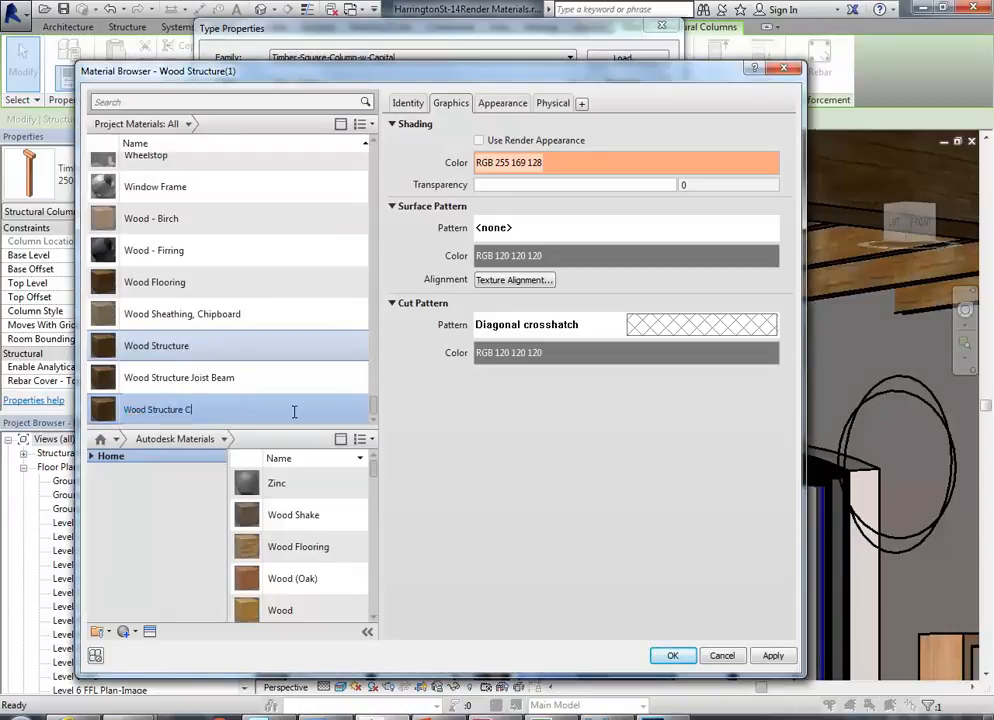
text(Column Shaft)
key(Return)
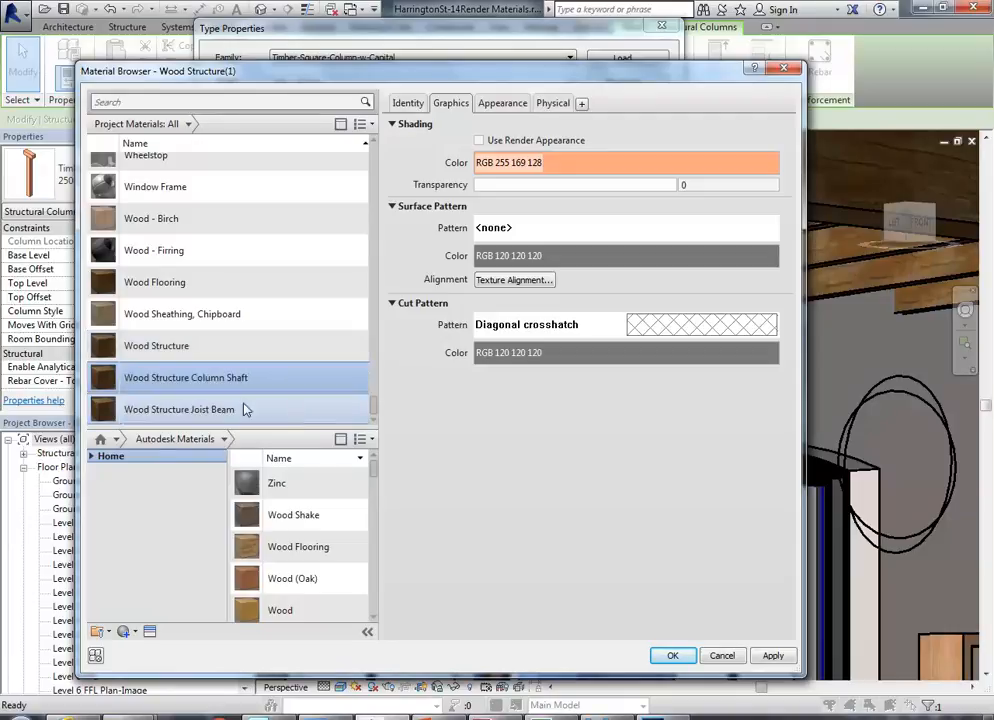
Open the OLDWOOD.JPG texture of the Wood Structure Column Shaft appearance and set its rotation to 86°
click(502, 103)
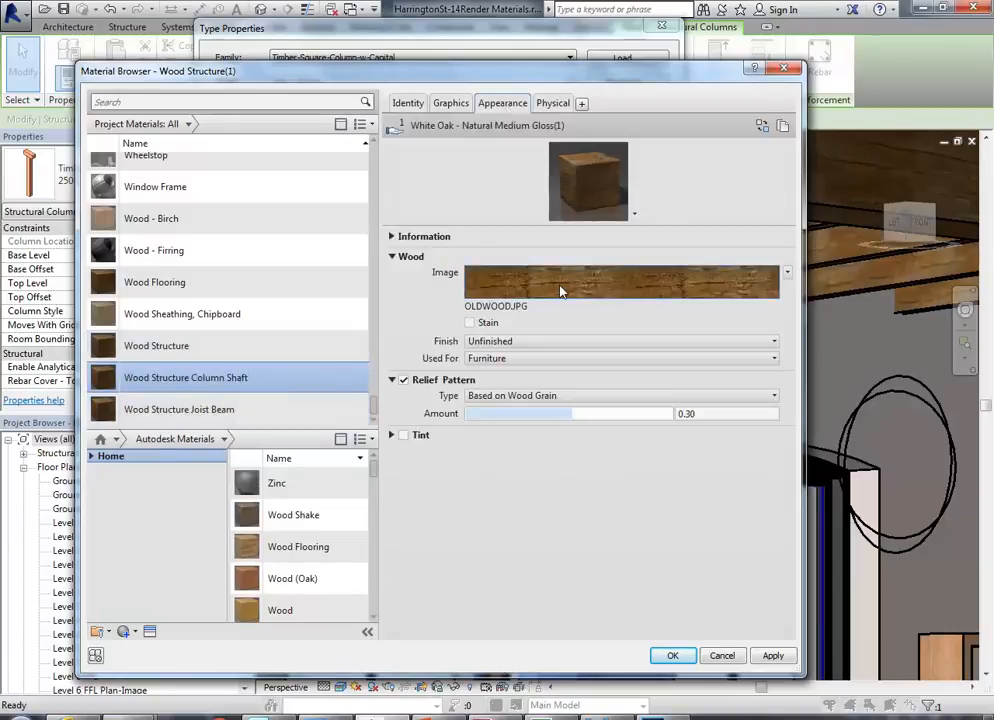
click(558, 291)
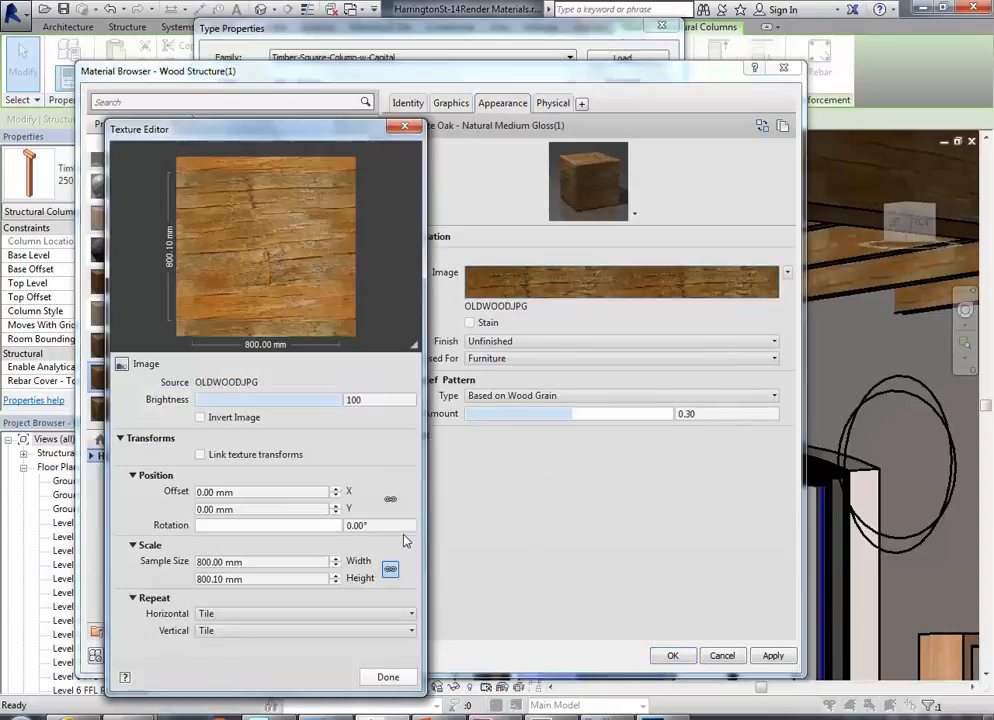
click(405, 527)
drag(347, 528, 392, 527)
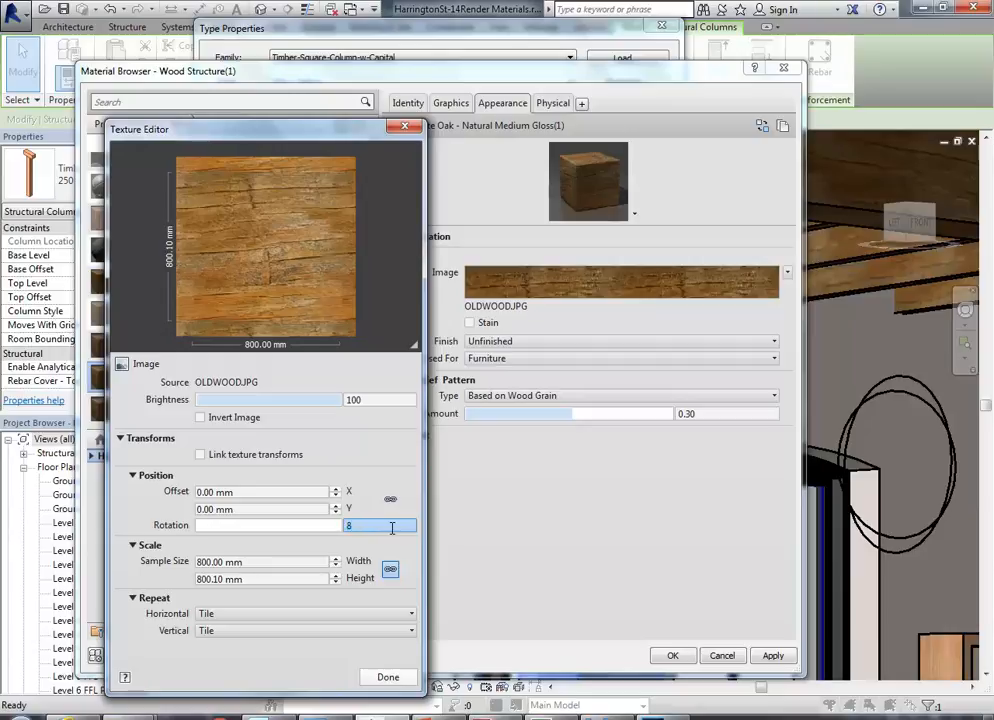
click(284, 509)
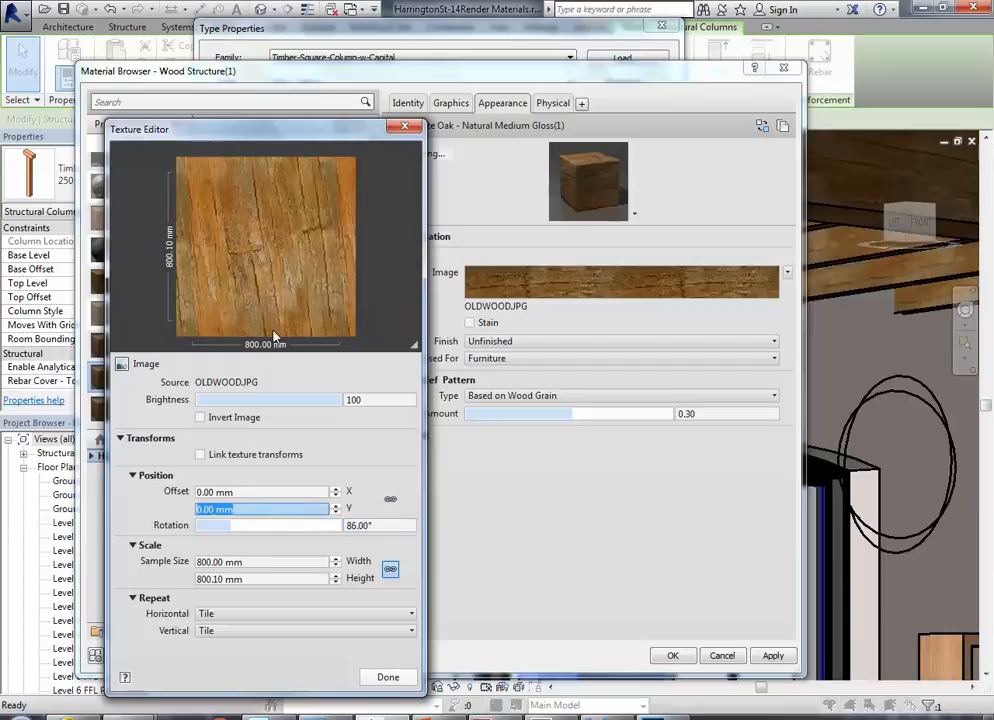
Try texture rotations of 94° and 93° for the OLDWOOD.JPG image of the column shaft material
click(375, 525)
text(9)
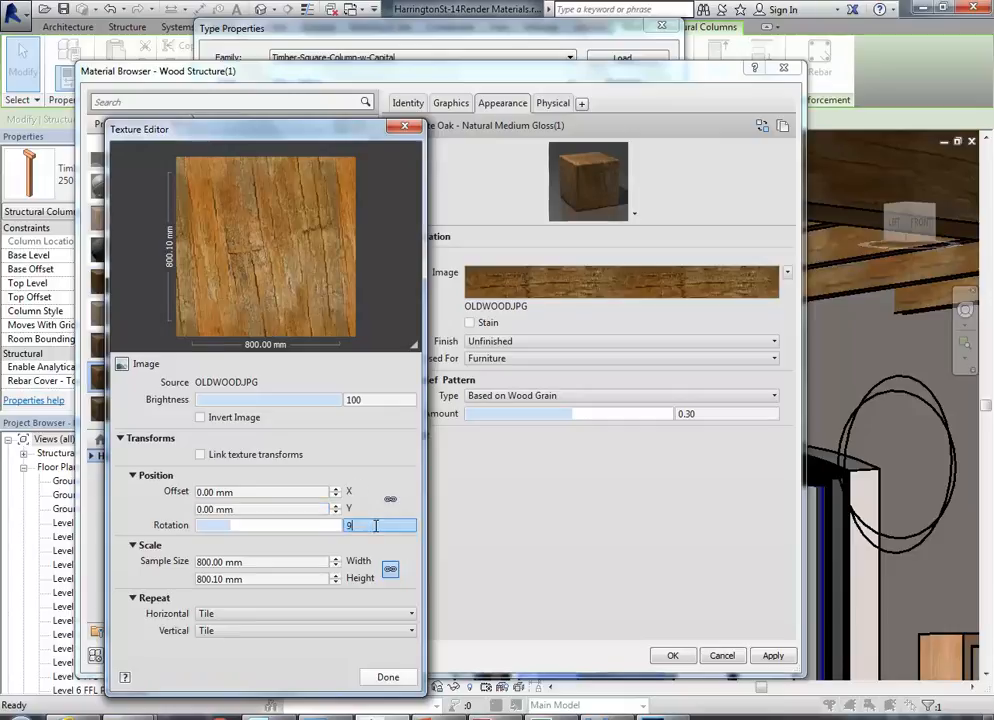
text(4)
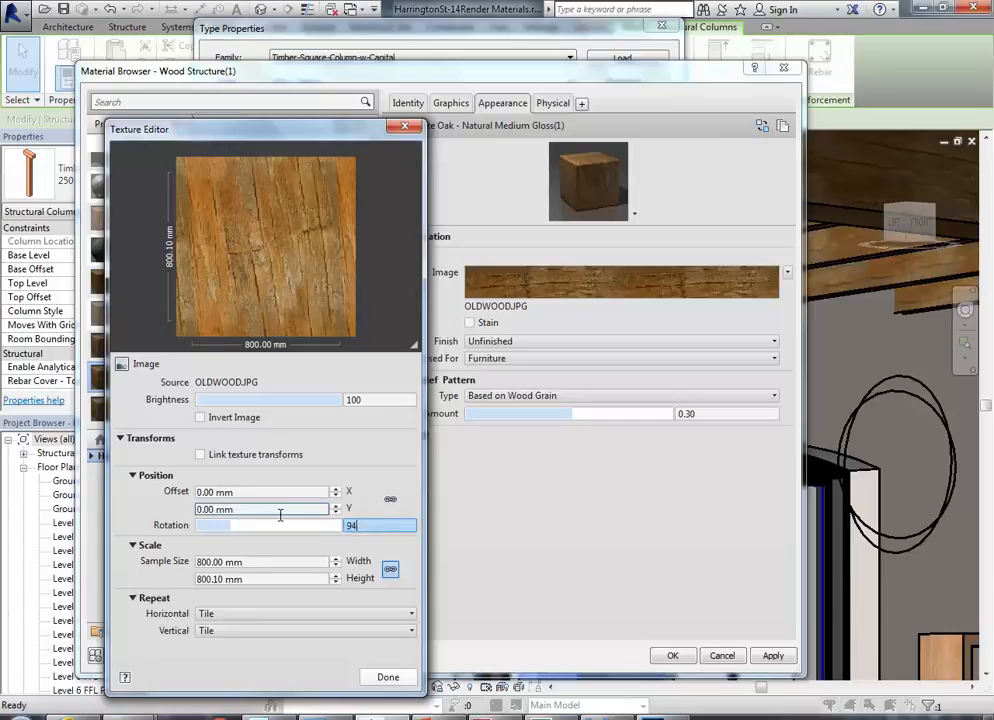
click(280, 509)
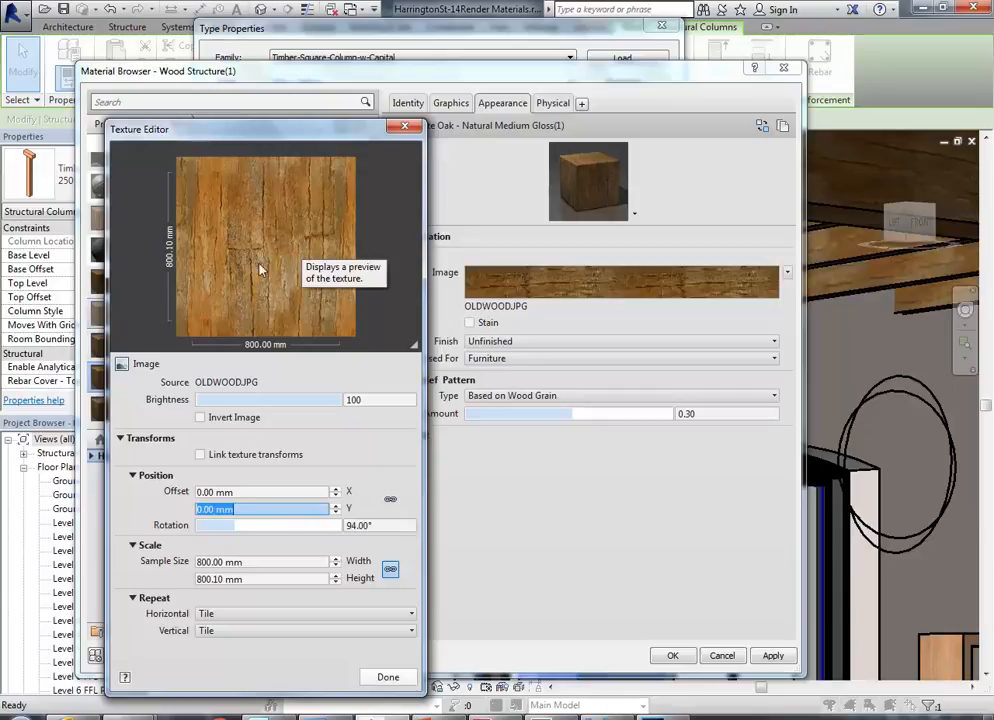
click(350, 525)
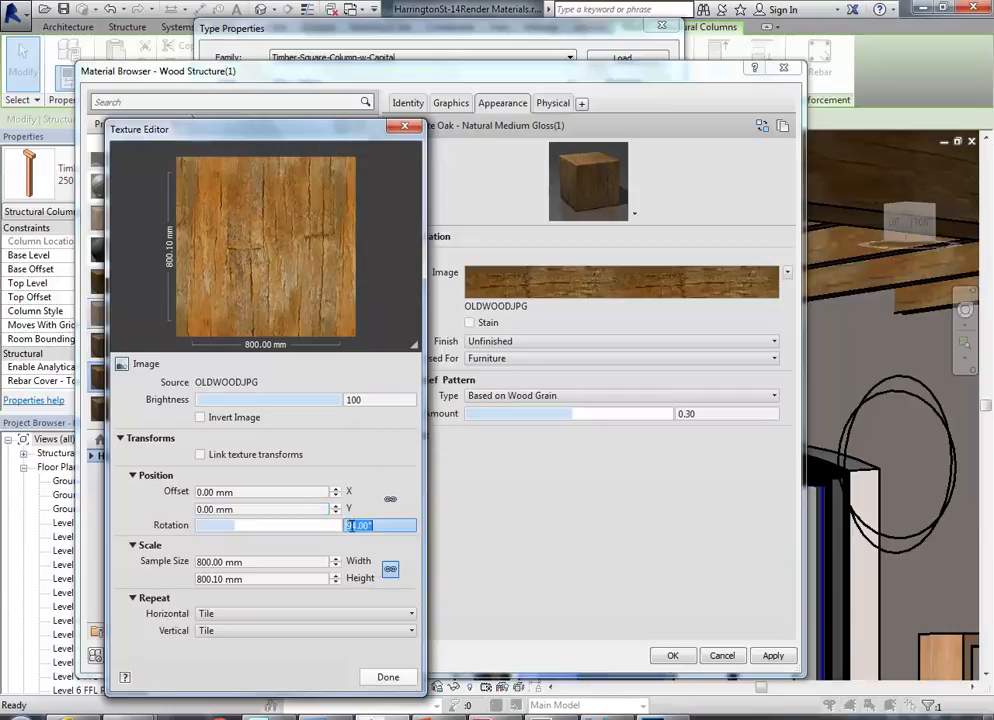
text(93)
click(268, 508)
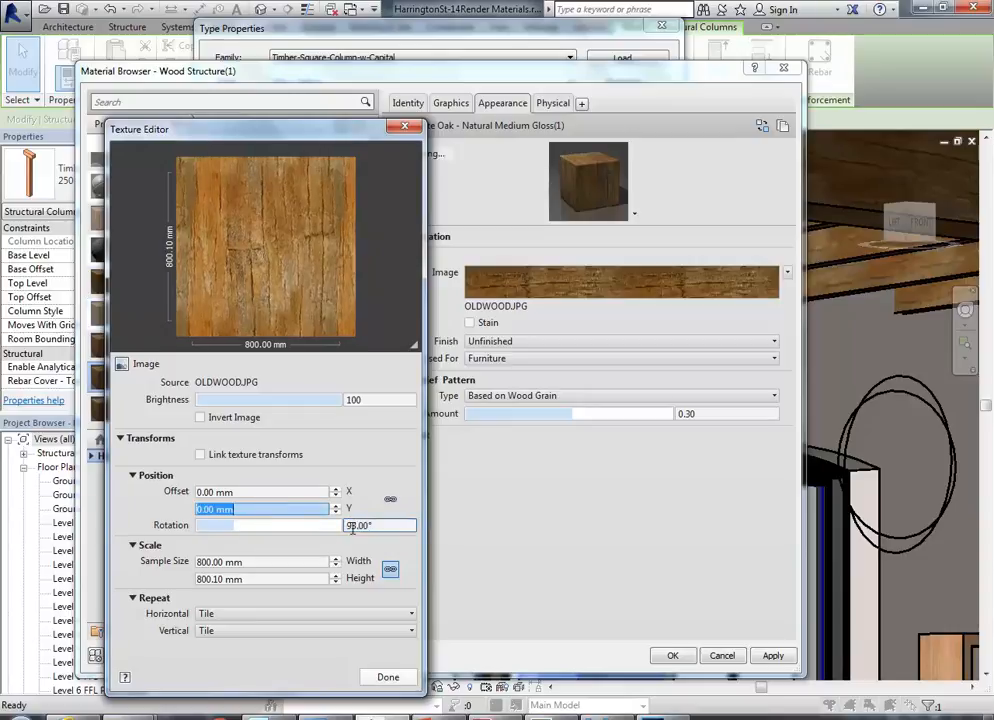
Set the OLDWOOD.JPG texture rotation to 92° and accept Wood Structure Column Shaft as the column type's Shaft Material
click(352, 526)
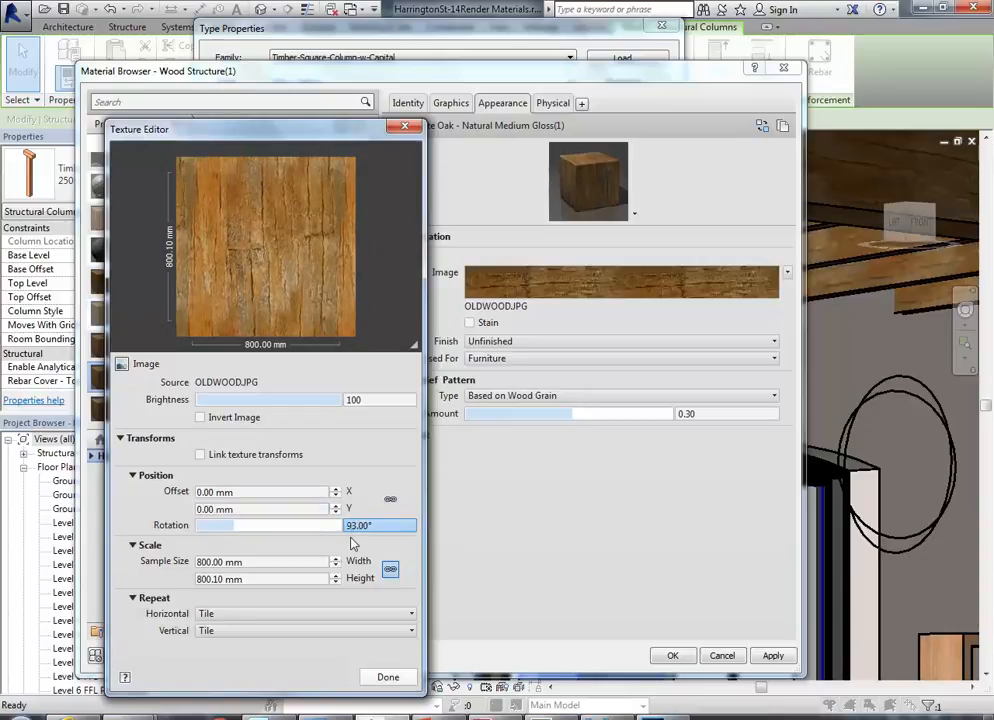
text(2)
click(291, 509)
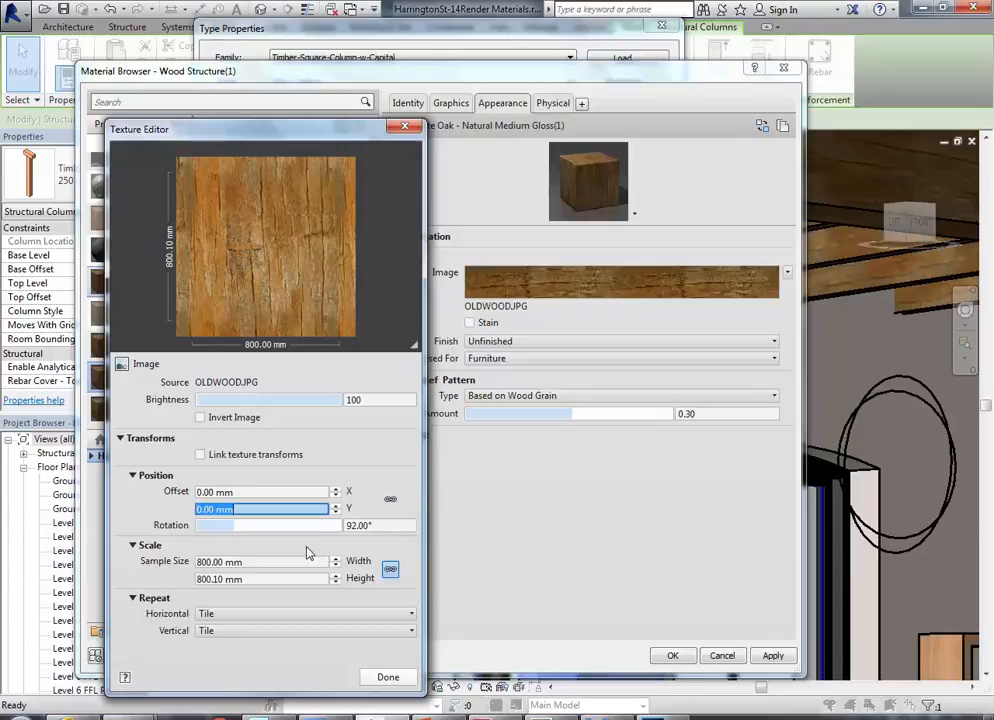
click(388, 677)
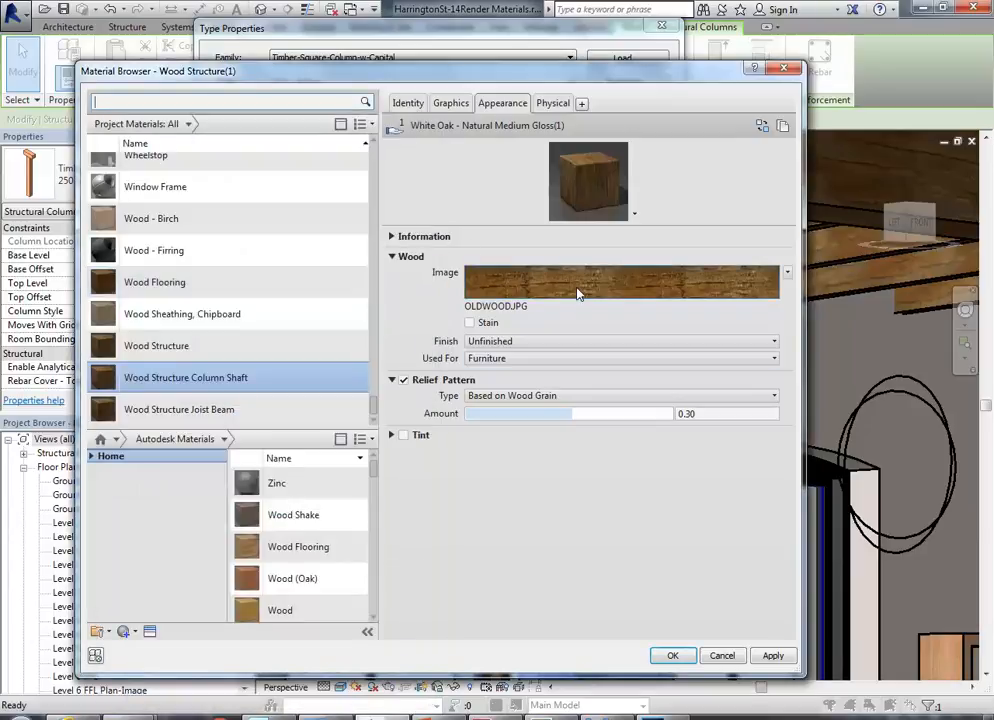
mouse_move(577, 293)
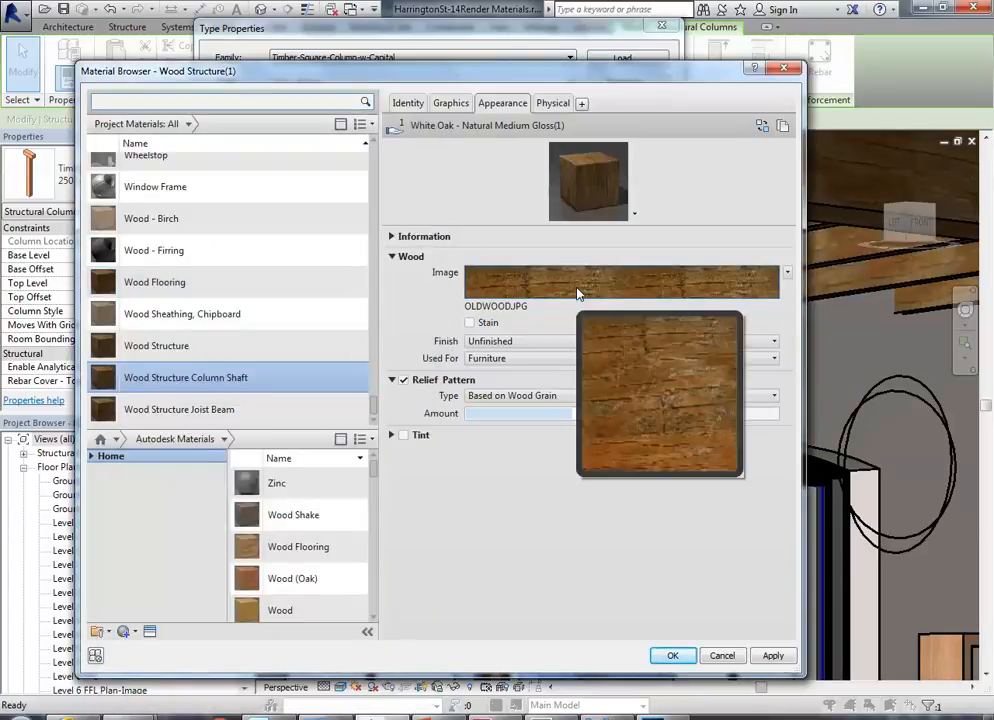
click(673, 657)
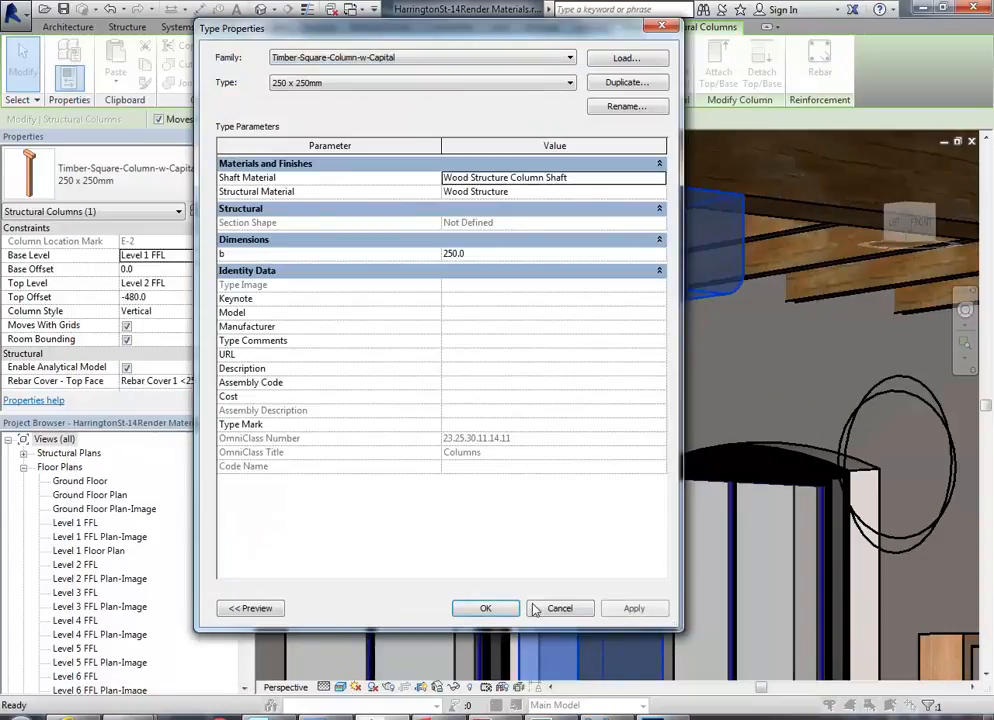
click(487, 612)
Check the wood grain direction on the column's shaft and capital in the 3D view
click(456, 265)
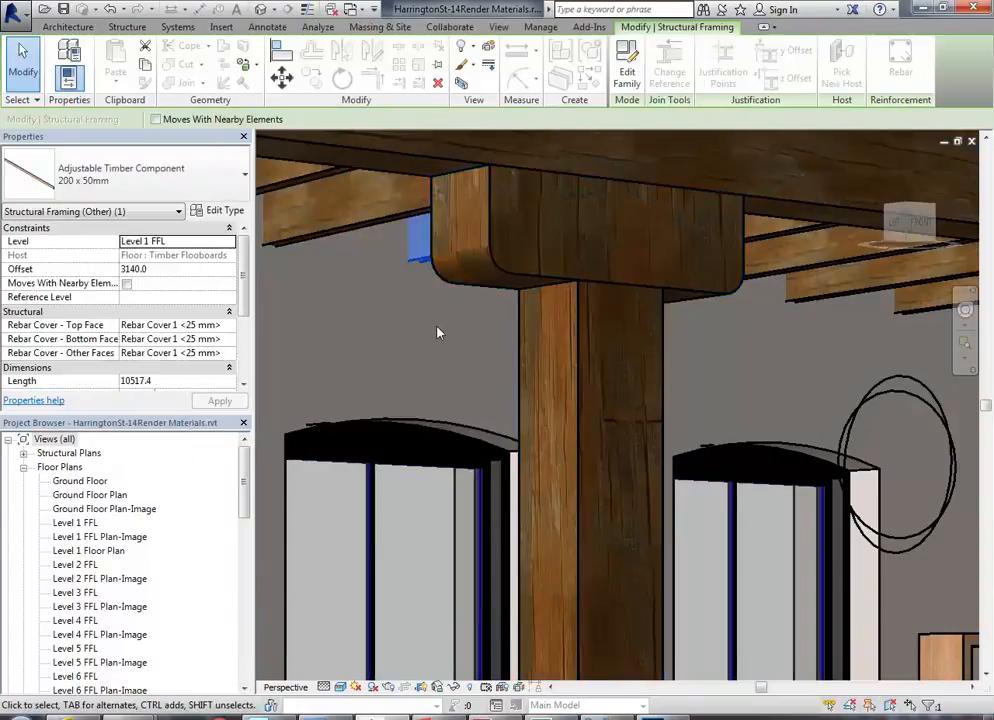
click(437, 333)
scroll(437, 333, down, 5)
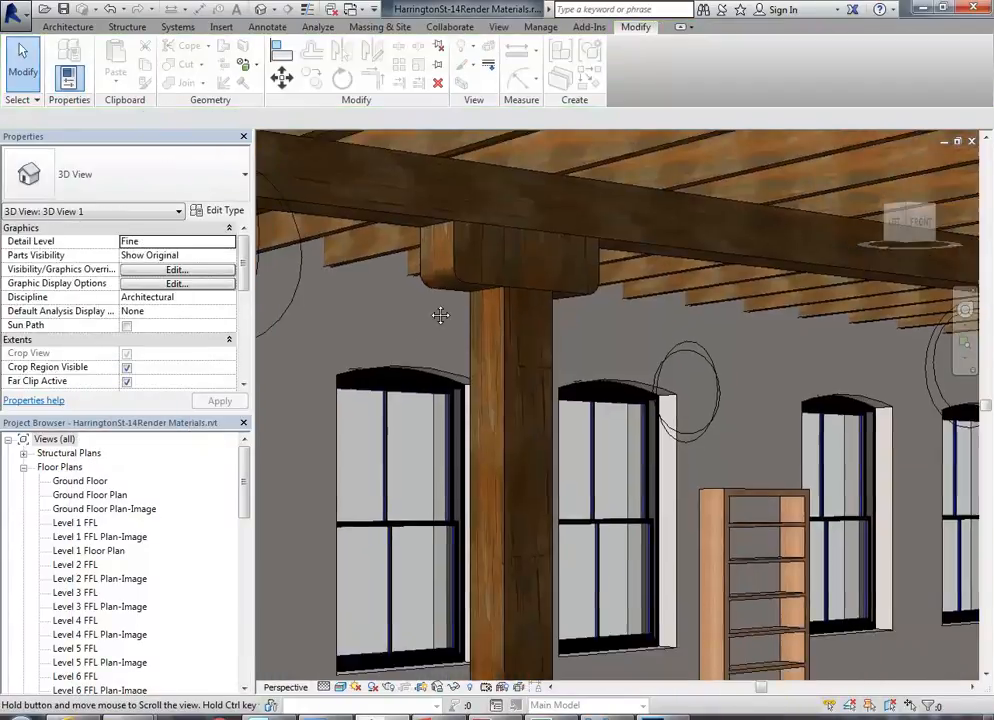
click(517, 331)
scroll(455, 333, up, 5)
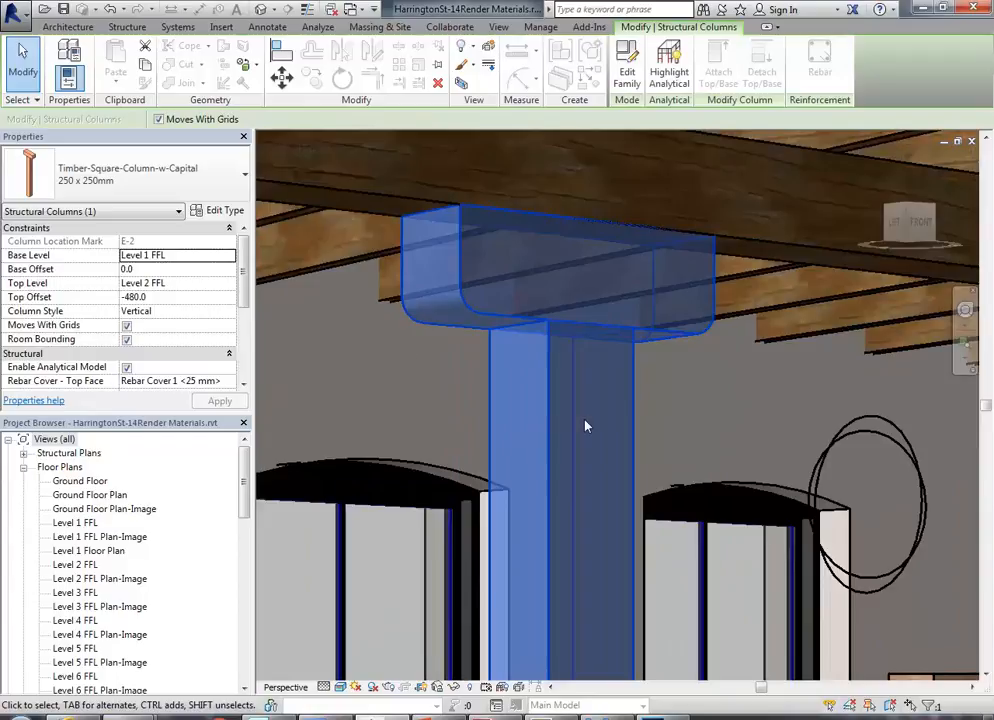
key(Escape)
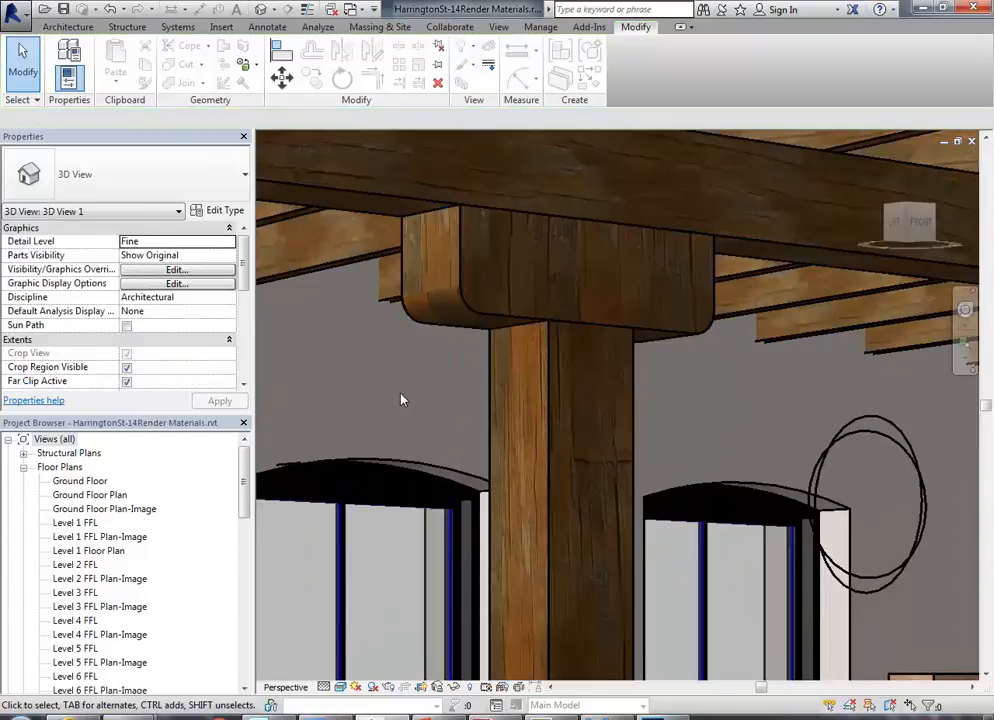
Inspect the OLDWOOD.JPG texture settings in the appearance of the project's Wood Structure material
click(541, 27)
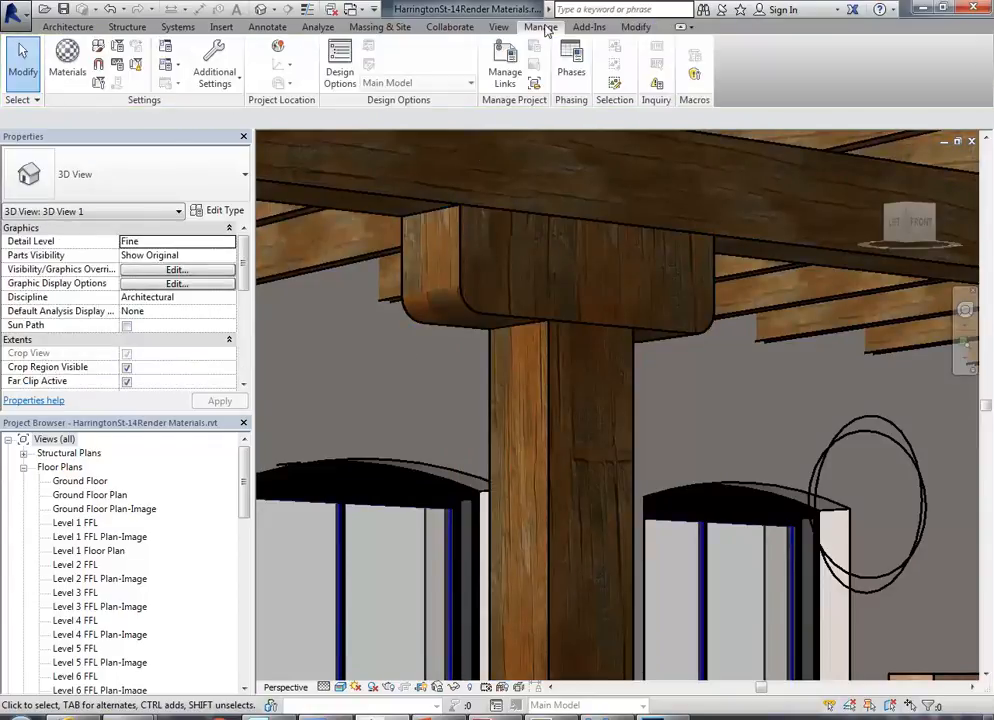
click(66, 62)
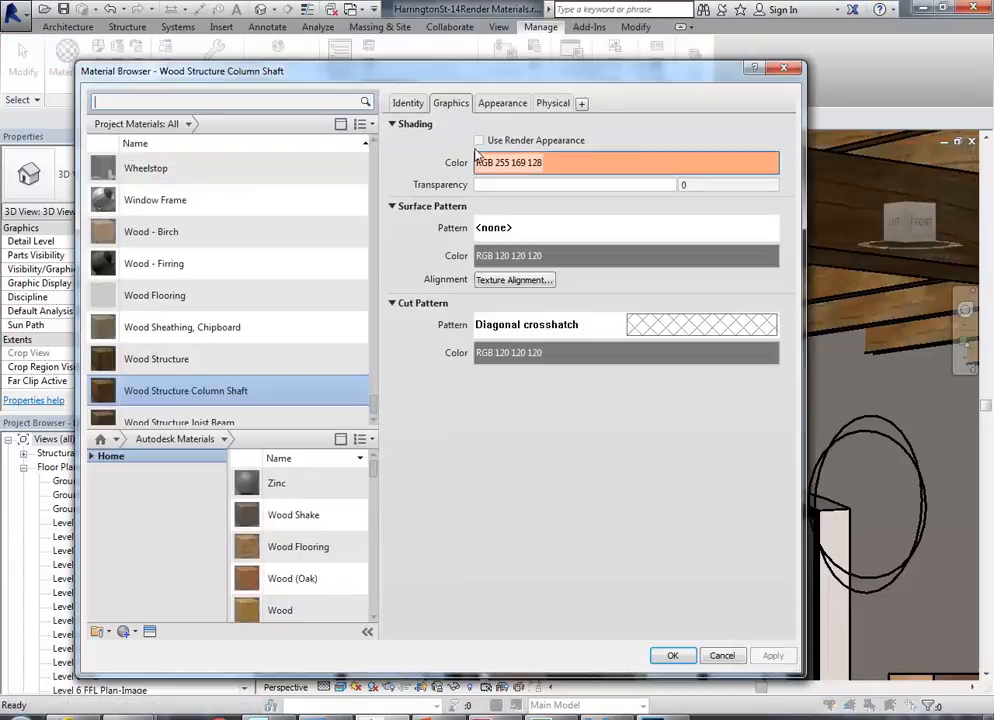
click(158, 362)
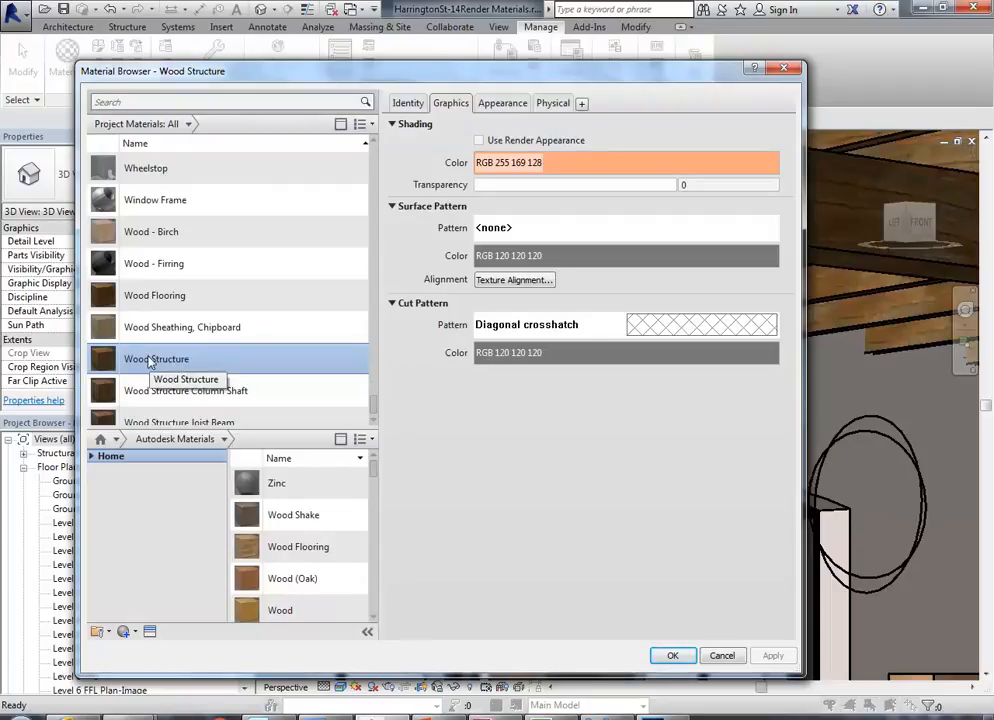
click(501, 104)
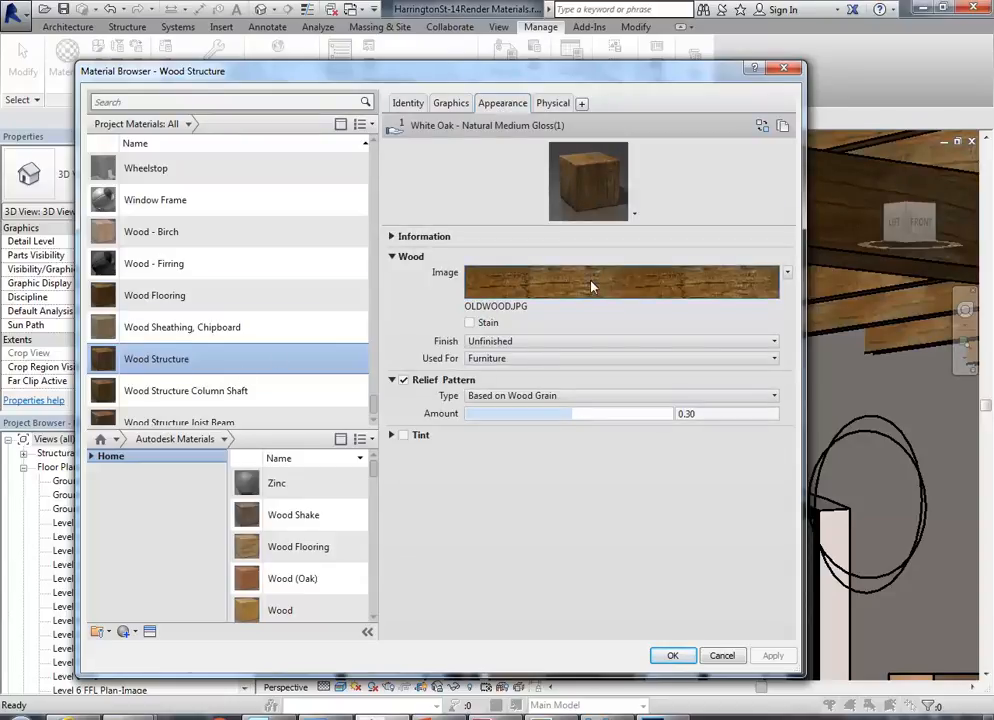
click(606, 284)
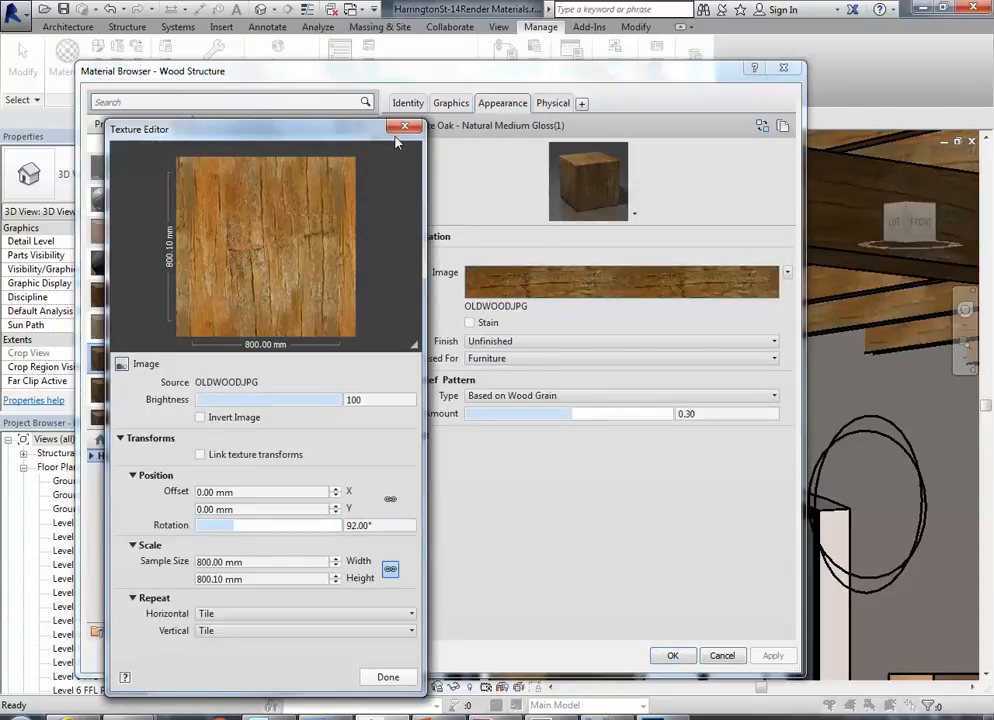
click(404, 126)
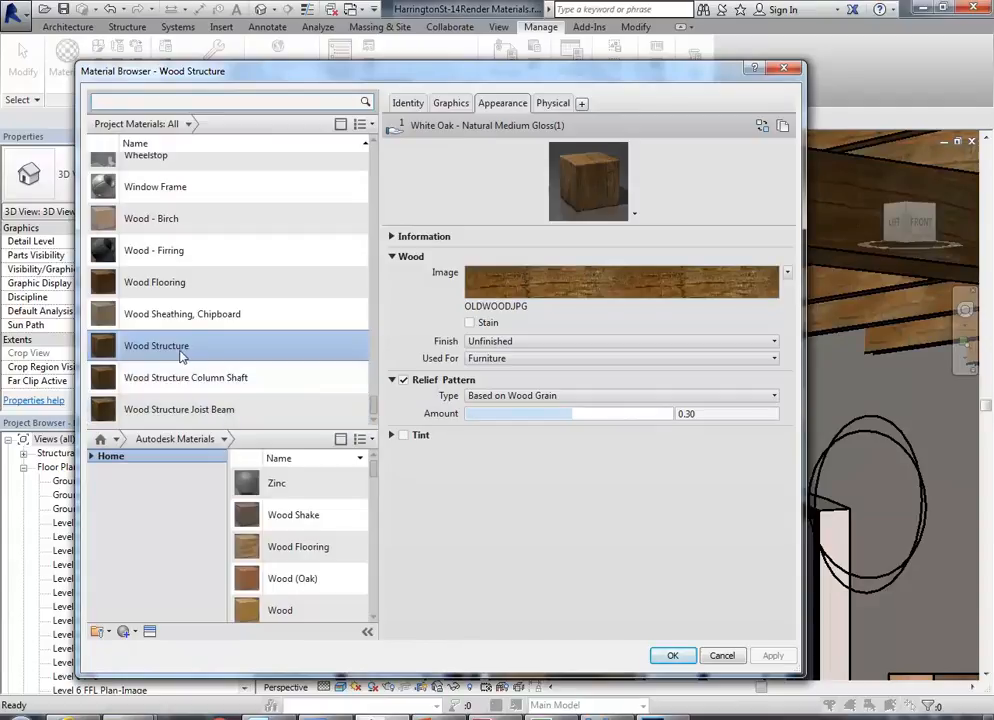
Duplicate the appearance asset of Wood Structure Column Shaft so the material no longer shares it with Wood Structure
click(168, 384)
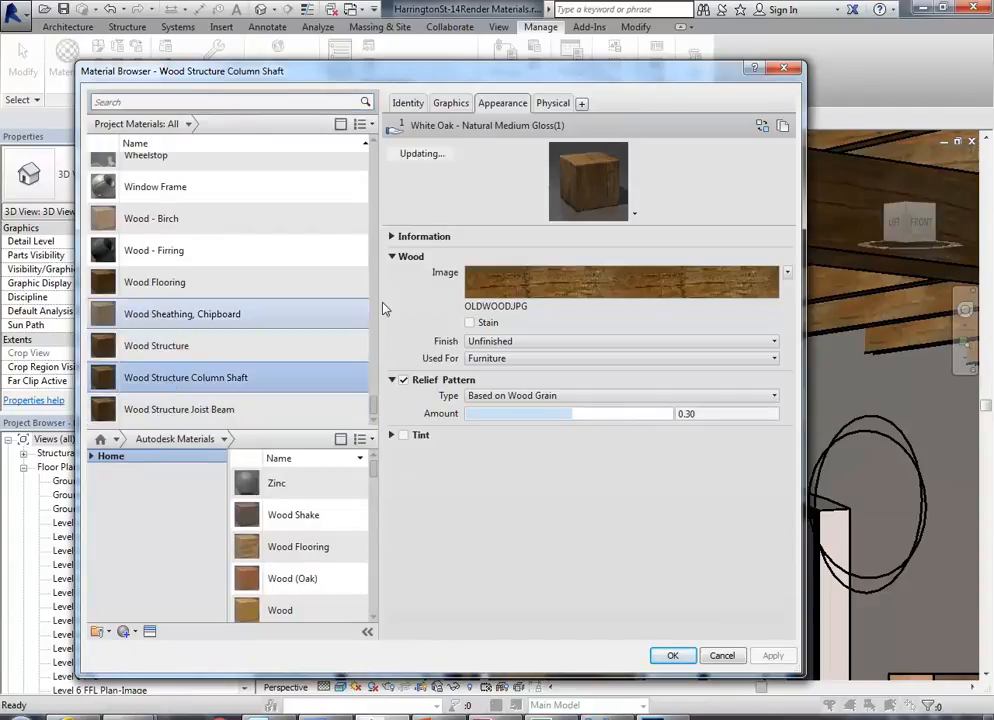
right_click(510, 107)
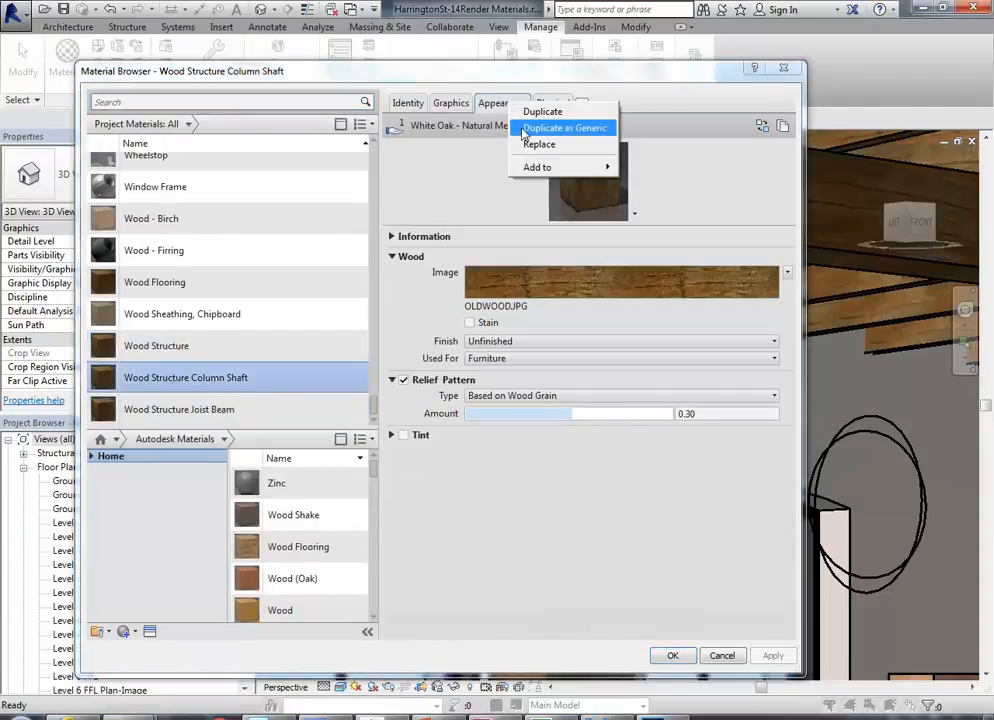
click(543, 111)
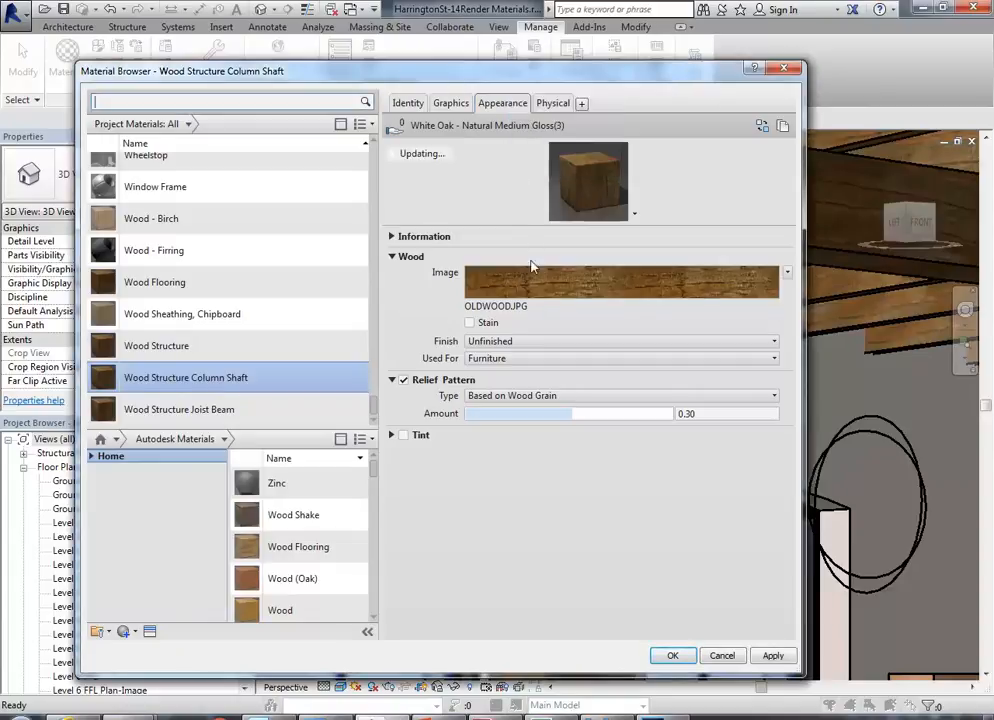
Set the OLDWOOD.JPG texture rotation of the Wood Structure material to 0° and accept the material changes
click(170, 345)
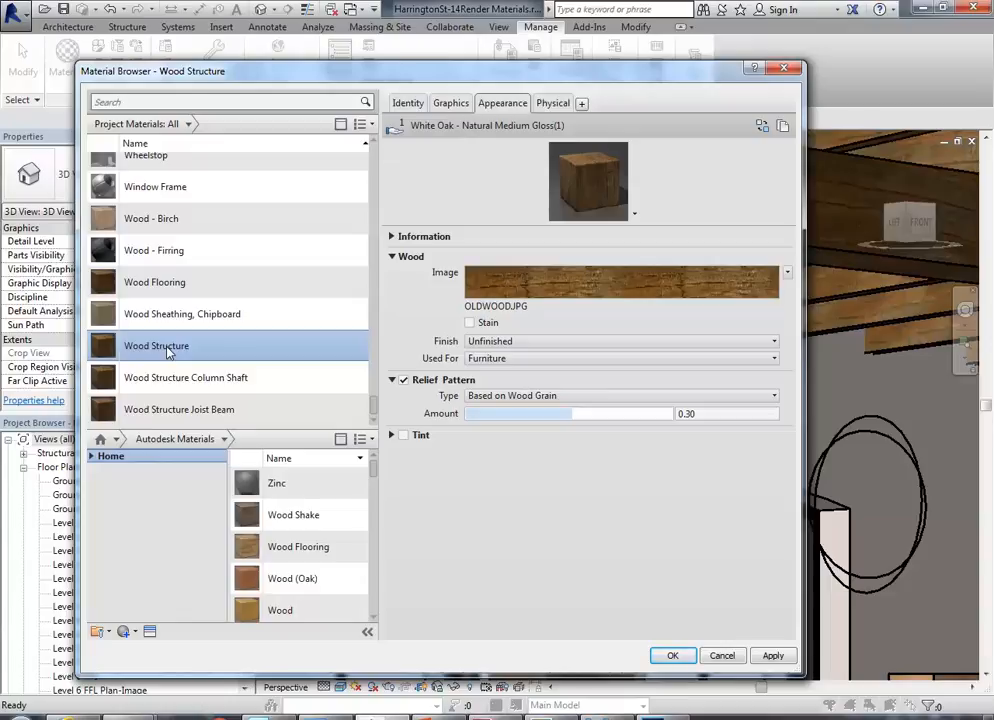
click(614, 281)
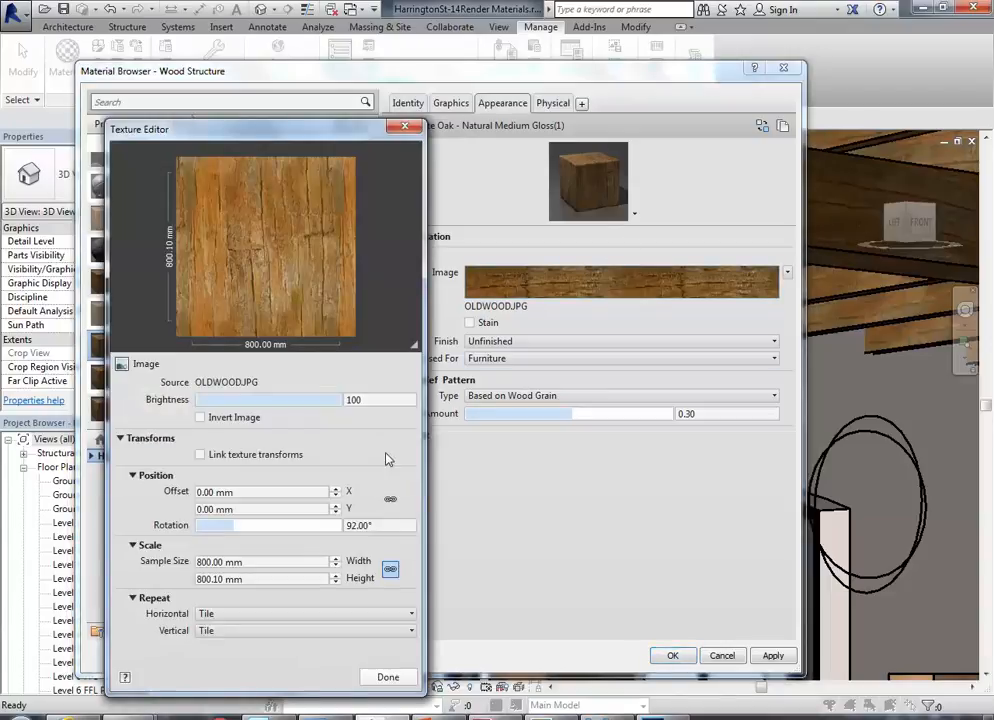
click(384, 525)
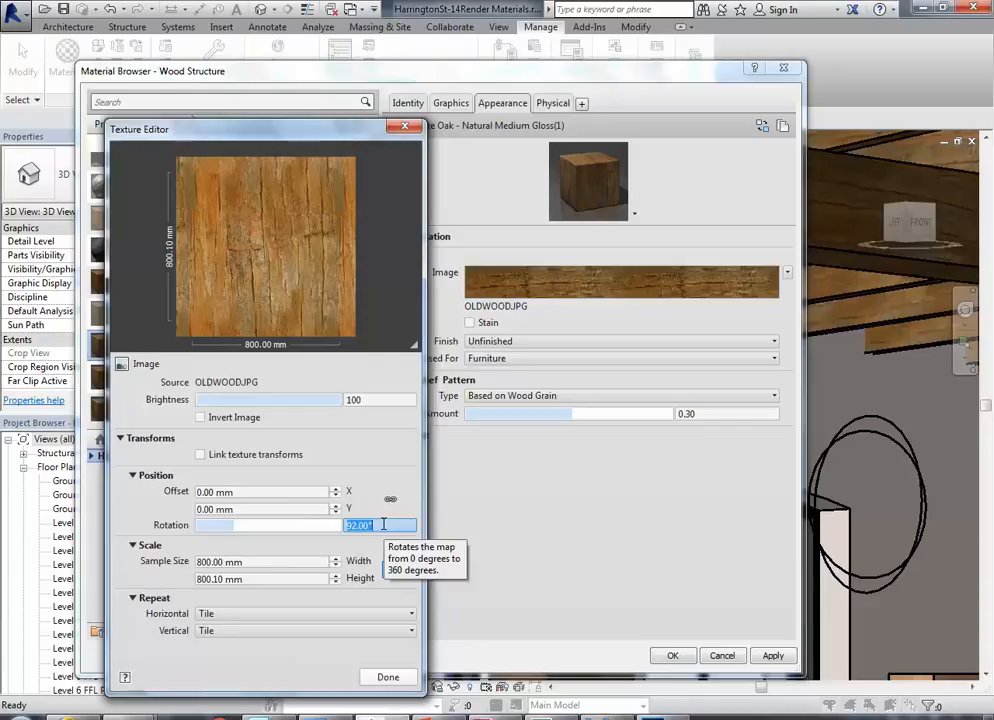
text(0)
click(388, 677)
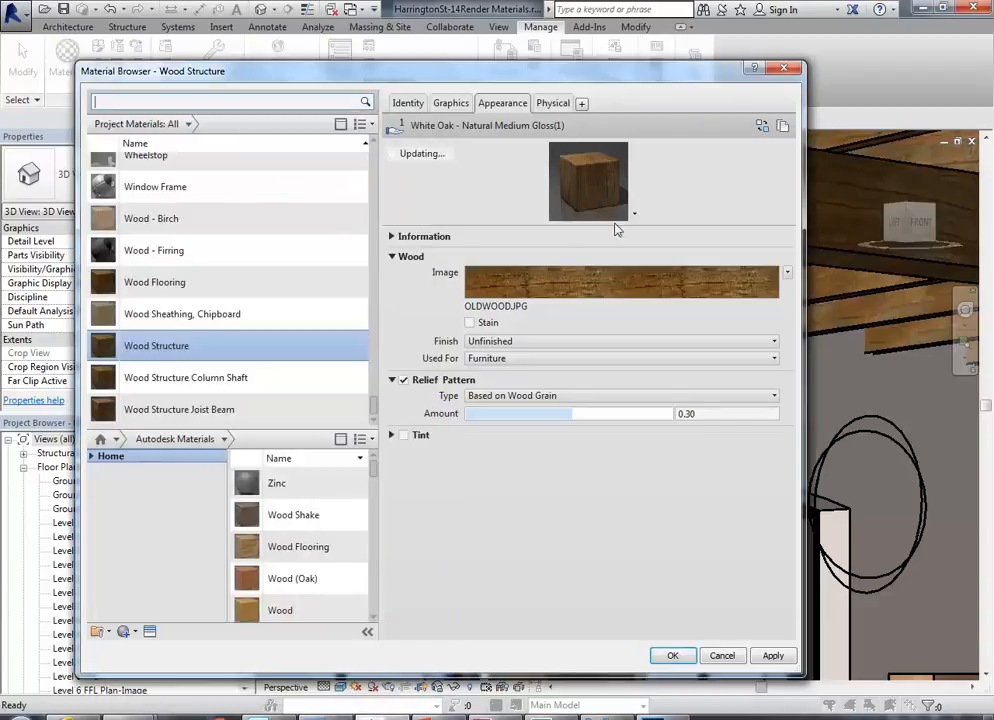
click(672, 656)
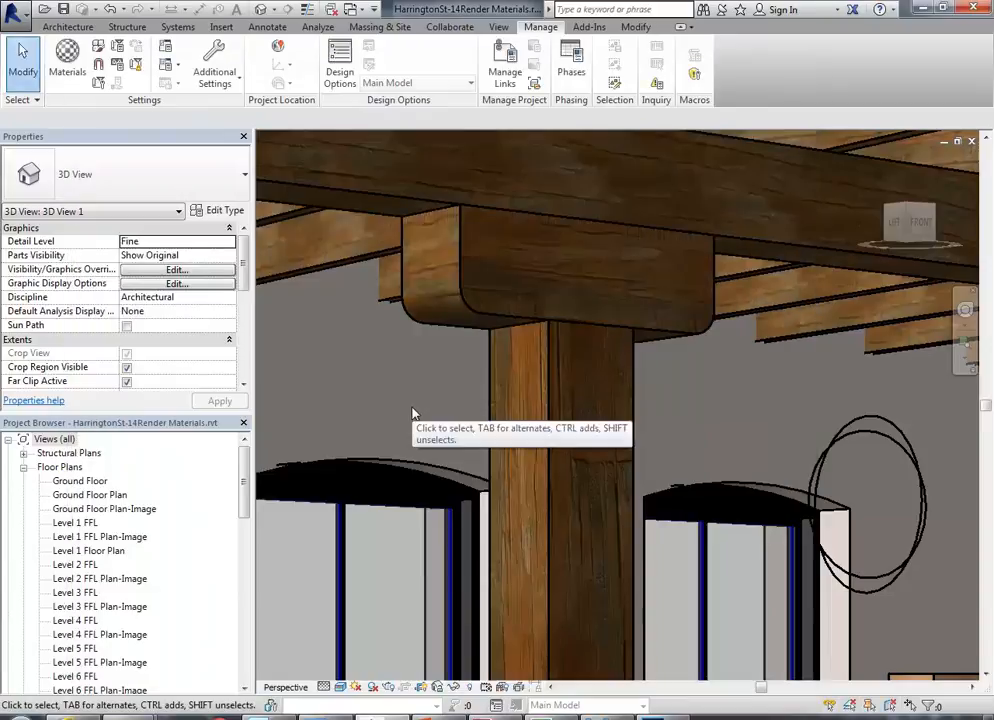
Examine the wood grain on the column capital, shafts, beams, joists and timber floor throughout the perspective view
shift+middle_drag(415, 421, 534, 370)
scroll(533, 370, down, 5)
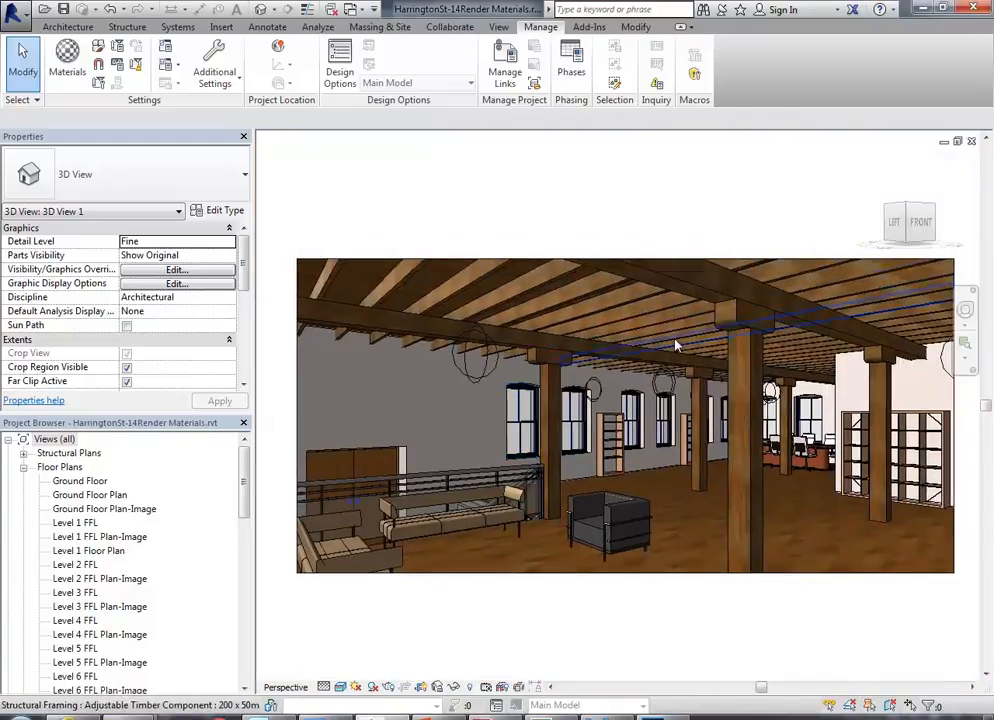
scroll(637, 351, up, 5)
scroll(453, 391, up, 5)
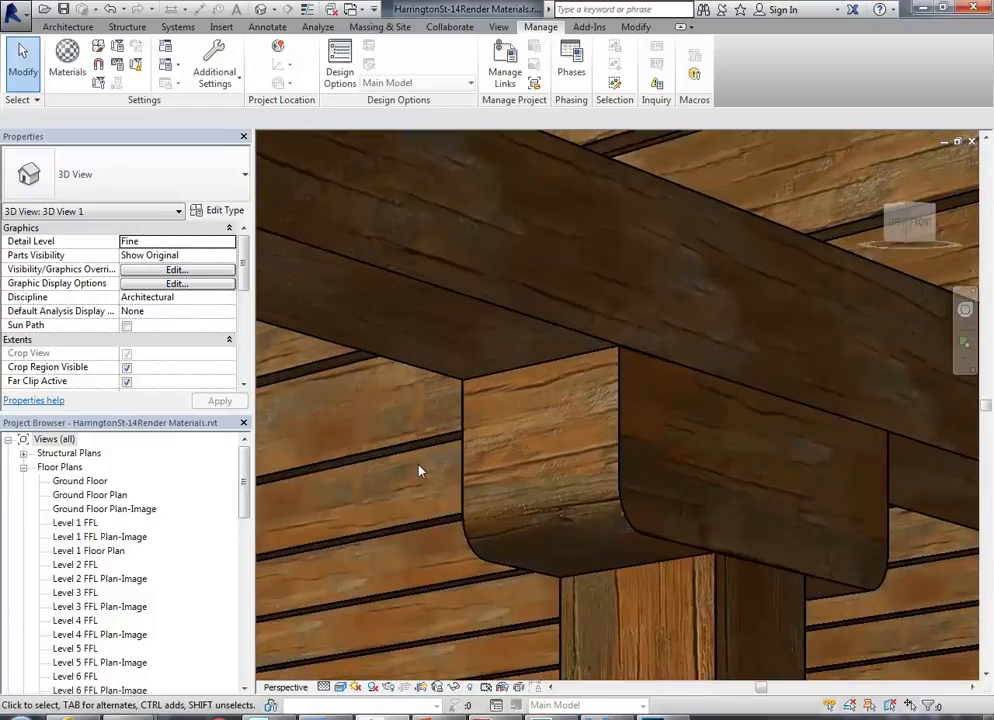
scroll(420, 471, down, 8)
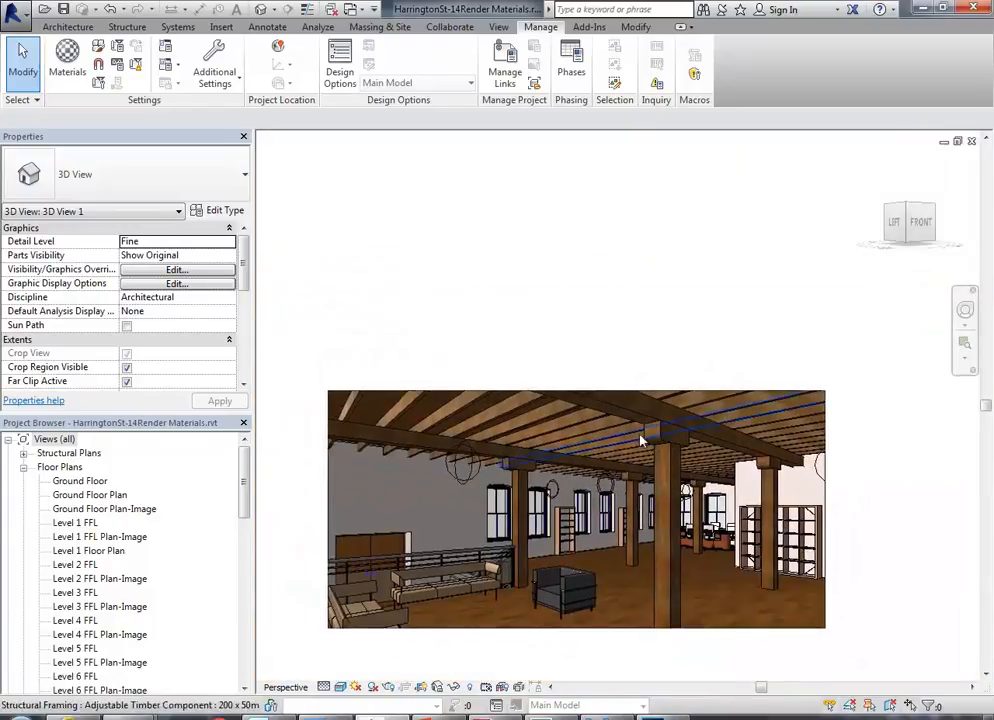
scroll(650, 443, up, 3)
middle_drag(615, 634, 618, 603)
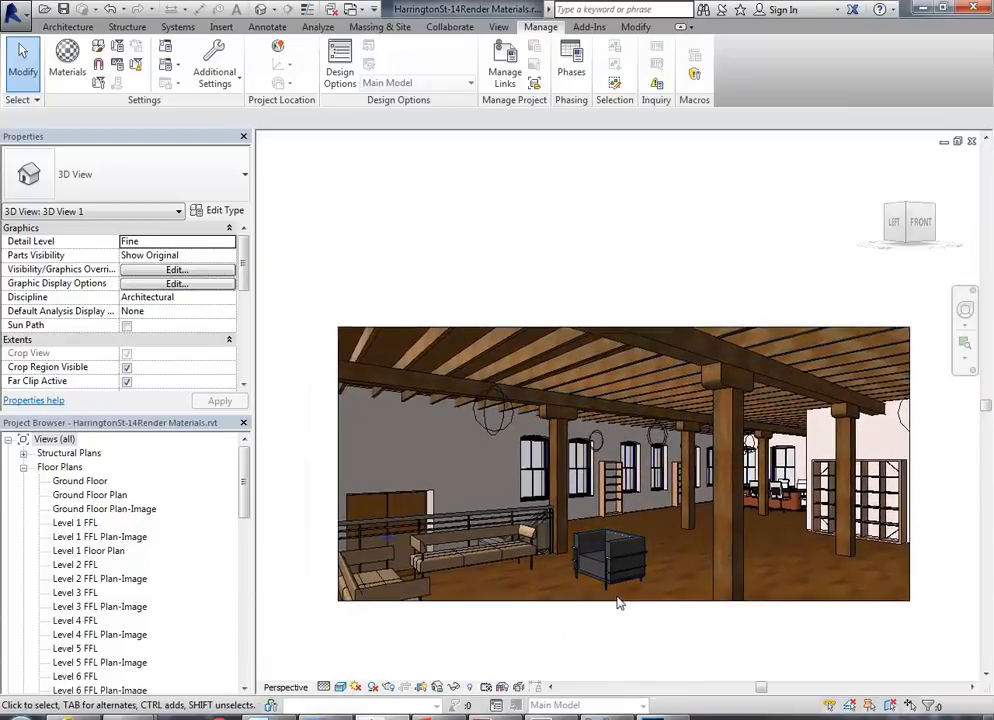
scroll(601, 632, up, 2)
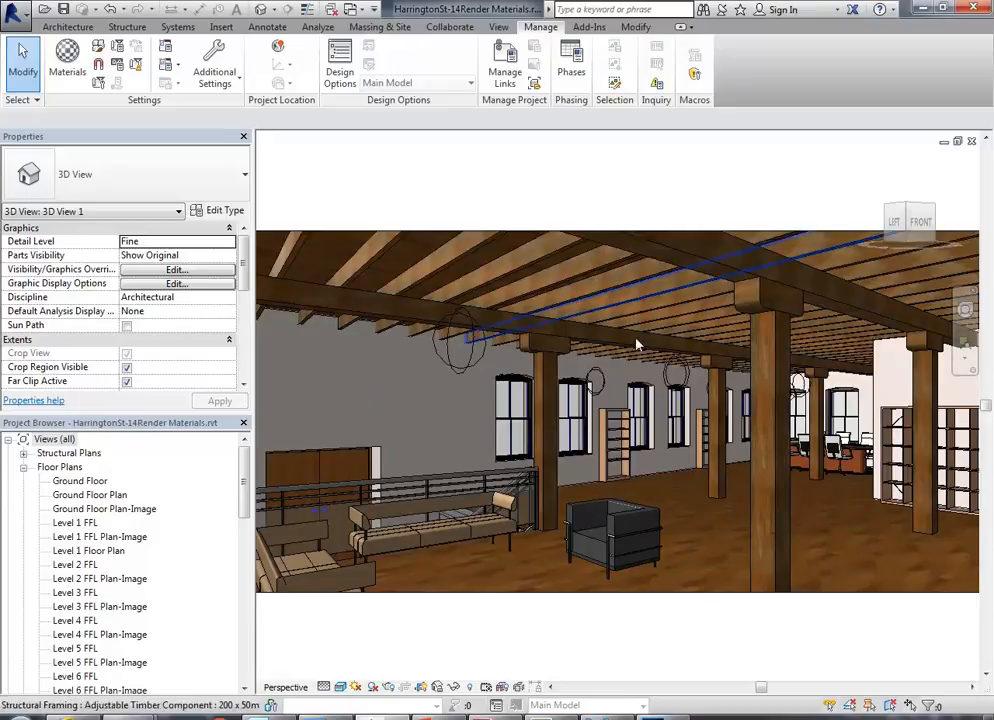
click(656, 480)
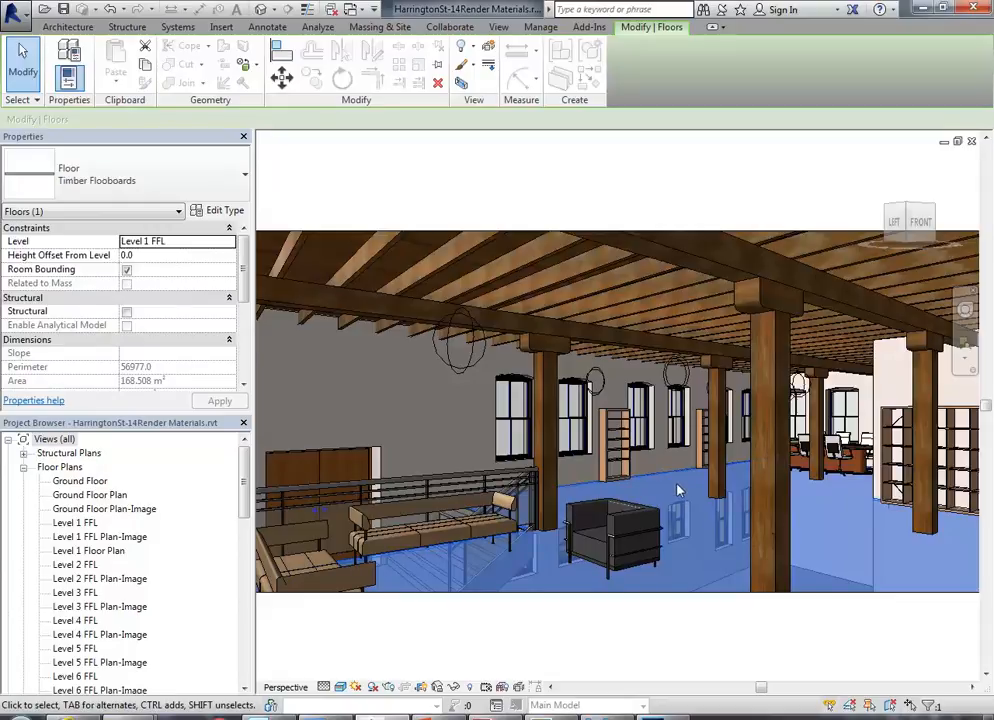
key(Escape)
mouse_move(679, 487)
middle_down()
mouse_move(701, 484)
mouse_move(688, 487)
middle_up()
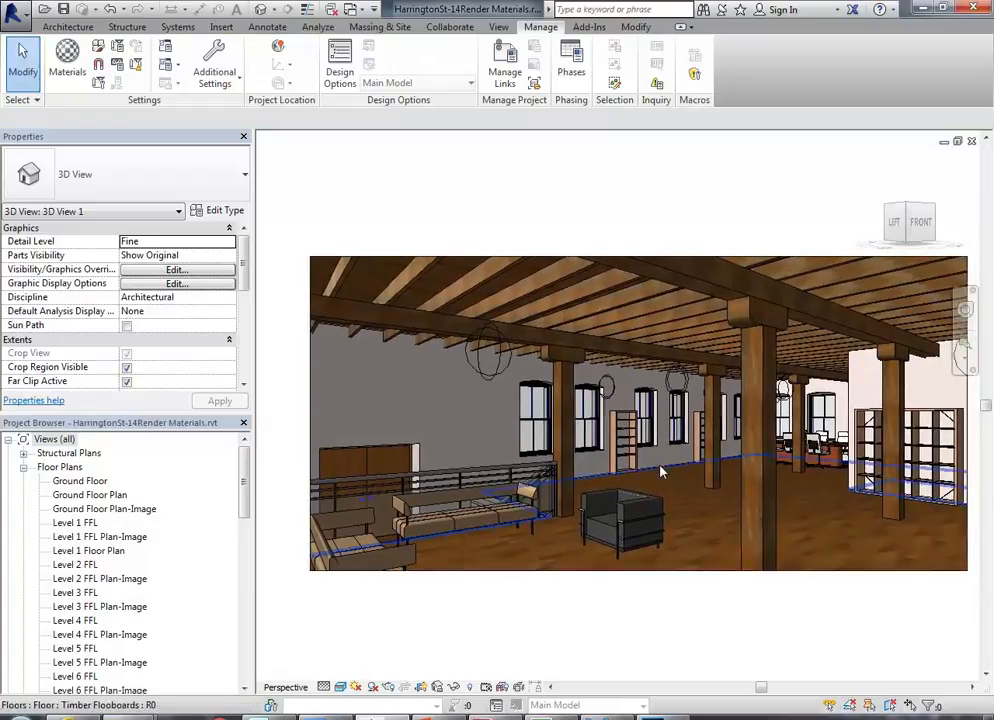
Open the beechwood_gunstock.png texture settings in the appearance of the Wood Flooring material used by the Timber Flooboards floor's structure layer
click(678, 525)
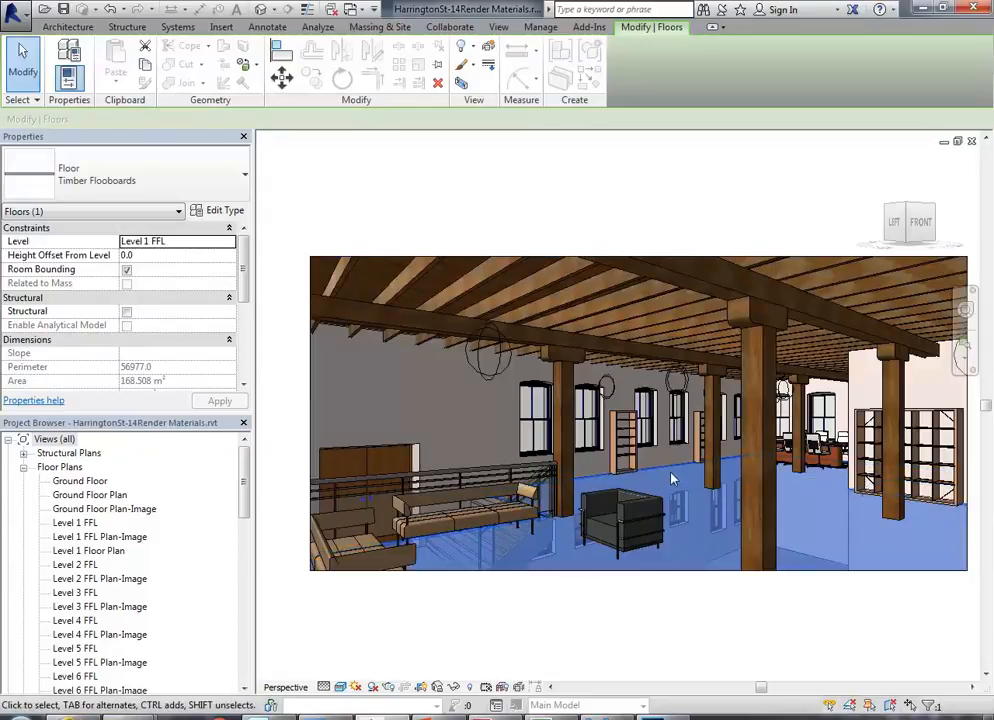
click(220, 210)
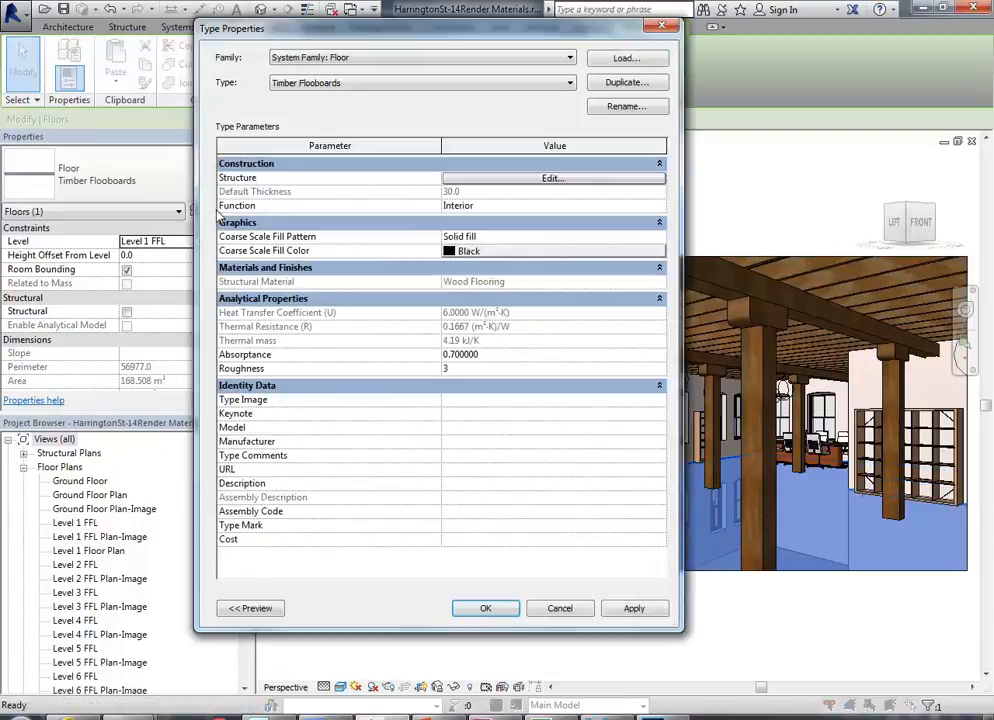
click(535, 180)
click(402, 189)
click(405, 189)
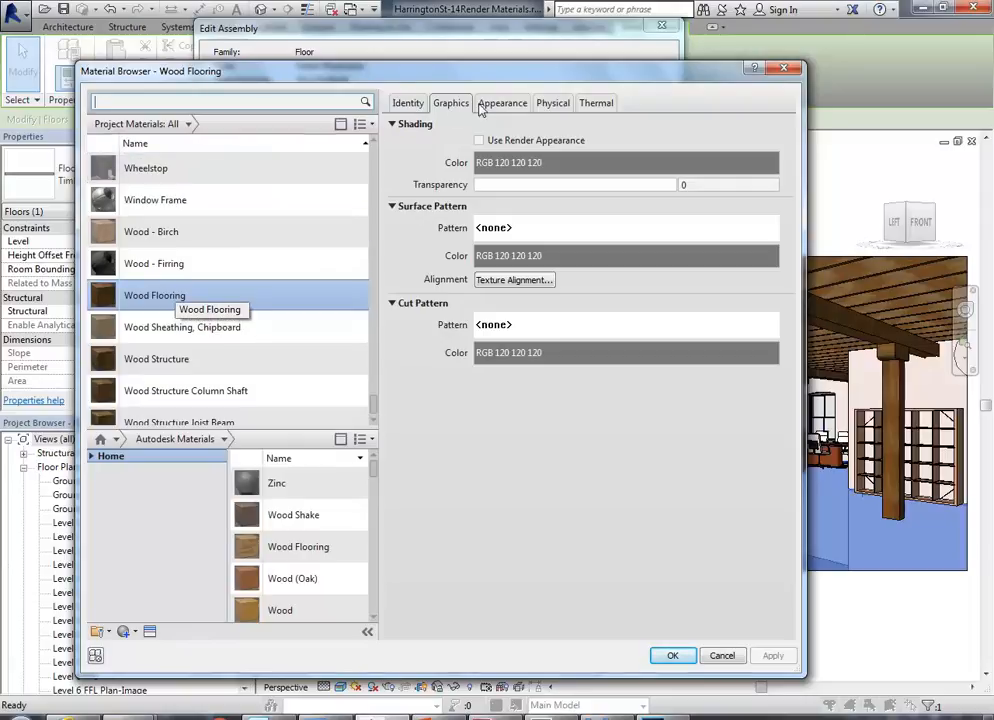
click(498, 104)
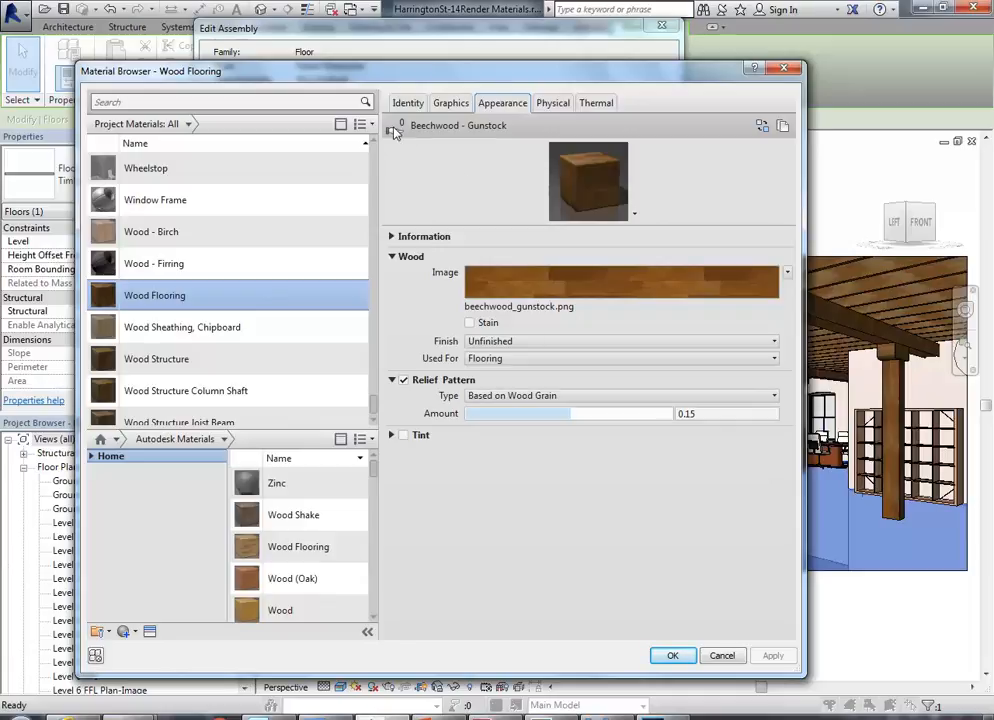
mouse_move(396, 132)
click(511, 288)
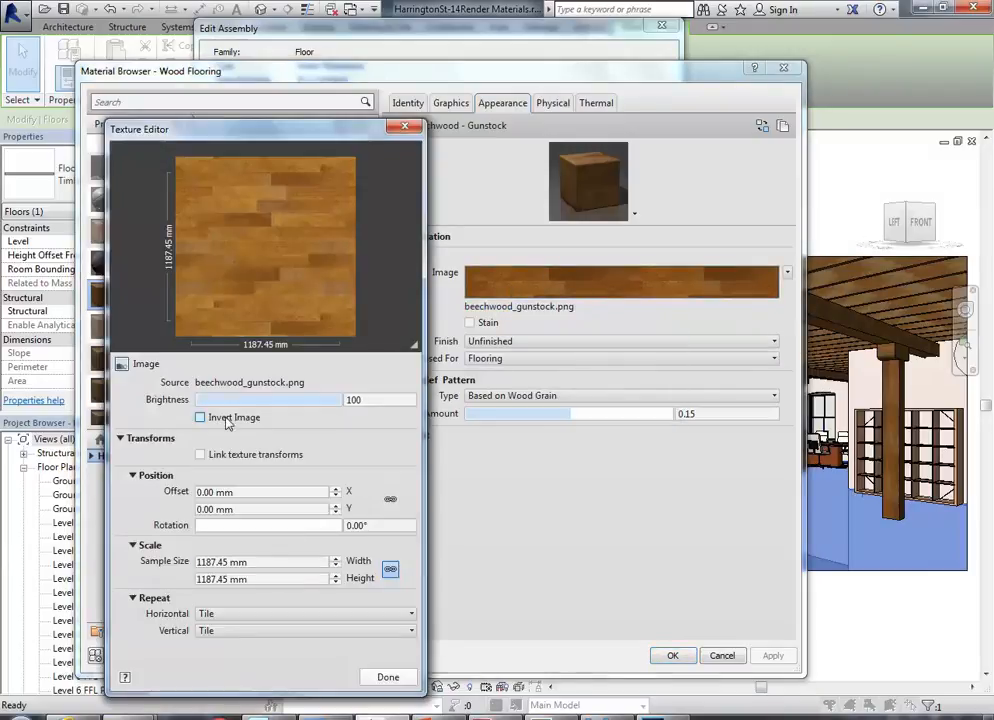
Browse for a replacement source image for the floor texture in the Wood folder of Material Images
click(250, 382)
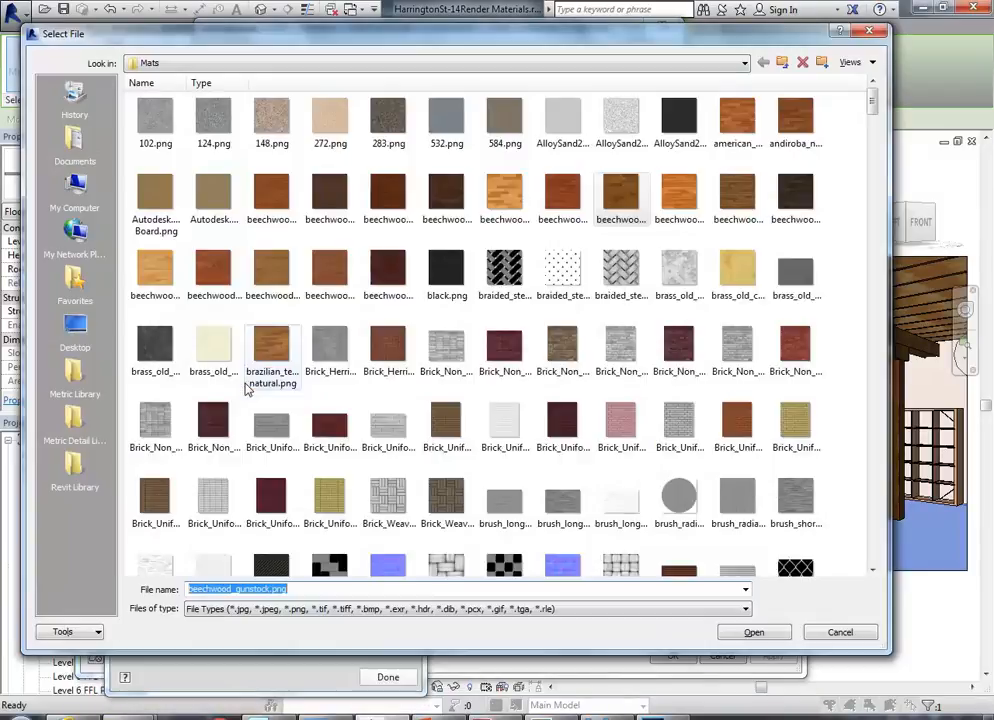
click(75, 470)
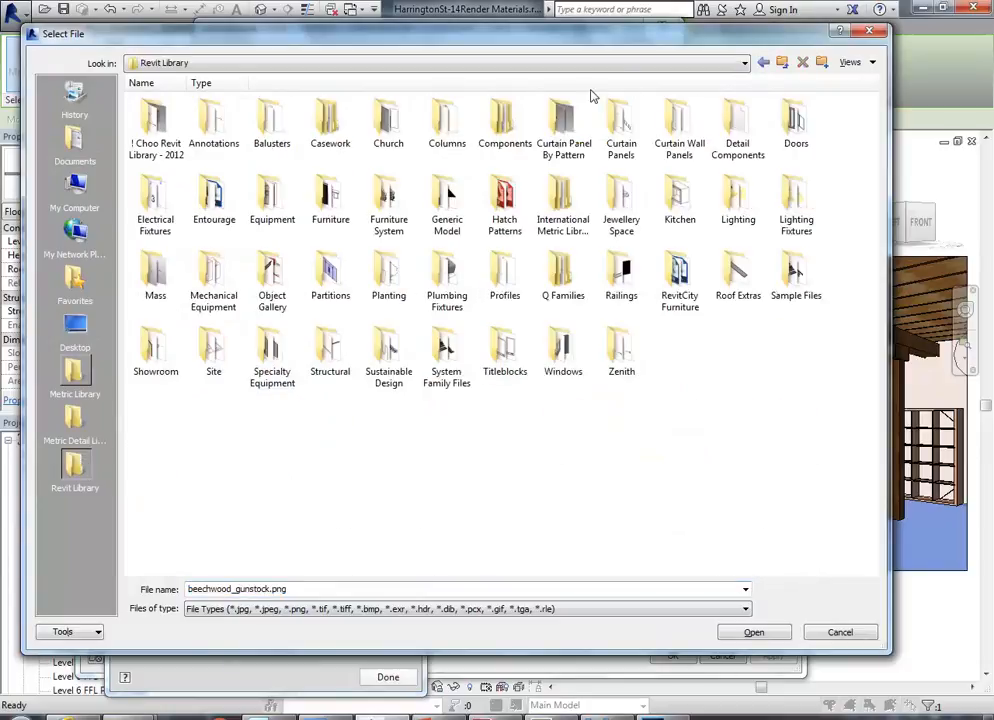
click(782, 62)
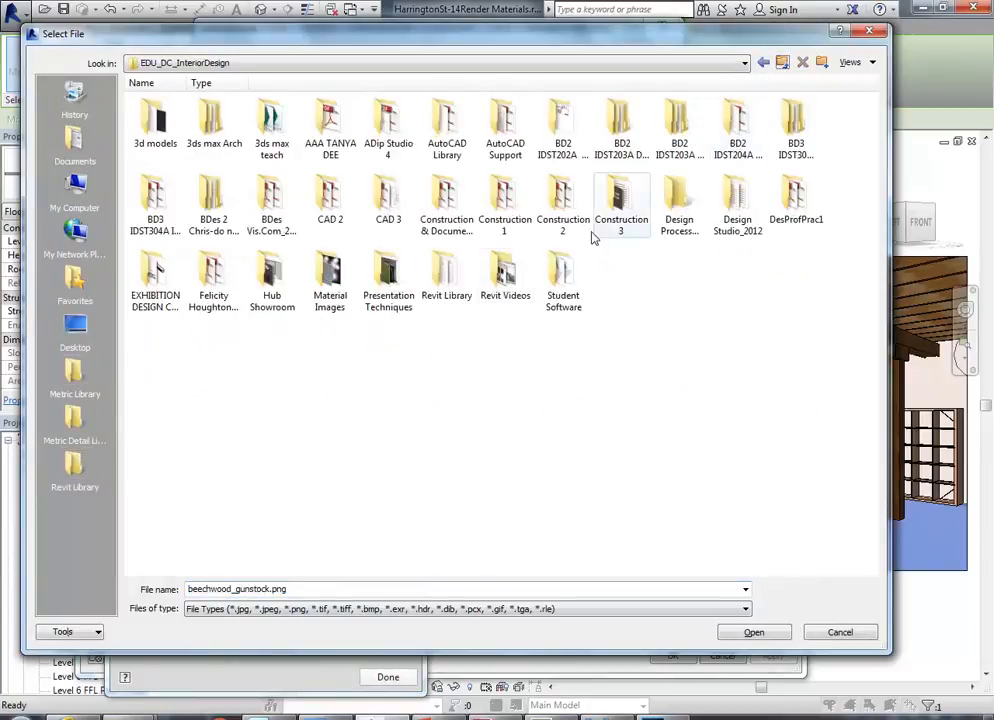
double_click(330, 280)
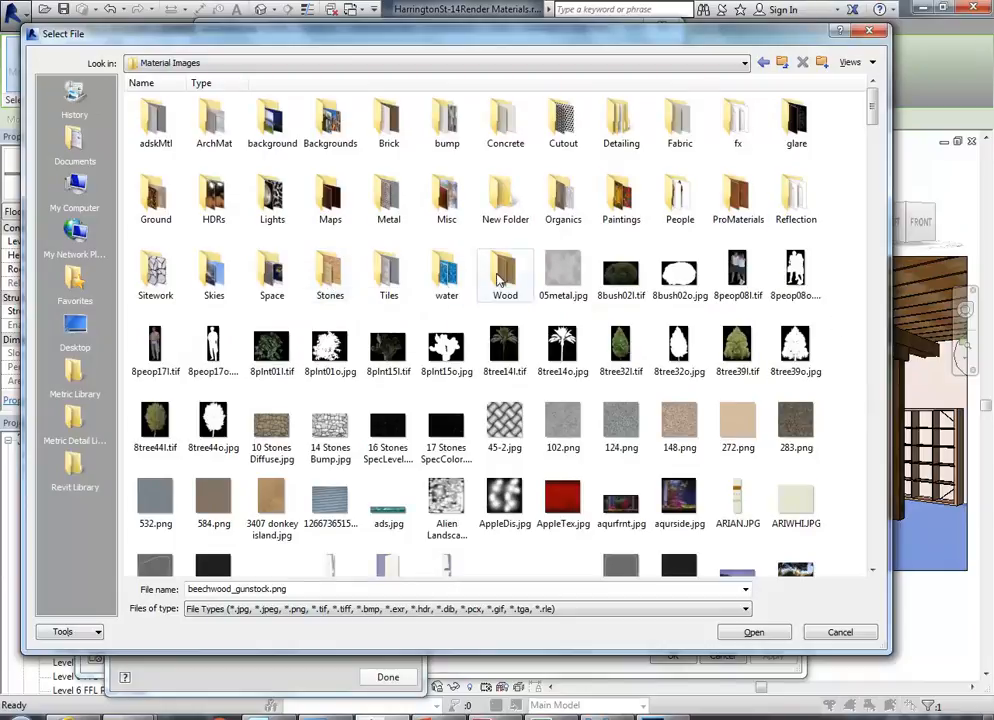
double_click(507, 277)
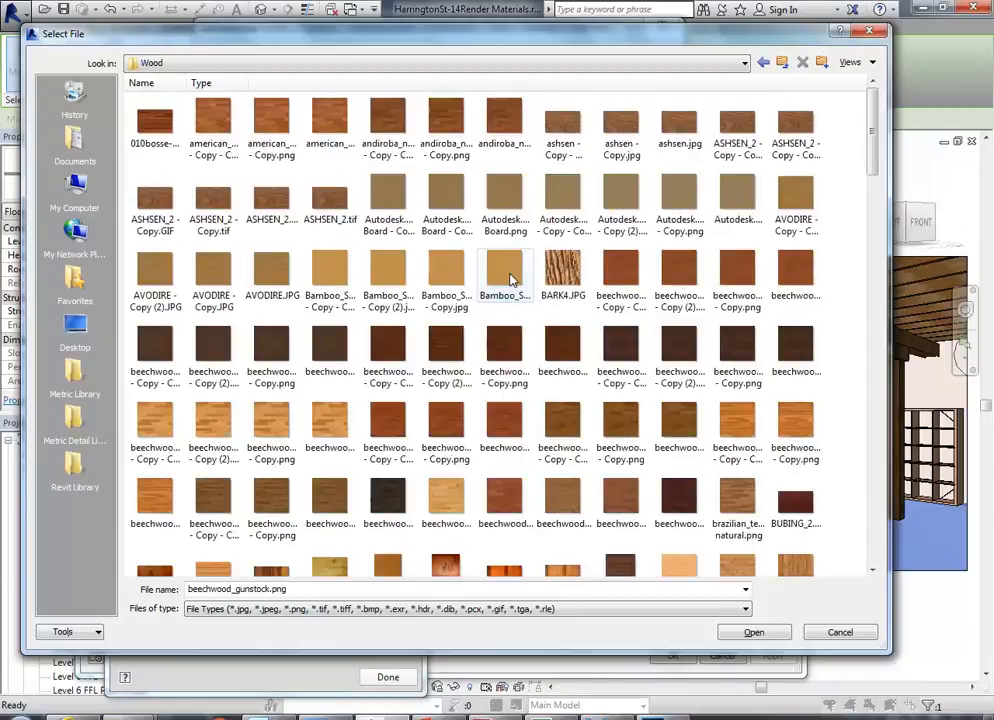
scroll(845, 423, down, 1)
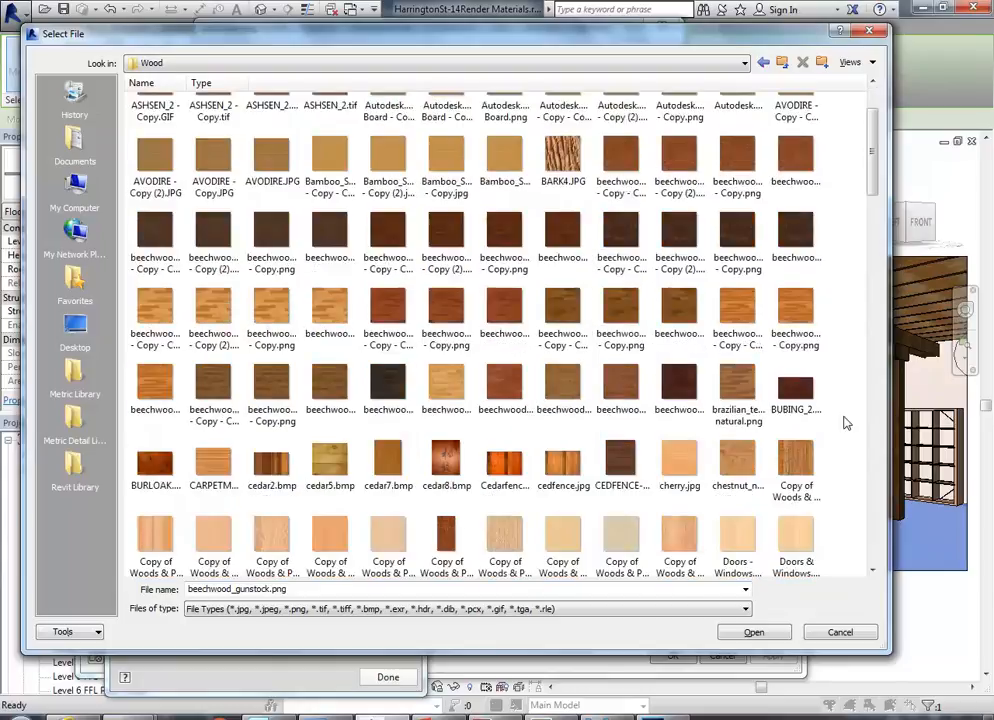
Compare the Cedarfence.jpg and cedfence.jpg plank images at full size in Windows Photo Viewer and return to the file selection
click(492, 472)
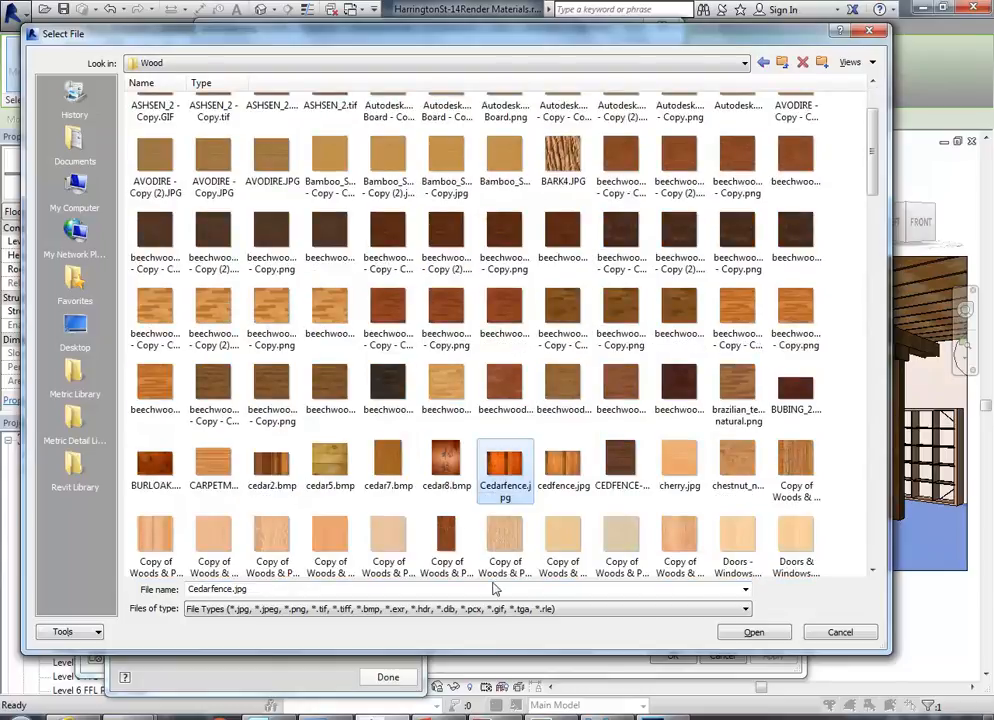
click(563, 463)
click(508, 470)
key(Right)
click(508, 468)
click(565, 460)
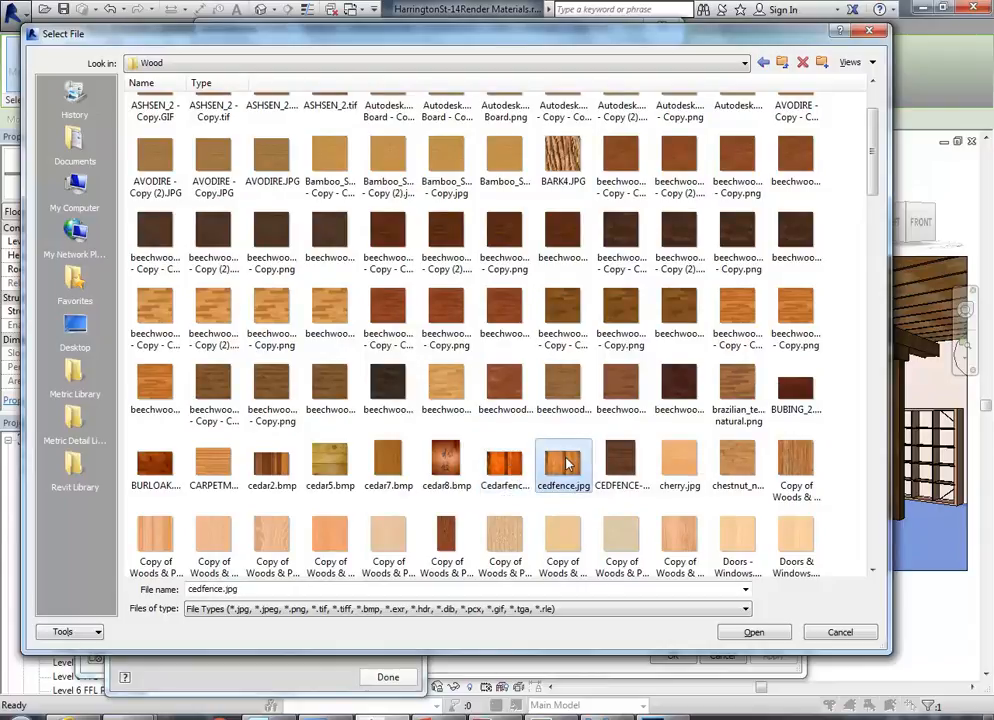
right_click(567, 458)
mouse_move(645, 270)
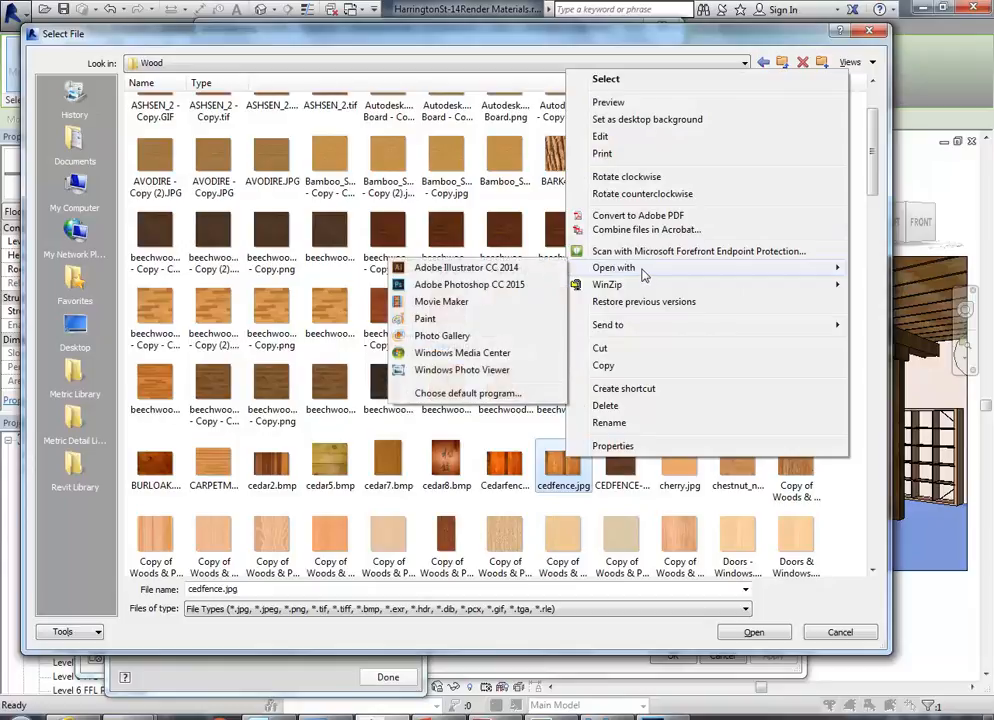
click(500, 370)
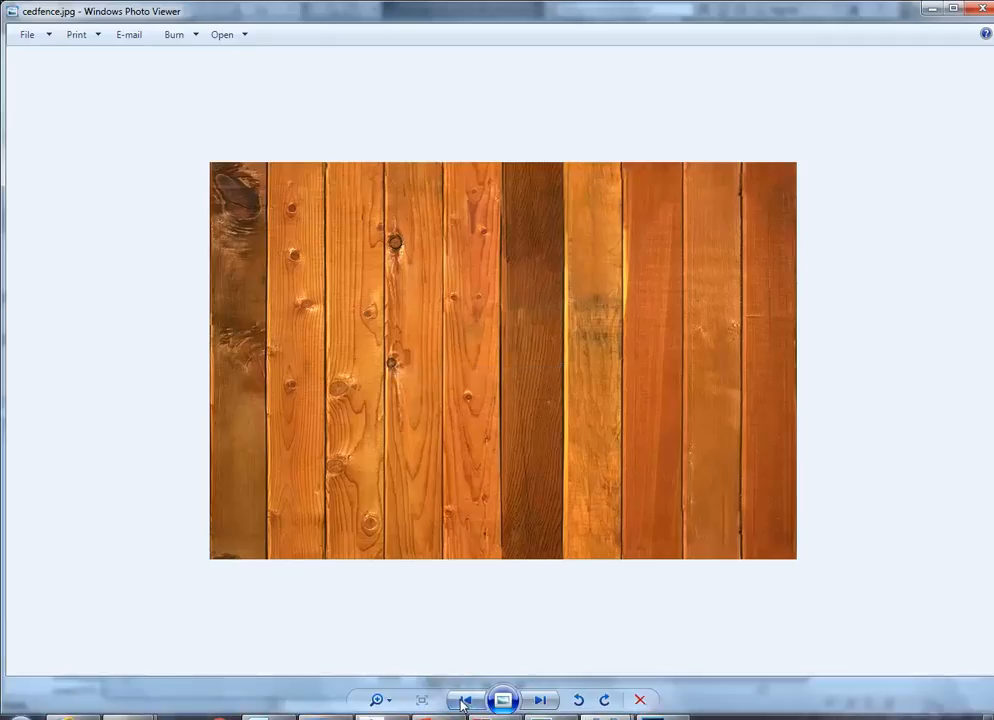
key(Right)
scroll(460, 335, up, 2)
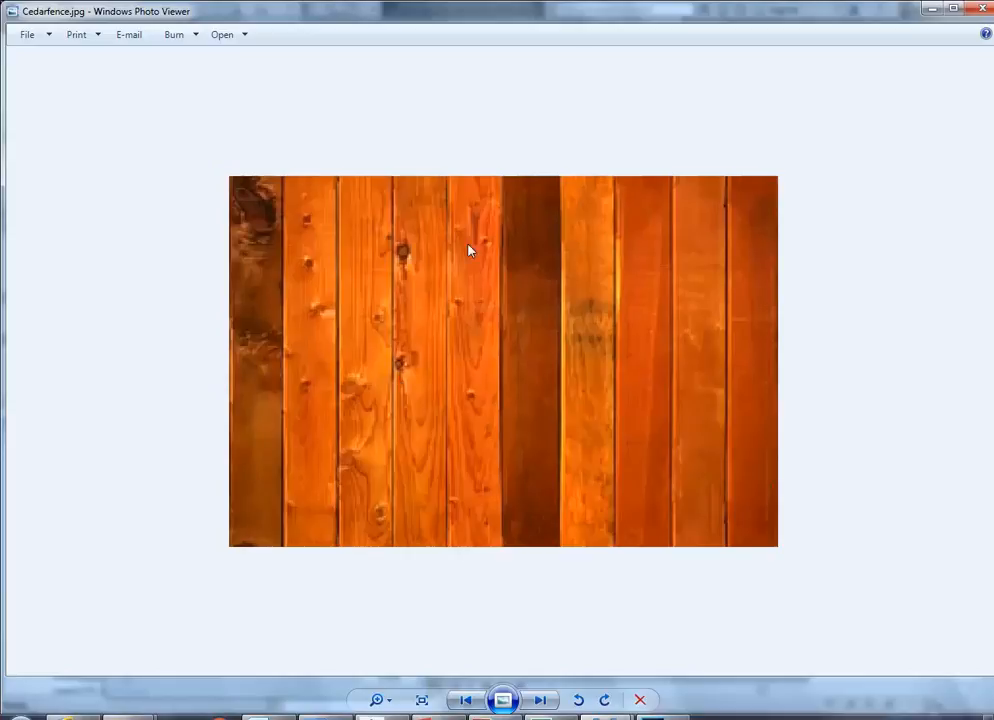
click(539, 700)
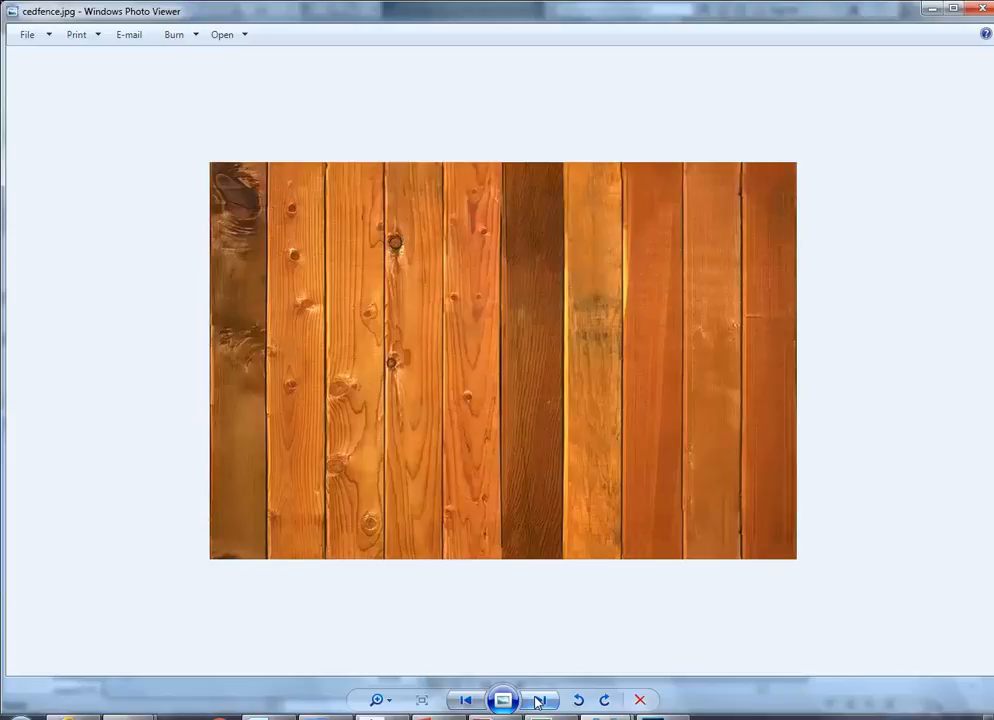
click(467, 700)
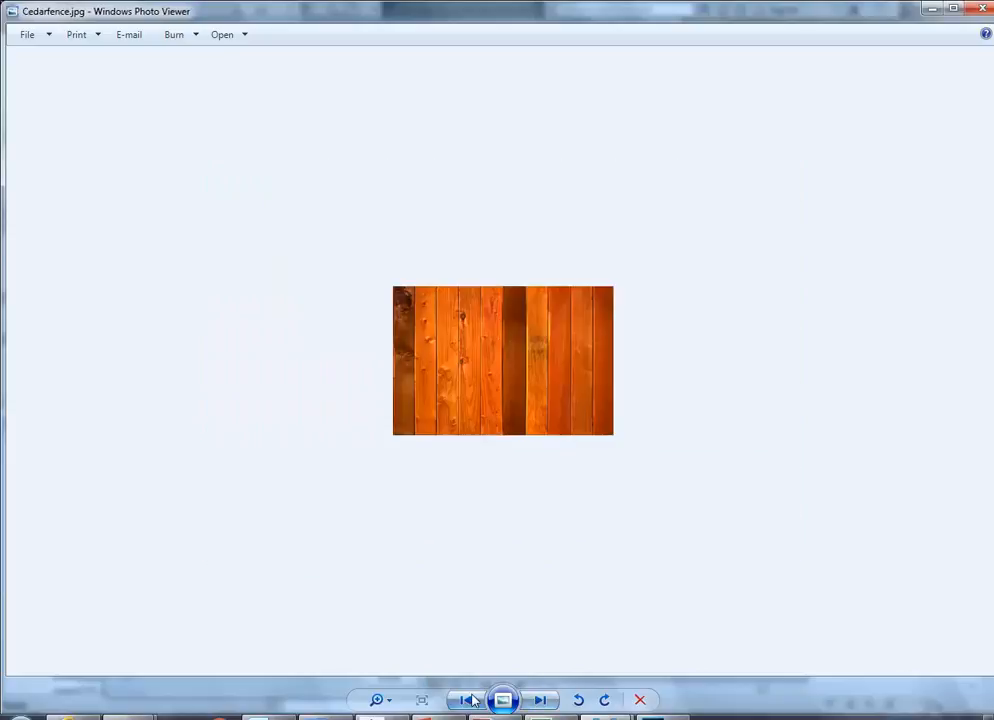
click(539, 700)
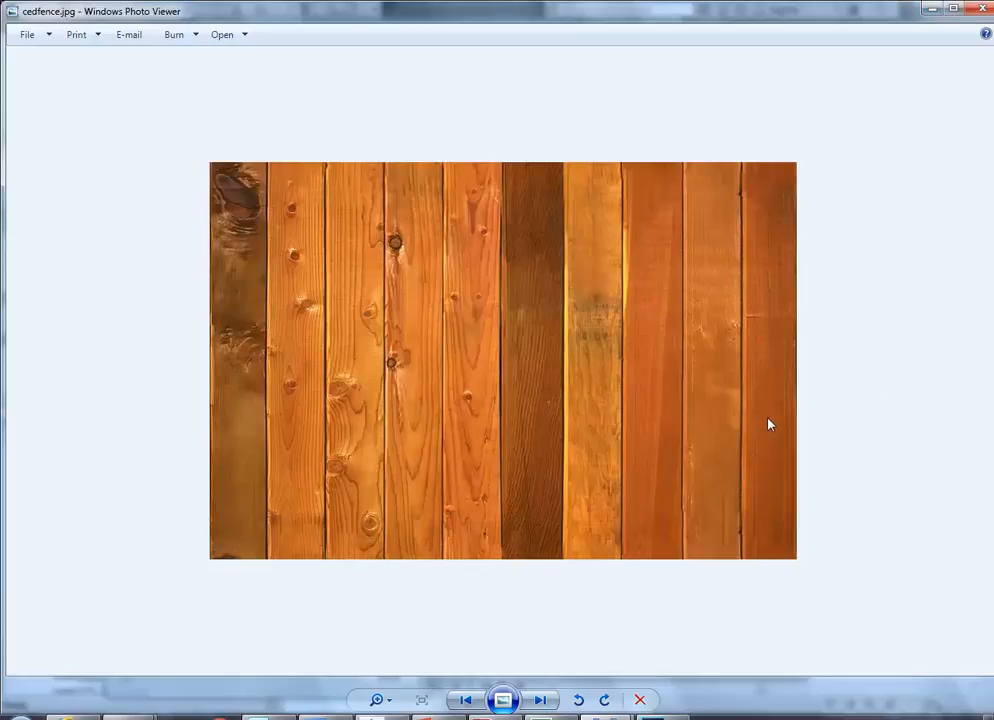
click(934, 8)
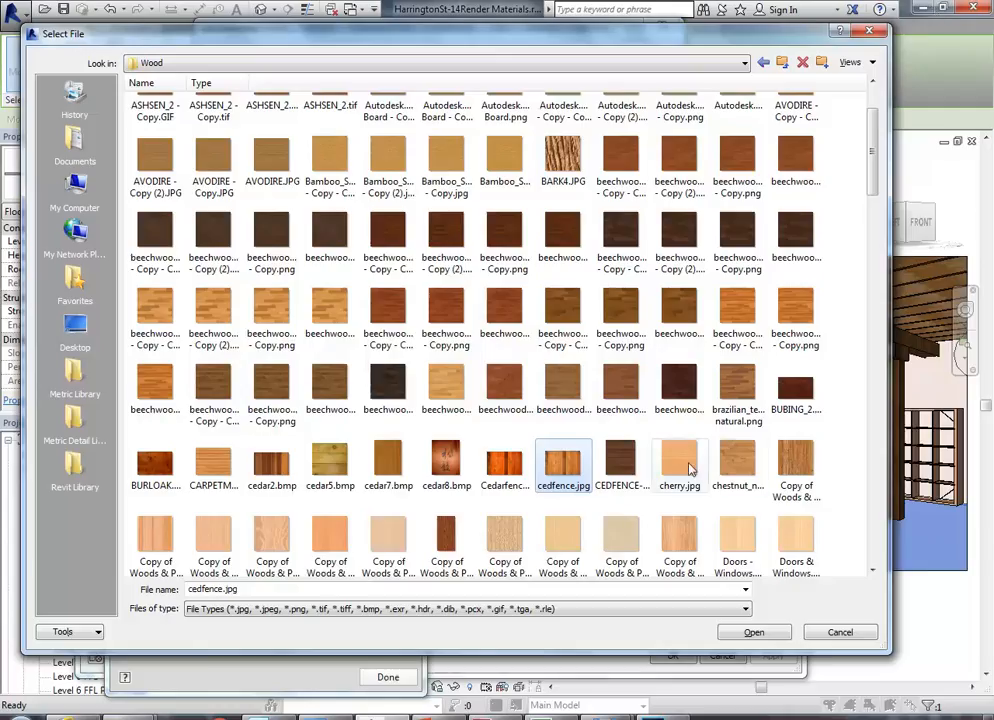
Load cedfence.jpg as the image of the Wood Flooring texture
click(622, 462)
click(563, 465)
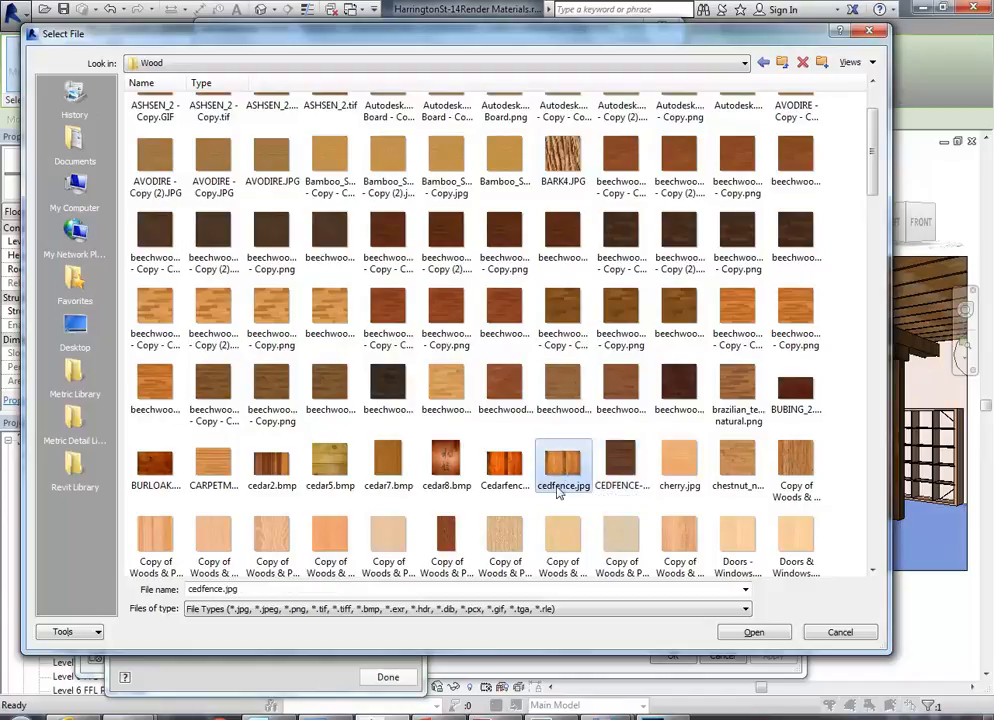
double_click(563, 465)
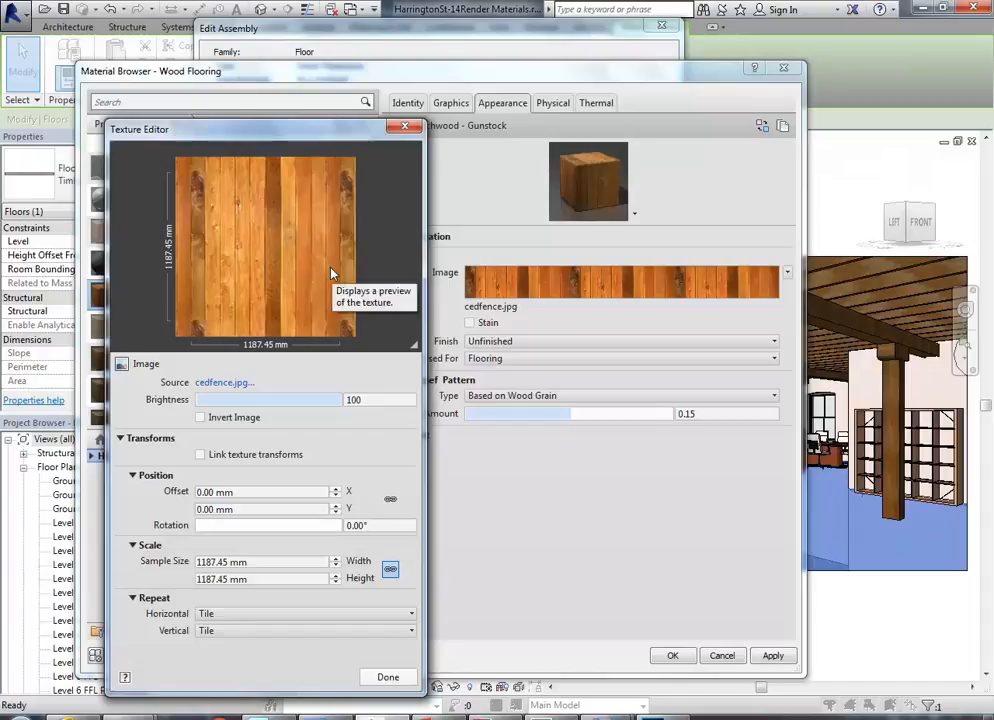
Set the texture's sample size to 1700 mm wide and high, and accept the material and floor type changes
click(258, 561)
text(1700)
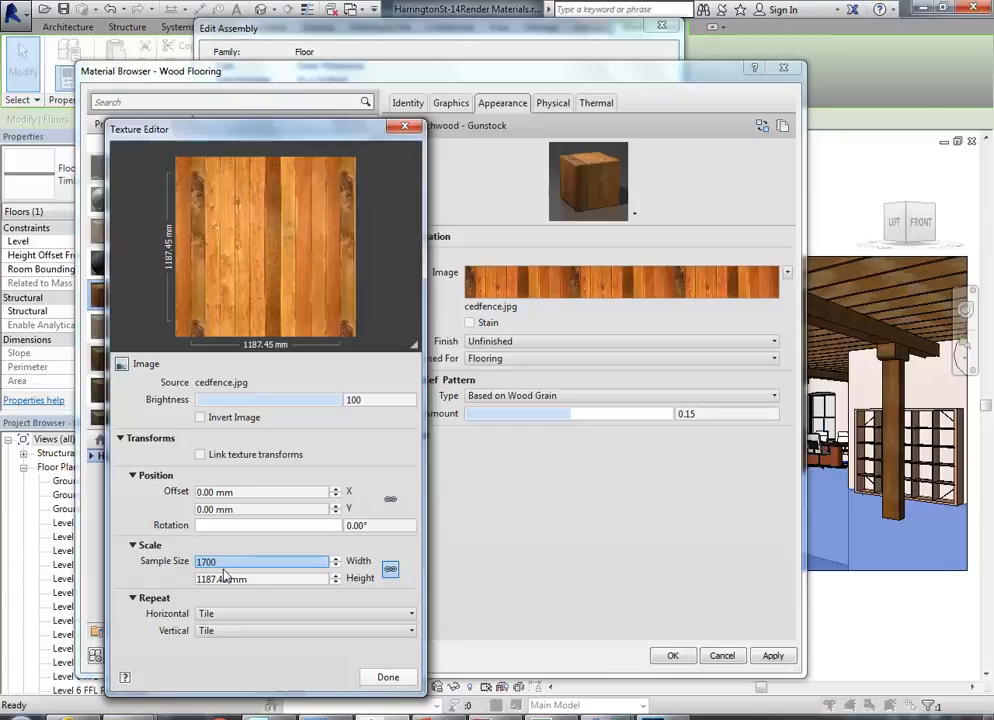
key(Tab)
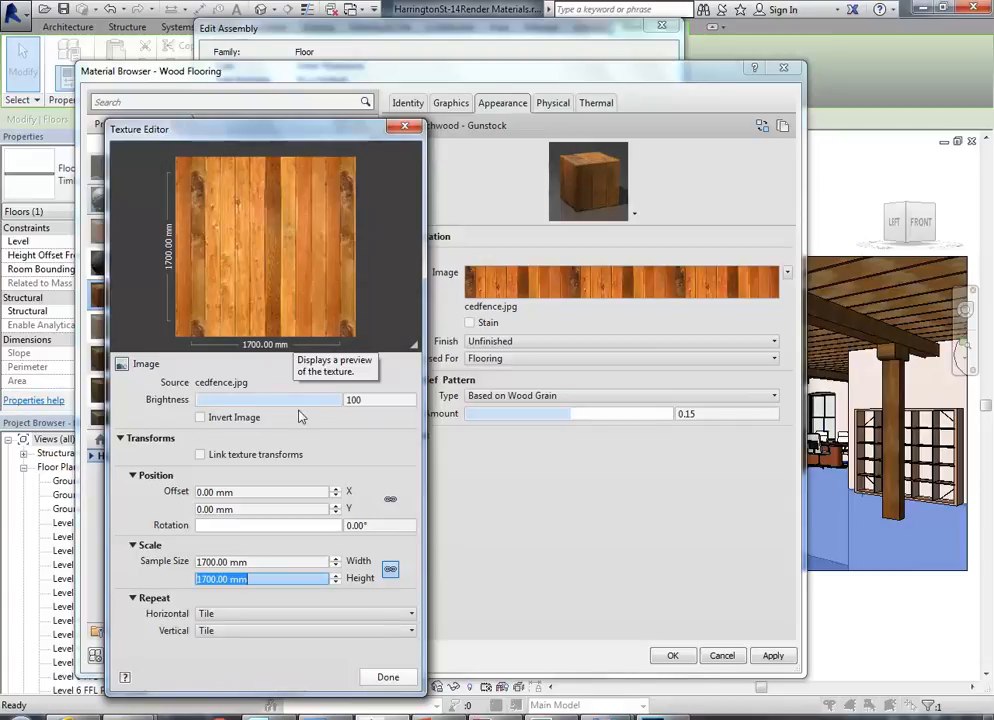
click(387, 676)
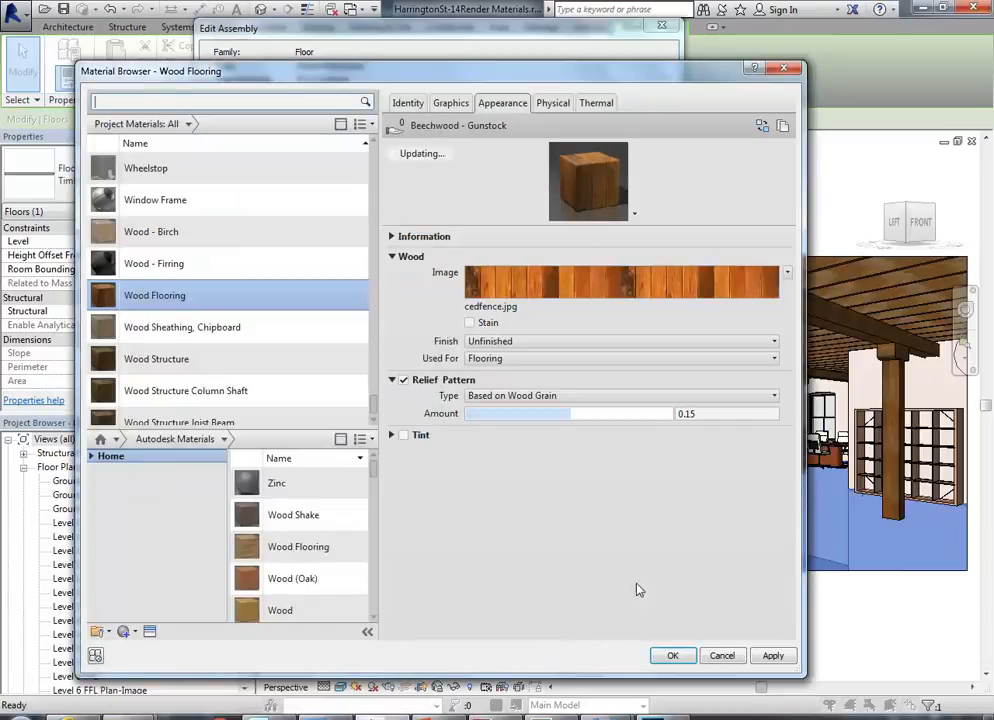
click(673, 657)
click(463, 610)
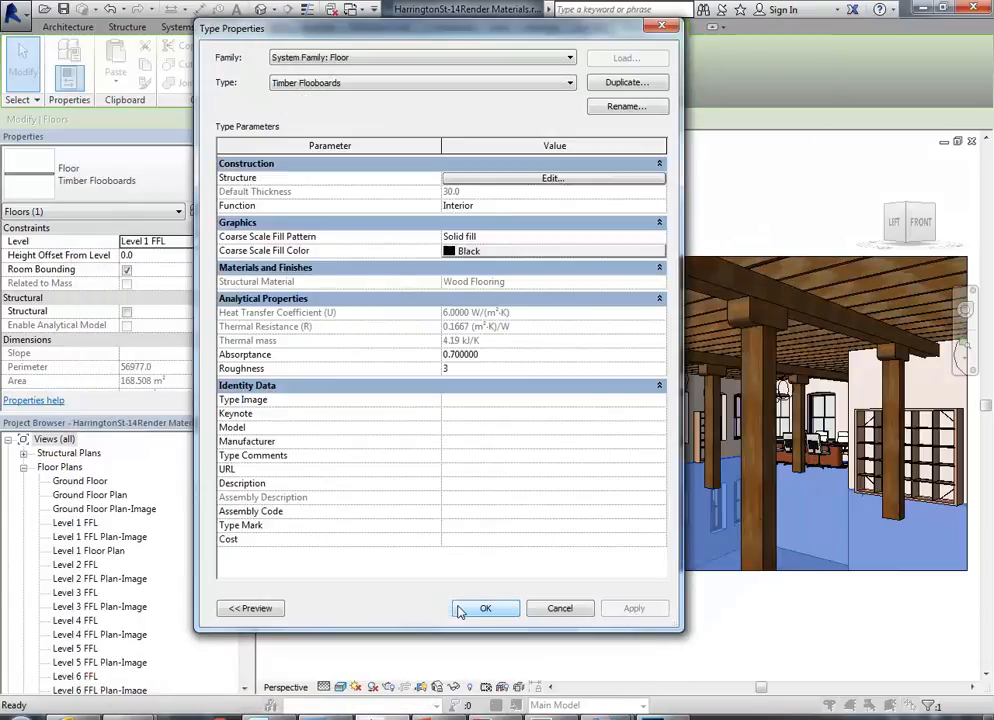
click(485, 608)
click(605, 635)
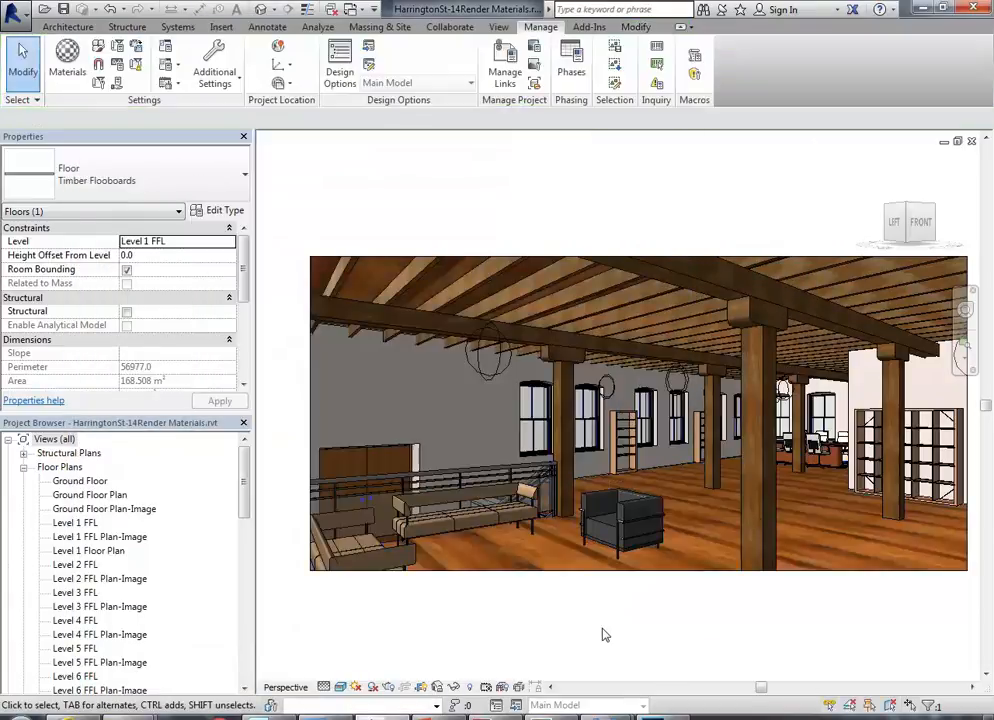
Open the Wood Flooring material of the structure layer in the Level 1 Timber Flooboards floor type for editing
scroll(747, 560, up, 10)
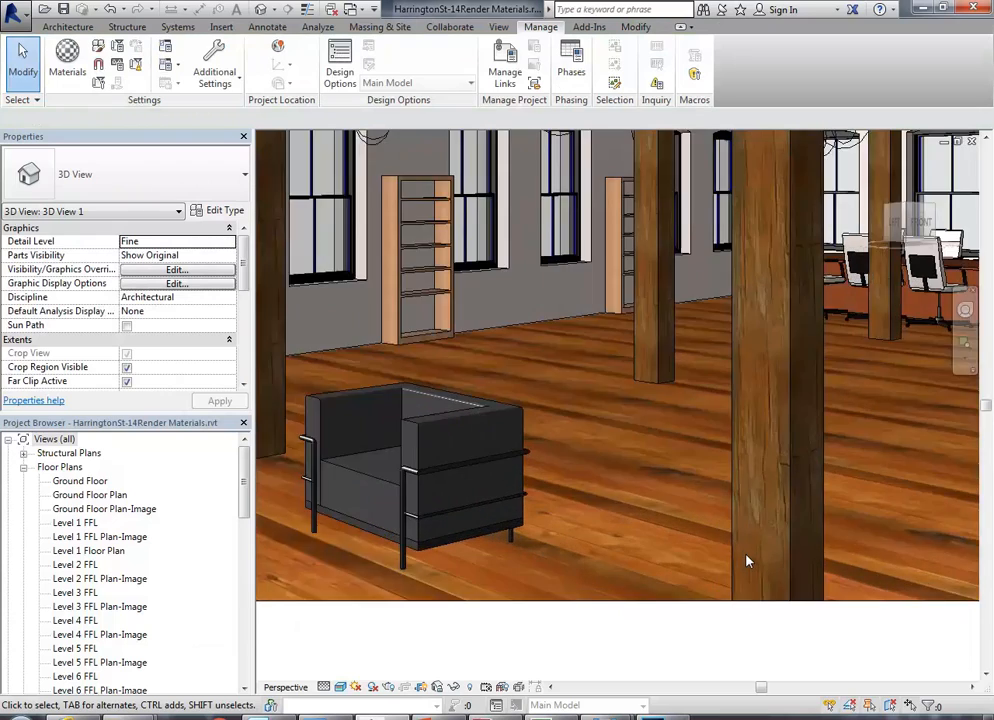
scroll(747, 560, down, 10)
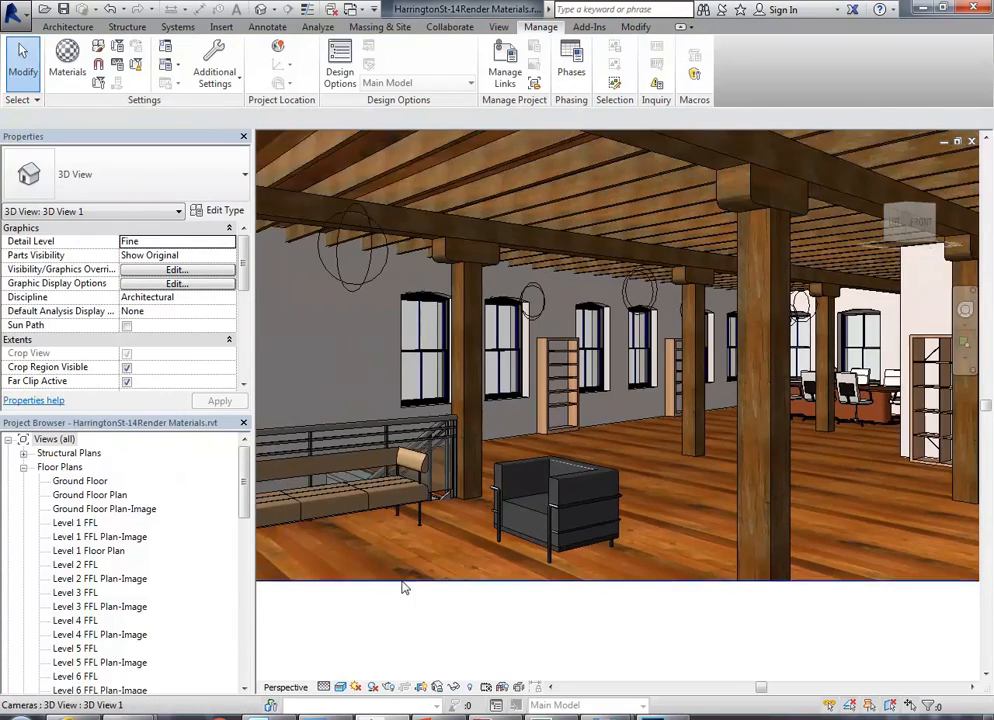
scroll(427, 560, up, 8)
scroll(437, 435, down, 6)
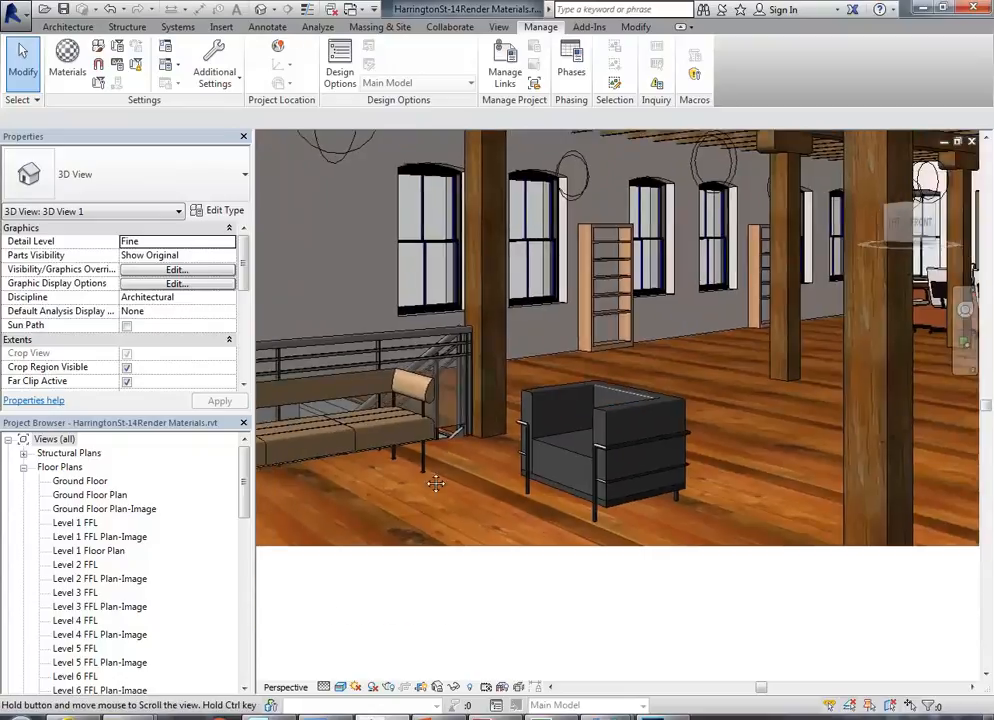
scroll(462, 370, up, 6)
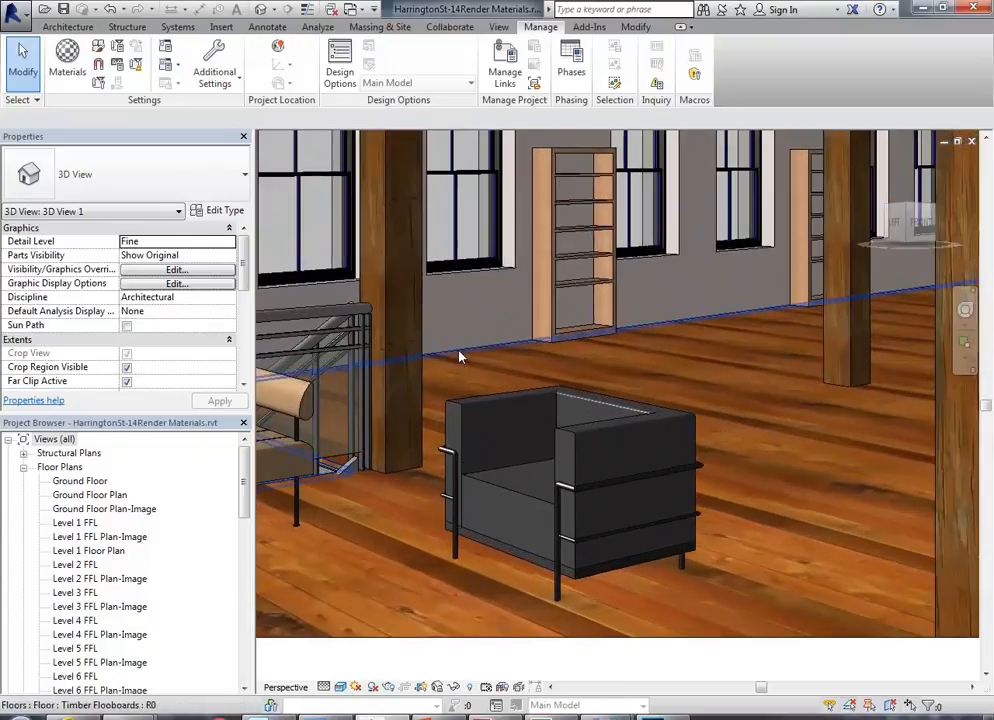
click(459, 354)
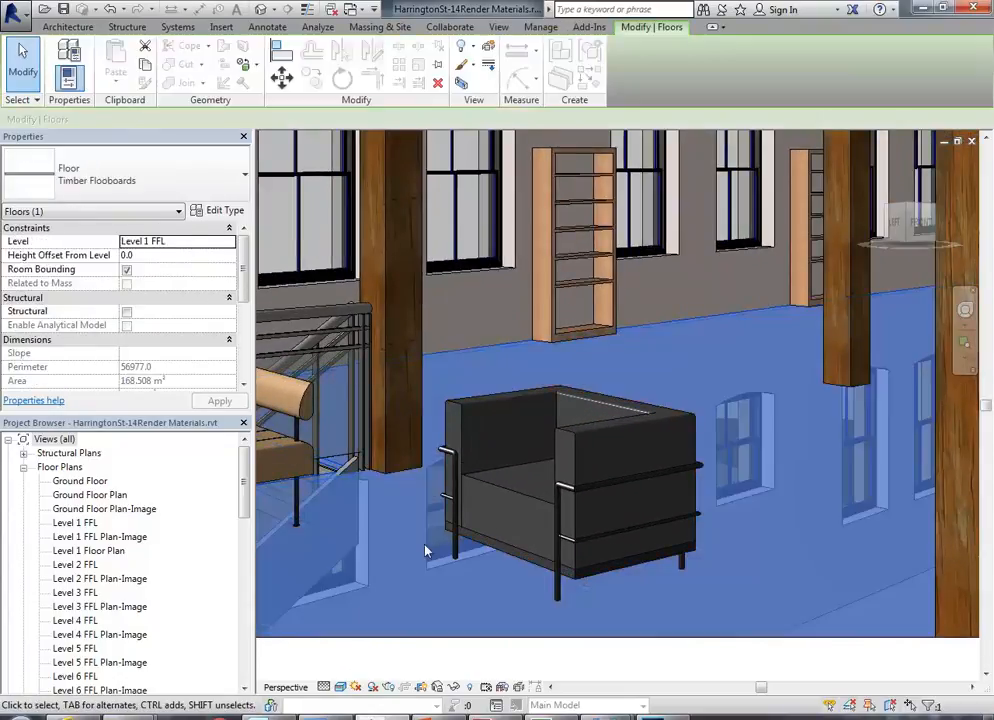
click(218, 210)
click(553, 179)
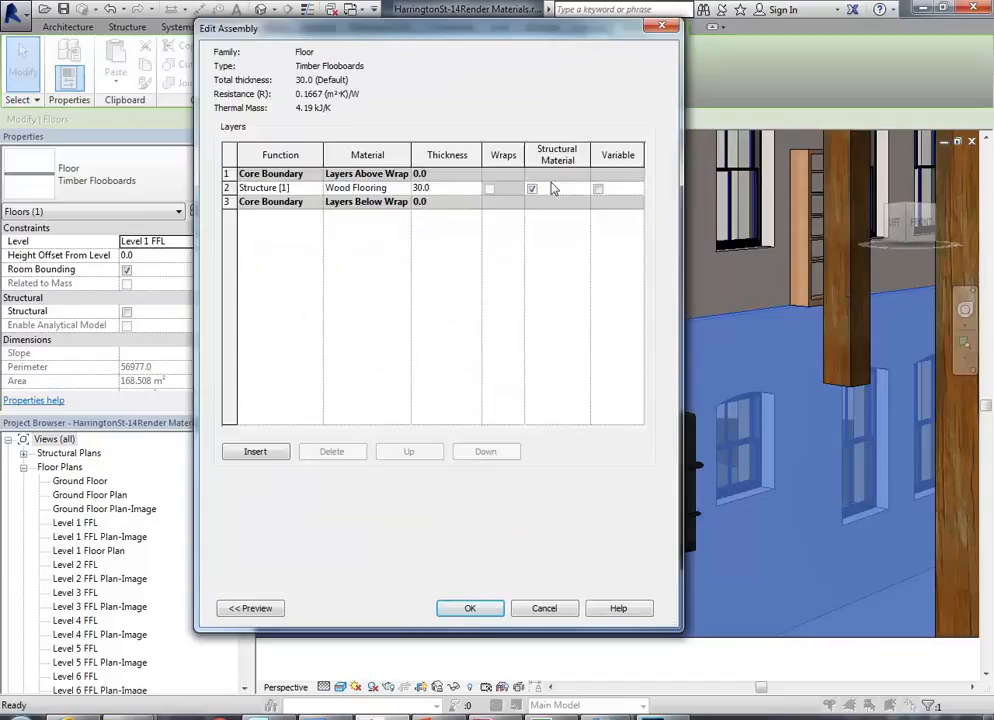
click(408, 190)
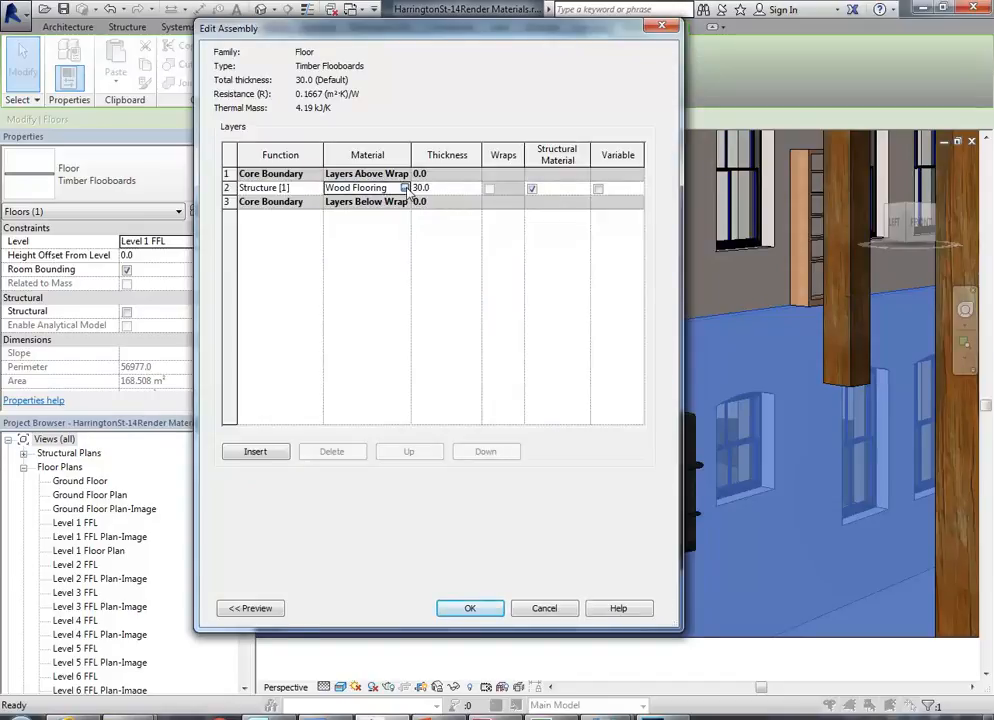
click(405, 188)
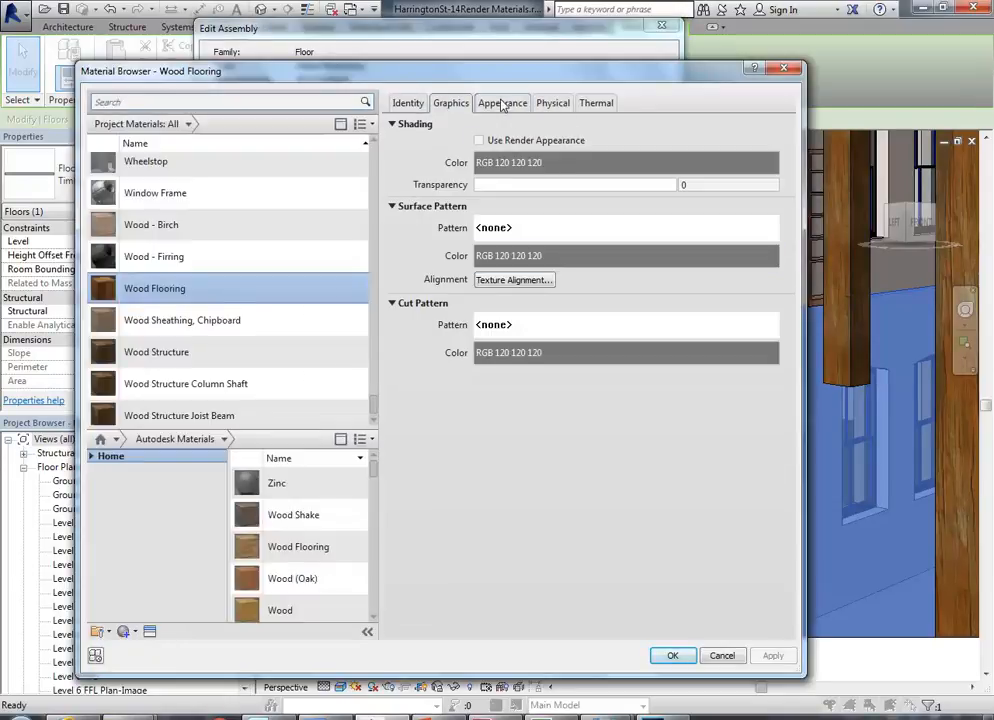
Set the cedfence.jpg texture's sample width to 2400 mm and accept the material and floor type changes
click(503, 103)
click(490, 282)
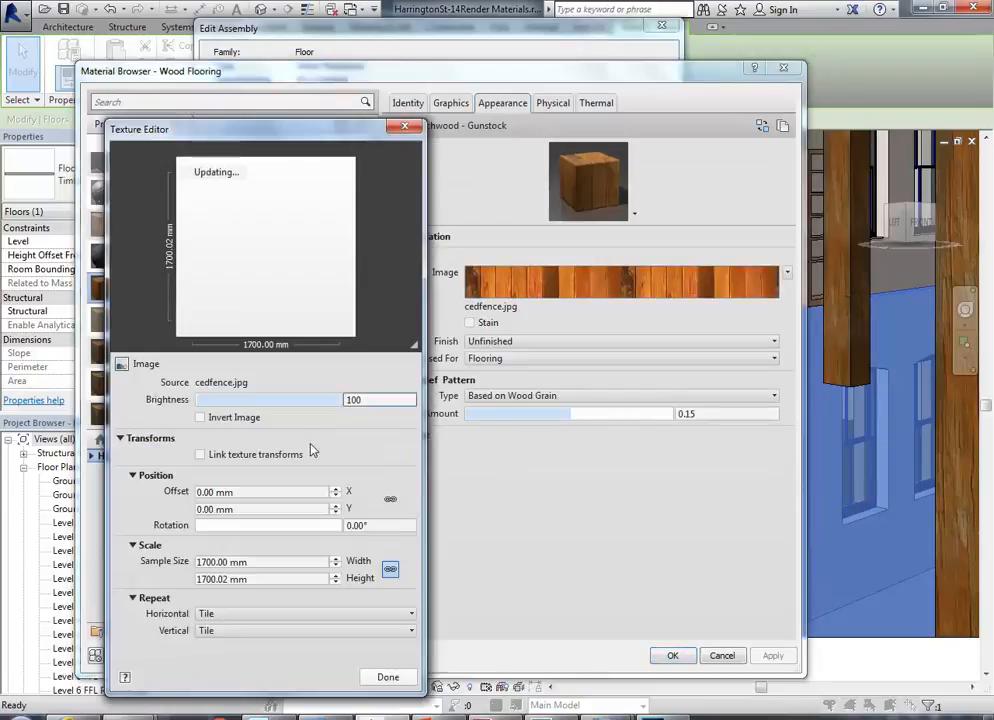
click(205, 562)
key(Home)
key(Delete)
key(Delete)
text(24)
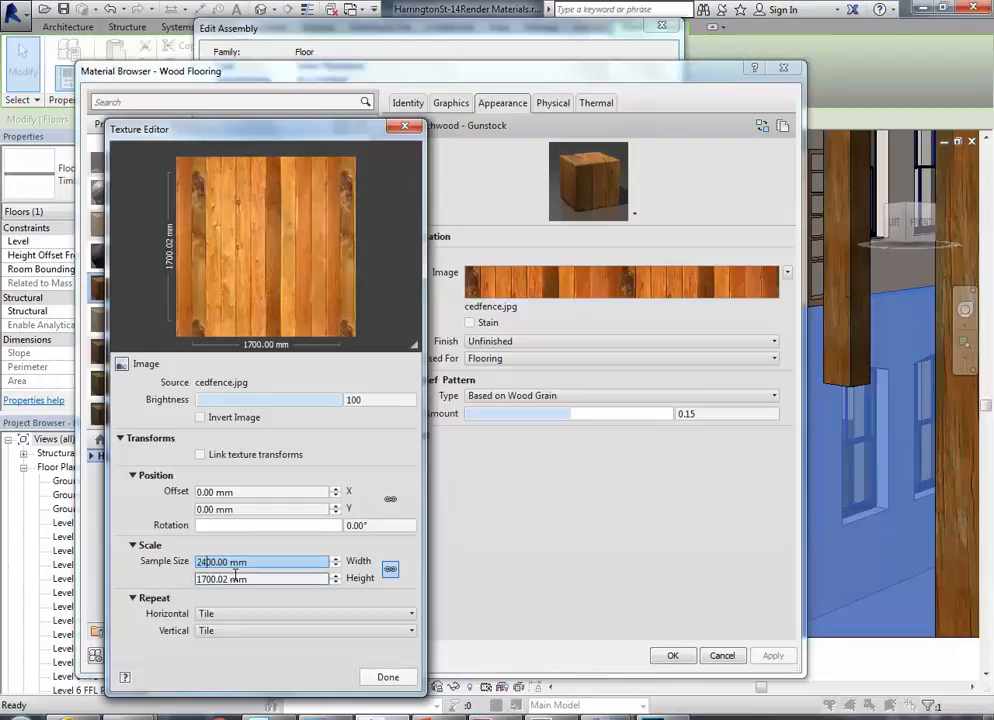
key(Tab)
click(388, 677)
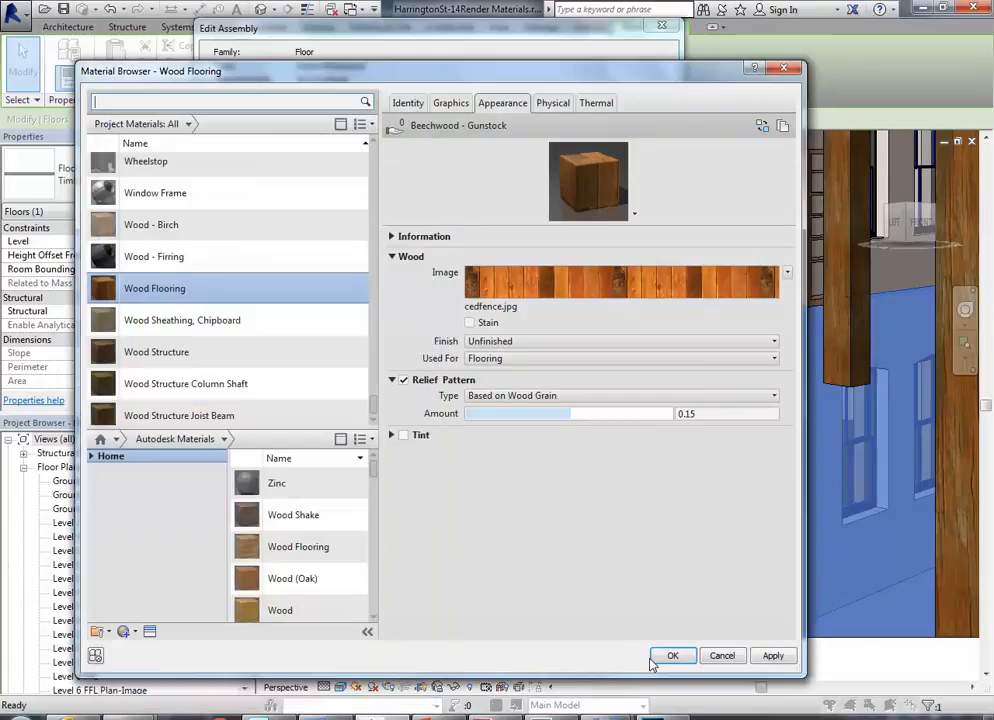
click(669, 656)
click(470, 608)
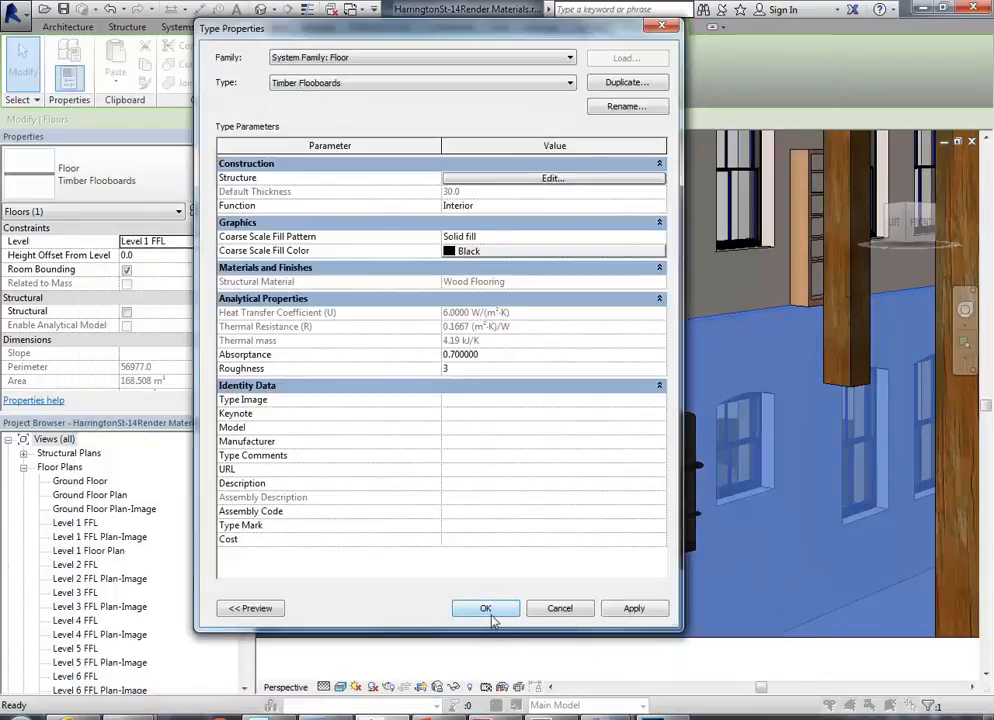
click(490, 616)
click(497, 654)
Examine the floorboard texture and the timber on the ceiling joists and boards in the perspective view
scroll(482, 538, down, 6)
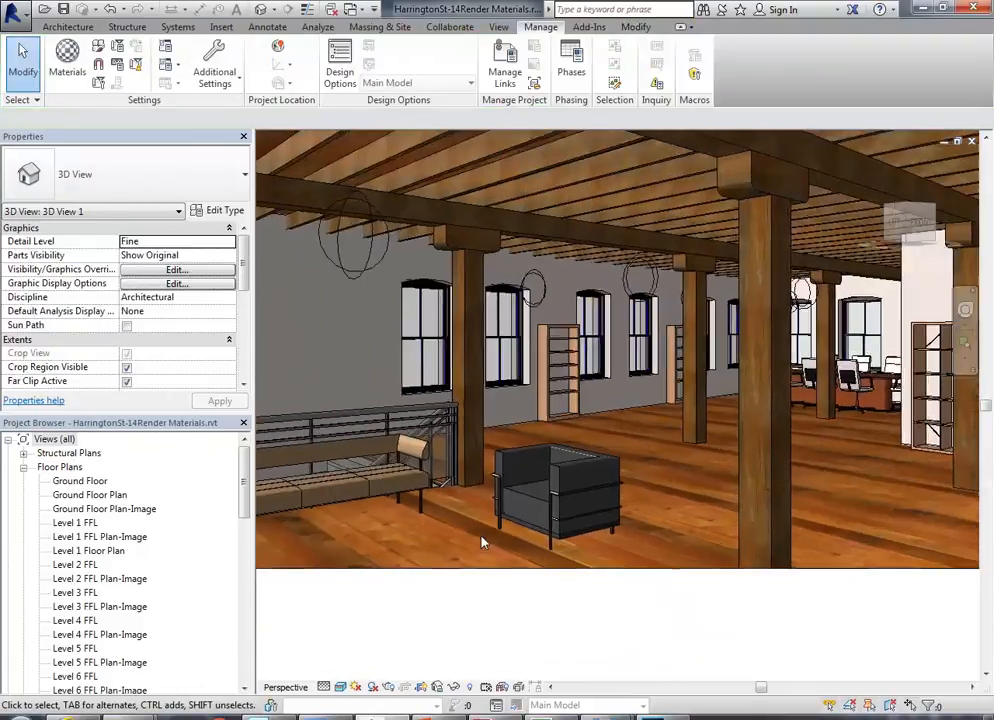
scroll(562, 592, up, 2)
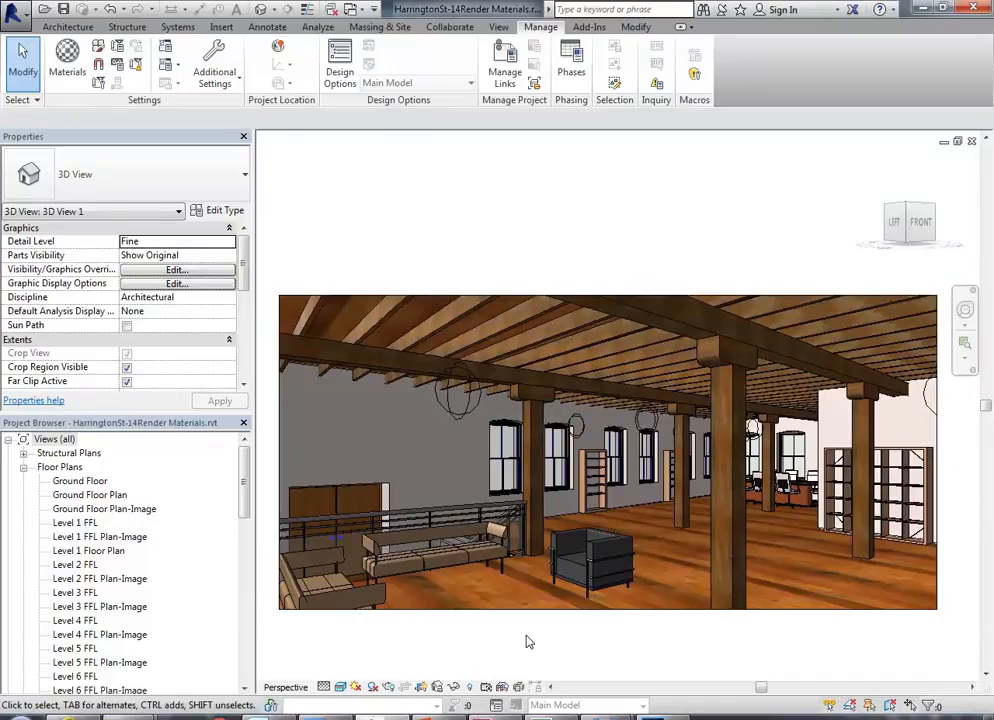
scroll(364, 313, up, 5)
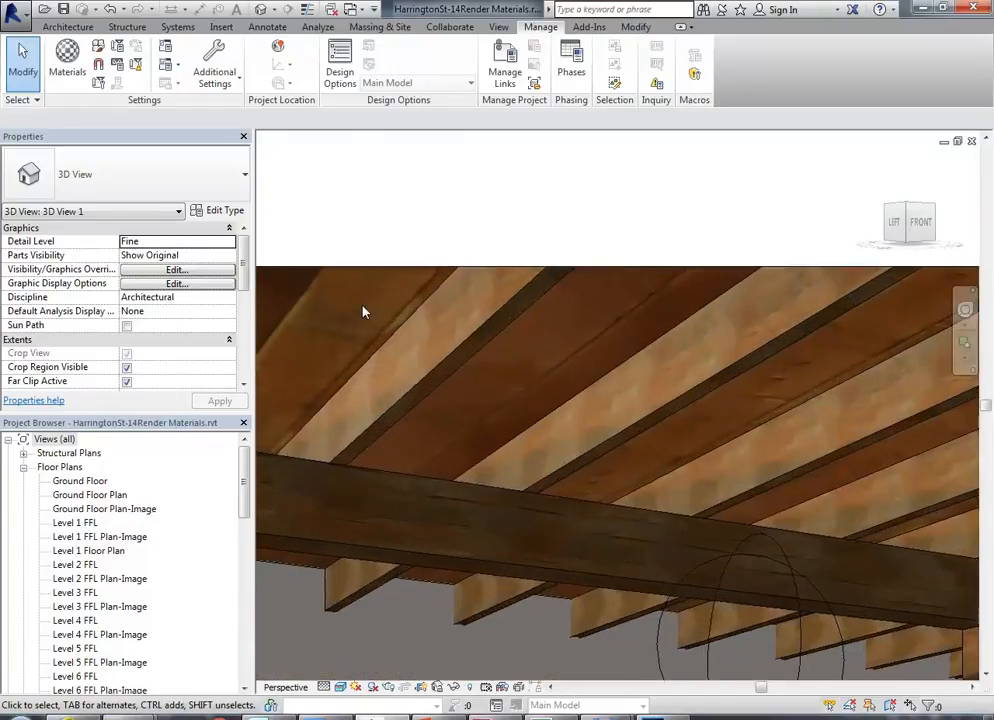
scroll(364, 313, down, 3)
middle_drag(364, 313, 425, 320)
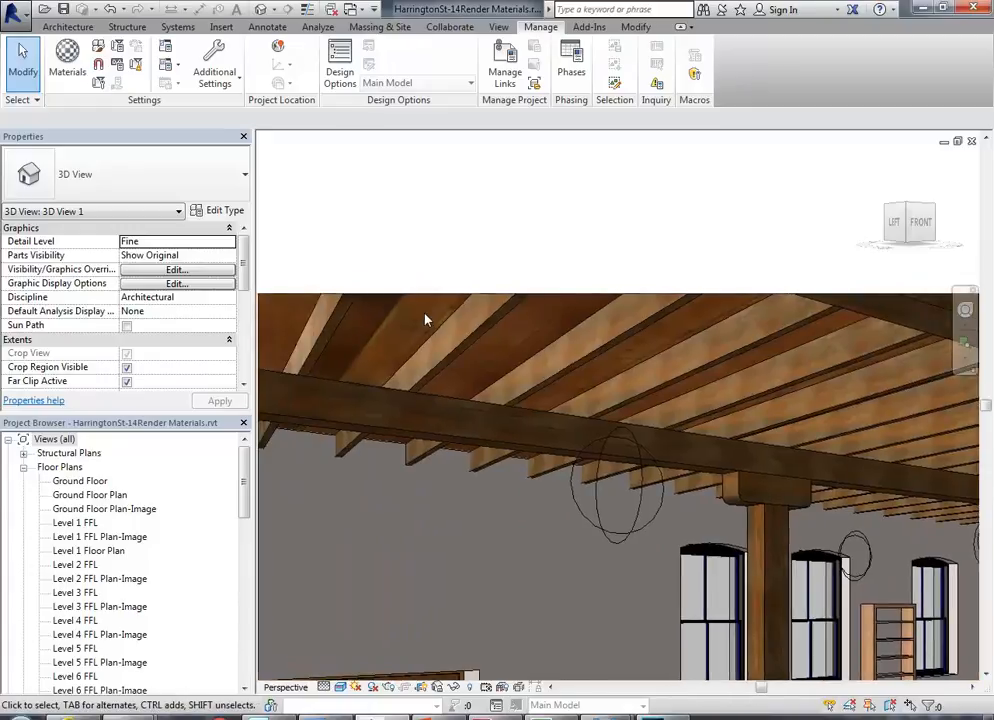
scroll(452, 375, up, 3)
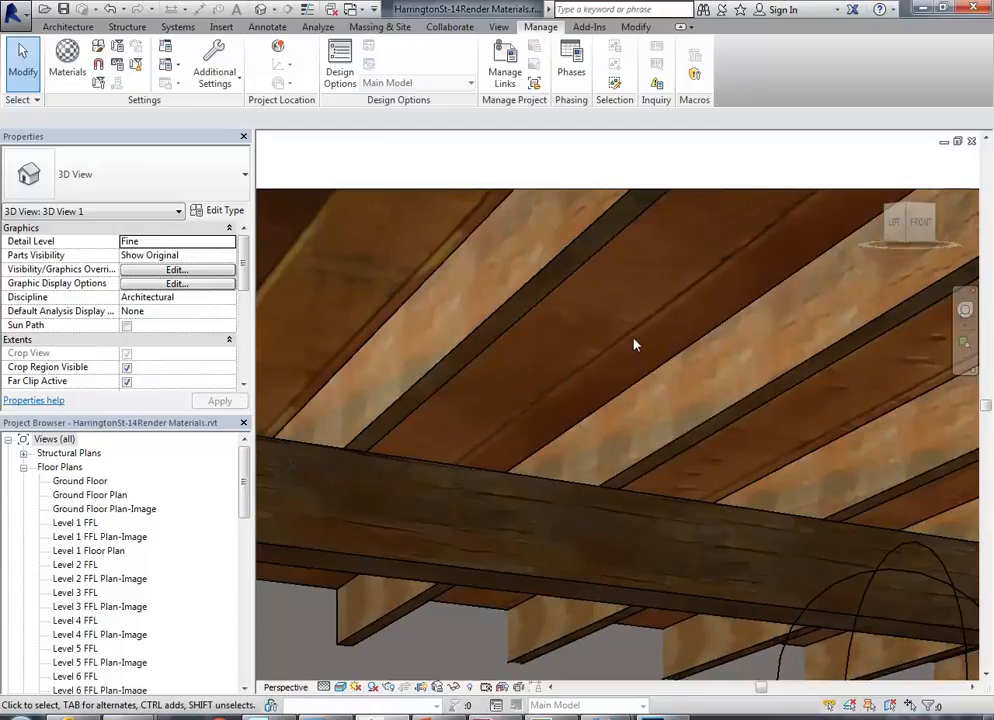
scroll(634, 345, down, 5)
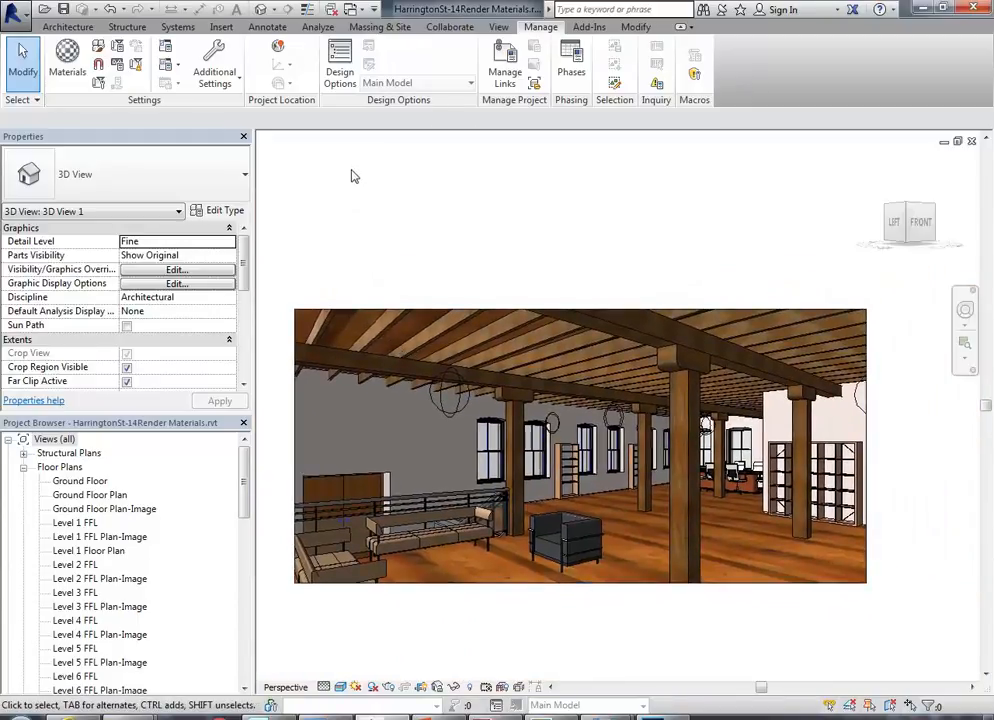
Check the rotation of the Wood Flooring material's image texture and close the material settings
click(67, 50)
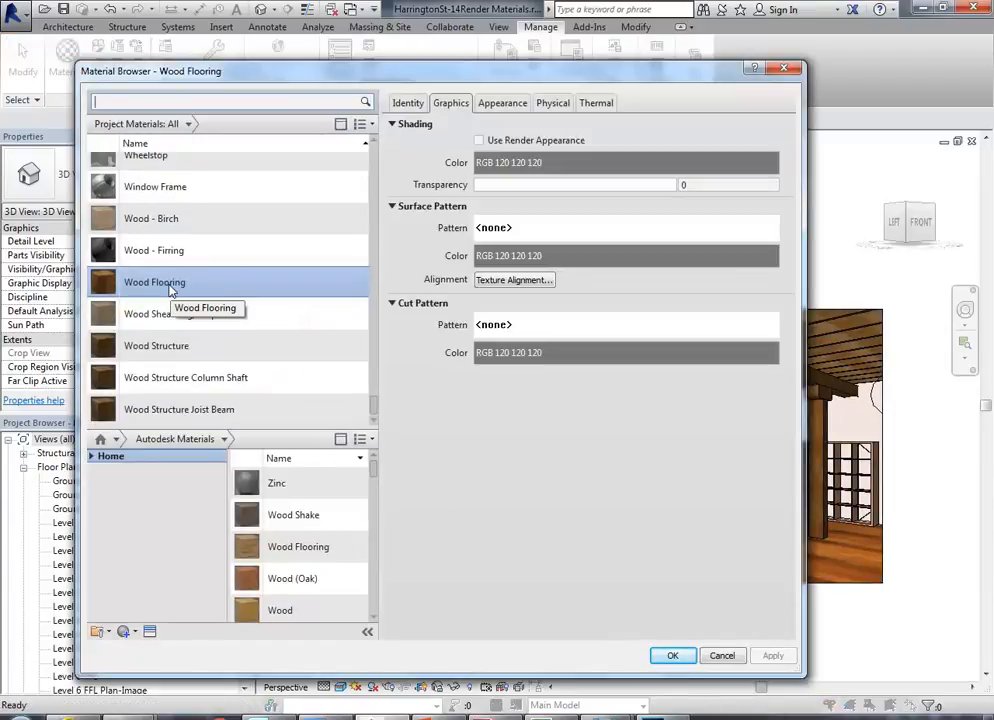
click(502, 103)
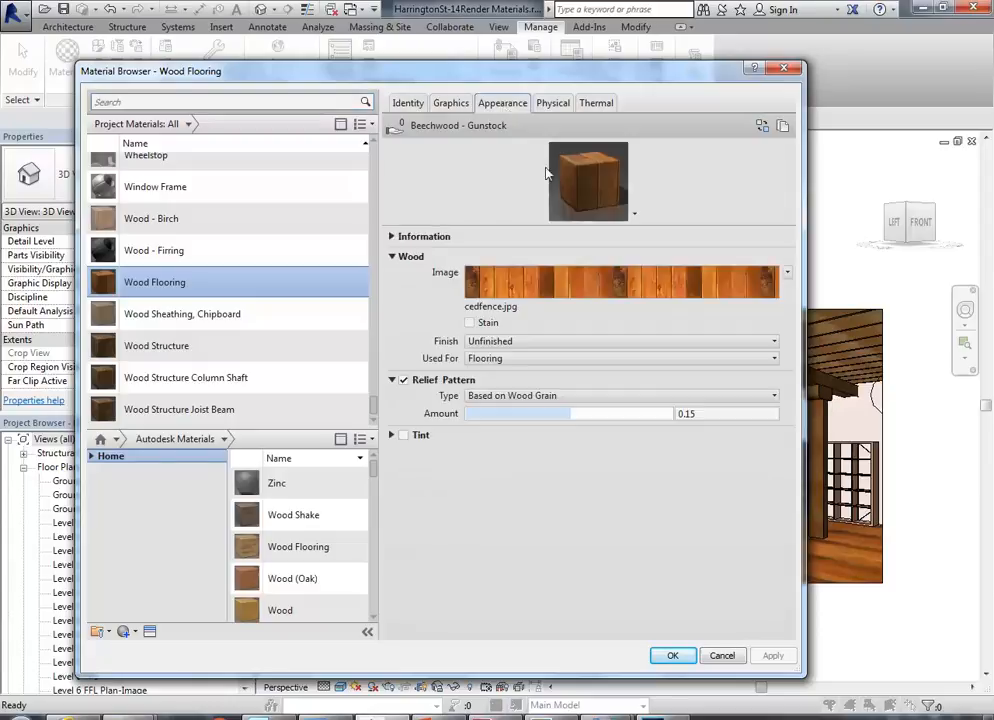
click(606, 282)
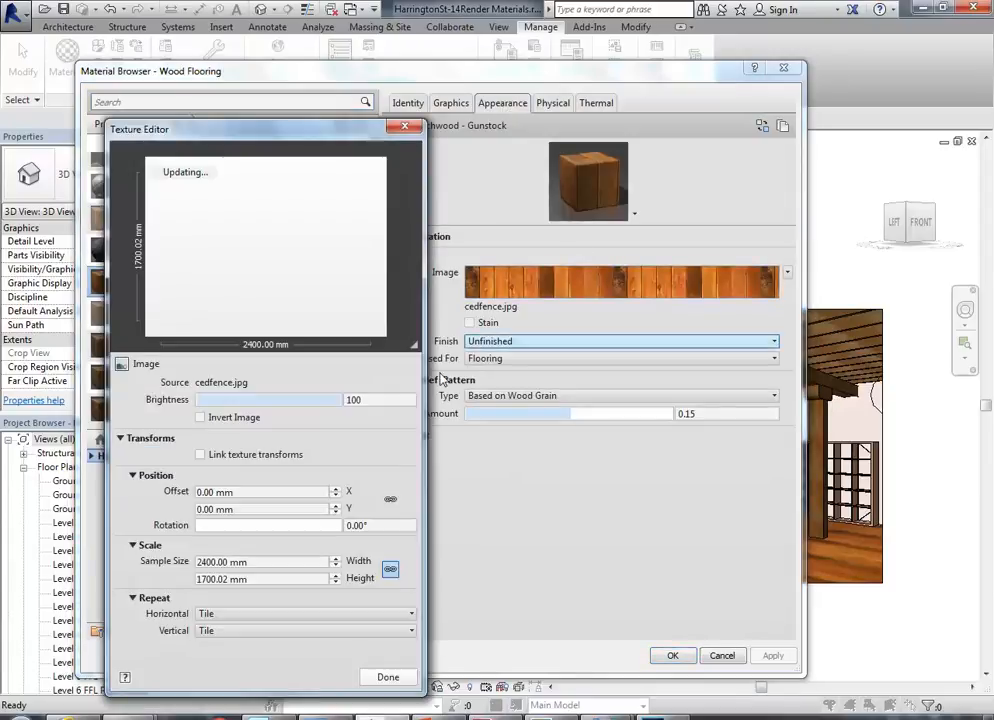
click(347, 527)
click(347, 527)
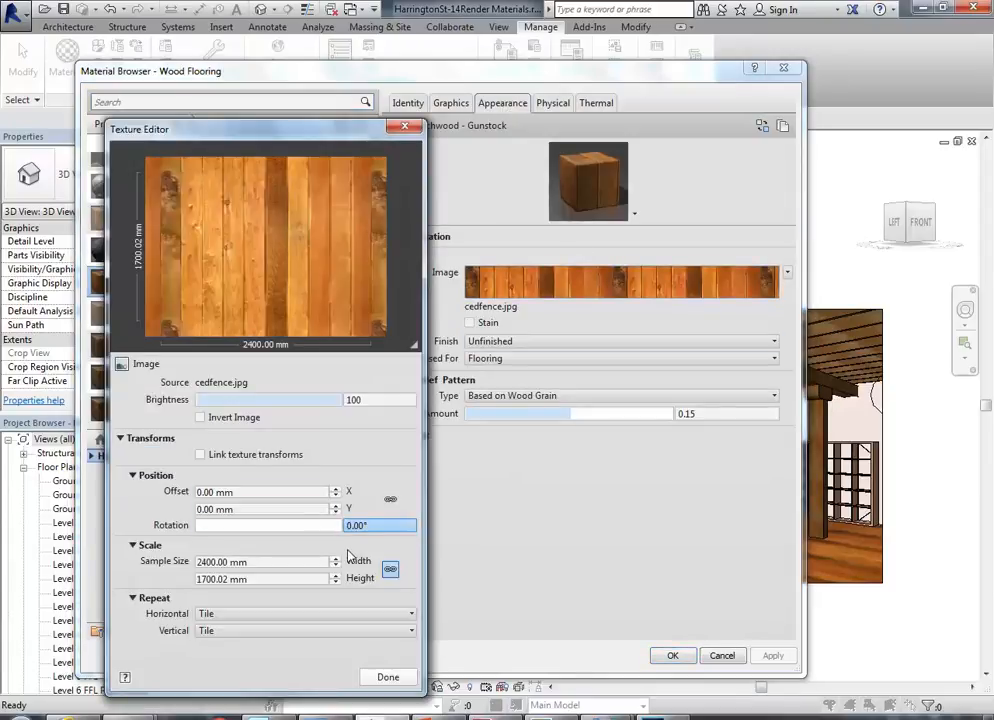
click(387, 677)
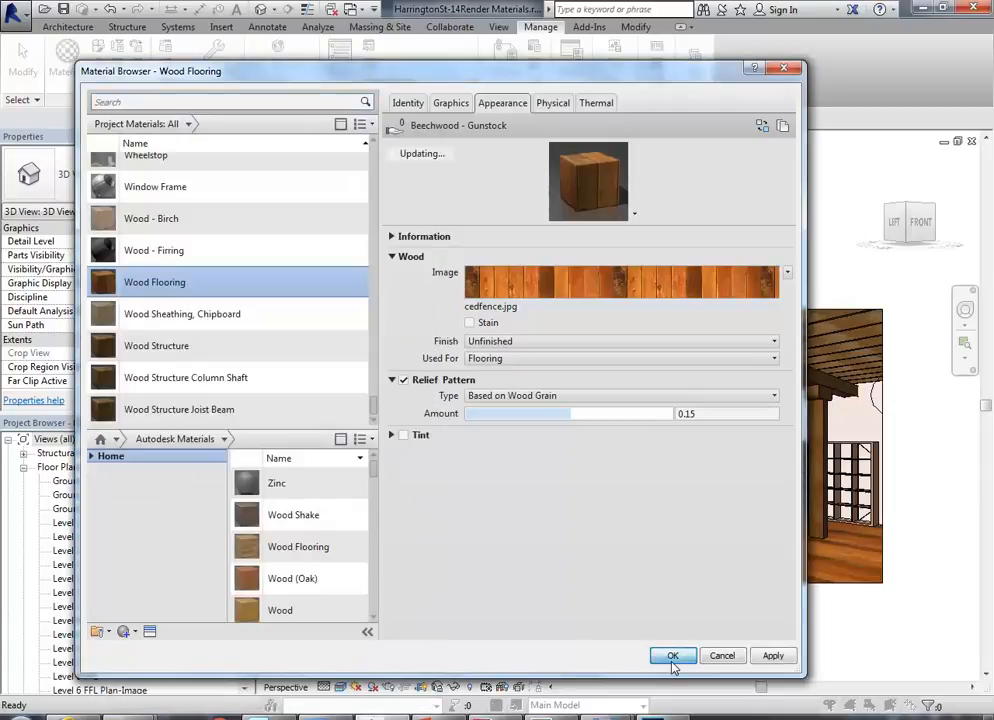
click(673, 656)
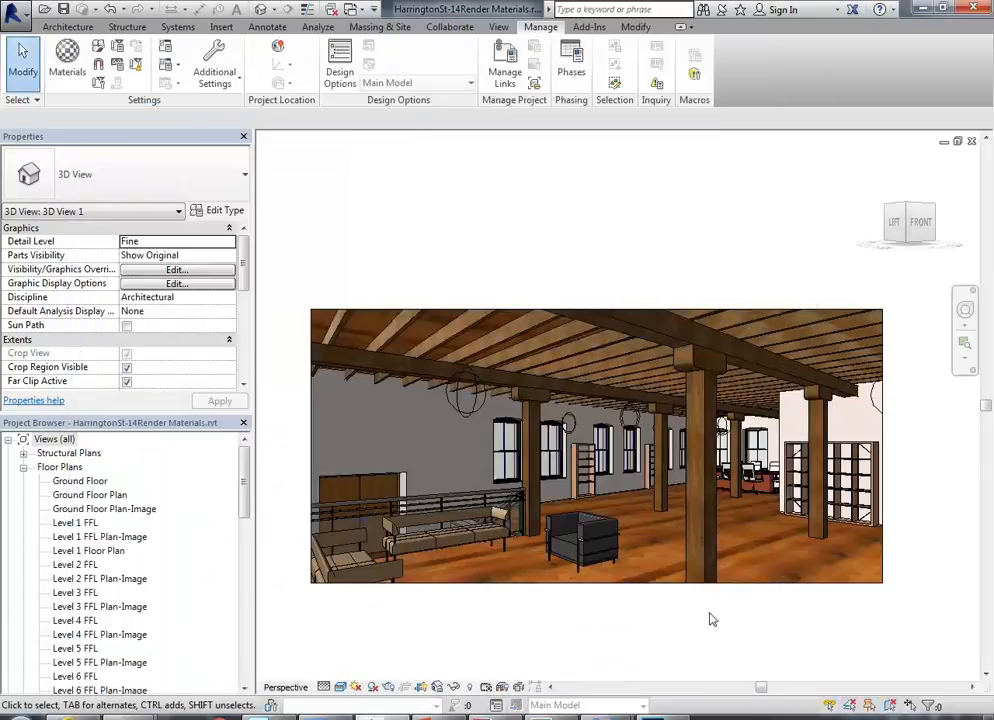
Open the Level 1 FFL floor plan and set its visual style to Realistic
scroll(719, 612, up, 5)
scroll(719, 612, down, 4)
mouse_move(719, 612)
middle_down()
mouse_move(745, 610)
mouse_move(774, 629)
mouse_move(731, 611)
middle_up()
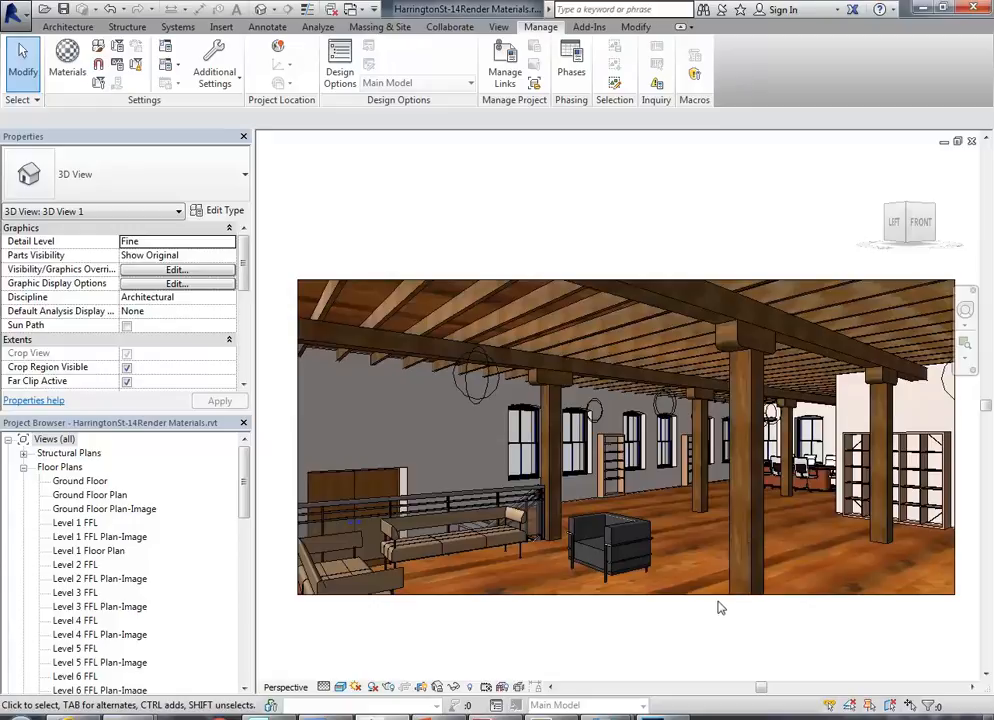
middle_drag(717, 599, 690, 603)
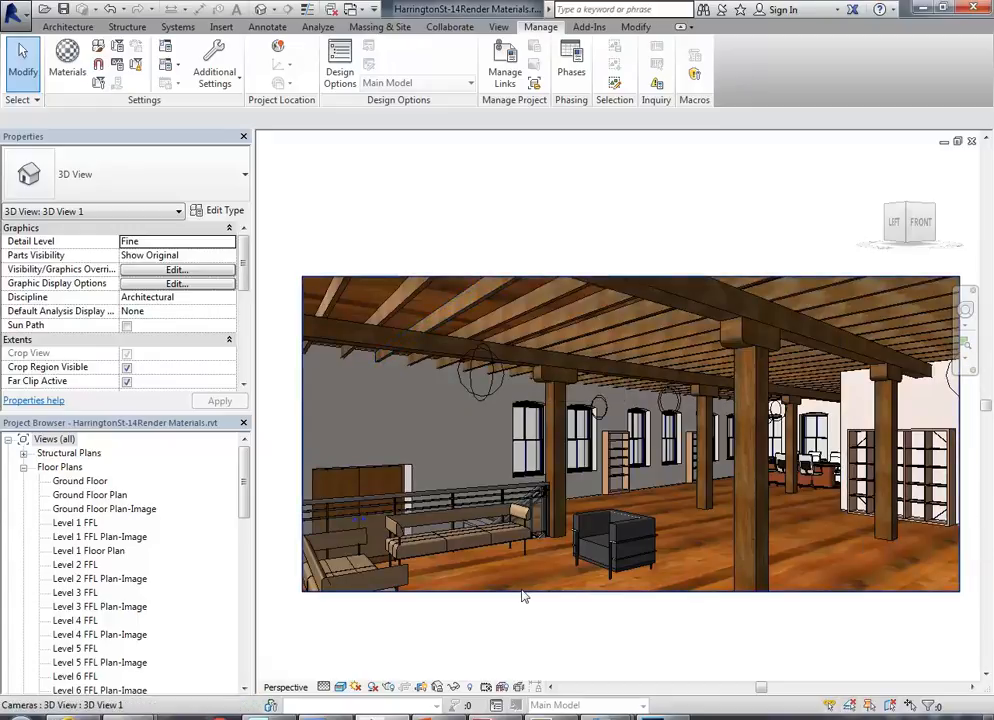
click(74, 522)
scroll(499, 457, up, 2)
scroll(499, 457, up, 2)
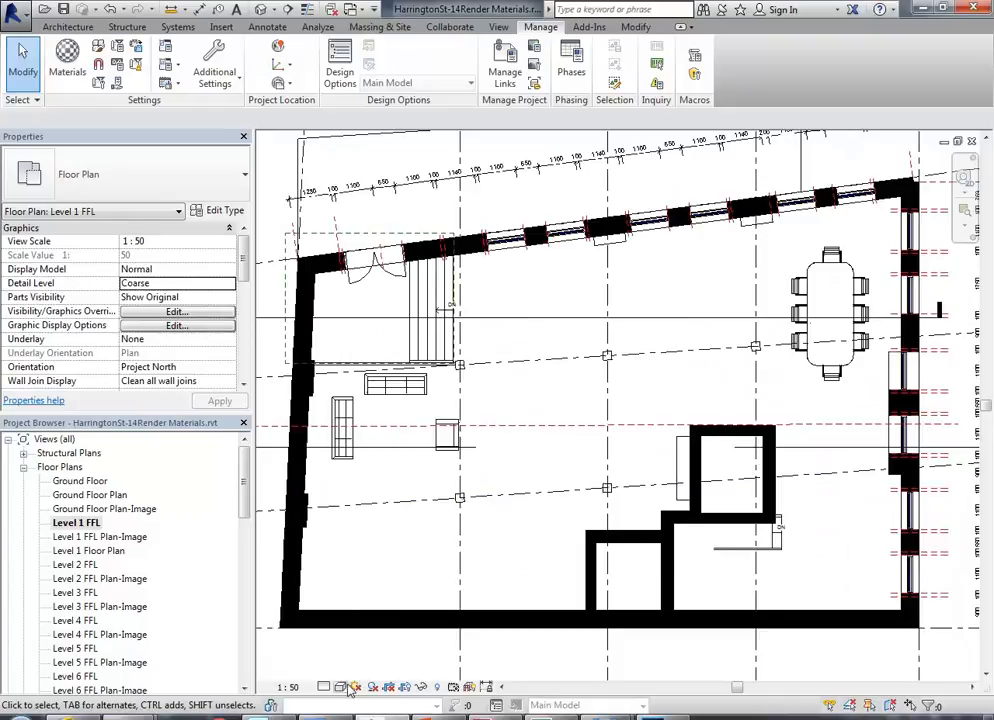
click(340, 687)
click(367, 654)
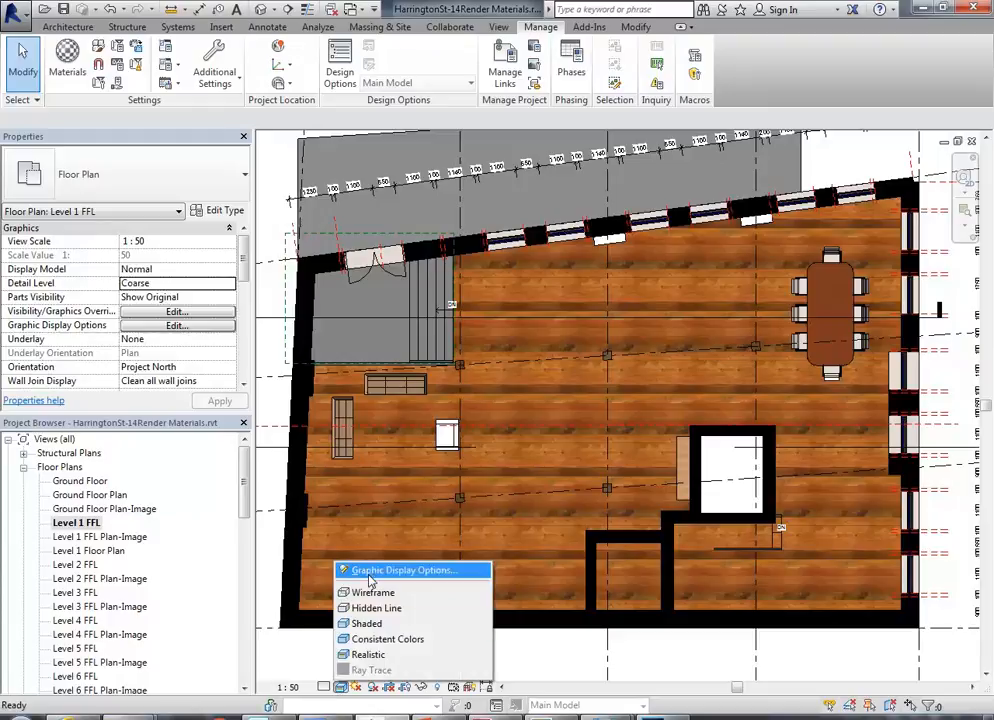
Enable photographic exposure for the Level 1 FFL plan and set it to manual with a value of 13
click(373, 570)
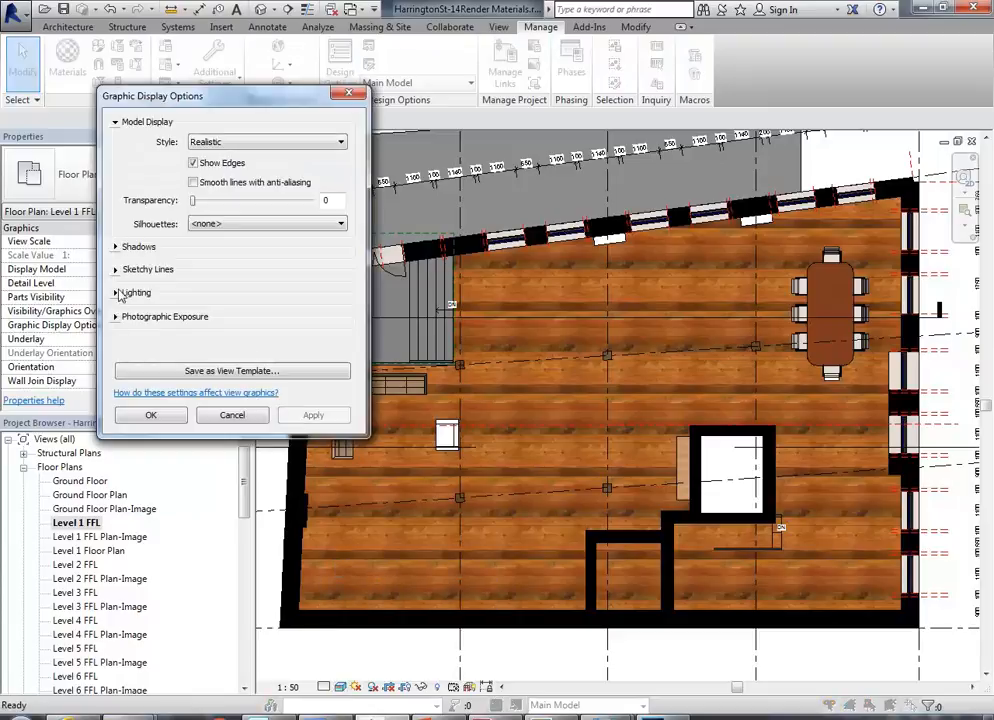
click(116, 317)
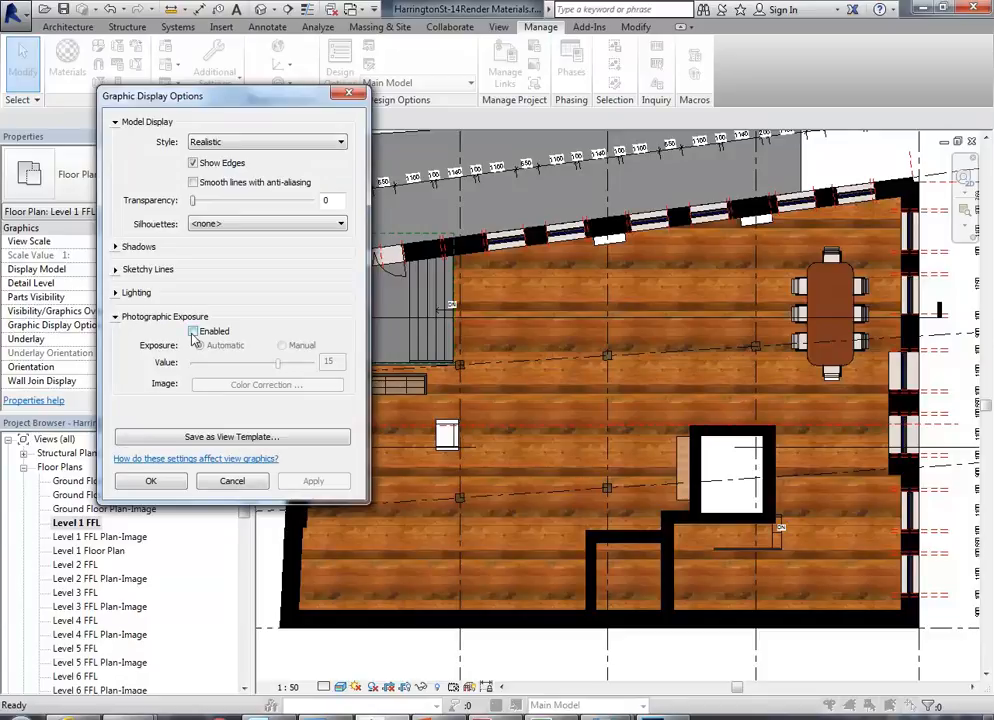
click(193, 332)
click(298, 481)
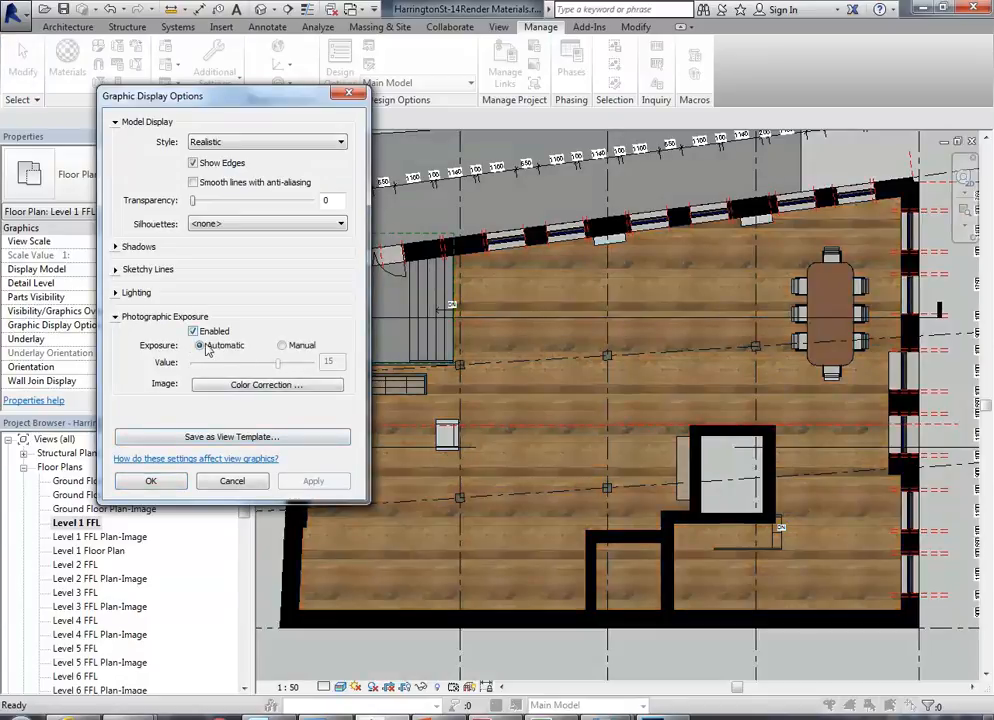
click(283, 346)
mouse_move(280, 367)
mouse_down()
mouse_move(290, 366)
mouse_move(266, 363)
mouse_up()
click(328, 484)
click(314, 482)
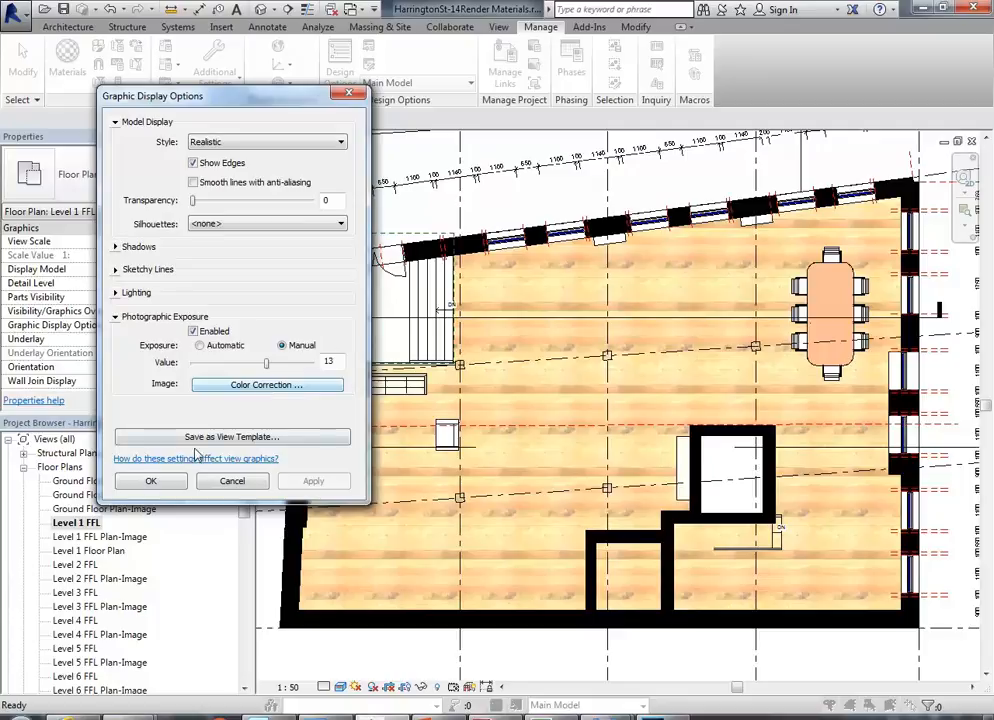
click(147, 482)
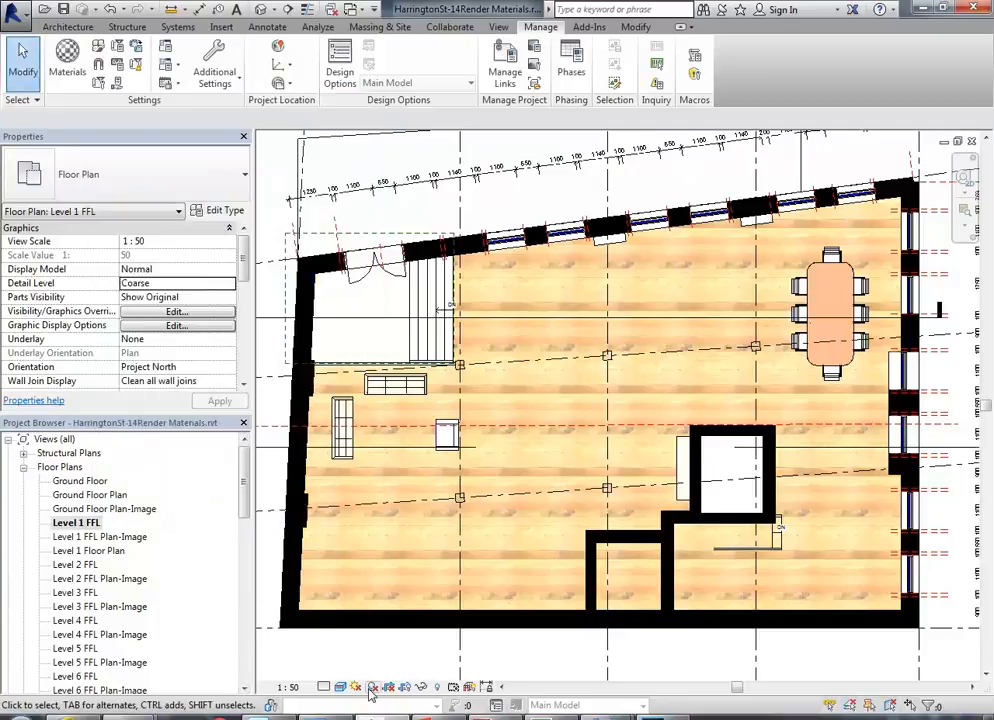
Turn on shadows in the Level 1 FFL plan and disable the ground plane at the Ground Floor level in the sun settings
scroll(432, 487, down, 3)
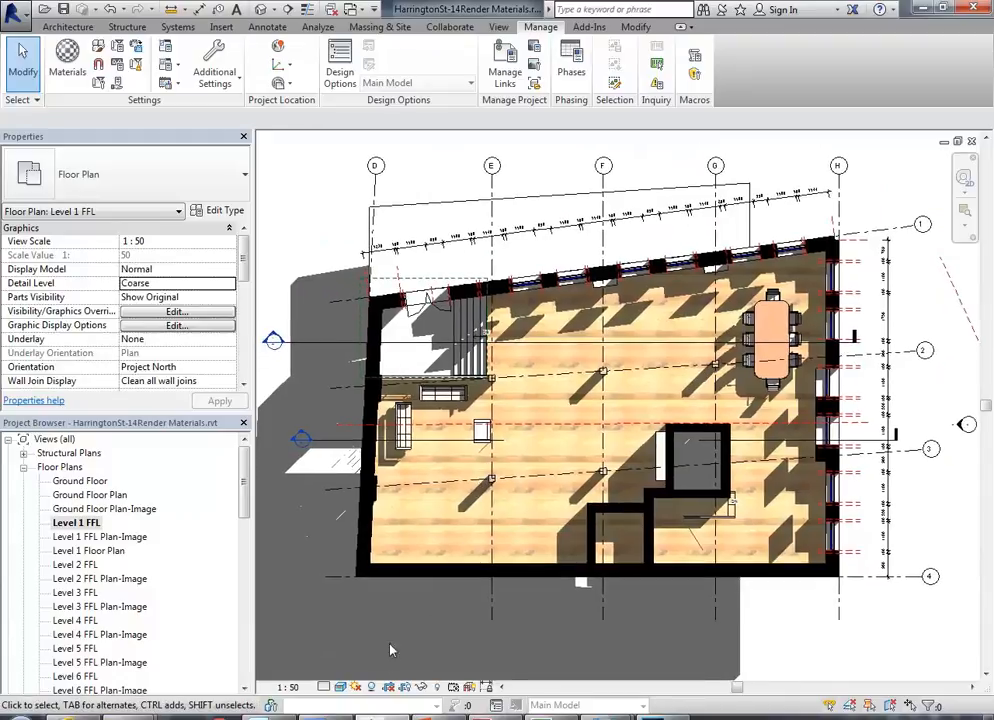
click(340, 687)
click(356, 688)
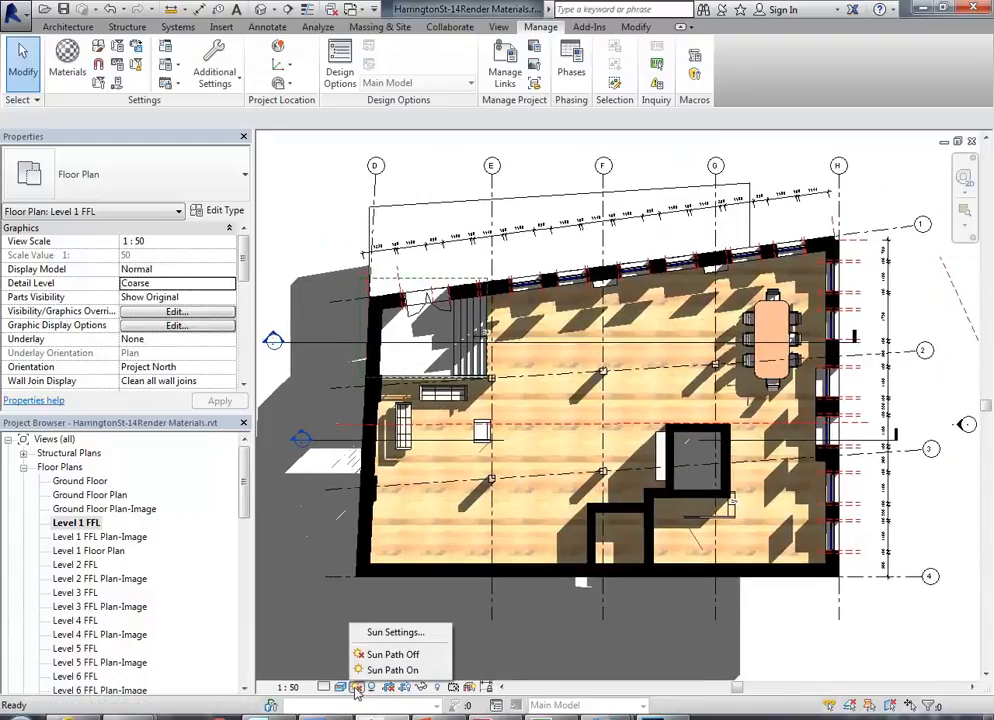
click(390, 632)
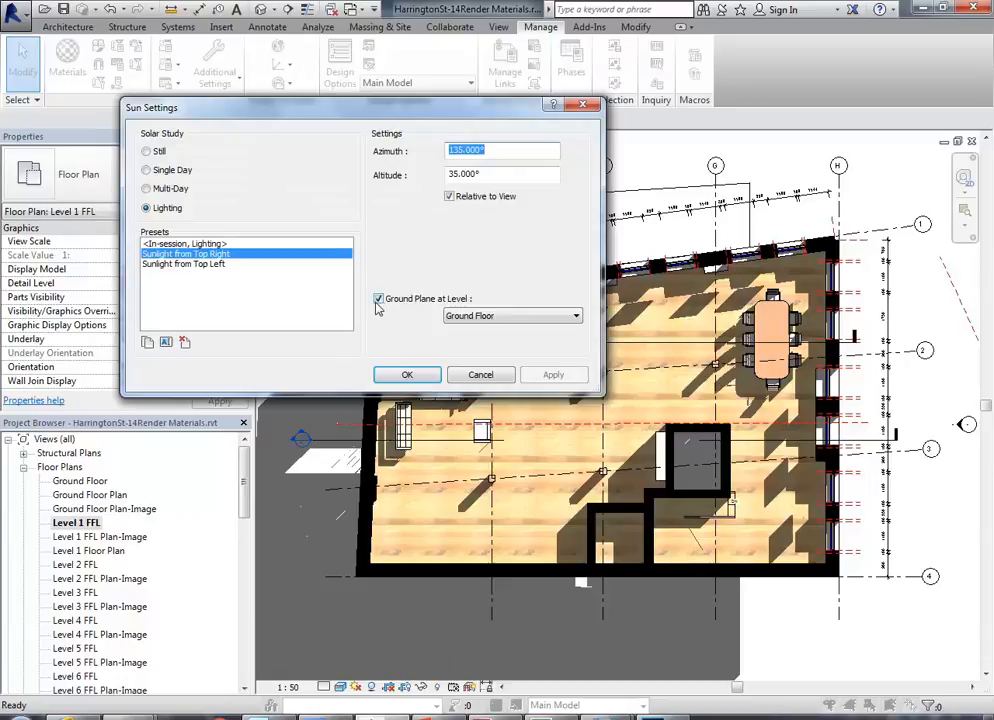
click(379, 299)
click(407, 375)
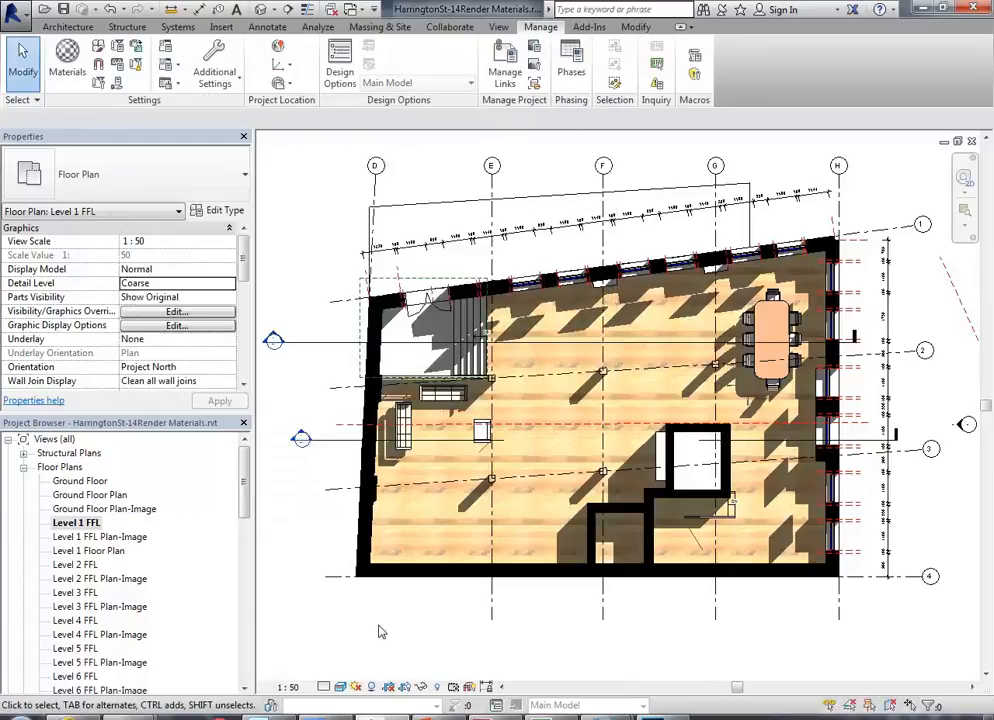
Set the cut plane offset to 1800 in the Level 1 FFL plan's view range
scroll(407, 610, up, 2)
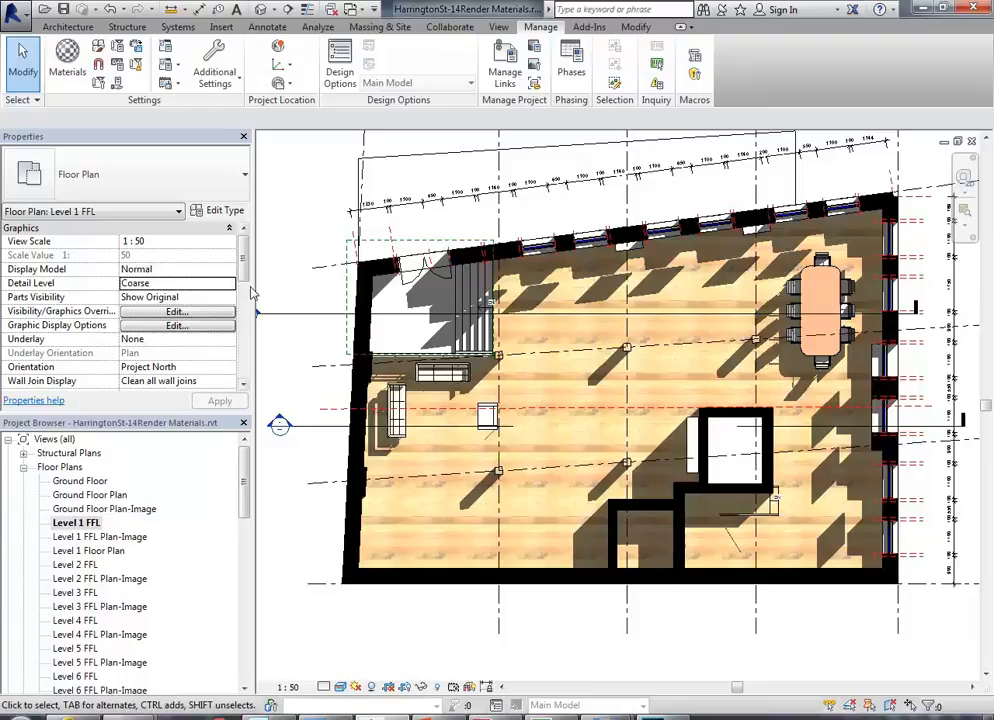
scroll(100, 300, down, 5)
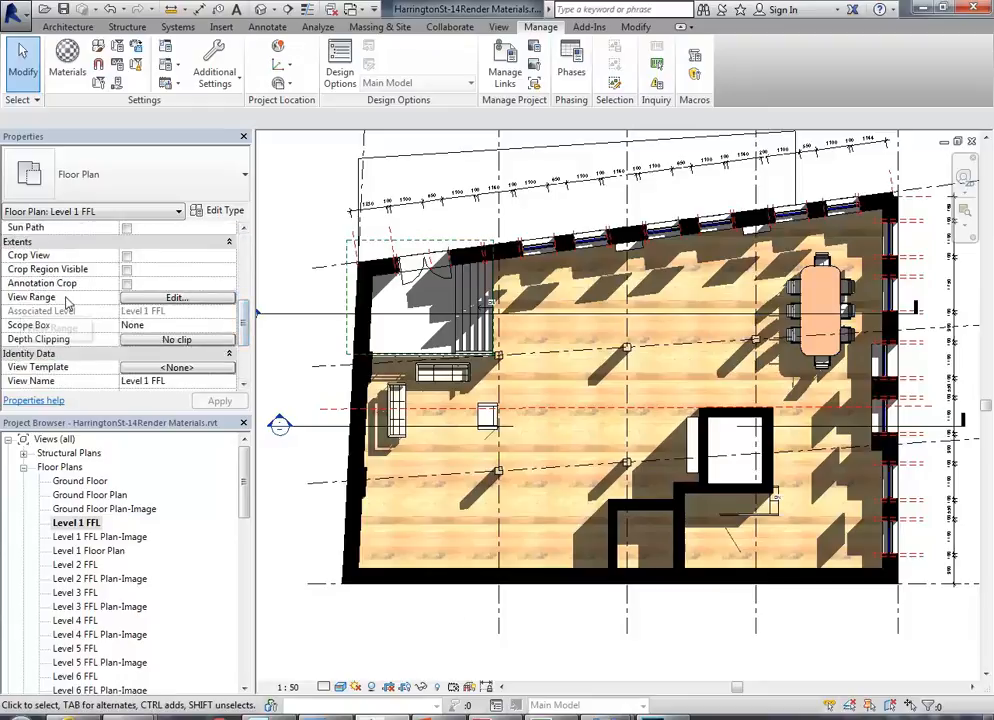
click(139, 299)
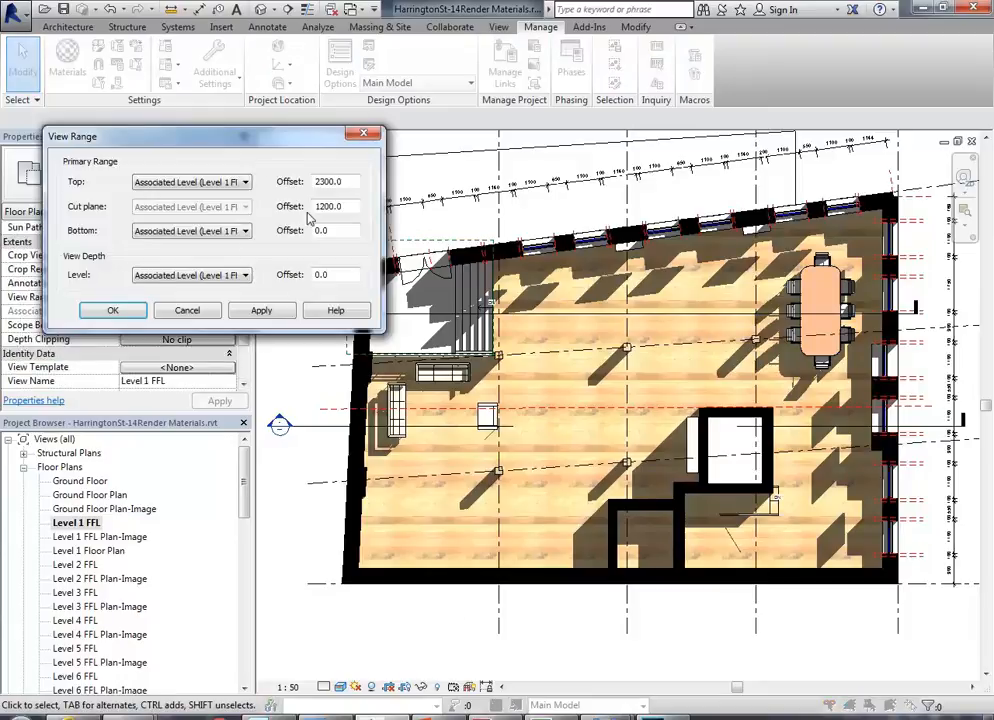
drag(330, 206, 280, 207)
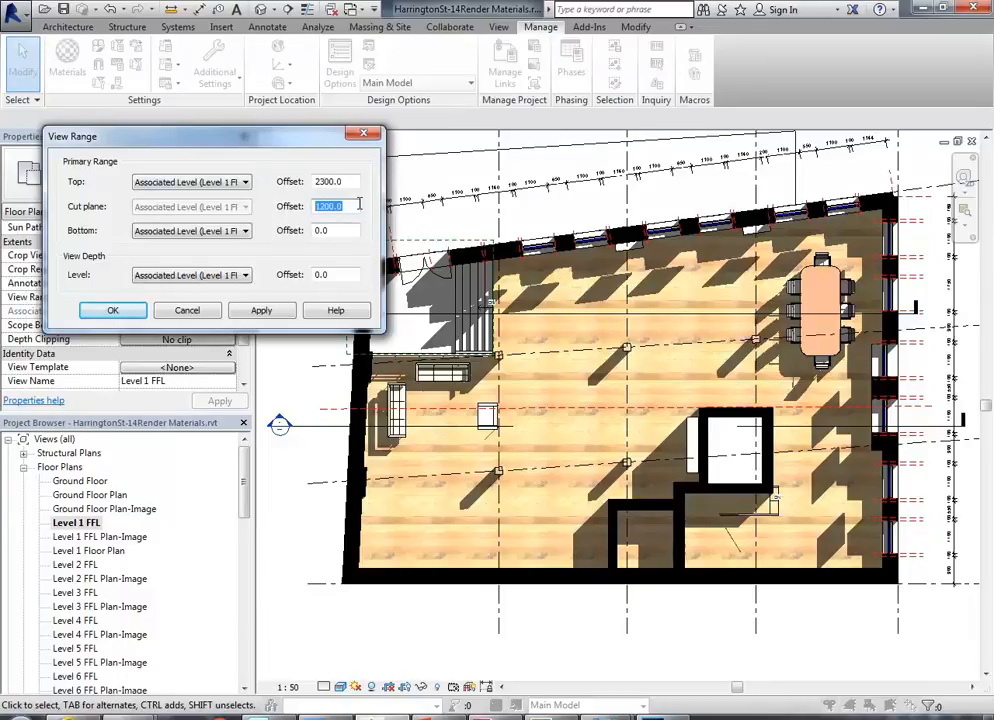
text(1800)
click(261, 310)
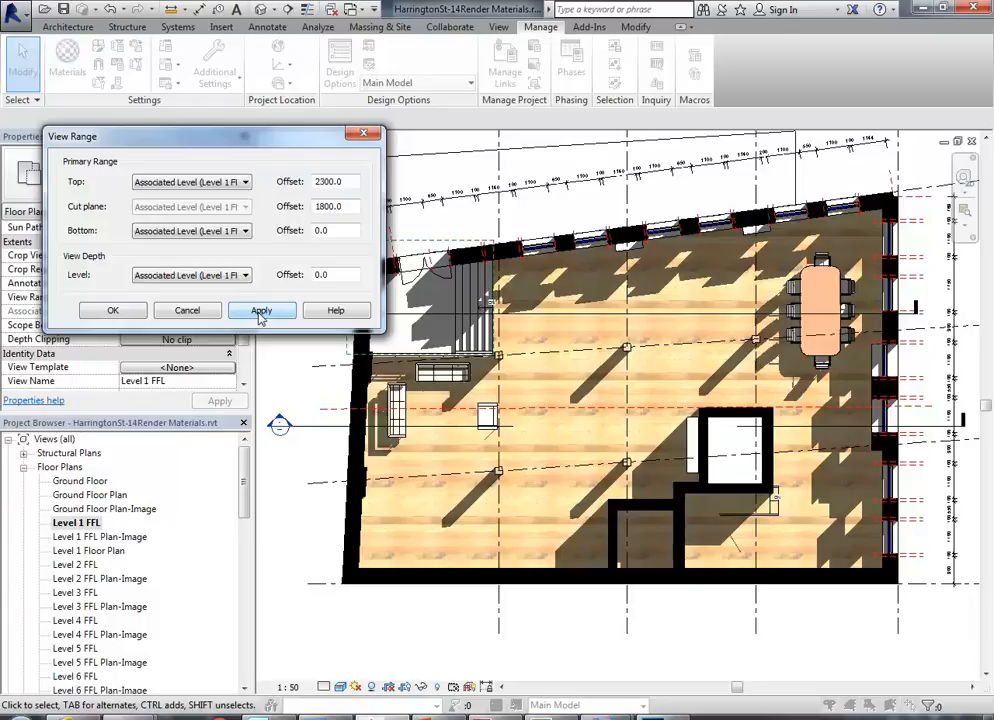
click(122, 312)
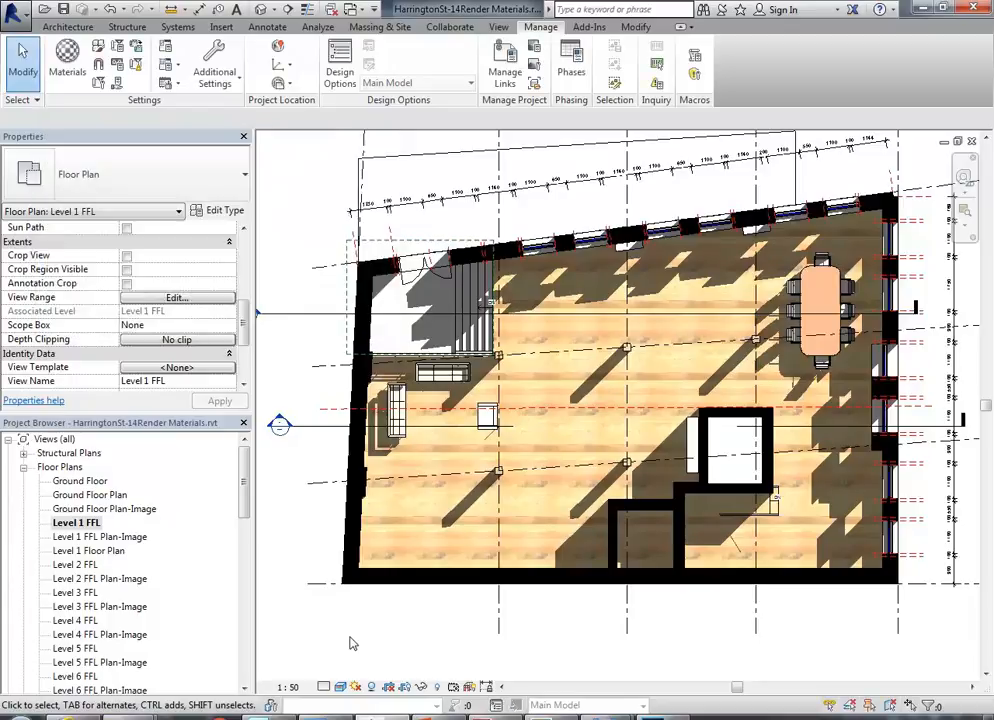
Duplicate the Sunlight from Top Right lighting preset under the name Sunlight from Top Right 2
click(355, 687)
click(395, 631)
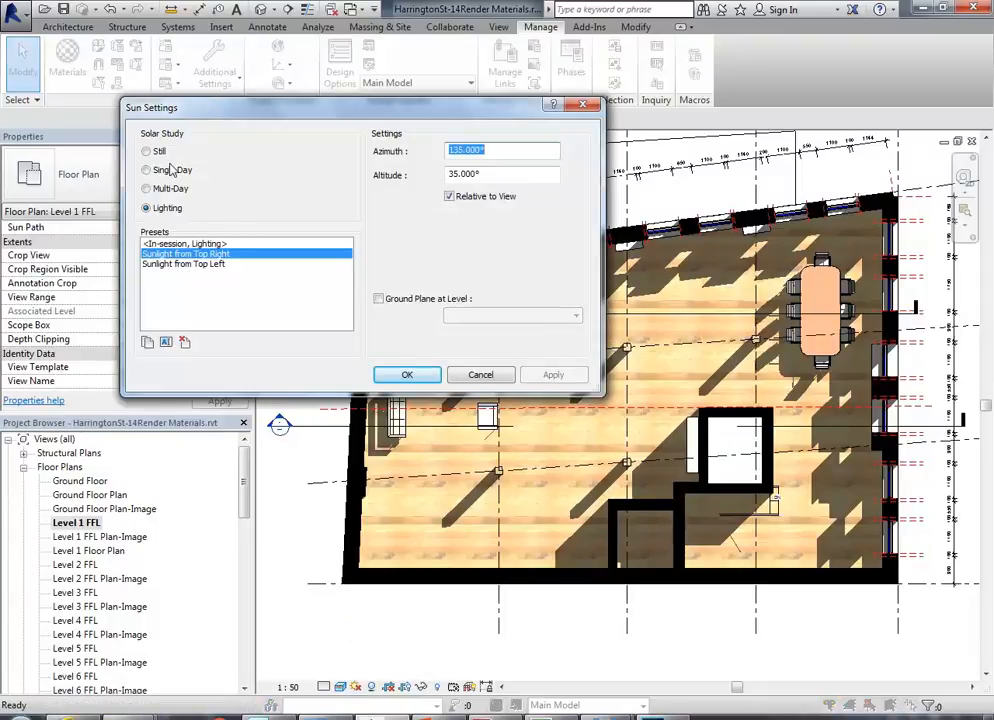
click(147, 343)
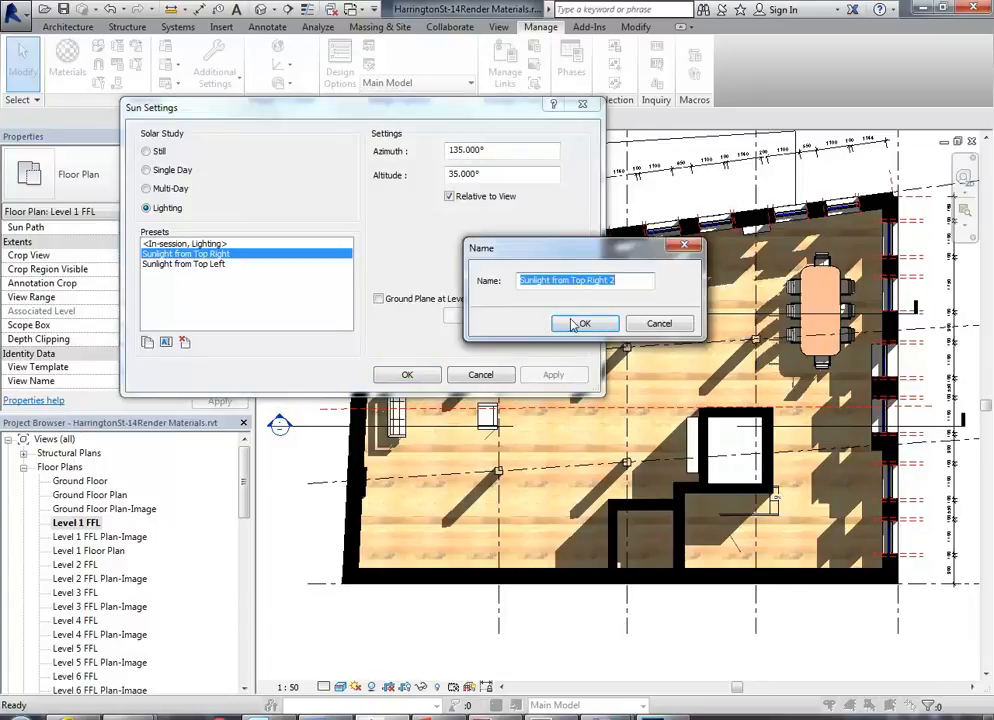
key(Return)
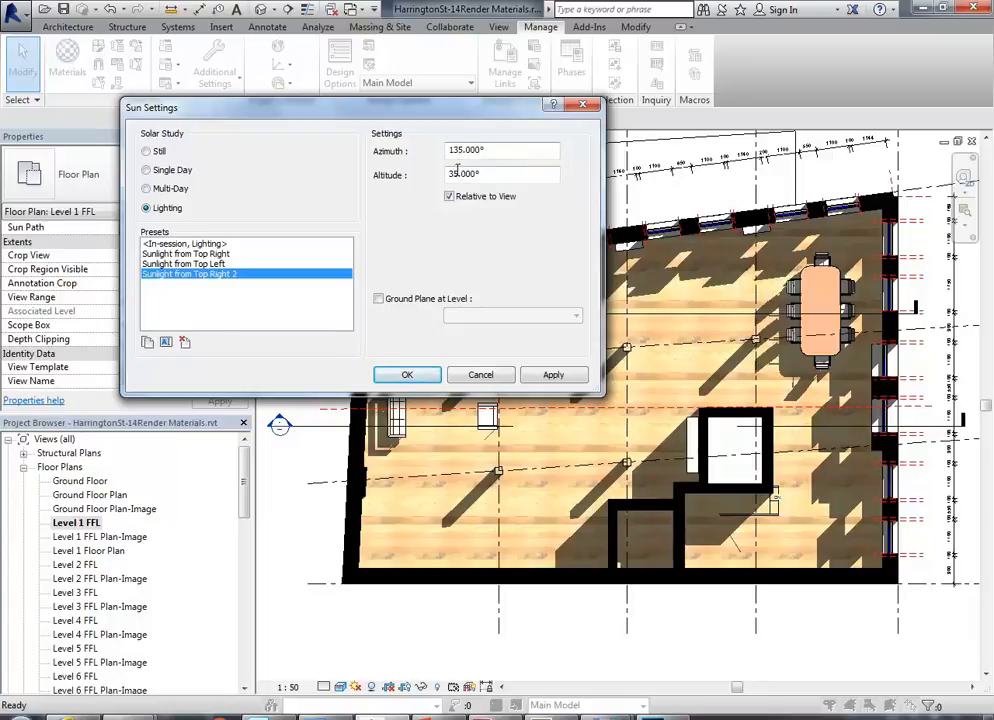
Try a sun altitude of 65° on the Sunlight from Top Right 2 preset, and return it to 35°
drag(455, 174, 446, 179)
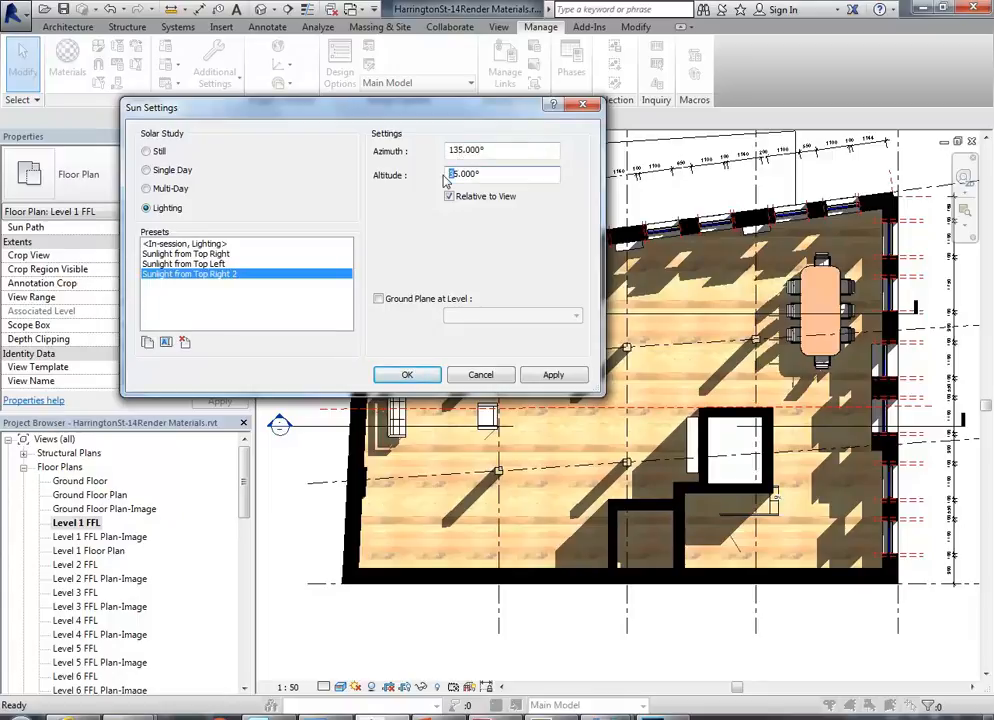
text(6)
click(551, 375)
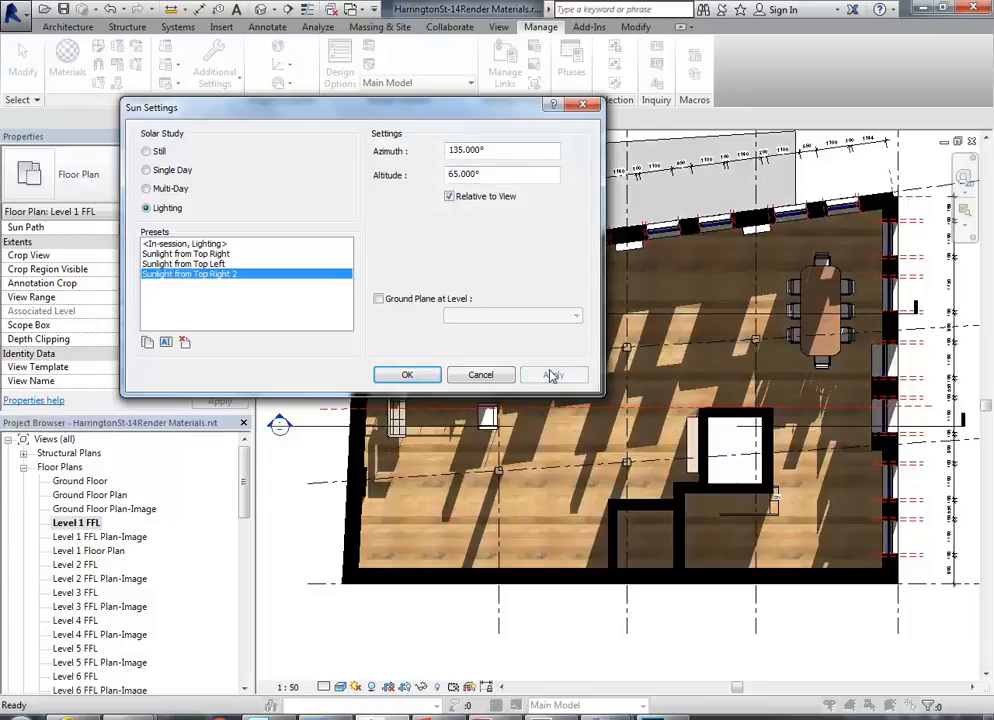
text(3)
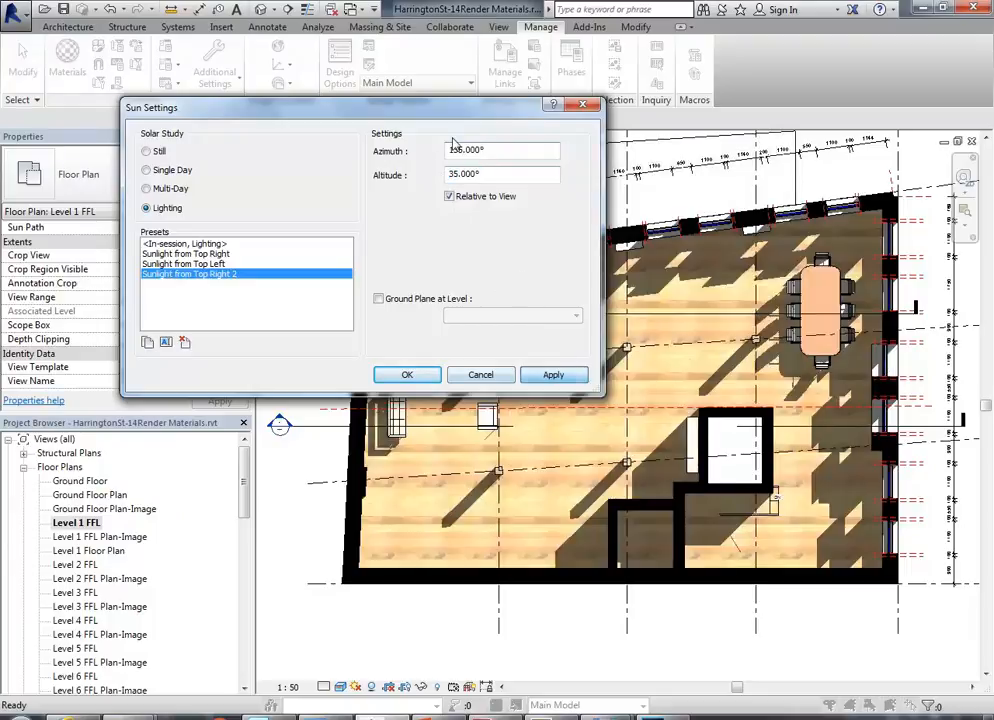
Set the azimuth of the Sunlight from Top Right 2 preset to 175° and accept the sun settings
drag(457, 149, 452, 149)
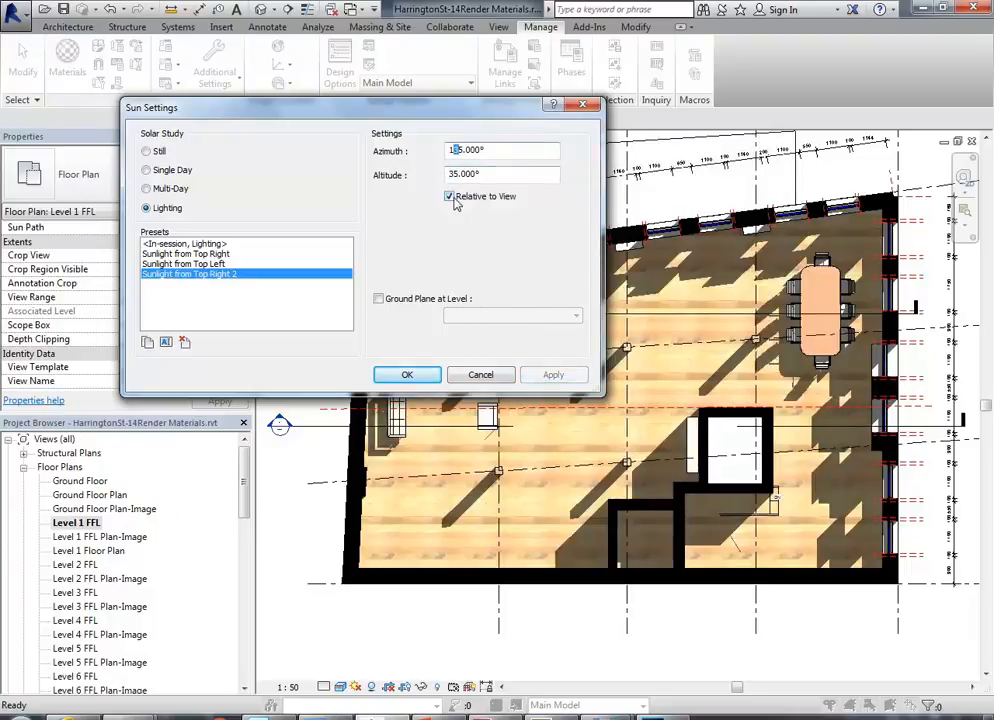
text(7)
click(512, 174)
click(552, 374)
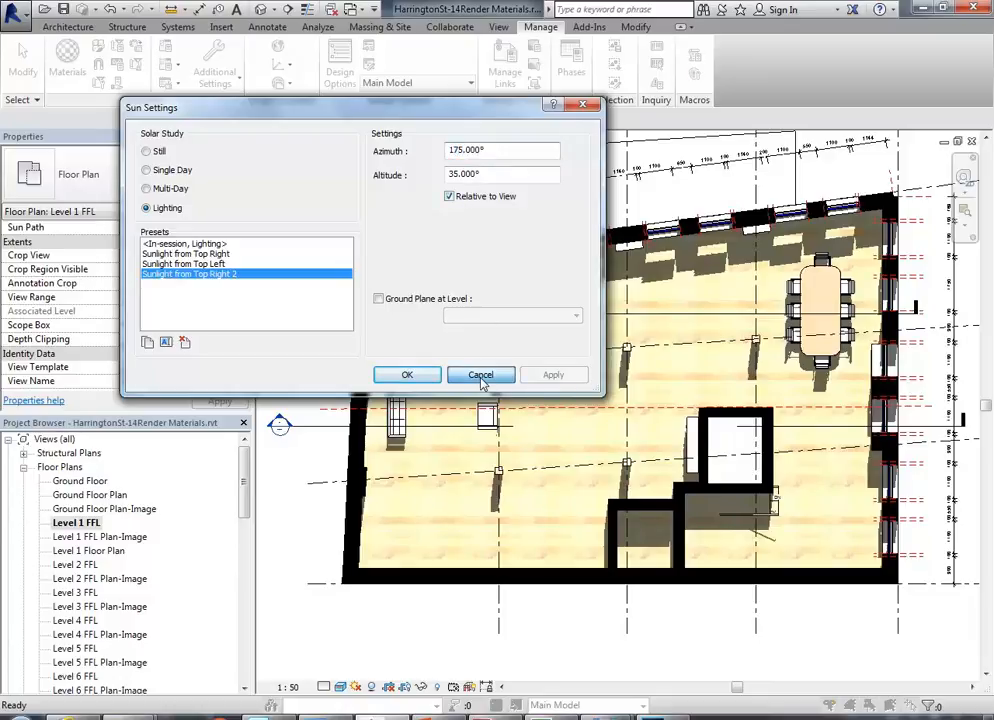
key(Return)
Reopen the sun settings and return the Sunlight from Top Right 2 azimuth to 135°
click(355, 686)
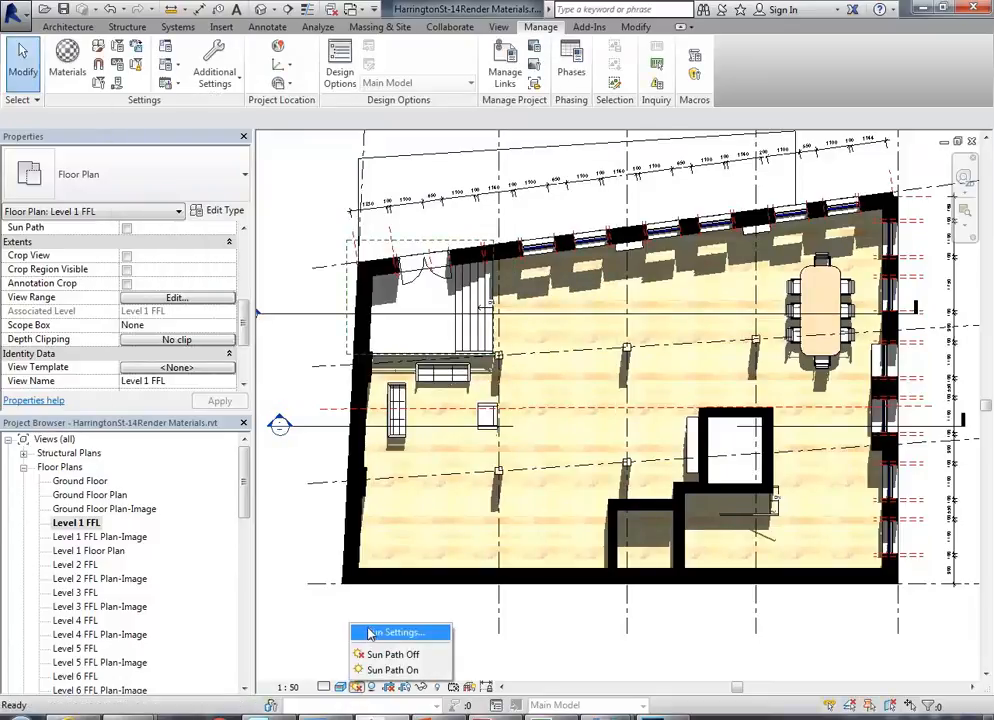
click(390, 632)
click(455, 151)
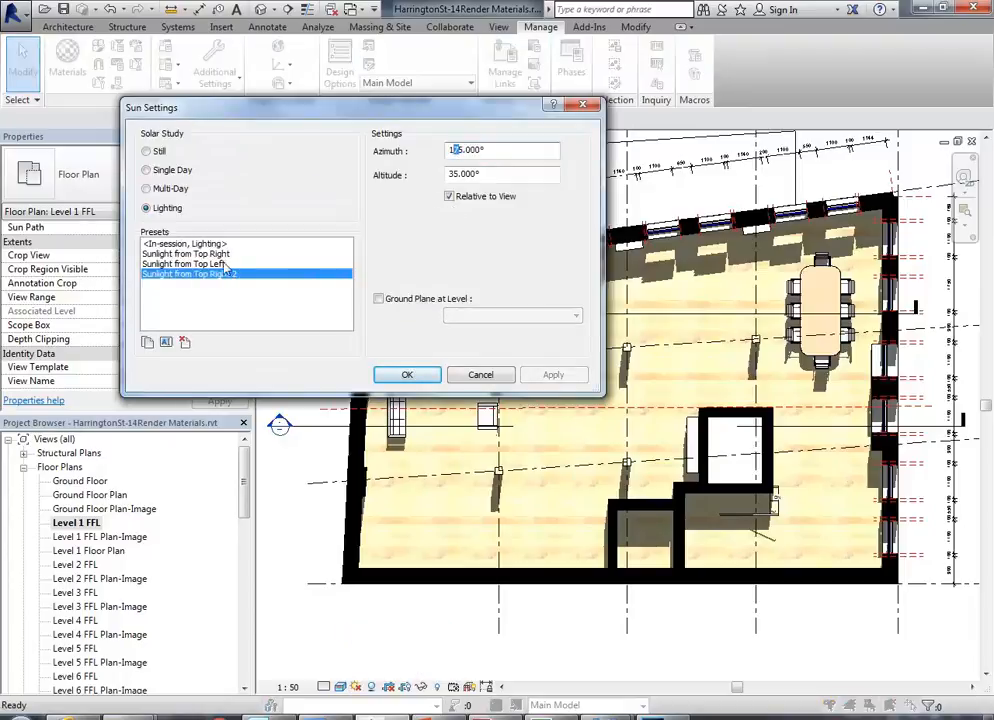
click(190, 254)
click(190, 273)
click(555, 374)
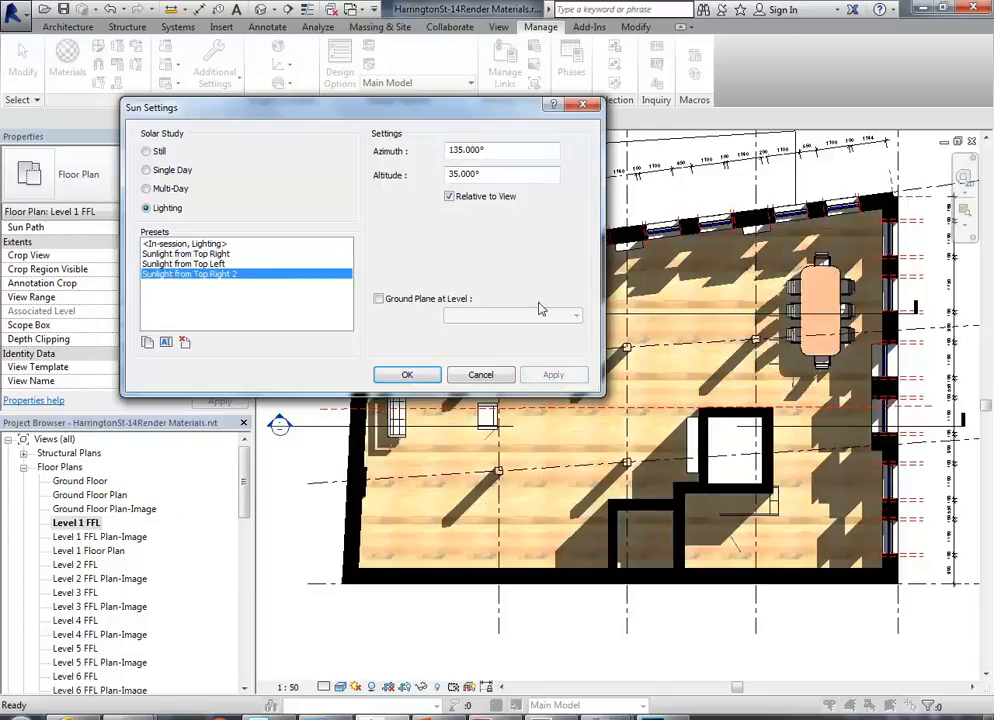
Set the altitude of the Sunlight from Top Right 2 preset to 15° and apply it to the plan
drag(453, 173, 446, 180)
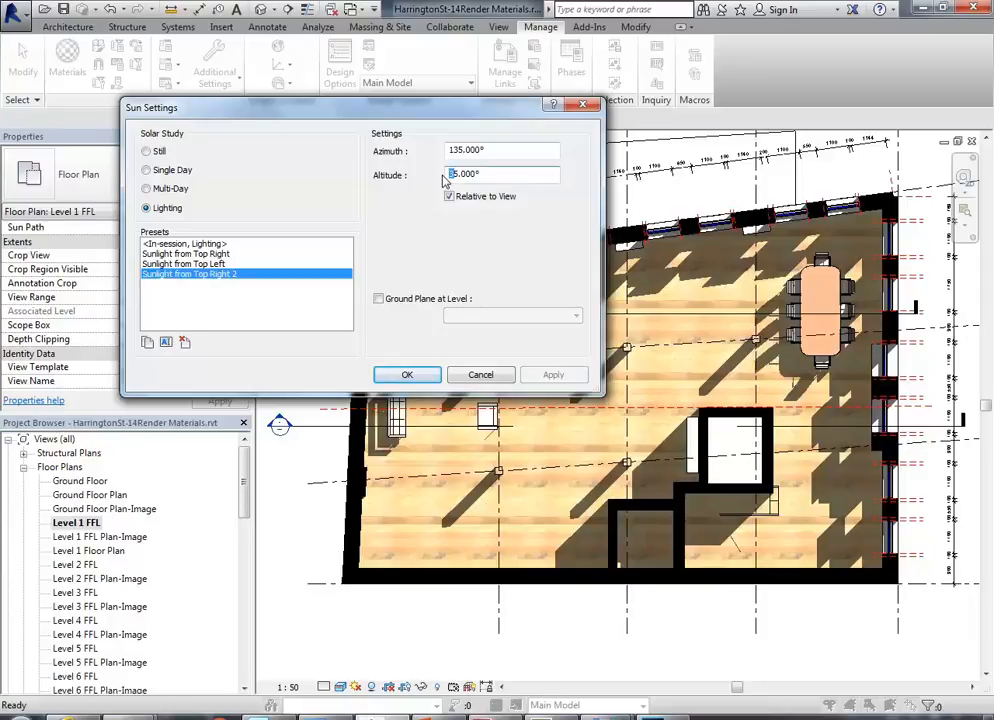
click(553, 374)
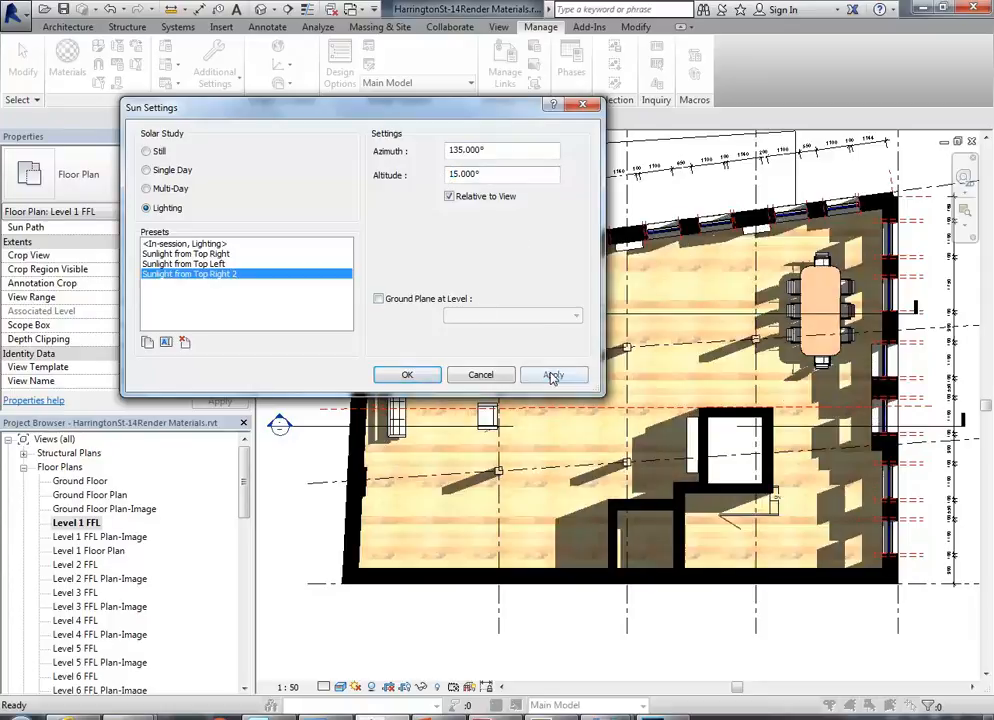
drag(453, 175, 447, 176)
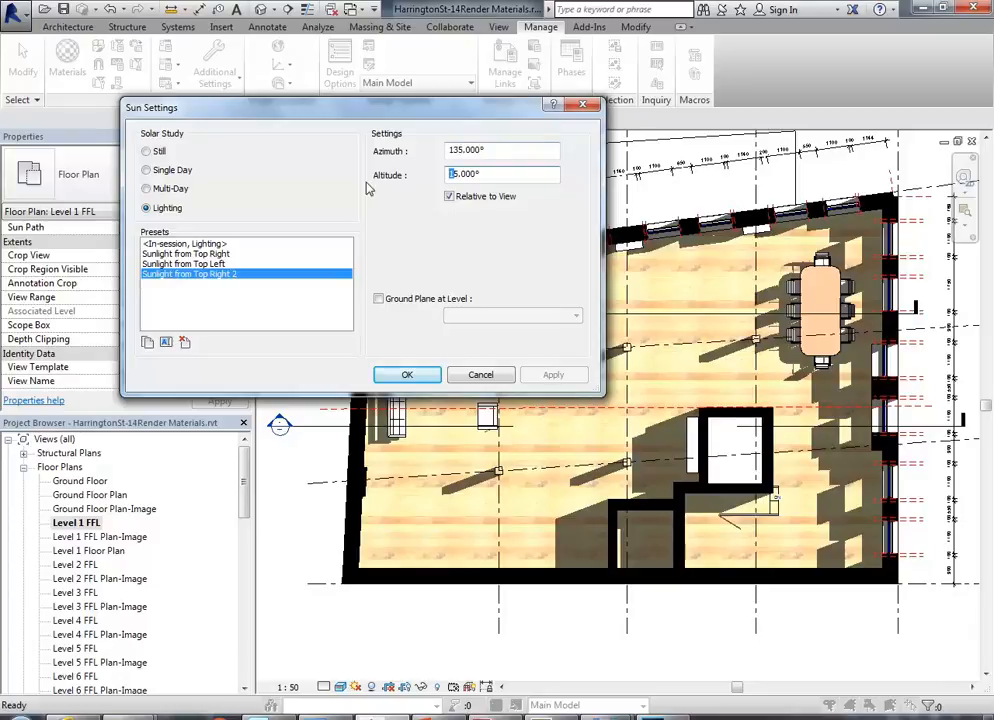
Try an azimuth of 155° for the Sunlight from Top Right 2 preset on the plan
click(452, 150)
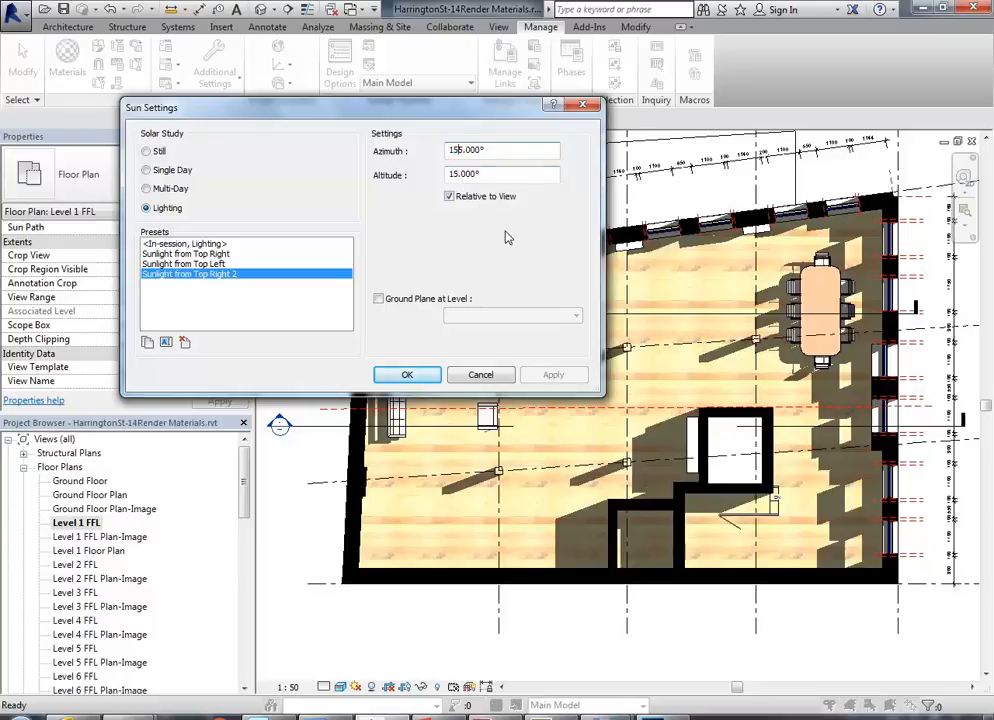
click(500, 178)
click(557, 381)
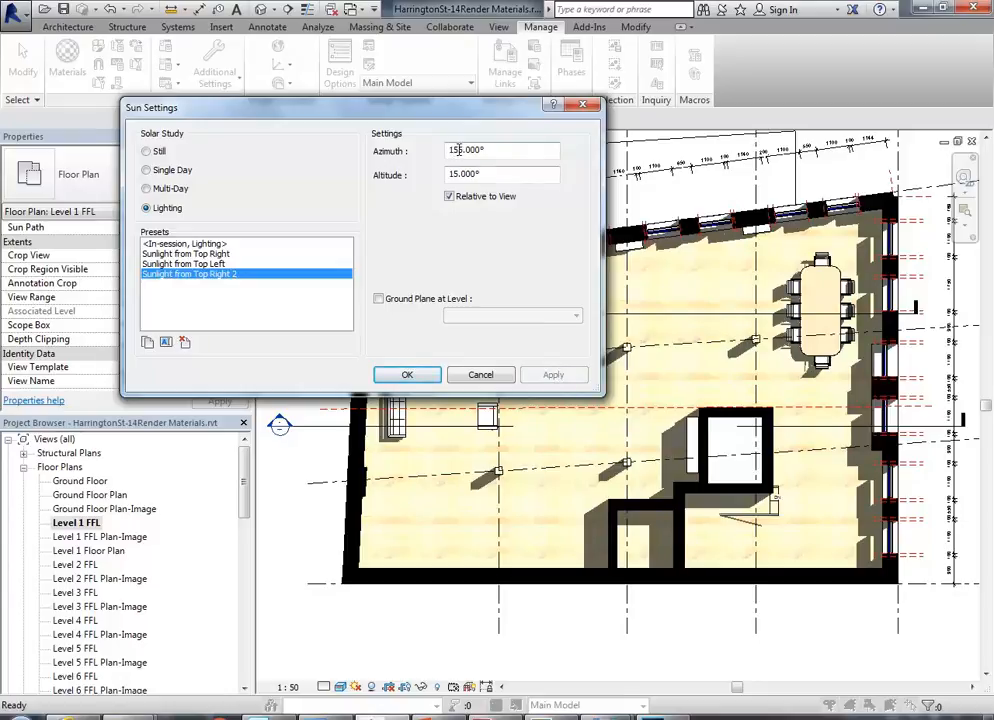
Set the azimuth of the Sunlight from Top Right 2 preset to 165° and accept the sun settings
text(6)
click(497, 173)
click(550, 374)
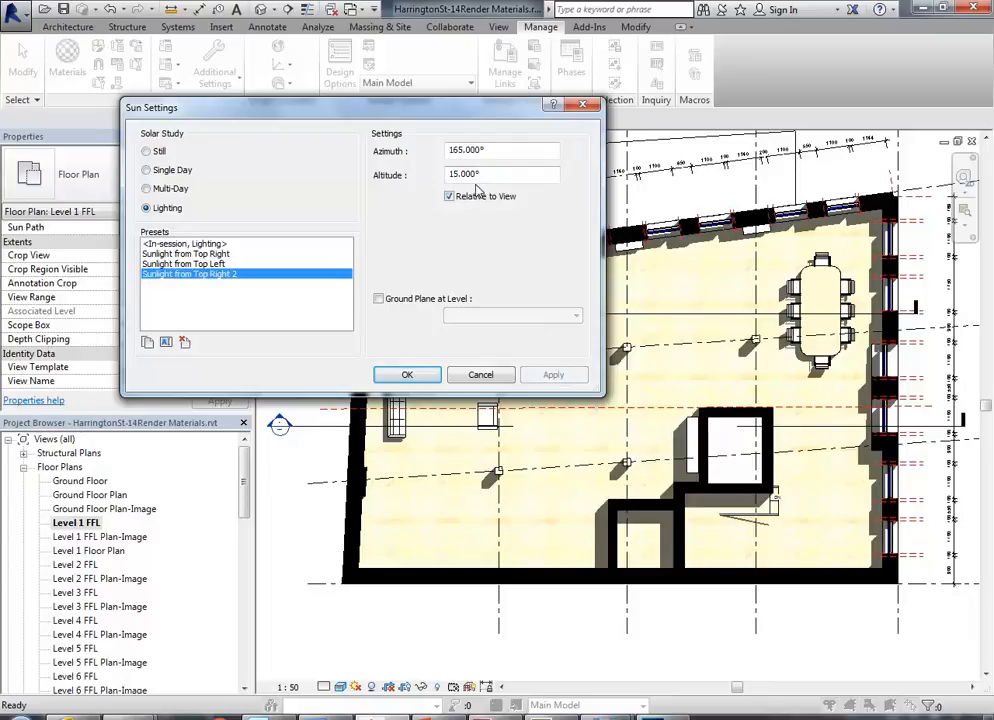
drag(494, 110, 468, 143)
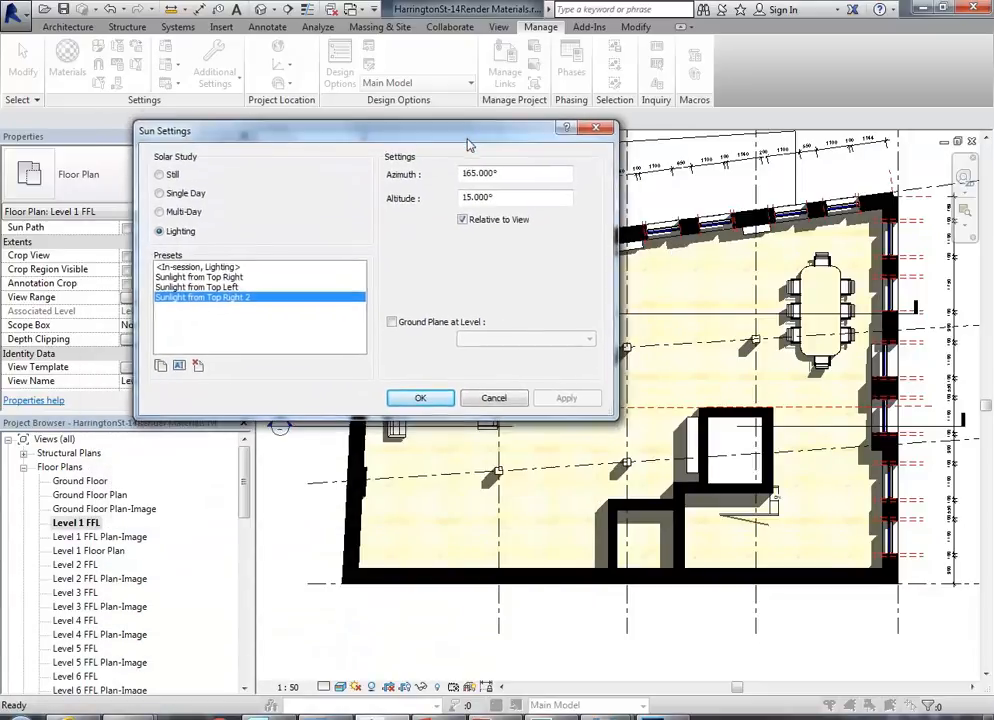
click(426, 398)
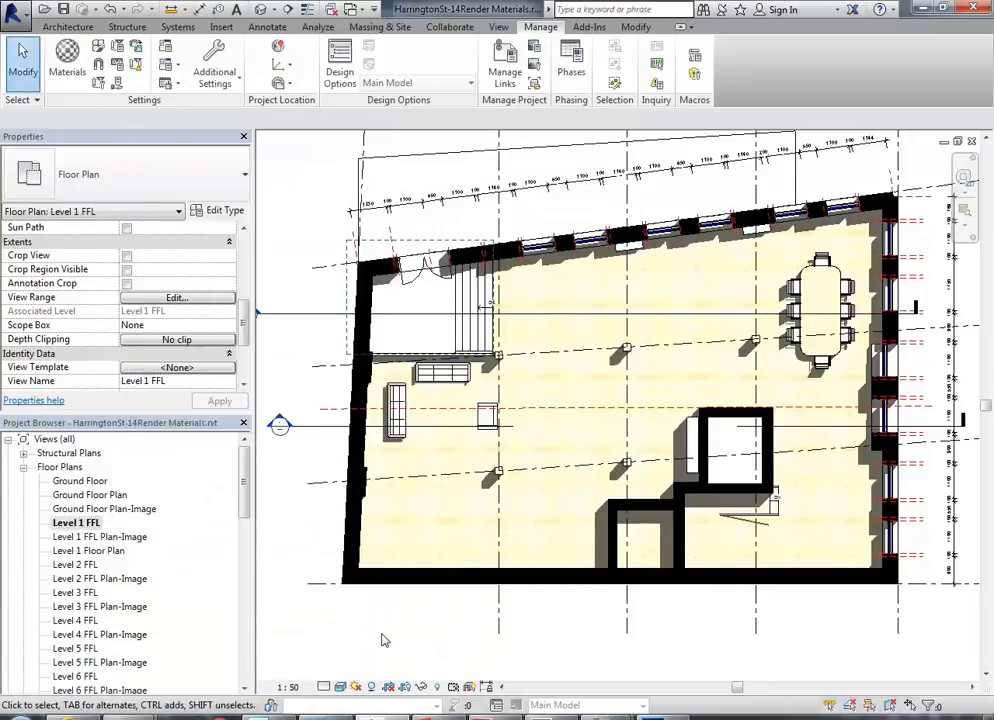
Try a manual photographic exposure of 12 for the plan, and set it to 14
click(340, 686)
click(361, 570)
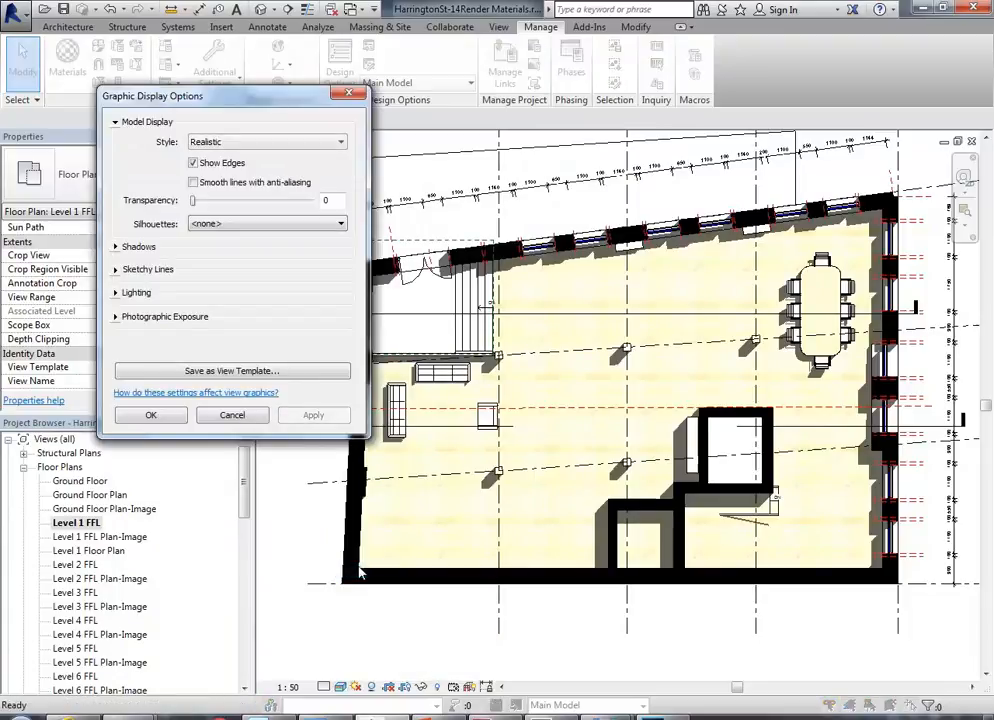
click(115, 318)
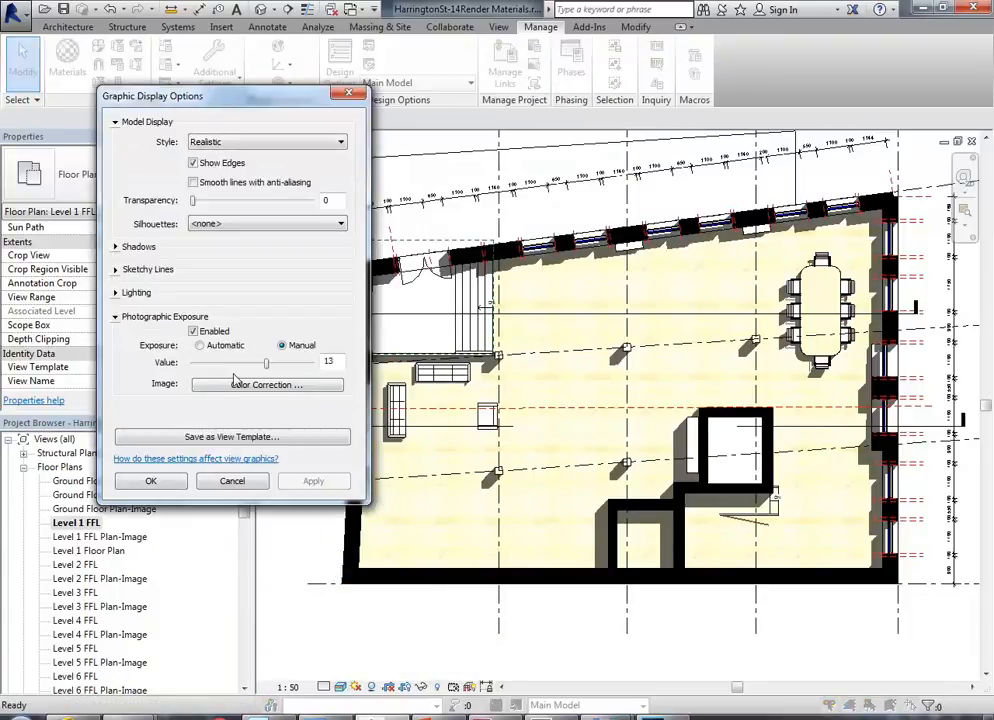
drag(266, 363, 262, 365)
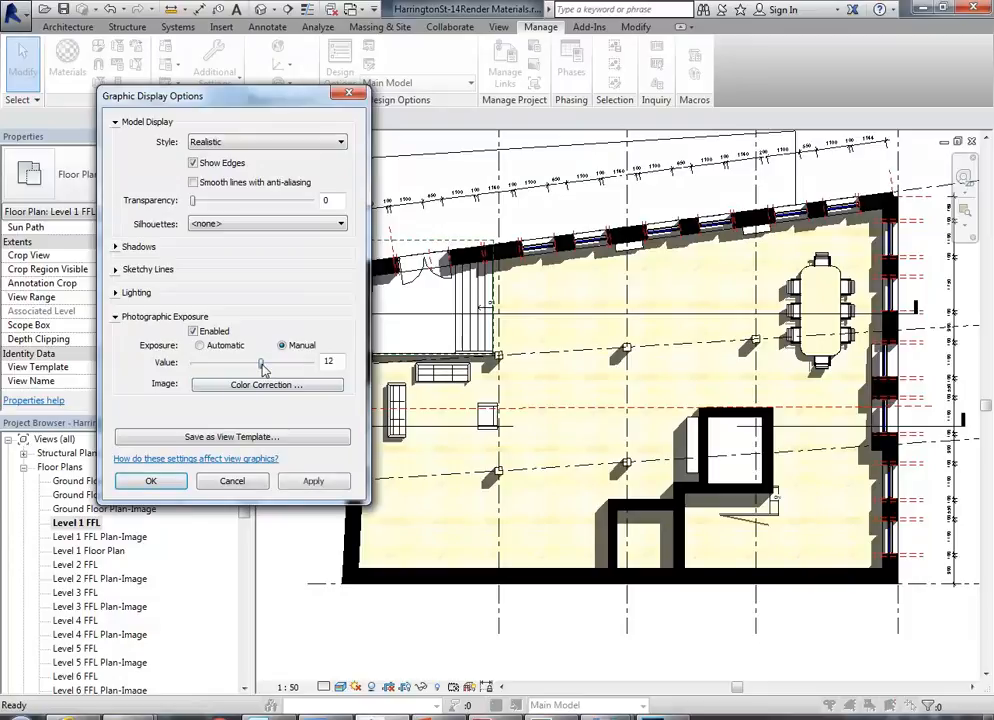
click(309, 484)
drag(262, 366, 271, 365)
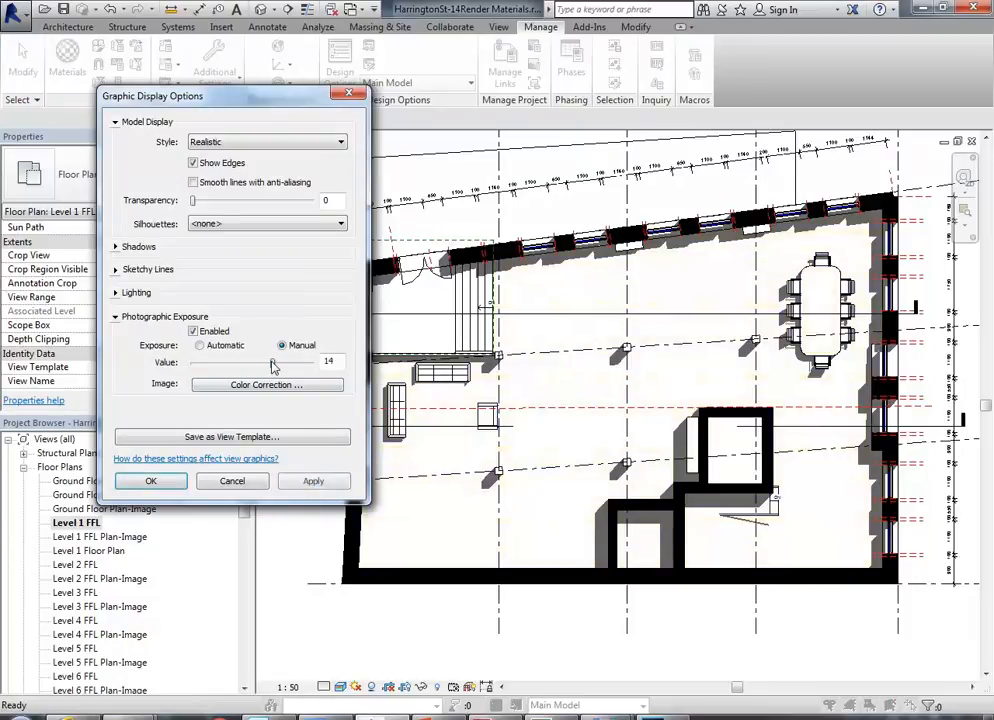
click(313, 481)
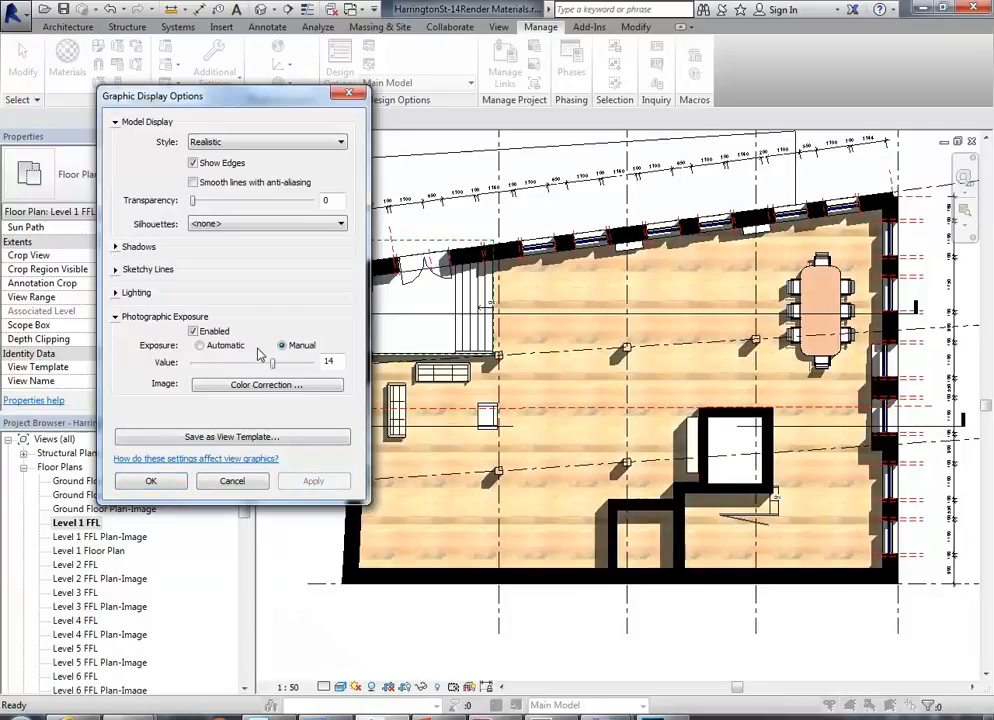
Set the plan's shadow intensity to 34 and its sun intensity to 66, and apply the lighting
click(116, 292)
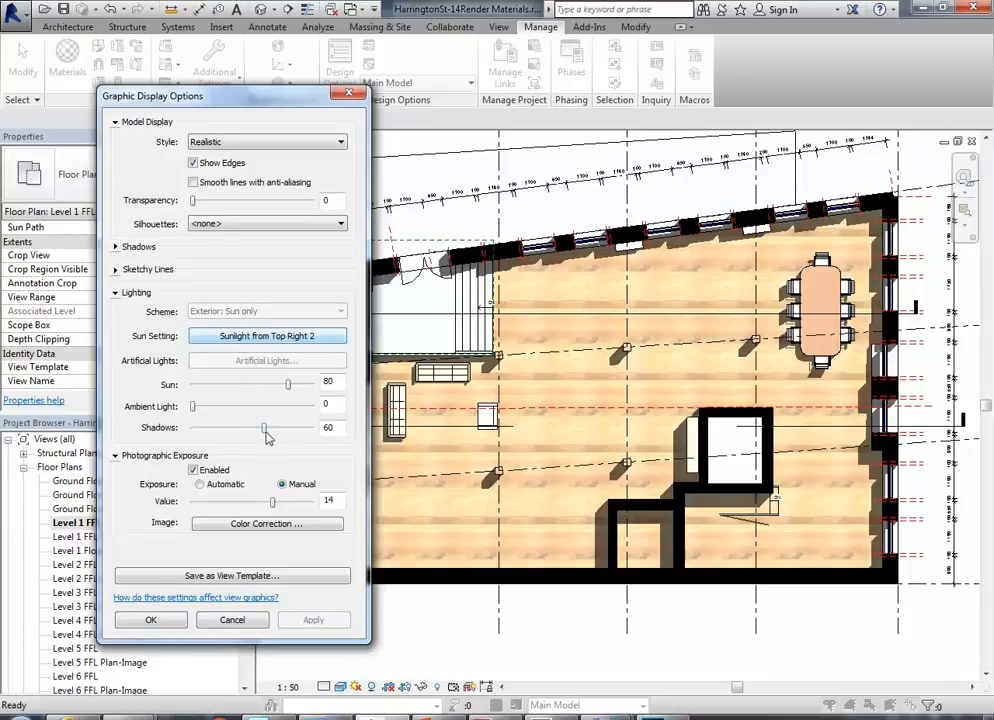
drag(264, 433, 235, 432)
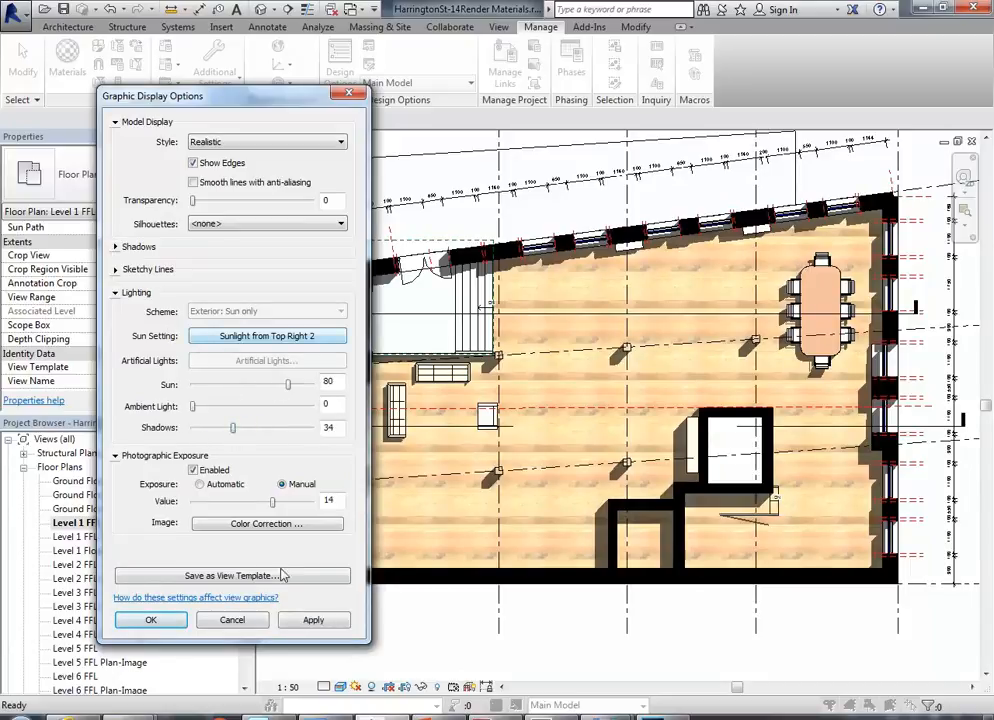
click(305, 624)
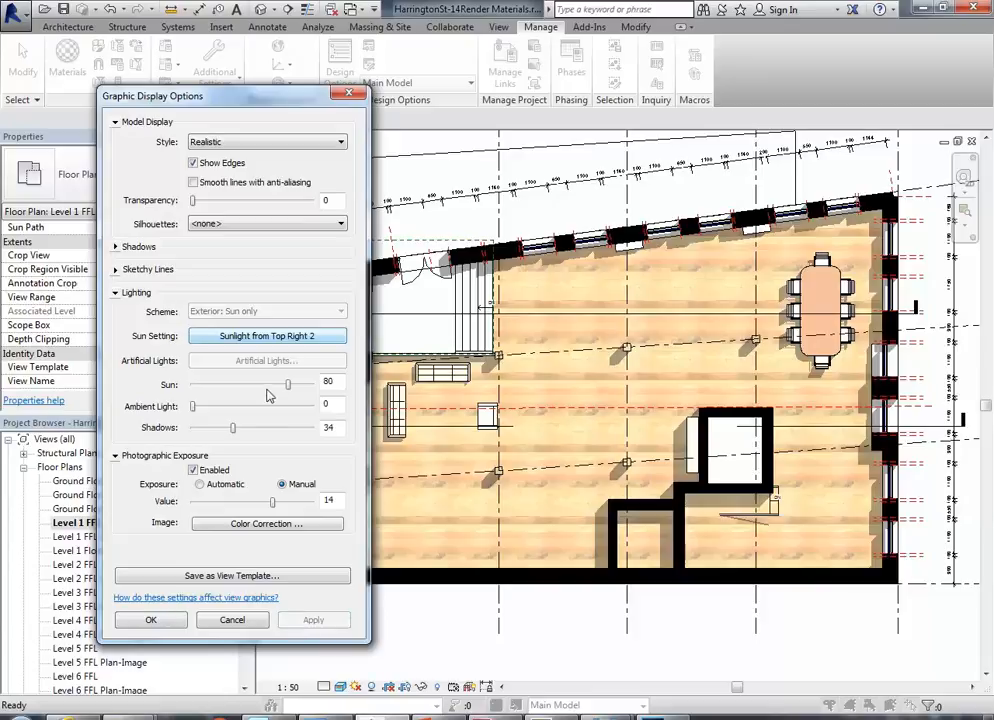
drag(288, 388, 272, 386)
click(315, 622)
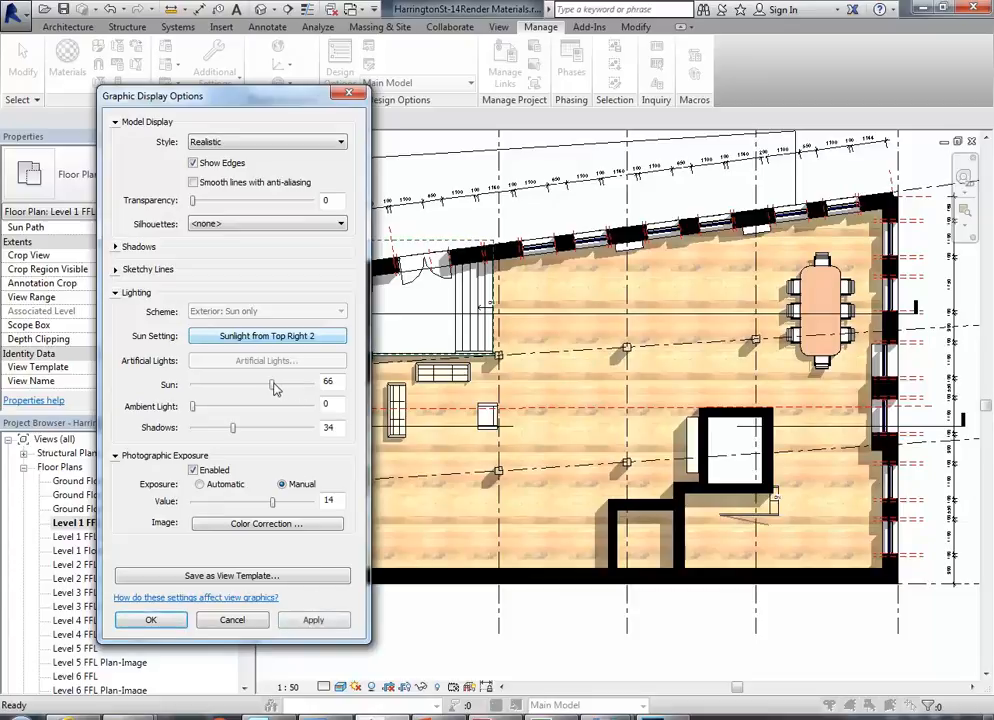
click(314, 621)
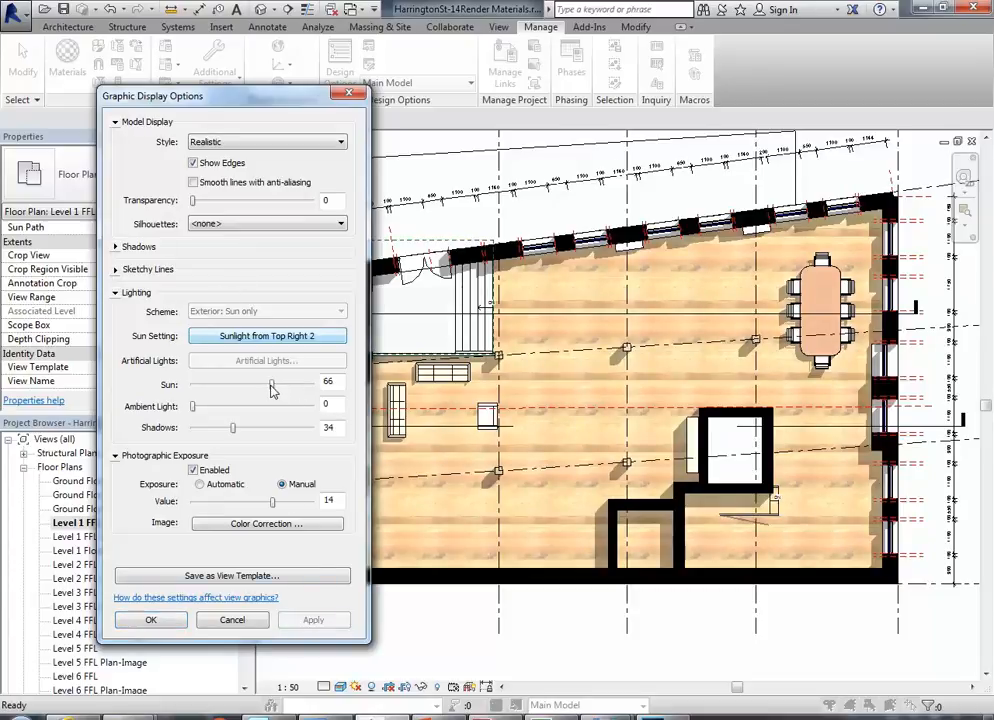
Review the color correction settings for the photographic exposure and accept the plan's graphic display options
click(252, 524)
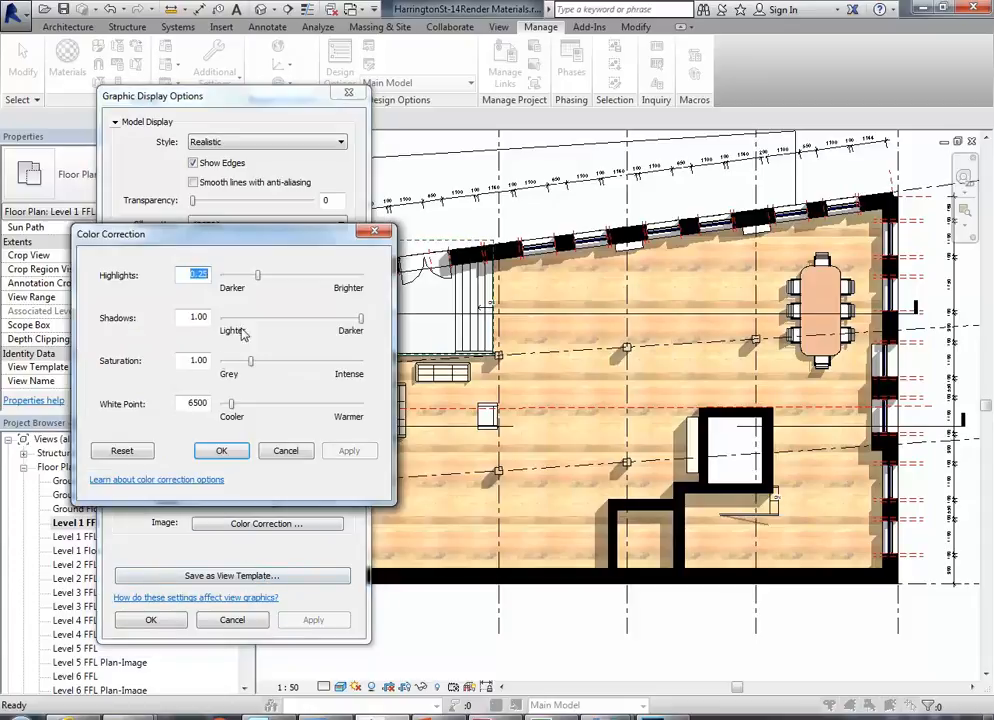
click(217, 452)
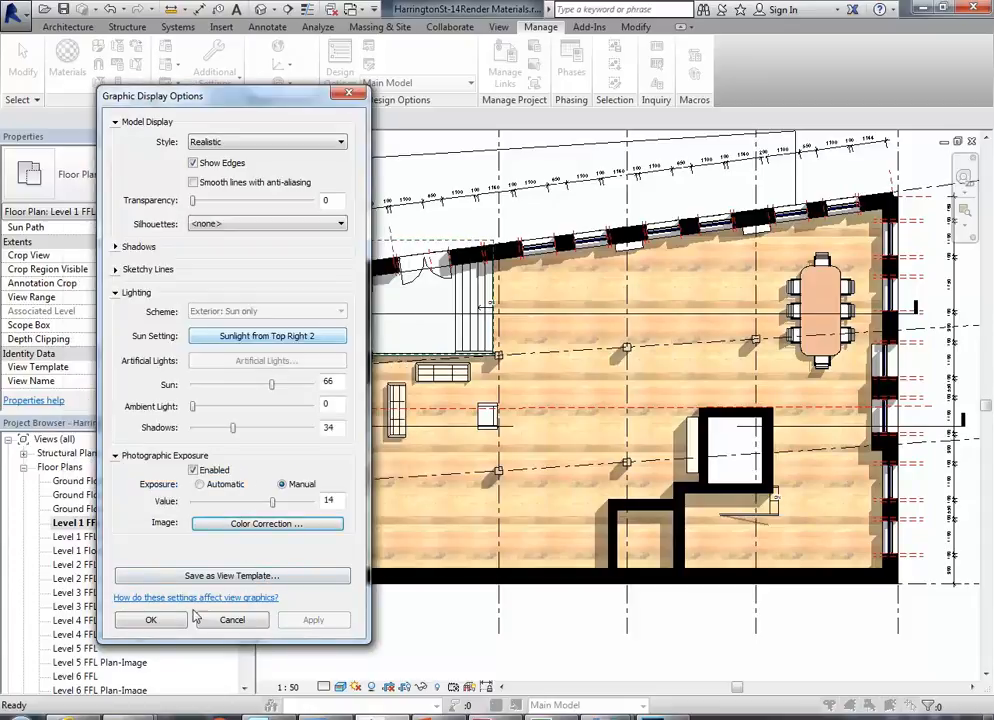
click(150, 620)
Duplicate the Level 1 FFL floor plan with its detailing
scroll(465, 305, down, 2)
middle_drag(461, 299, 470, 330)
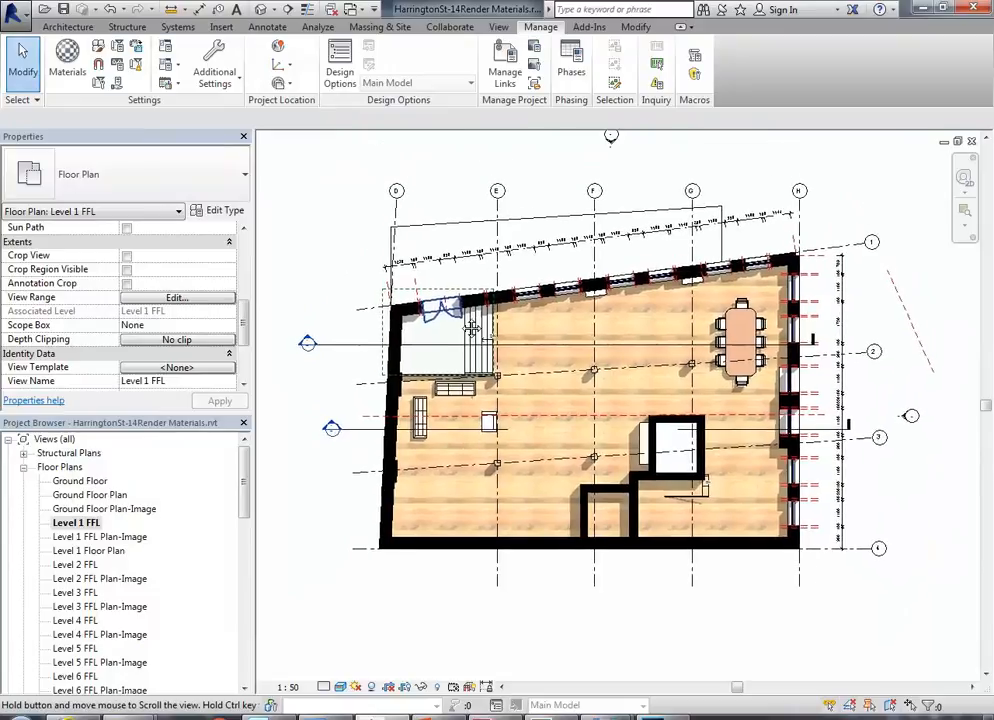
scroll(463, 318, up, 1)
right_click(76, 522)
mouse_move(266, 322)
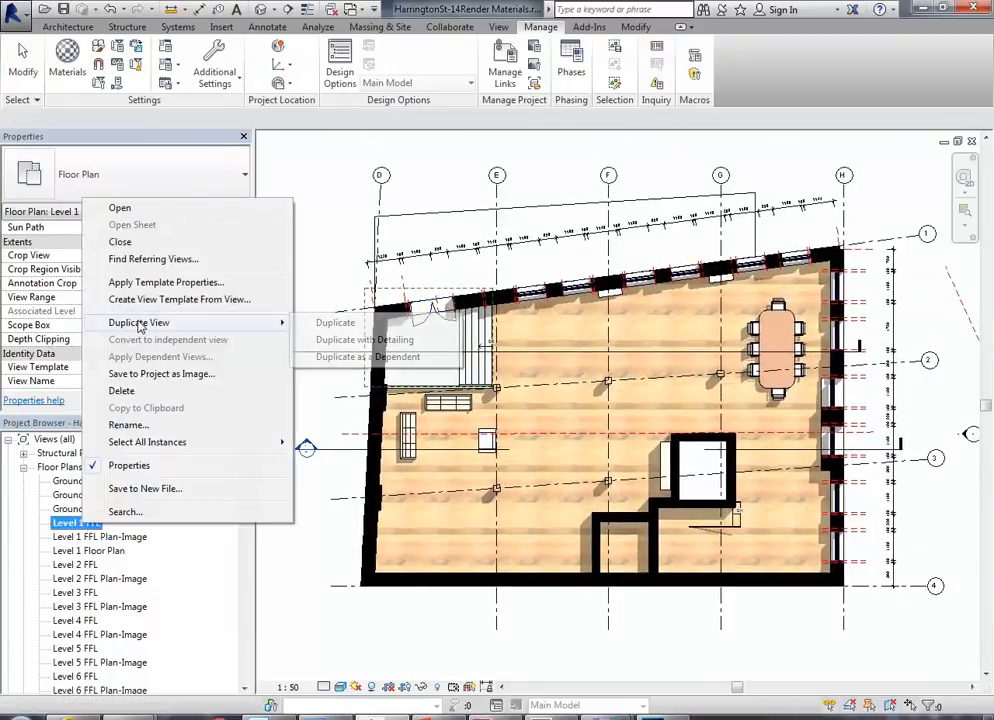
click(345, 340)
Rename the duplicated floor plan as Level 1 FFL Rendered
right_click(97, 537)
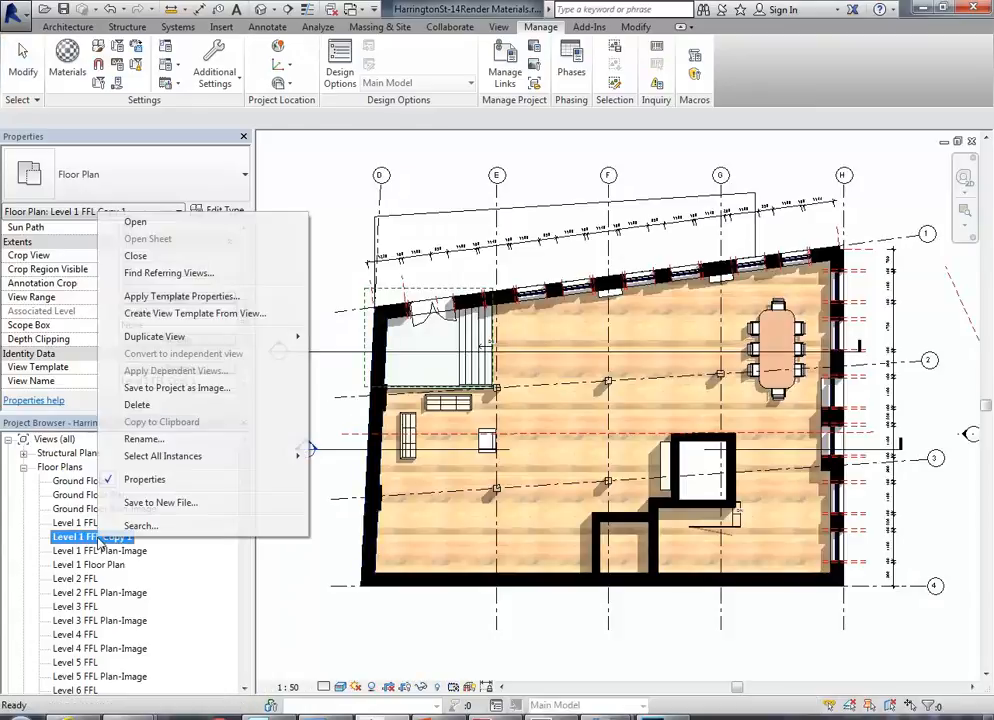
click(131, 441)
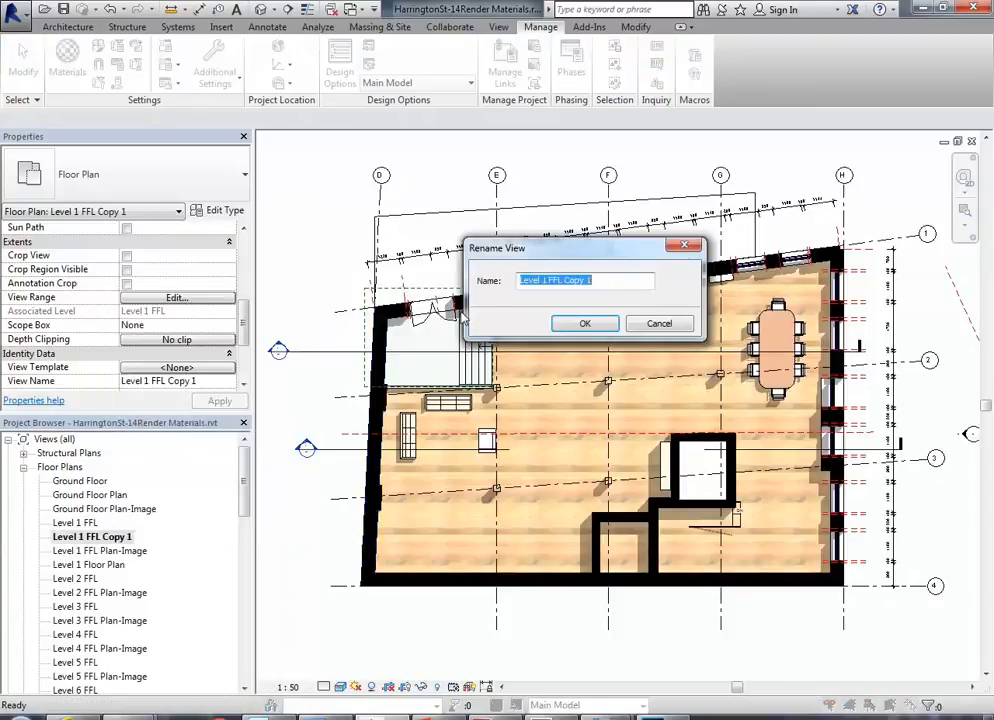
drag(565, 280, 630, 265)
text(Render)
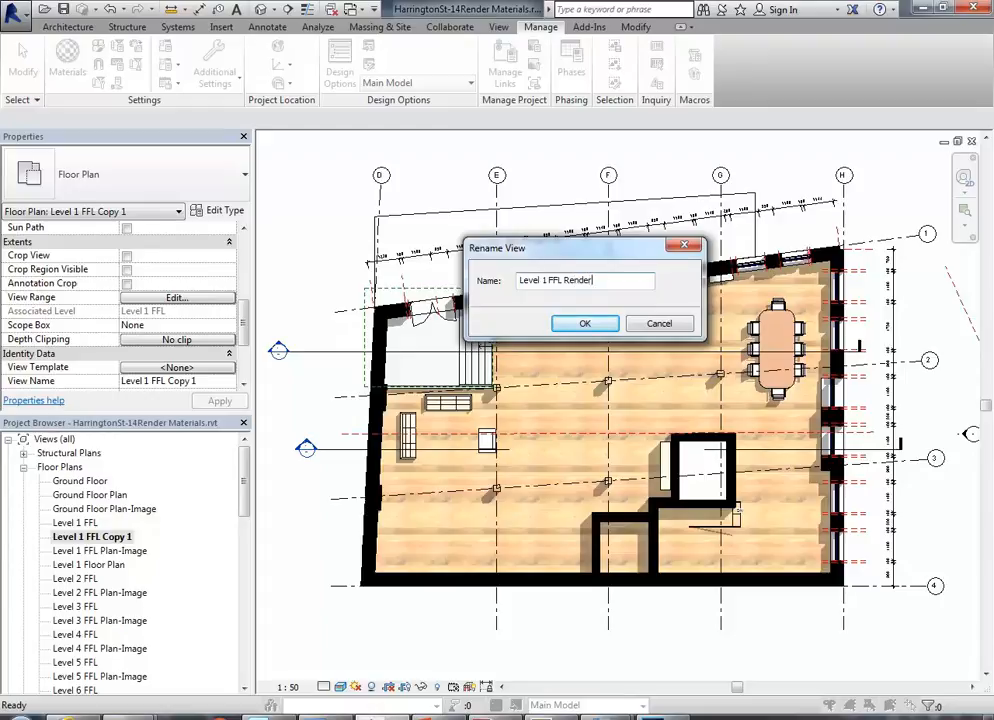
text(ed)
click(585, 323)
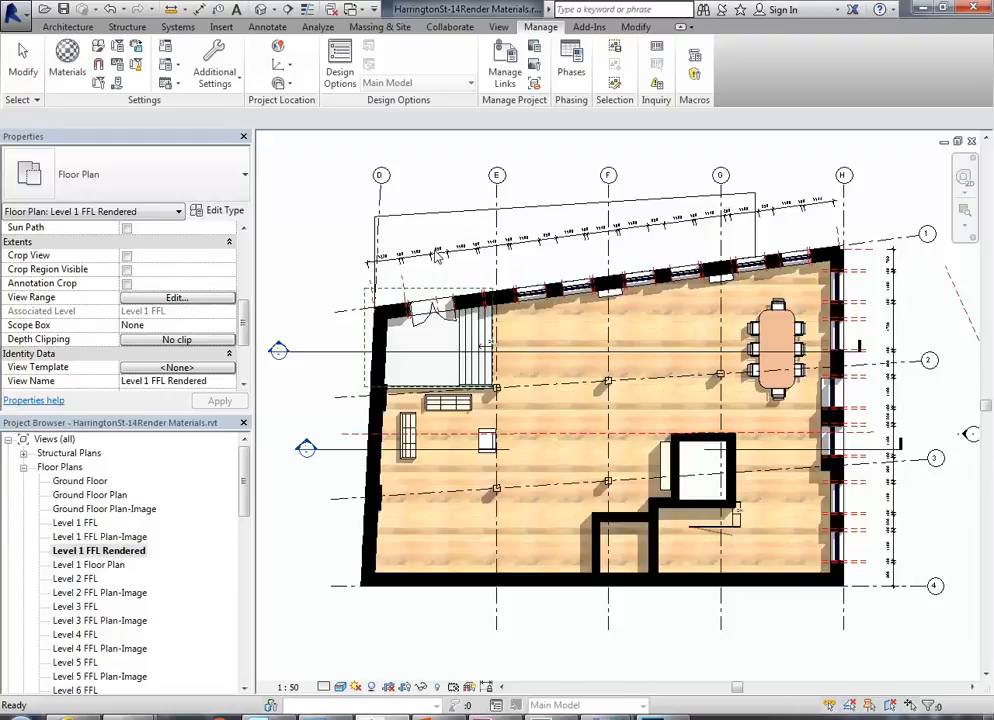
Hide the dimensions category and the floors category in the Level 1 FFL Rendered plan
click(602, 246)
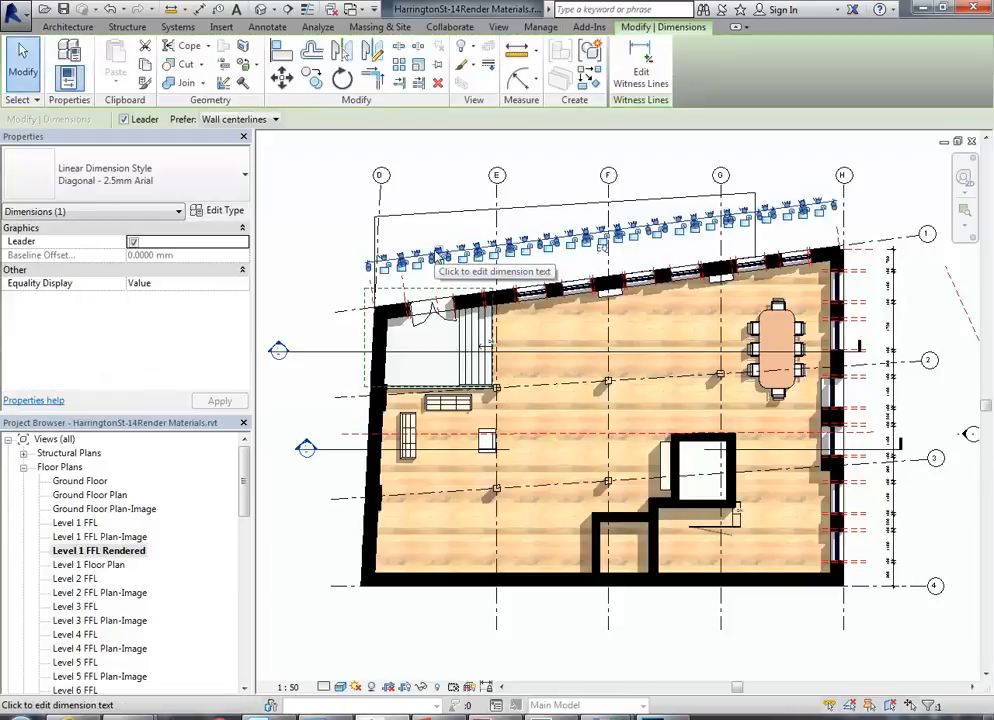
key(Delete)
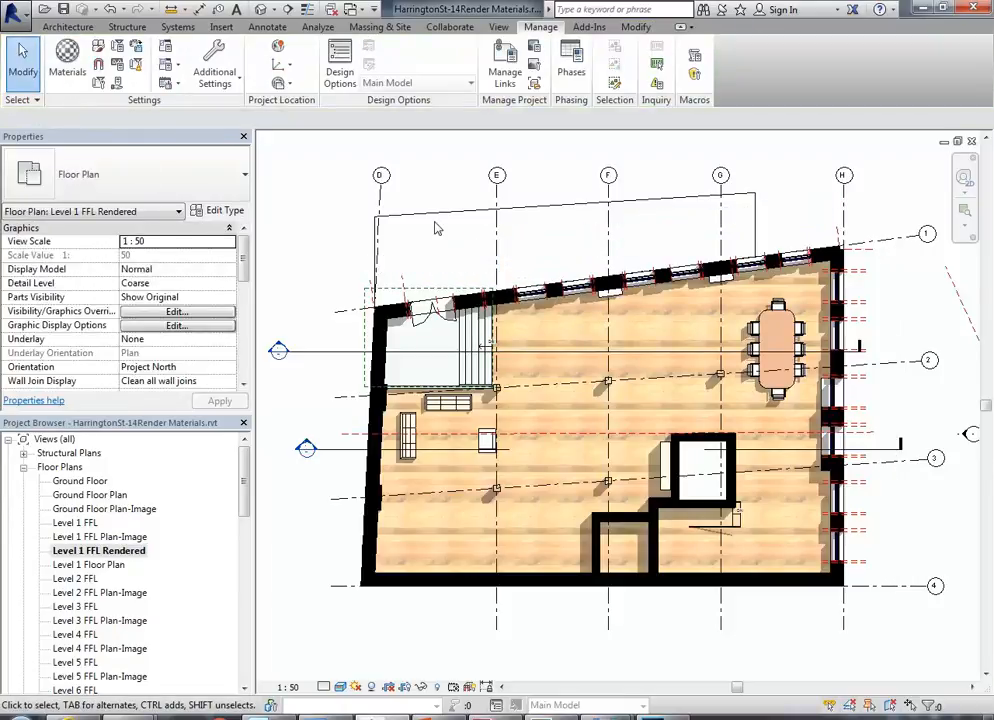
click(428, 220)
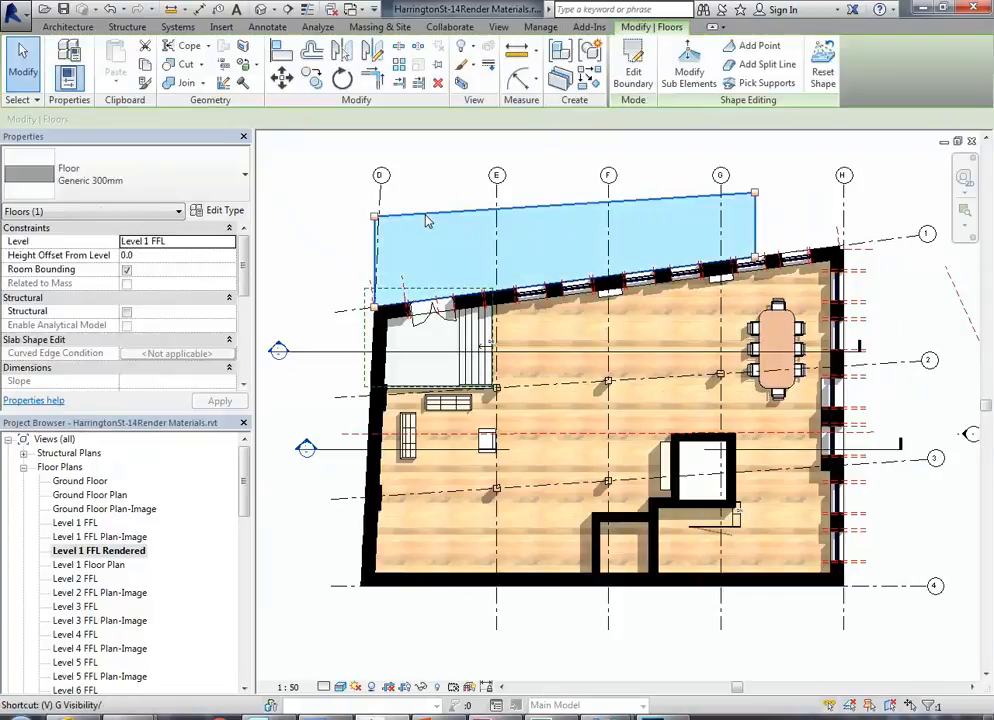
key(Delete)
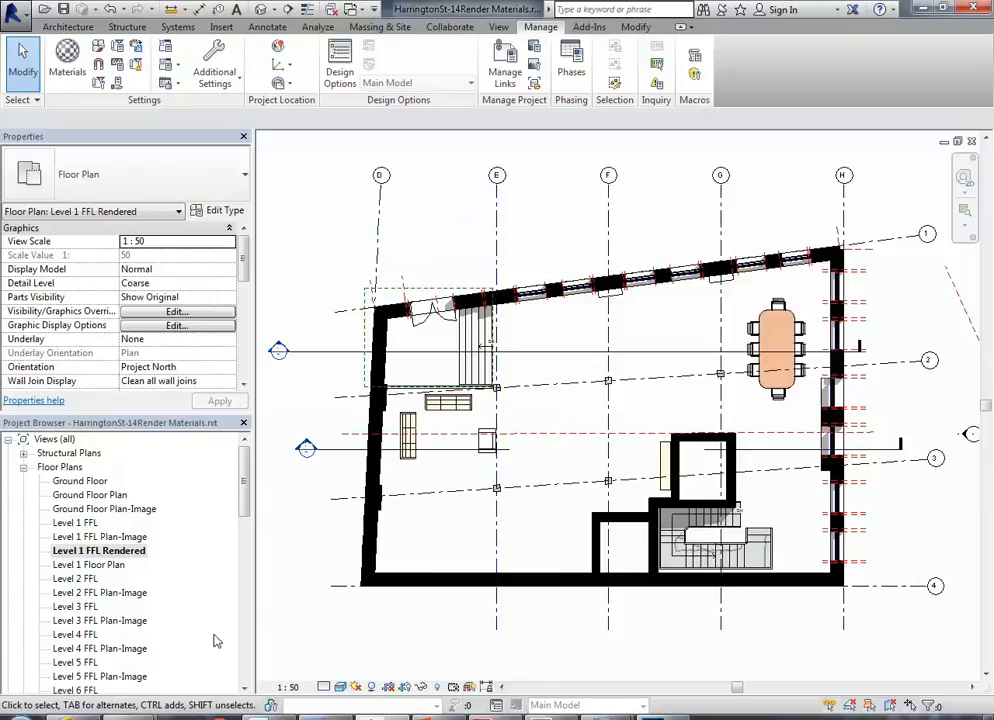
Compare the Level 1 FFL Rendered plan with Level 1 FFL, finishing with Level 1 FFL open
click(92, 538)
click(86, 551)
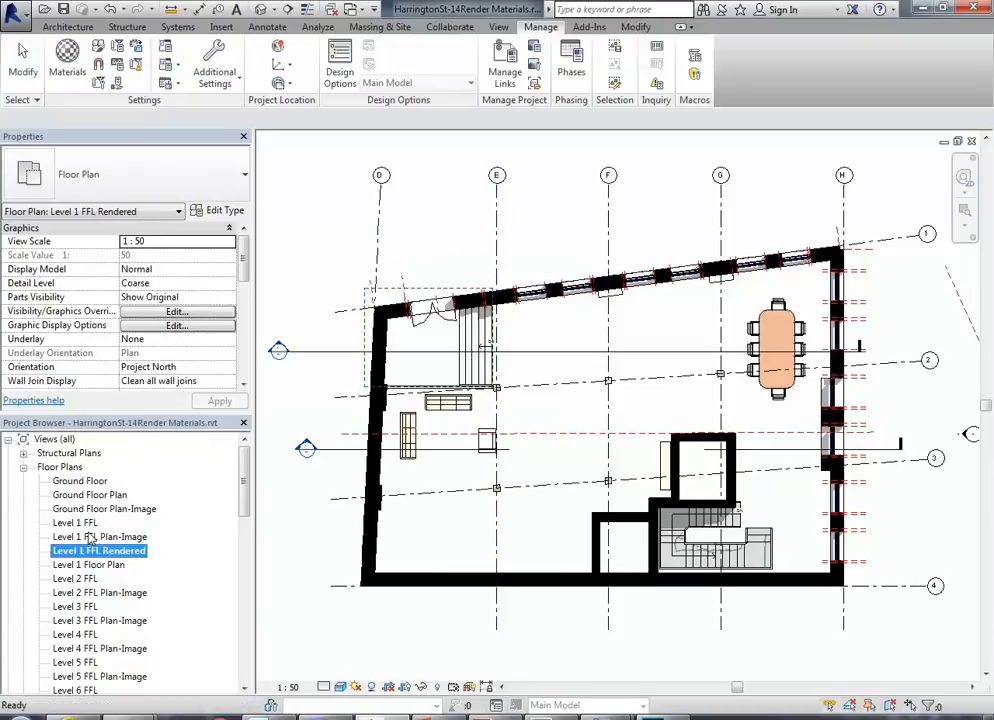
double_click(88, 524)
double_click(92, 551)
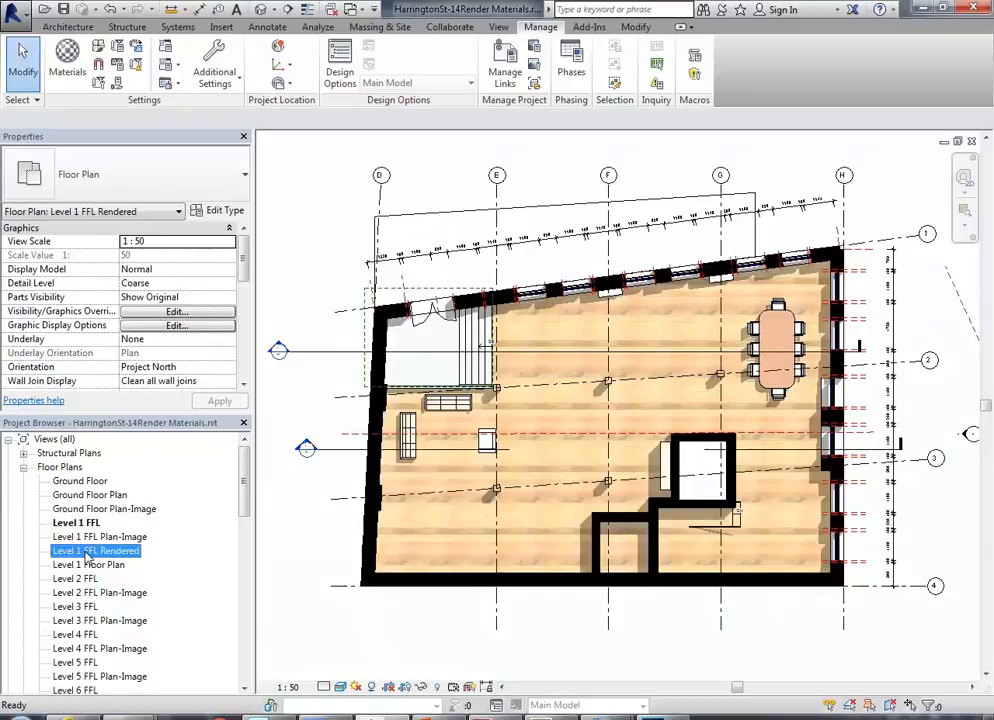
double_click(80, 524)
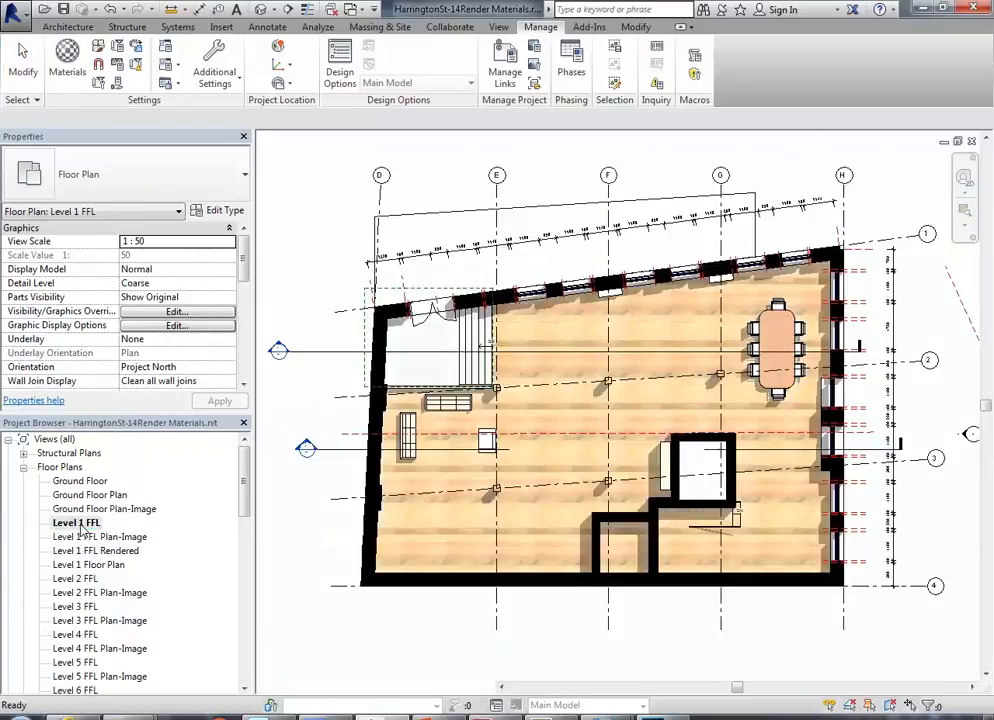
Create a view template named Plan Render from the Level 1 FFL plan, keeping its default included properties
right_click(83, 525)
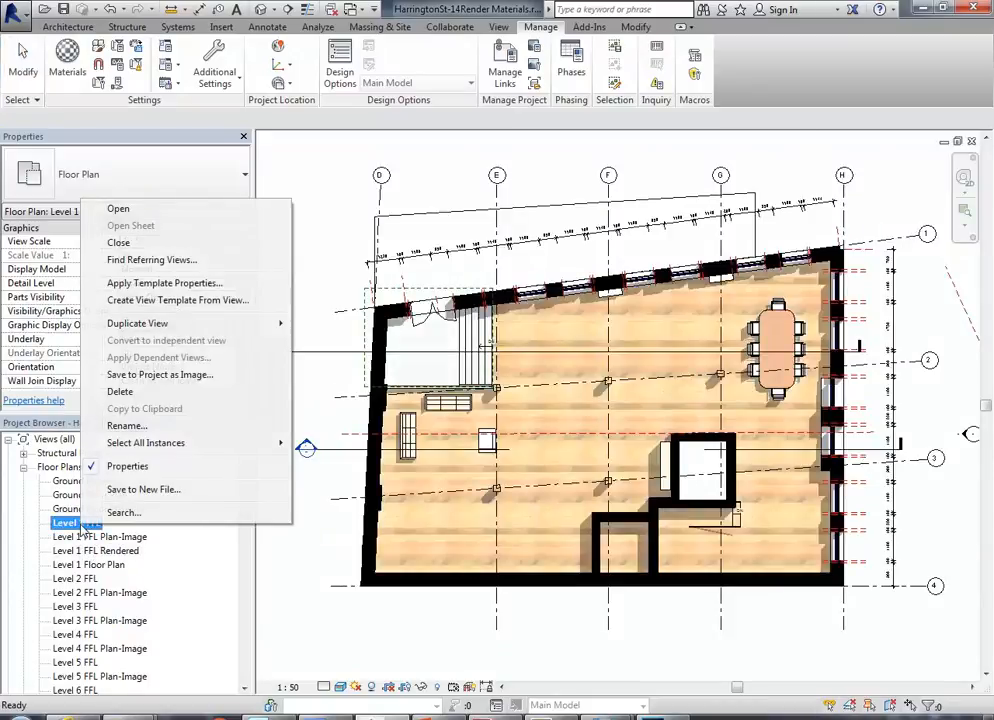
click(145, 302)
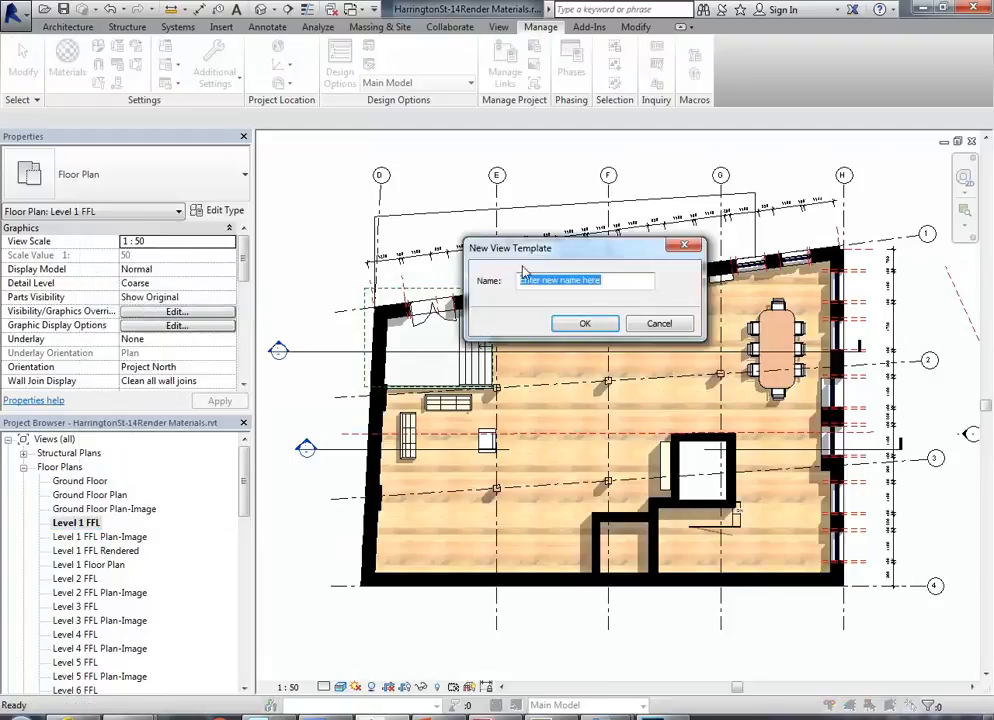
text(Red)
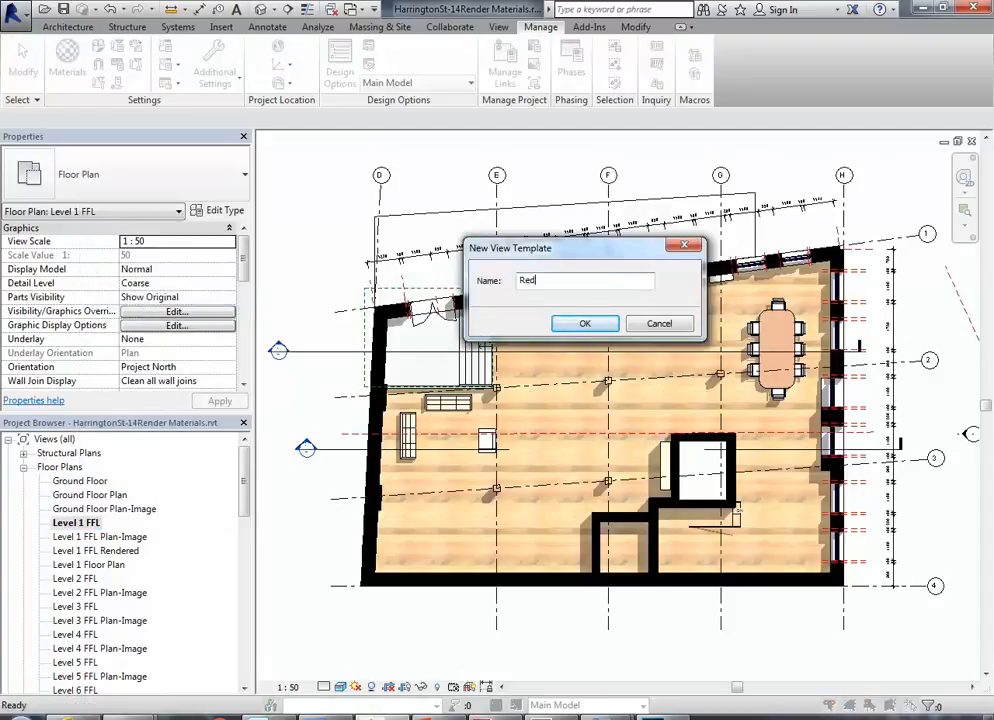
key(BackSpace)
key(BackSpace)
key(BackSpace)
text(Plan Render)
key(Return)
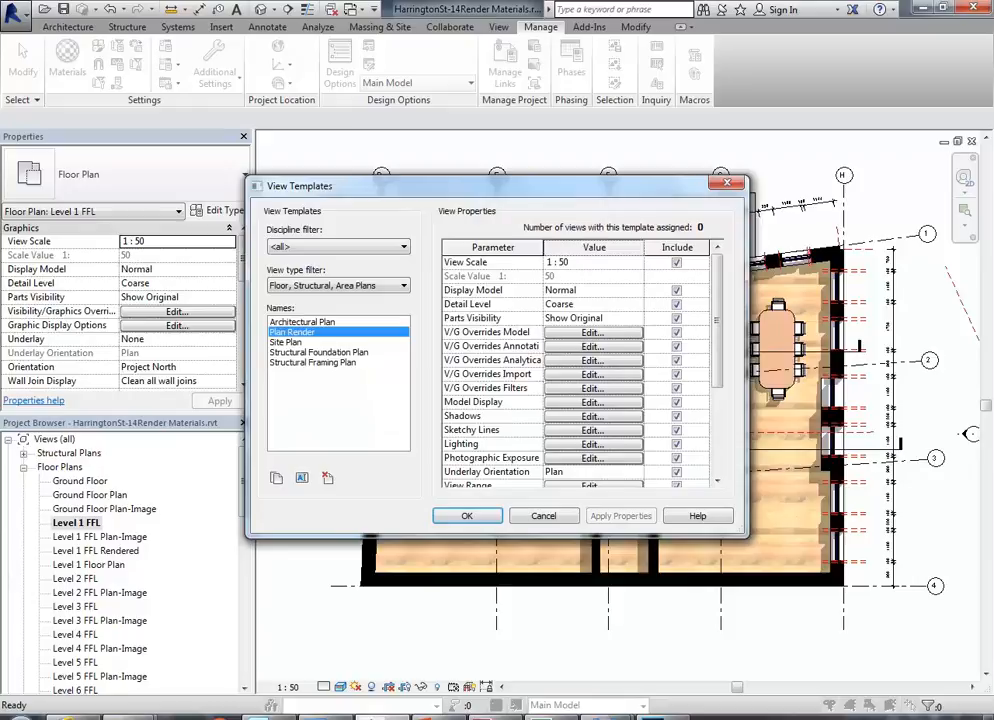
click(466, 515)
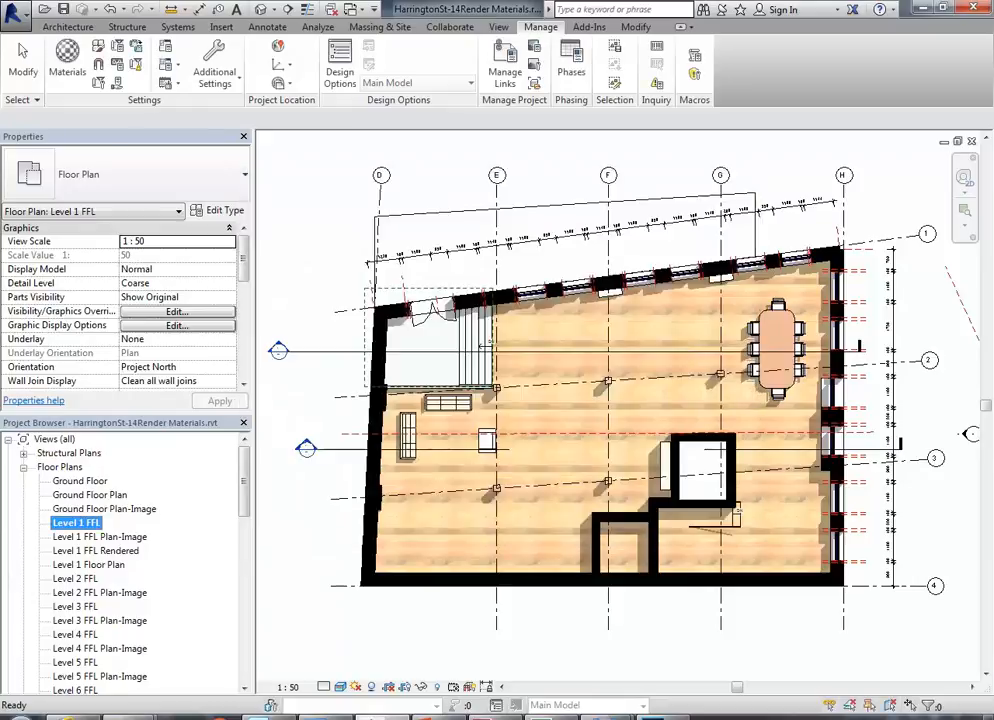
Open the Level 1 FFL Rendered plan and apply the Plan Render view template's properties to it
click(96, 550)
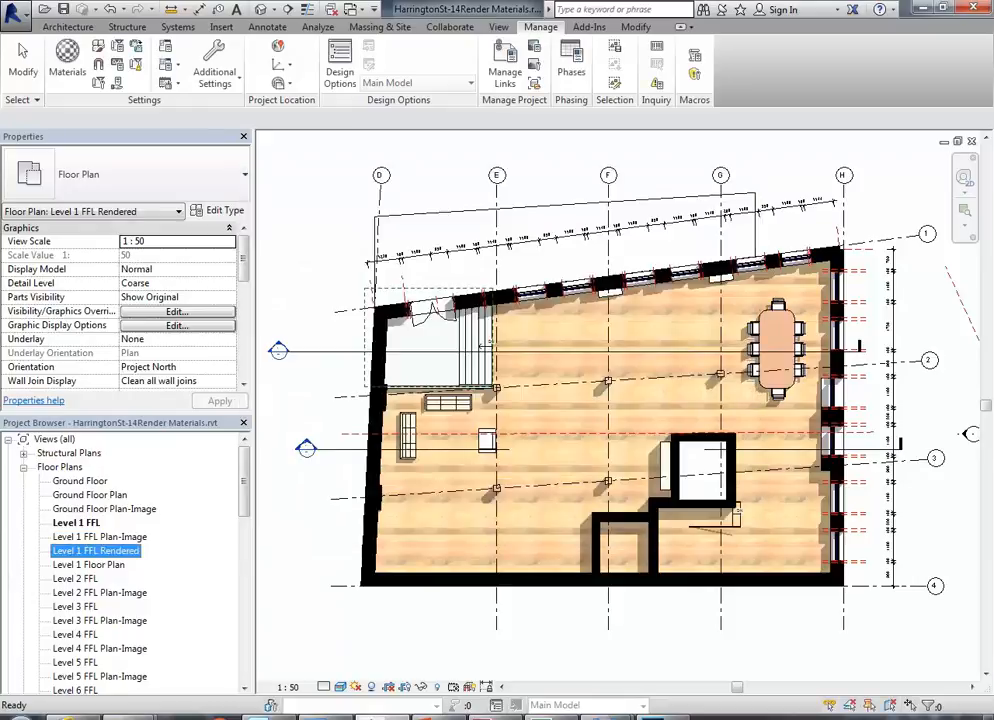
double_click(89, 565)
click(96, 551)
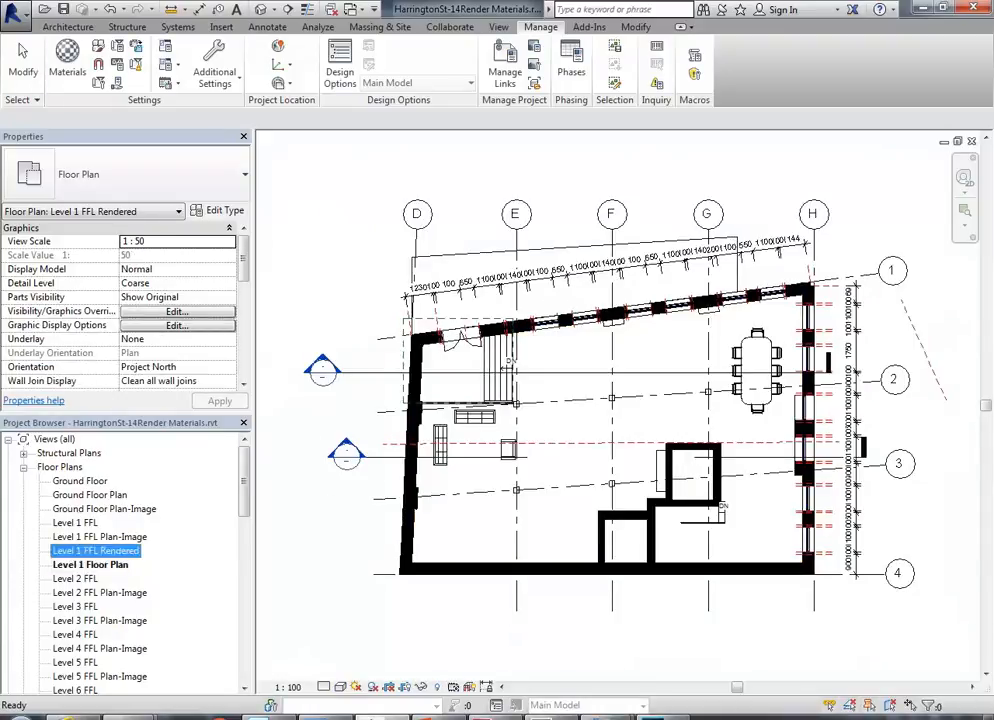
double_click(96, 551)
right_click(80, 550)
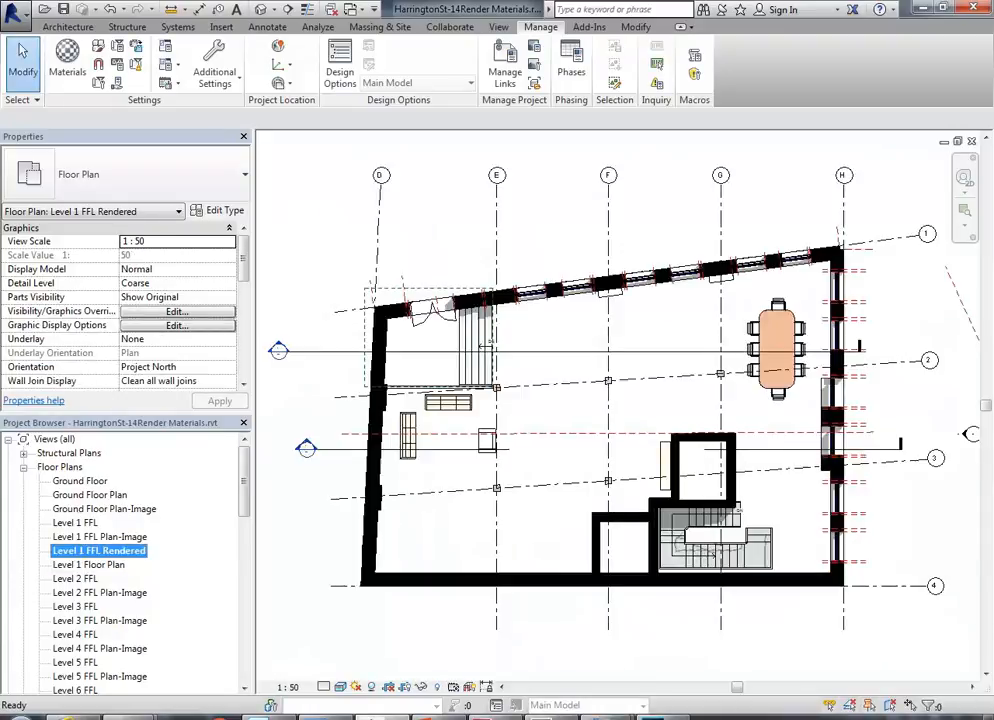
key(Escape)
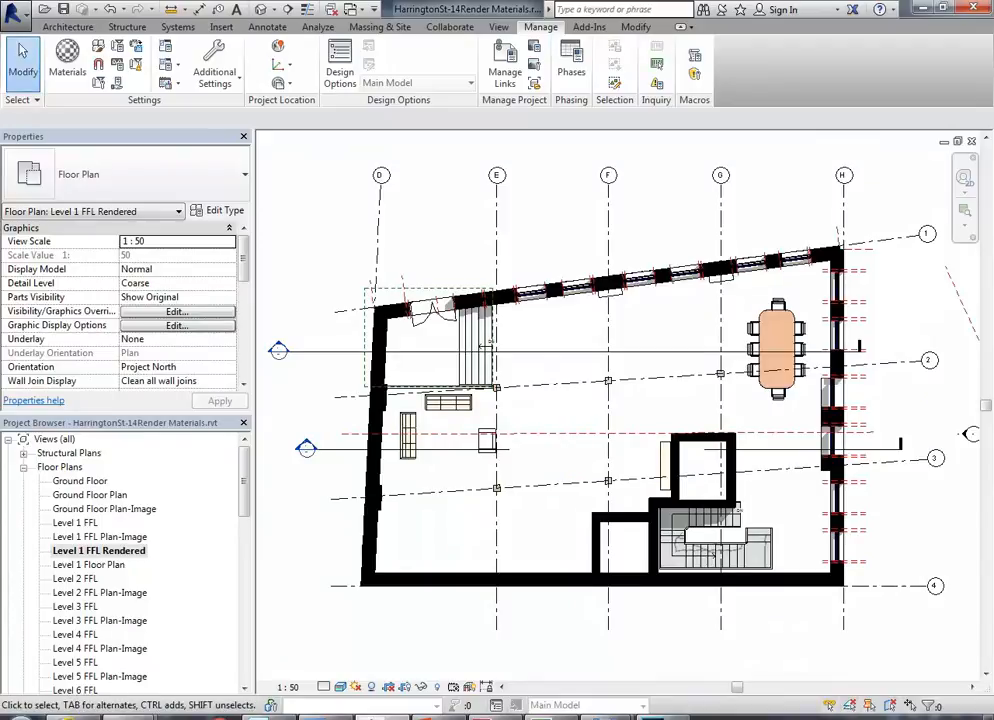
right_click(96, 551)
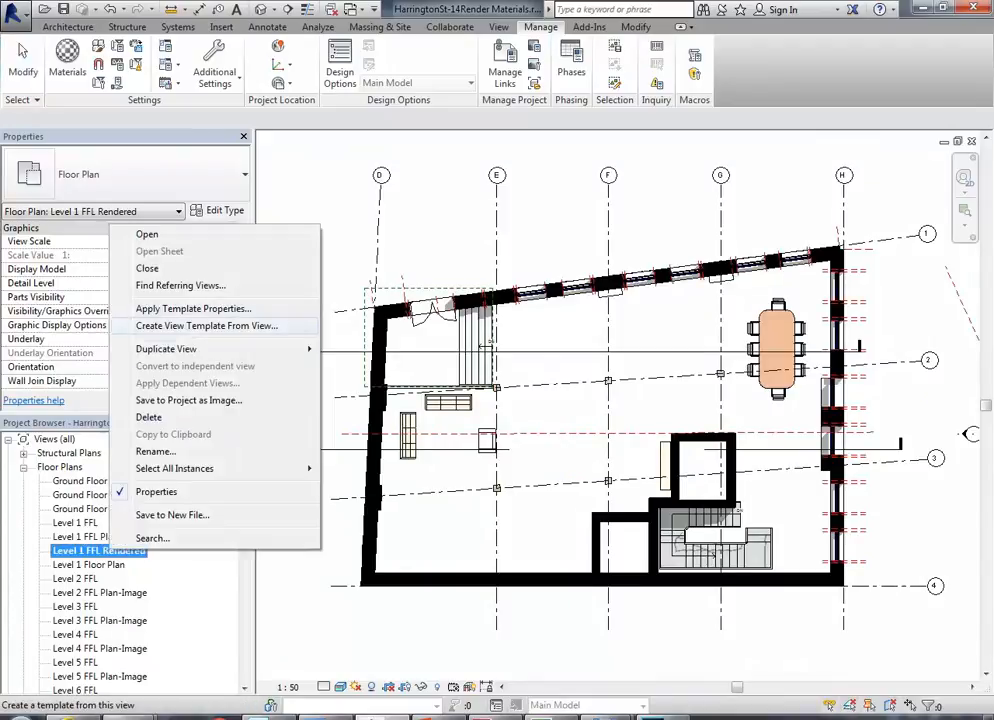
click(193, 308)
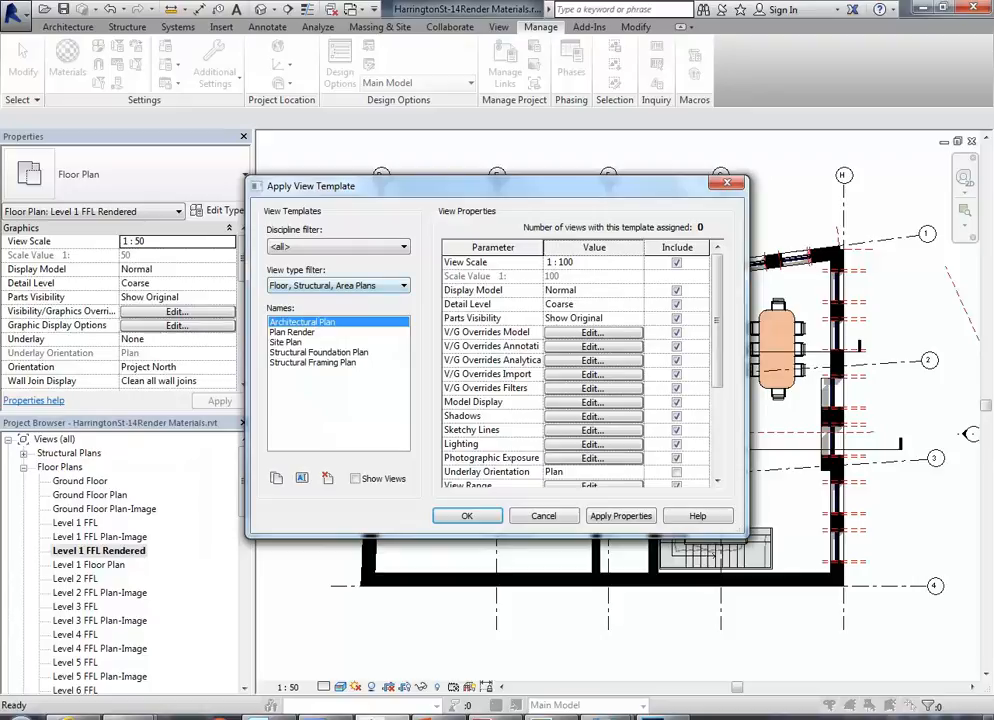
click(292, 332)
click(467, 516)
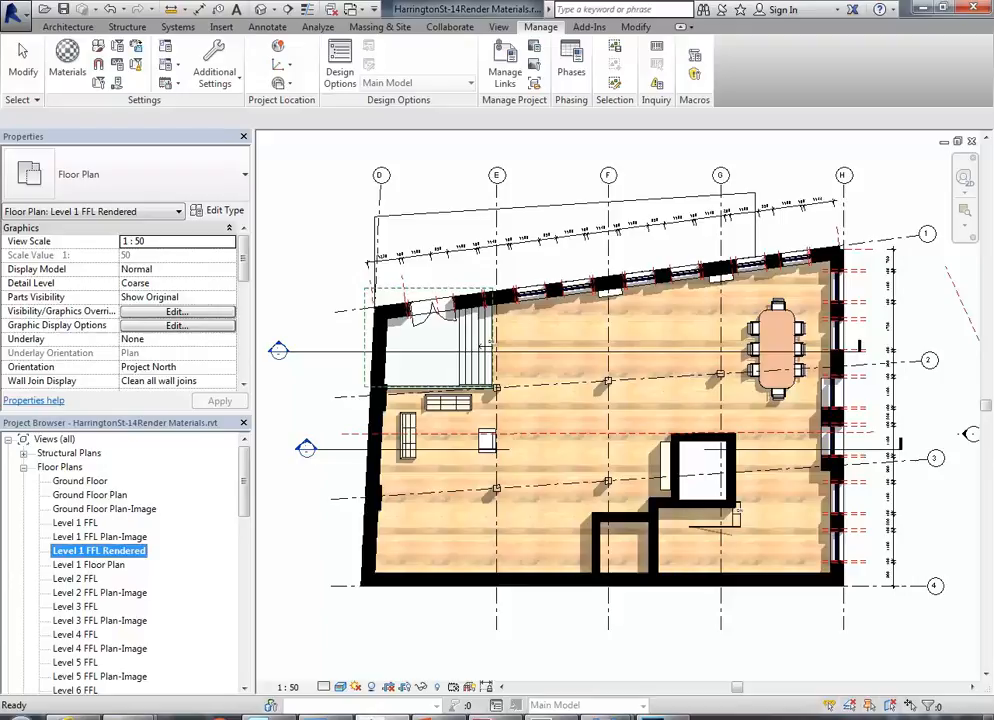
right_click(78, 522)
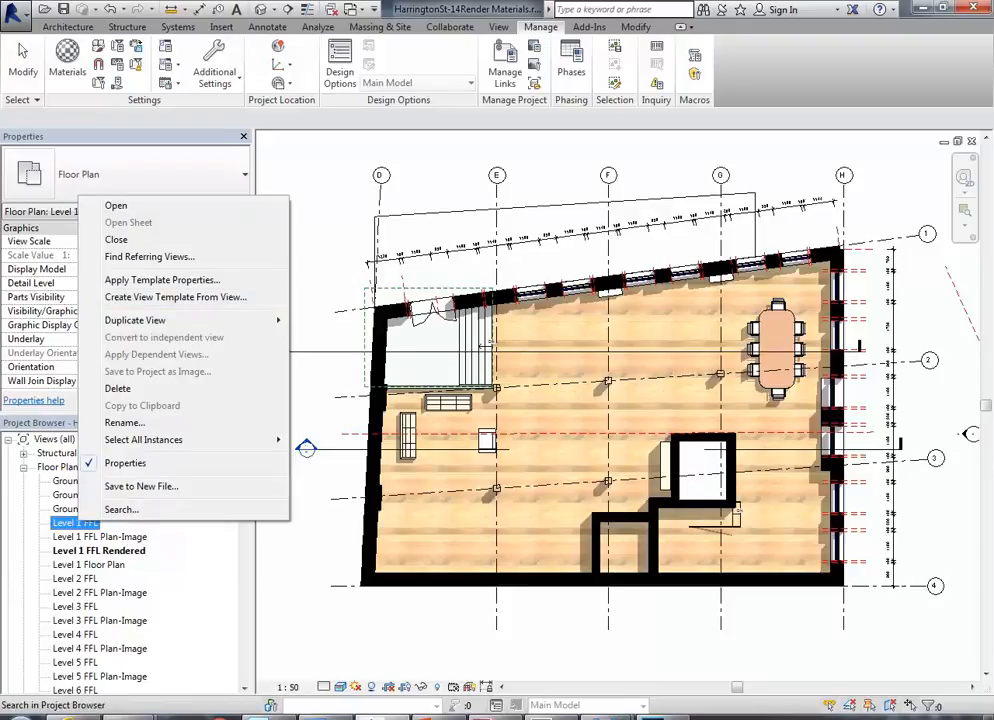
click(98, 550)
right_click(98, 550)
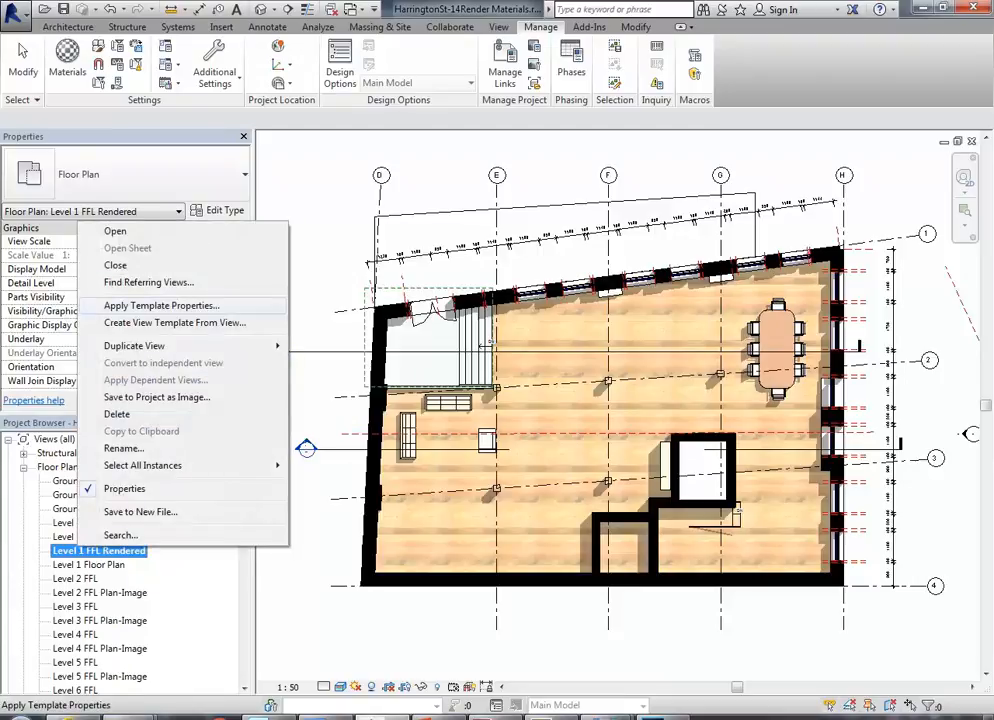
key(Escape)
Hide the dimensions category and the thin outline outside the upper wall in the Level 1 FFL Rendered plan
click(603, 246)
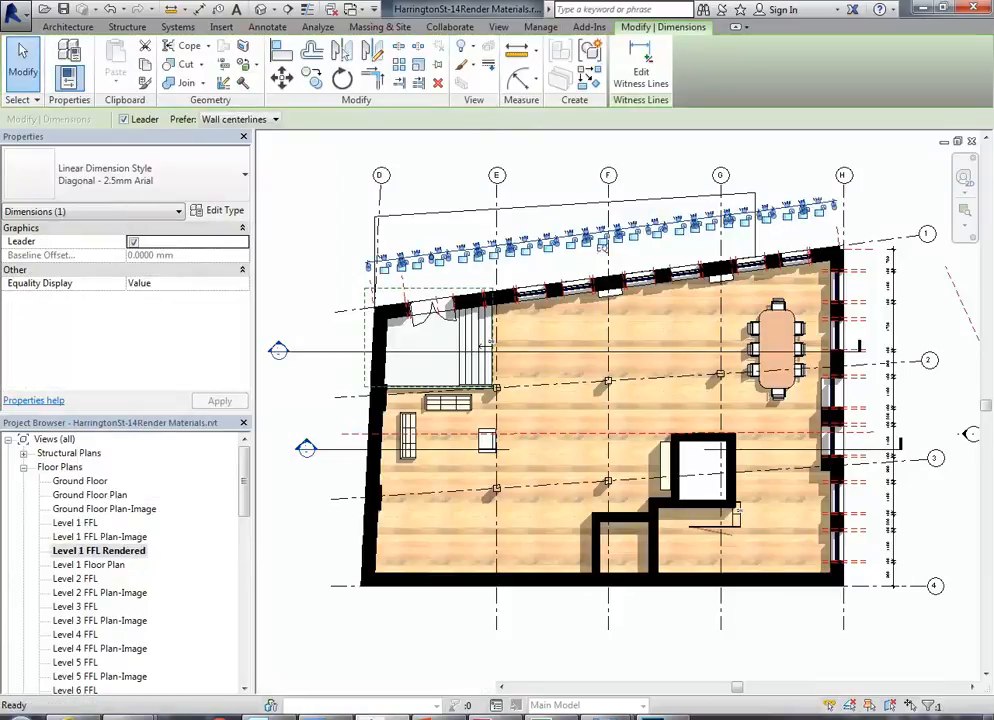
key(h)
click(425, 213)
key(e)
key(h)
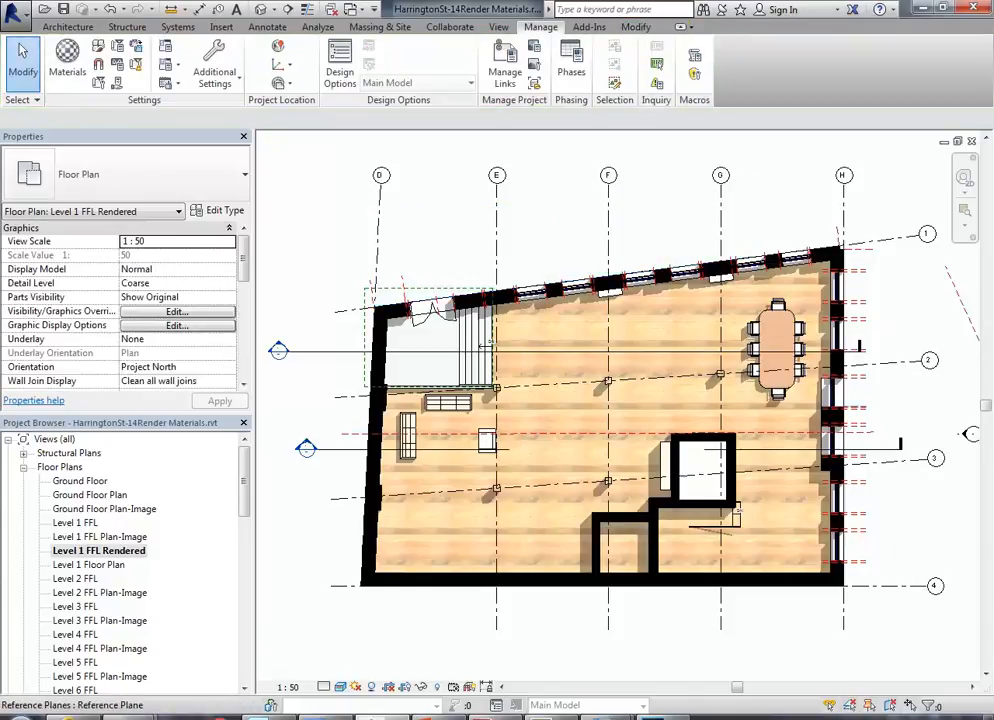
Hide the reference planes category and the grids category in the rendered plan
click(826, 409)
key(v)
key(h)
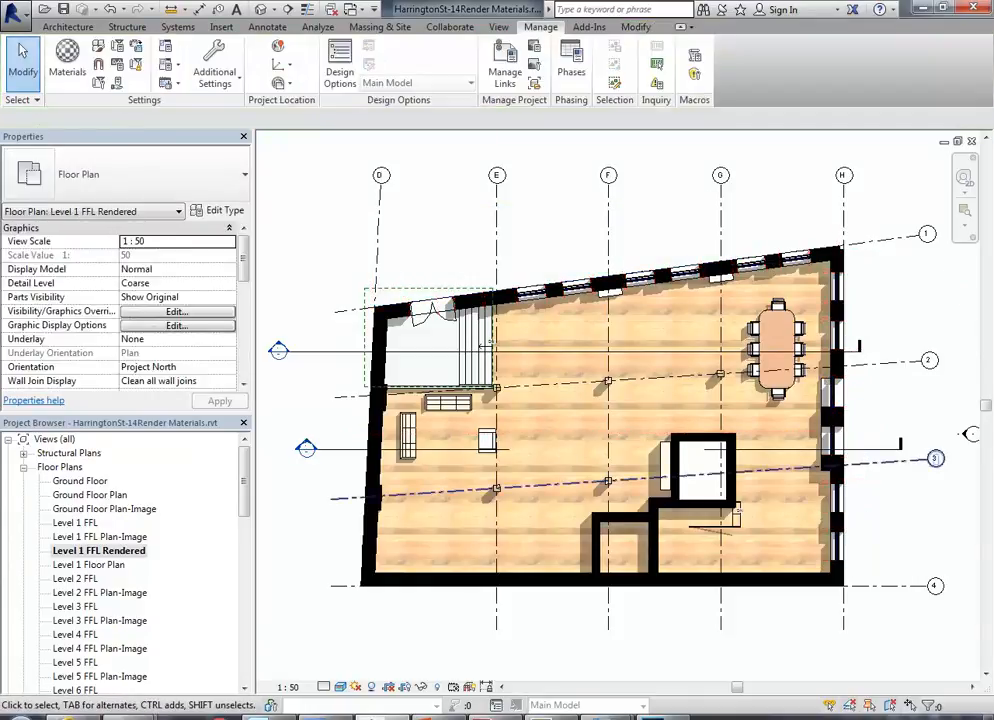
click(460, 389)
key(v)
key(h)
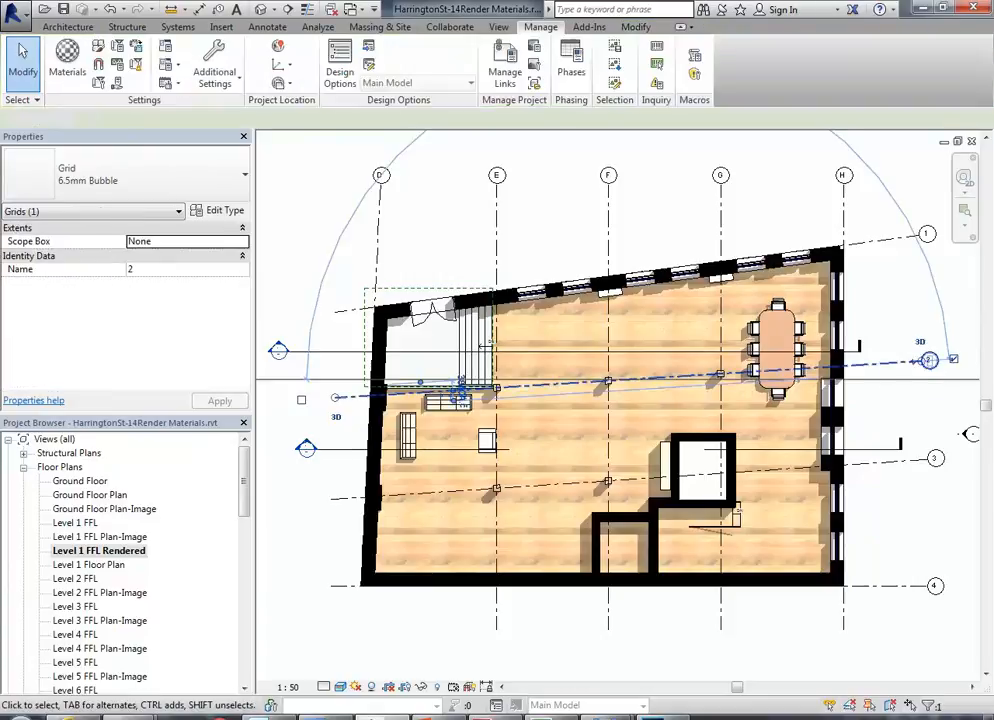
Hide the plan region boundary around the stair and the sections category in the rendered plan
scroll(569, 273, down, 1)
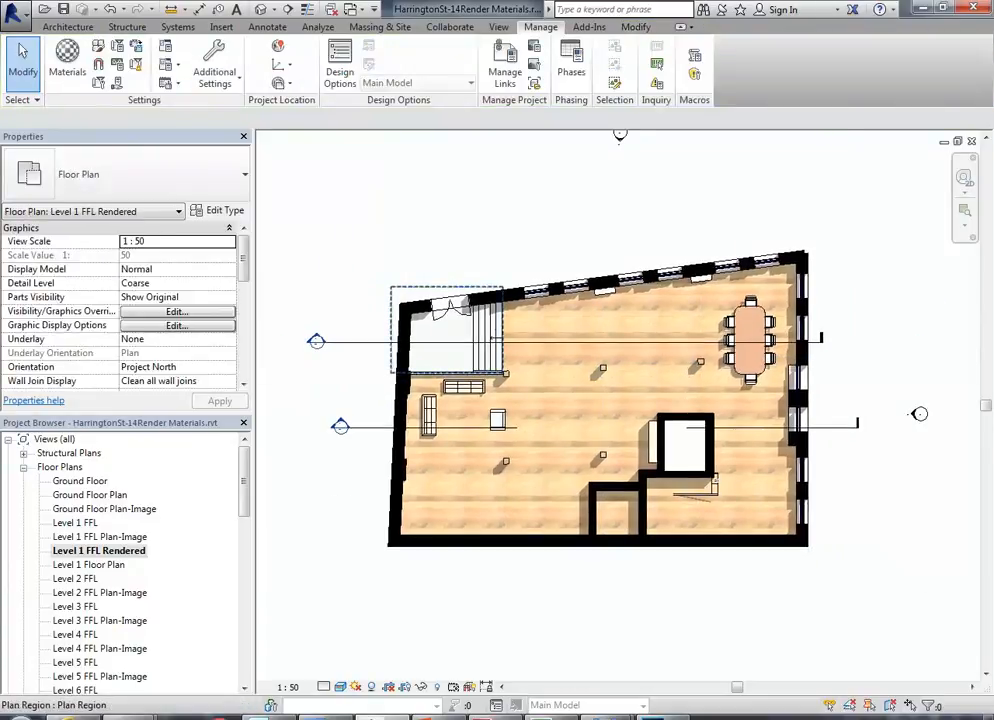
click(396, 291)
key(Escape)
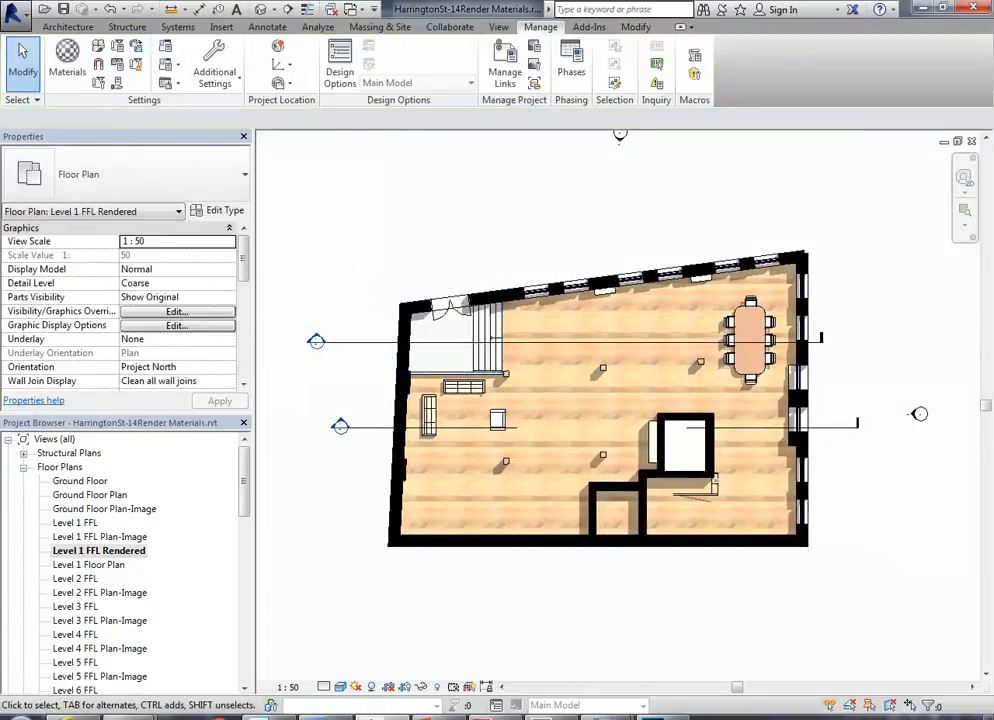
click(331, 346)
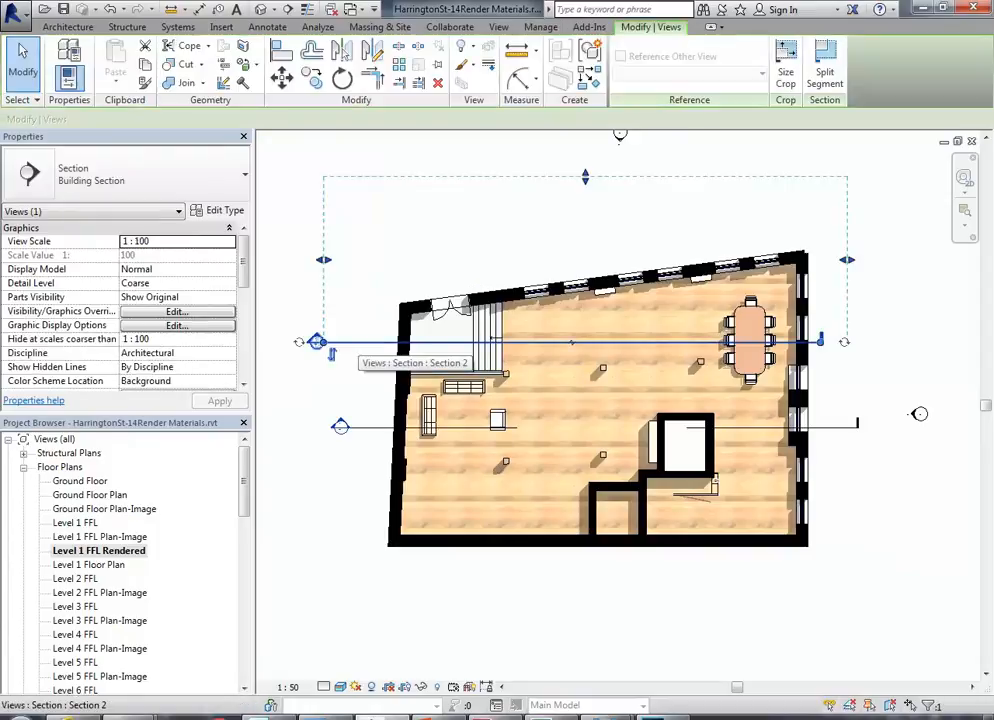
key(c)
key(v)
key(Escape)
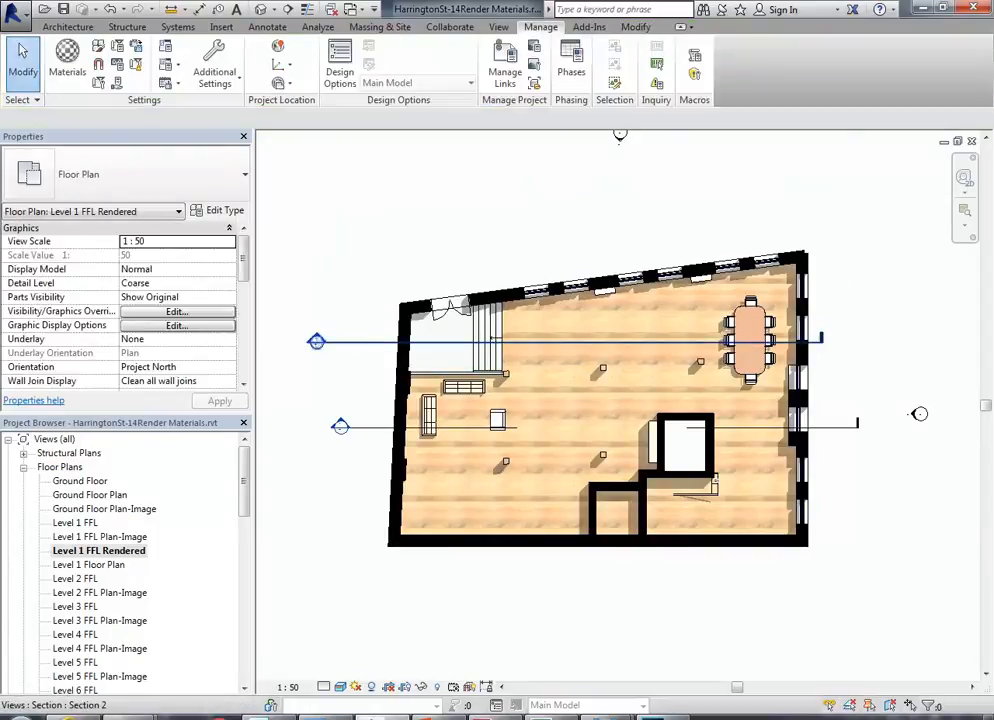
click(331, 343)
key(v)
key(h)
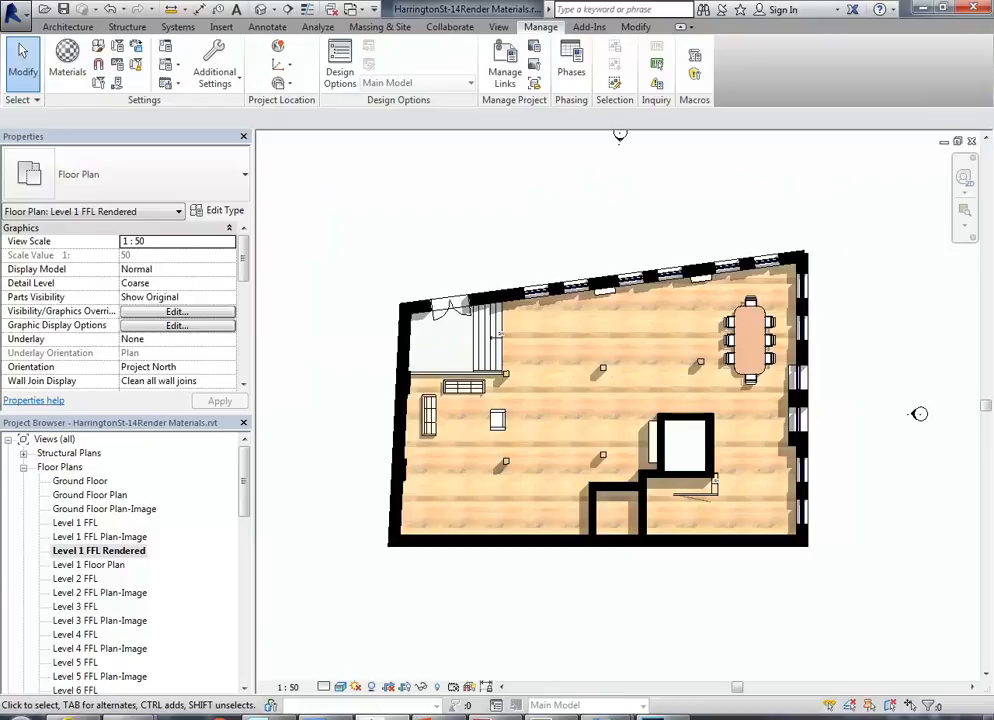
Hide the elevations category so no elevation markers are drawn around the rendered plan
click(919, 413)
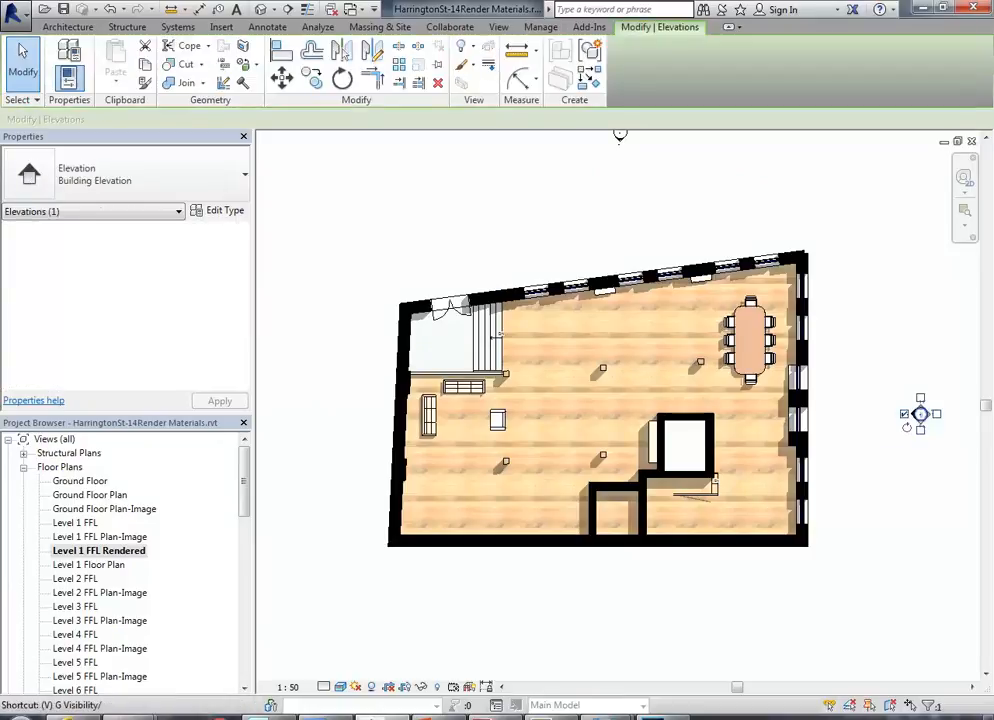
key(h)
scroll(450, 222, down, 1)
middle_drag(450, 222, 470, 274)
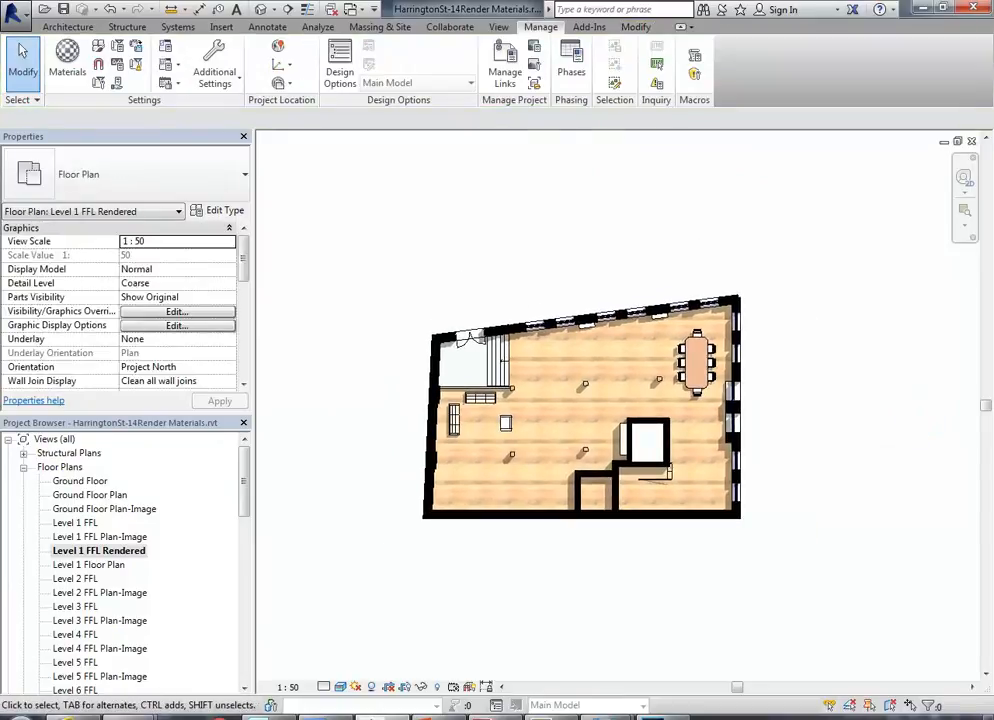
scroll(520, 434, up, 2)
middle_drag(520, 434, 489, 469)
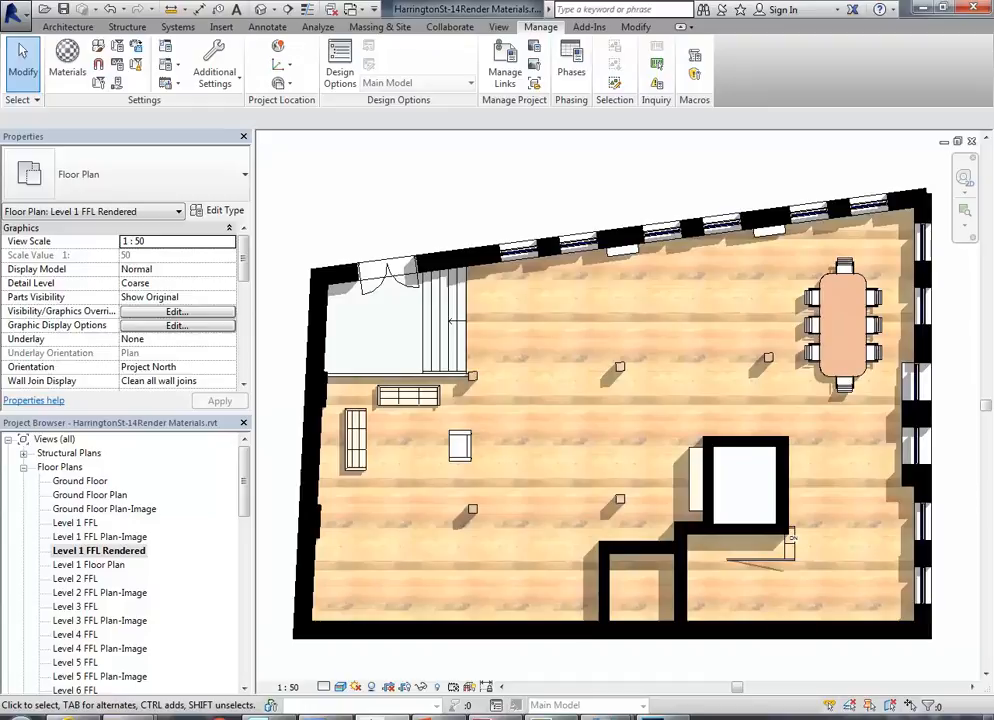
Open the interior perspective view named 3D View 1
scroll(120, 560, down, 7)
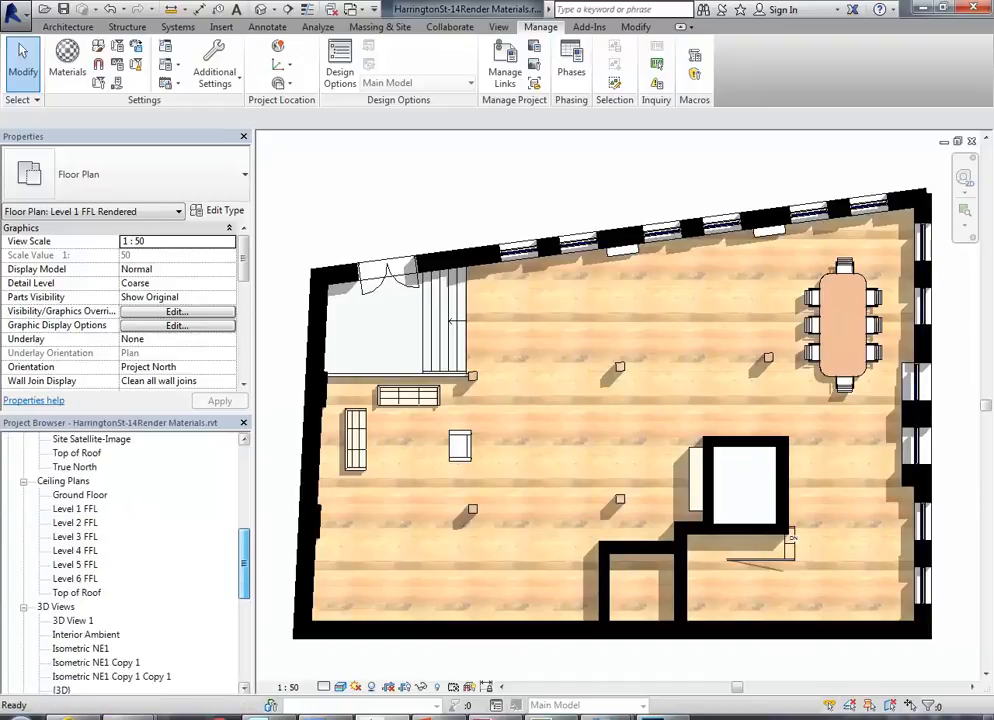
drag(244, 563, 244, 577)
double_click(74, 579)
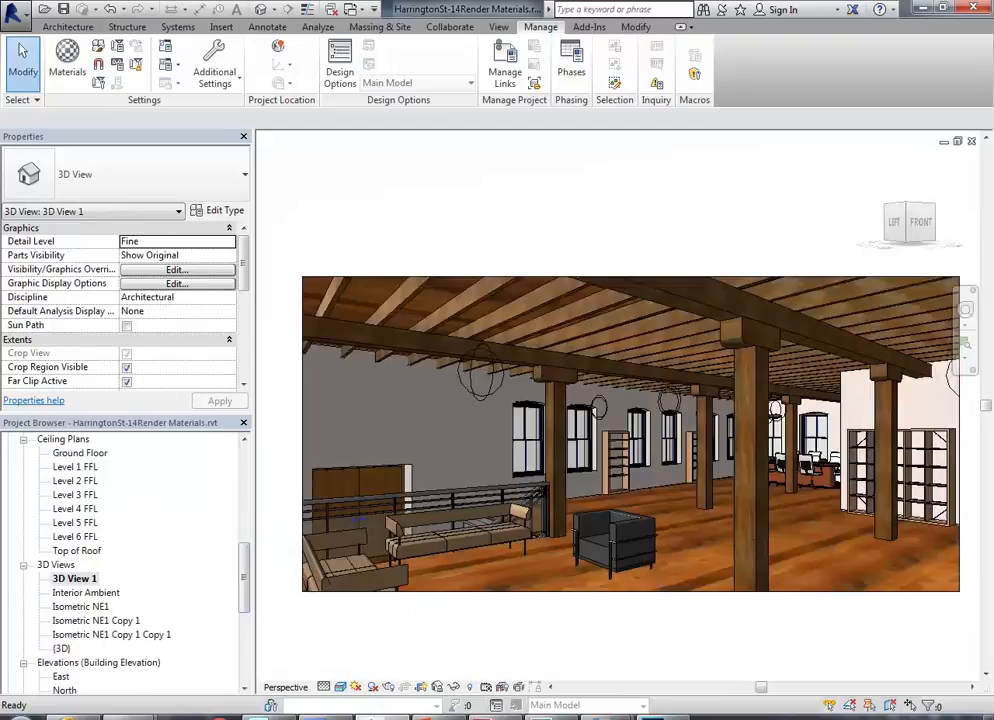